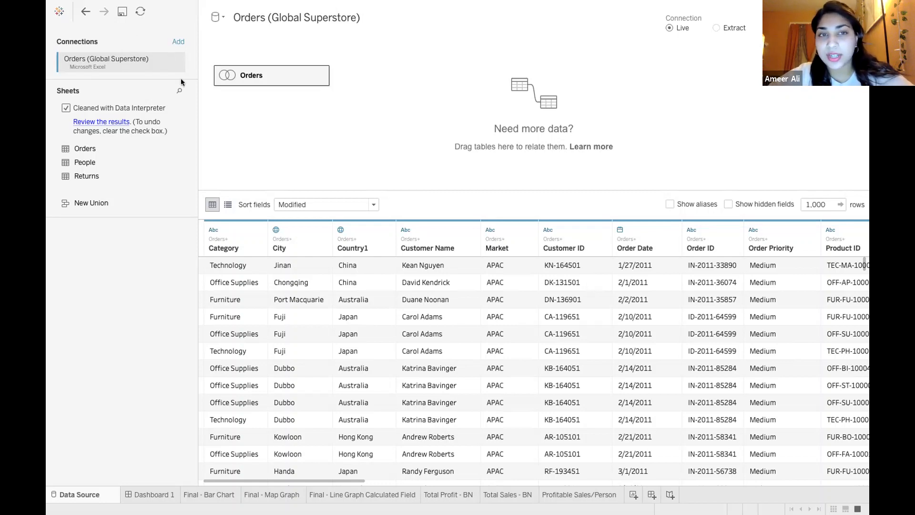
# Look through the connection types available for adding a data source, and examine the Orders table's preview columns
pyautogui.click(178, 42)
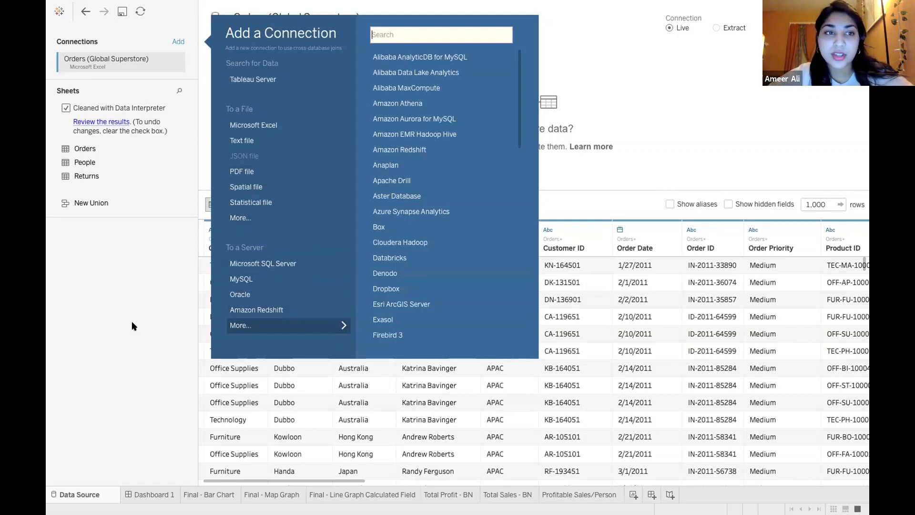
pyautogui.click(120, 349)
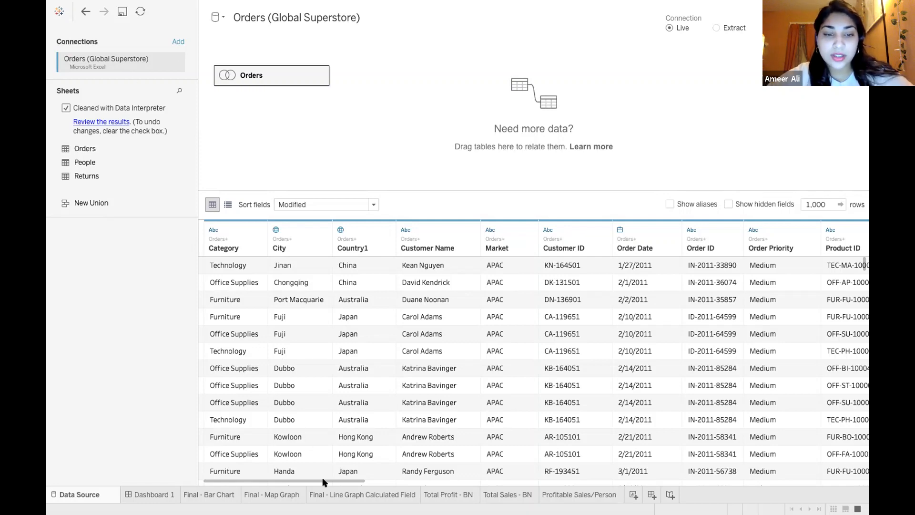
pyautogui.moveTo(324, 481); pyautogui.dragTo(285, 454)
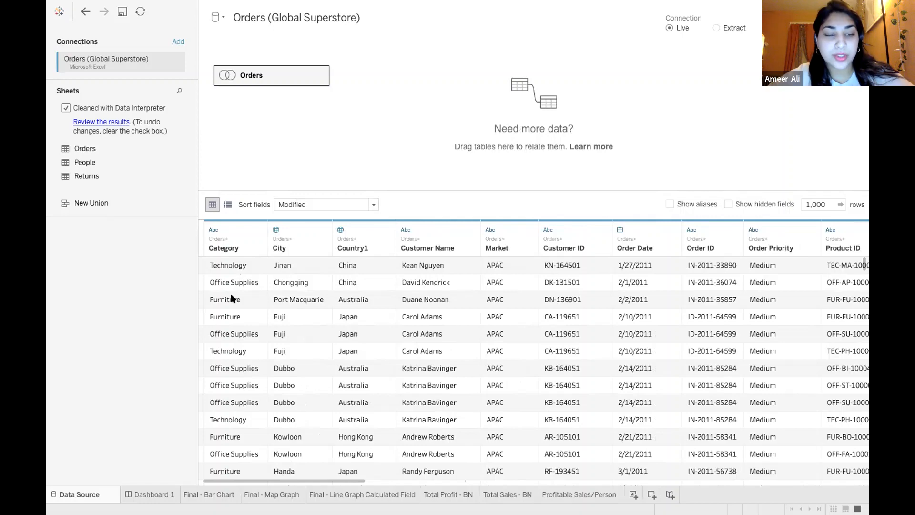
# View the charts and filters on Dashboard 1 and return to the data source
pyautogui.click(160, 494)
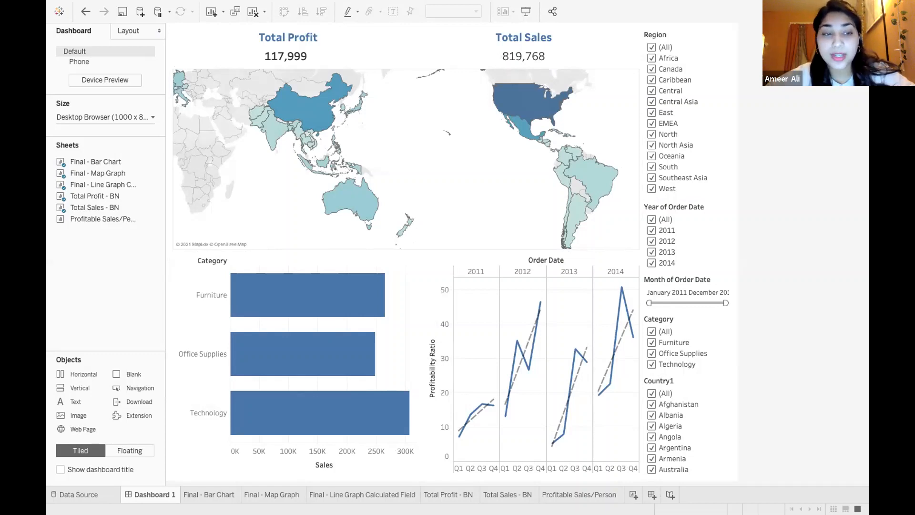
pyautogui.click(84, 499)
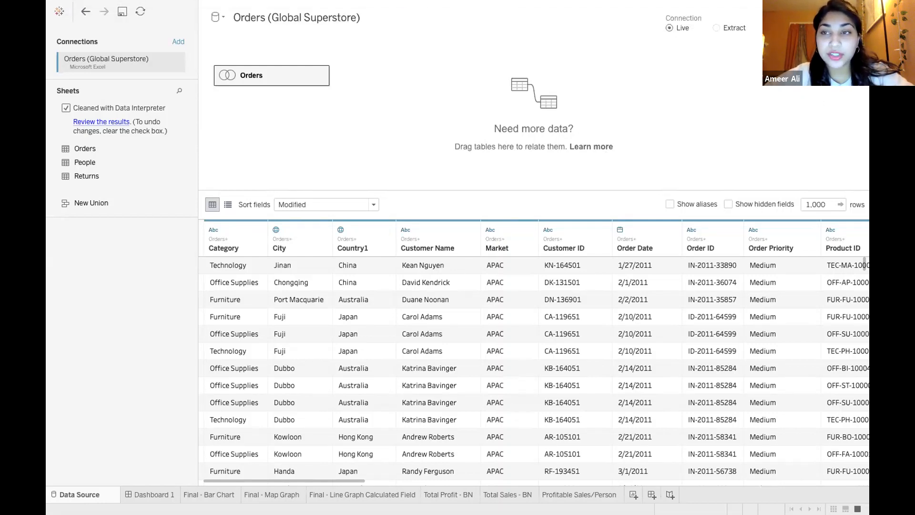
# Review the data source filters and the fields available for a new filter, such as Order Date, without adding one
pyautogui.click(850, 28)
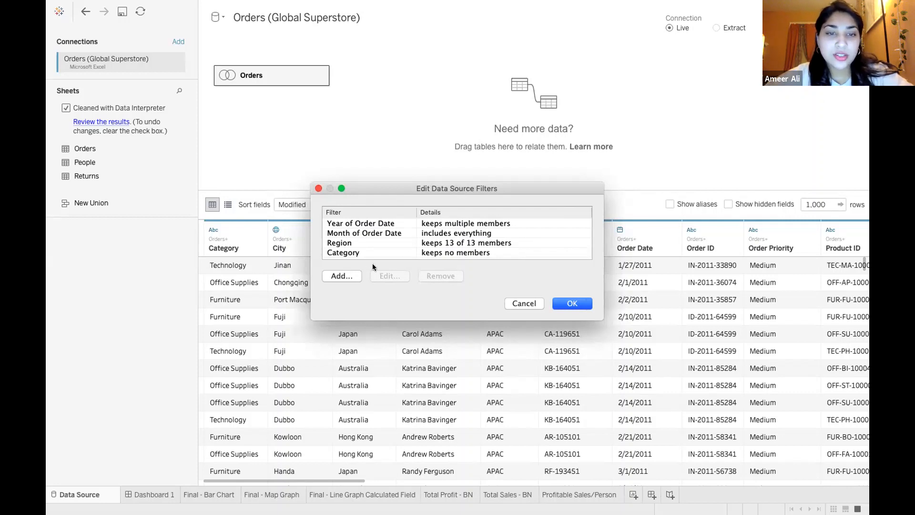
pyautogui.click(340, 277)
pyautogui.scroll(-5, 435, 260)
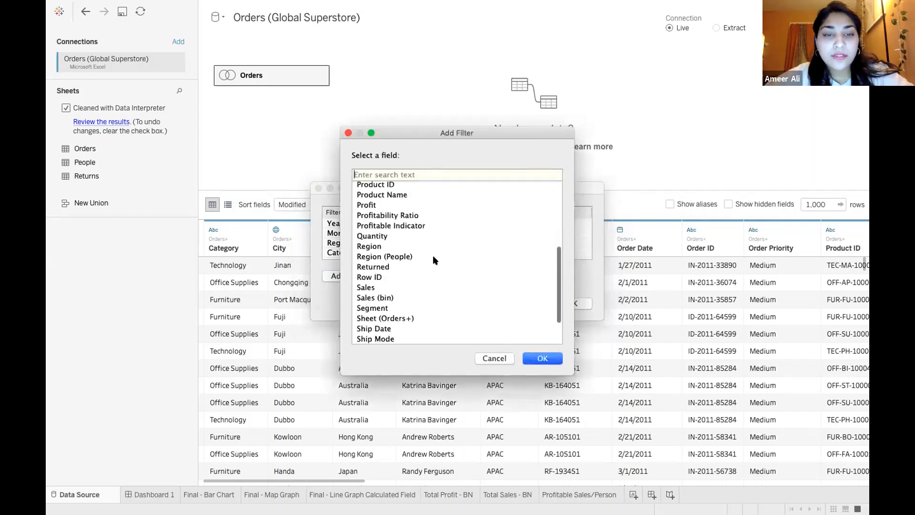
pyautogui.scroll(10, 392, 281)
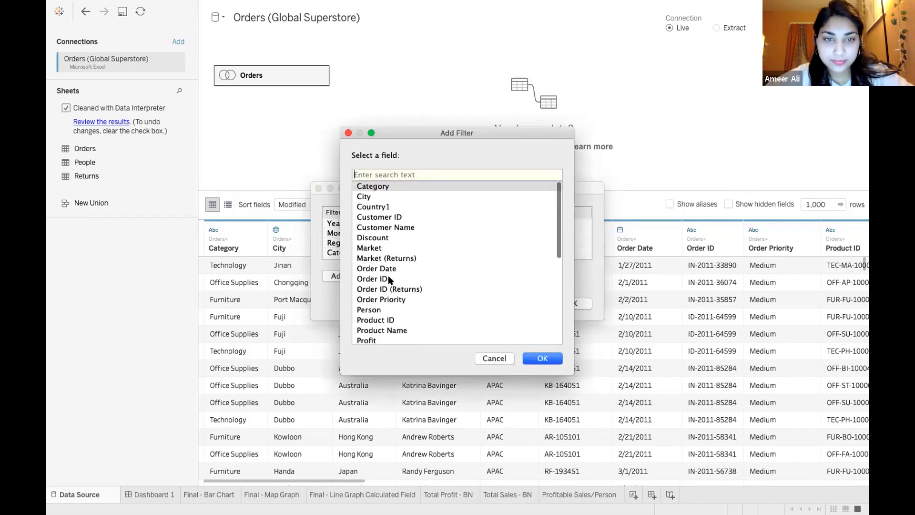
pyautogui.click(384, 269)
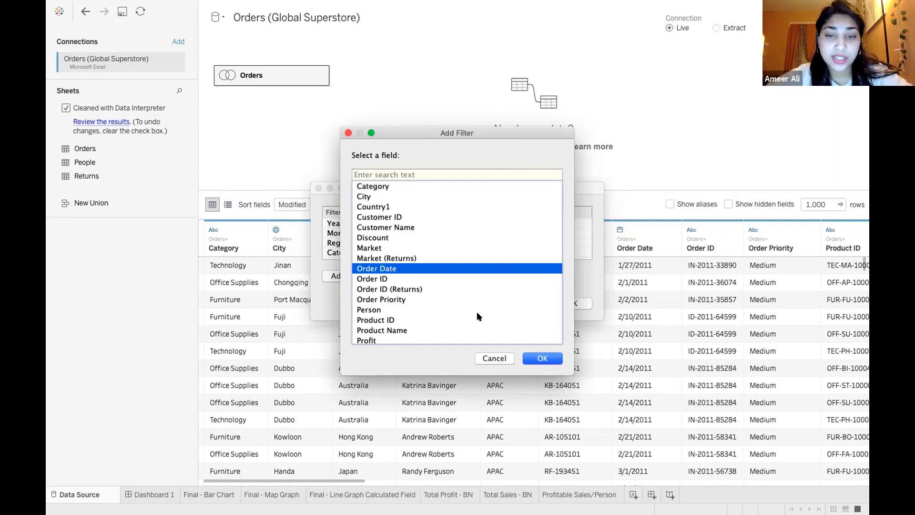
pyautogui.click(496, 357)
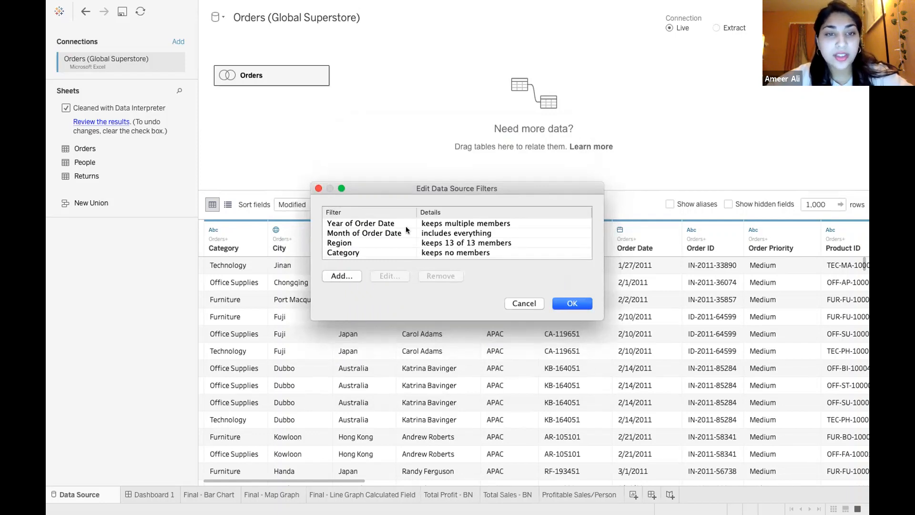
pyautogui.click(319, 189)
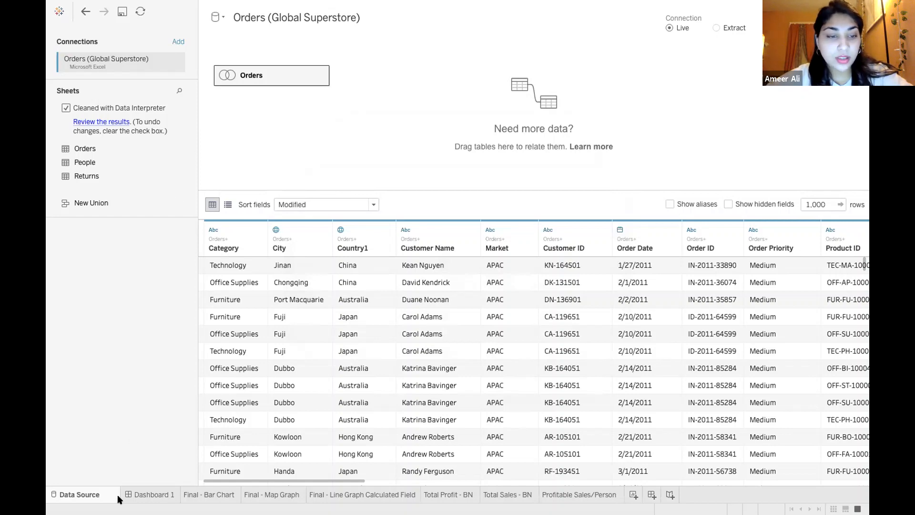
# View Dashboard 1 and examine the Final - Bar Chart worksheet with sales by category
pyautogui.click(150, 495)
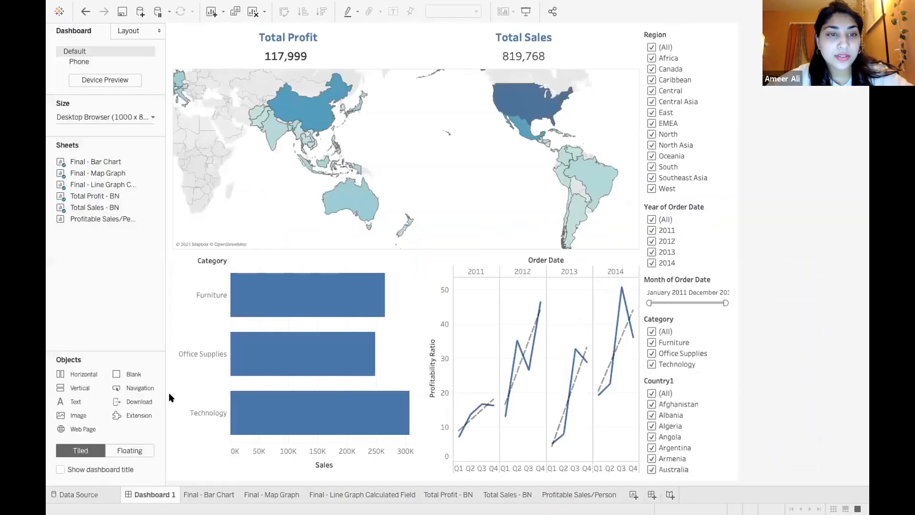
pyautogui.click(210, 495)
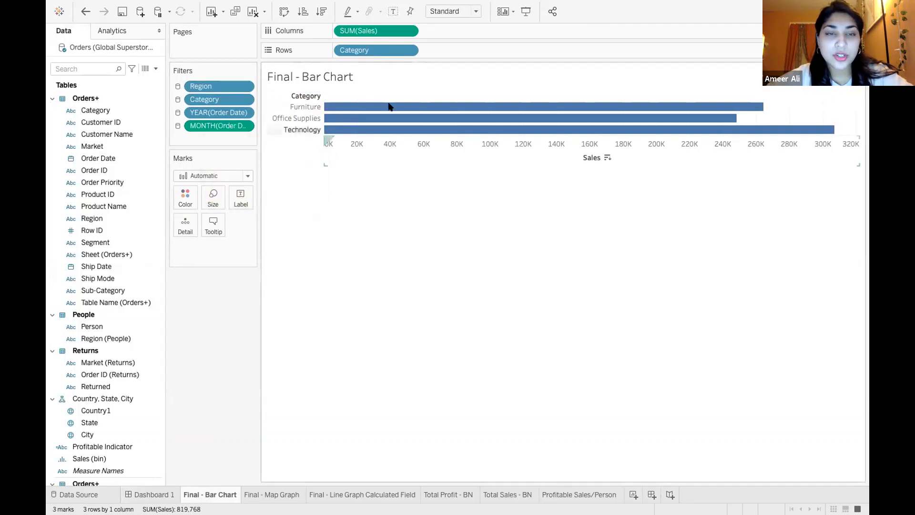
pyautogui.moveTo(401, 128)
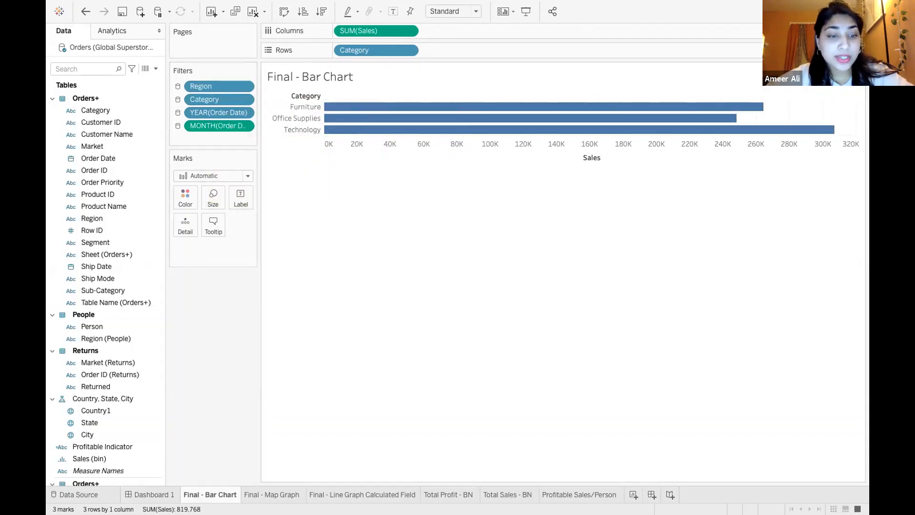
# Try Dashboard 1's Region filter with only Africa and with only Canada, and restore all regions
pyautogui.click(158, 494)
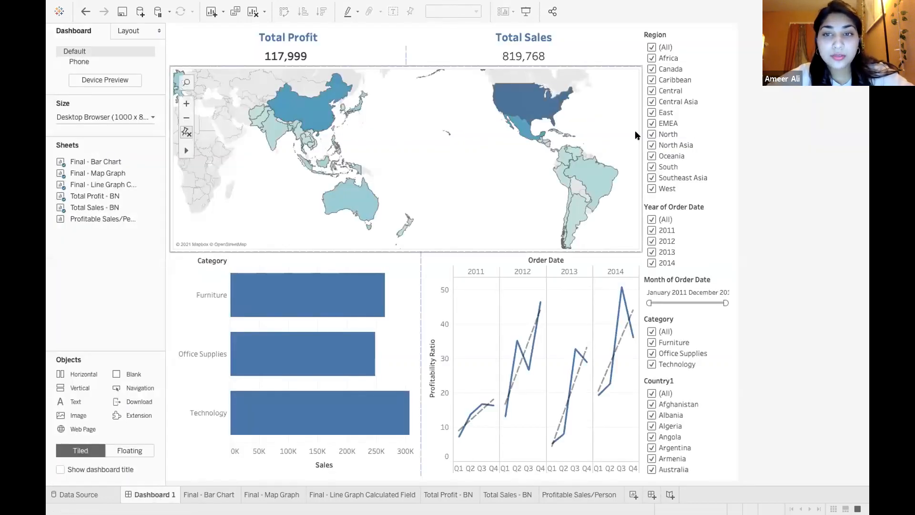
pyautogui.click(649, 58)
pyautogui.click(649, 58)
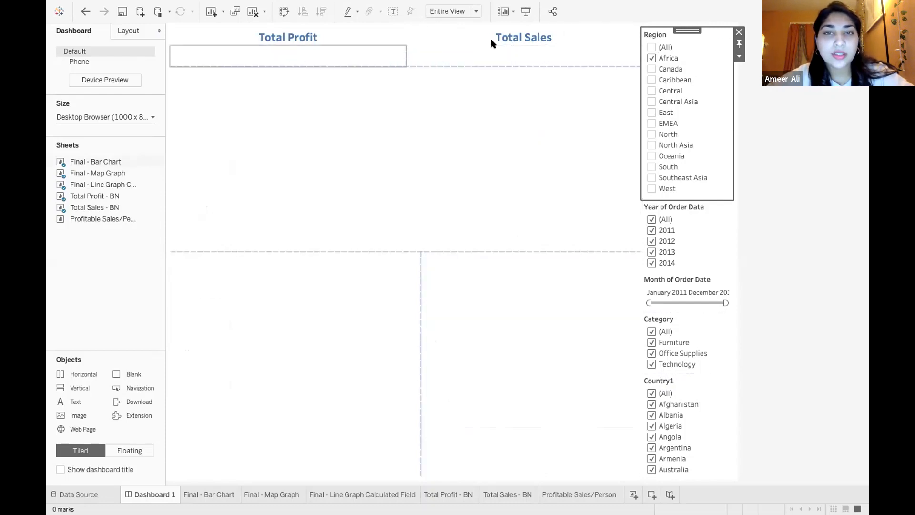
pyautogui.click(652, 69)
pyautogui.click(652, 57)
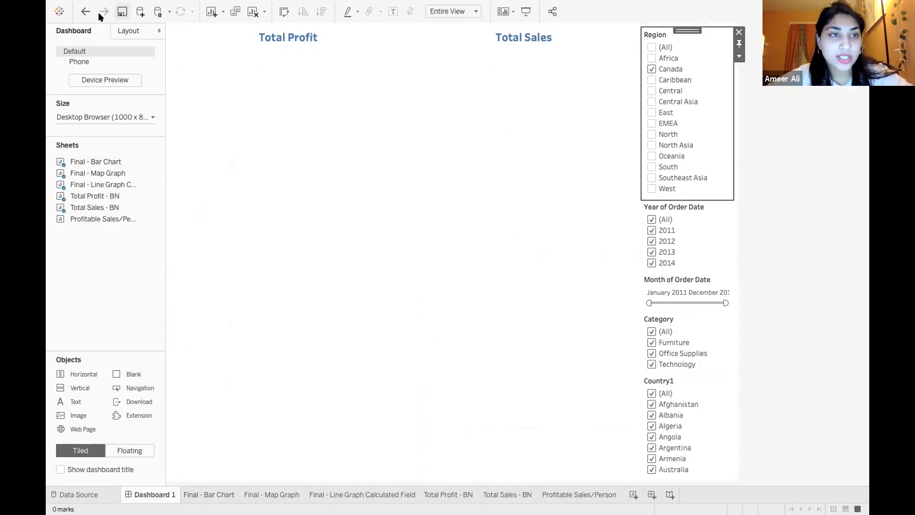
pyautogui.click(650, 46)
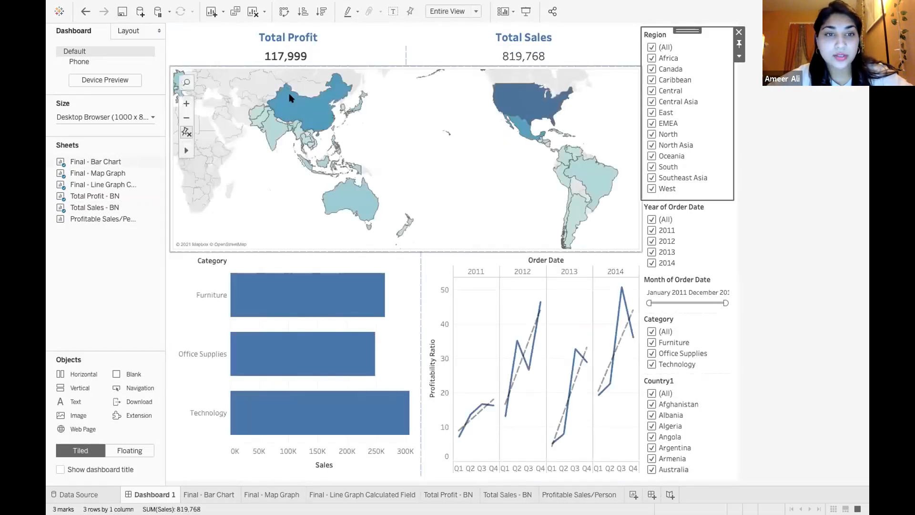
# Select China on the dashboard map and inspect the profitability ratio details for Q4 2012 in the line chart
pyautogui.click(300, 104)
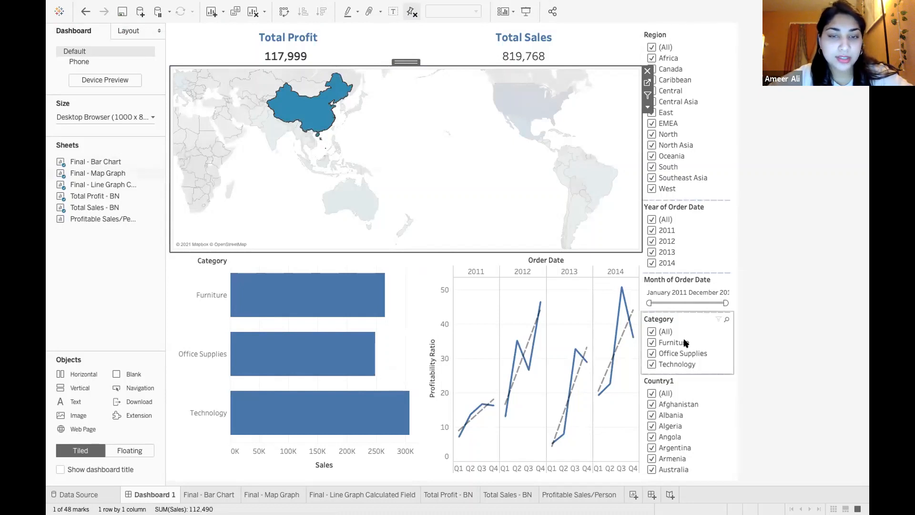
pyautogui.moveTo(364, 293)
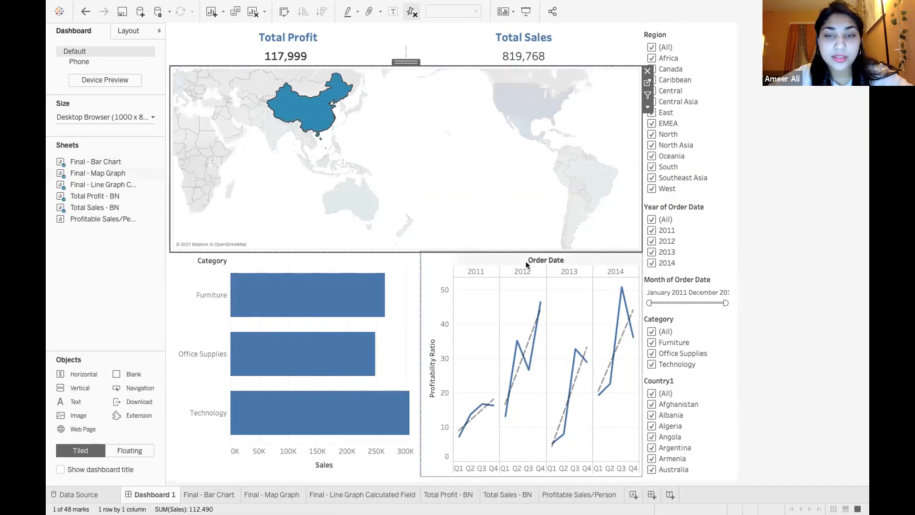
pyautogui.moveTo(537, 309)
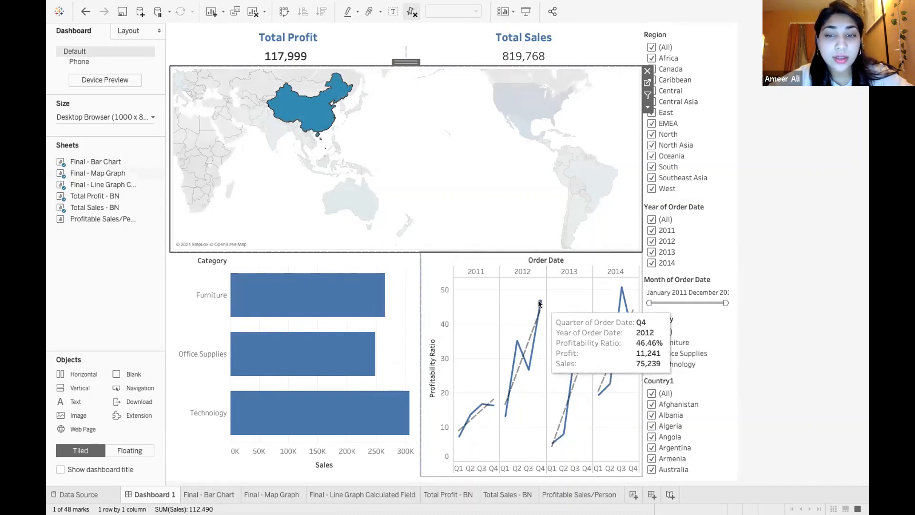
pyautogui.moveTo(506, 418)
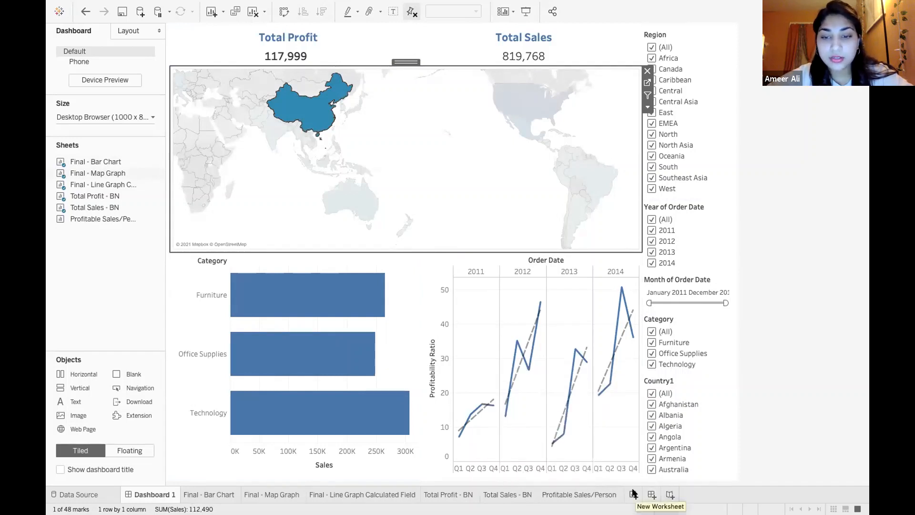
# Add a new blank worksheet and look over its available data fields
pyautogui.click(633, 494)
pyautogui.click(99, 135)
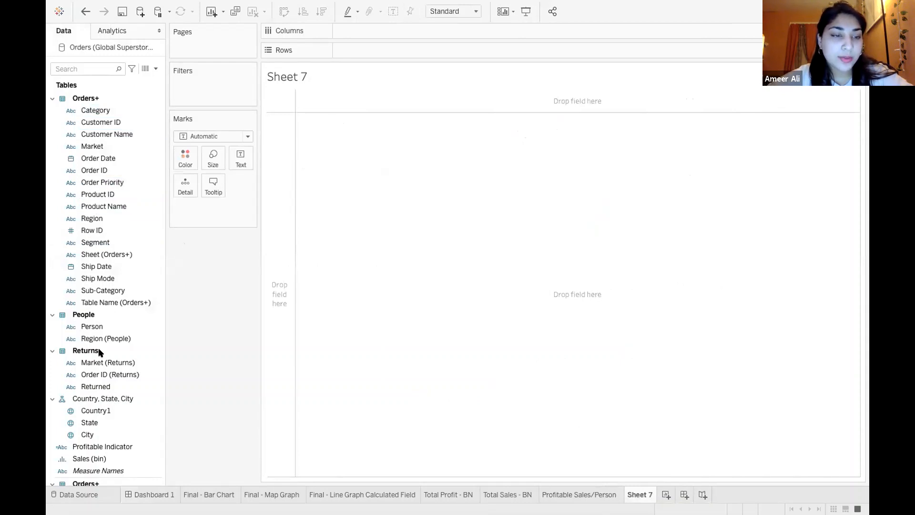
pyautogui.scroll(-5, 104, 400)
pyautogui.scroll(5, 105, 401)
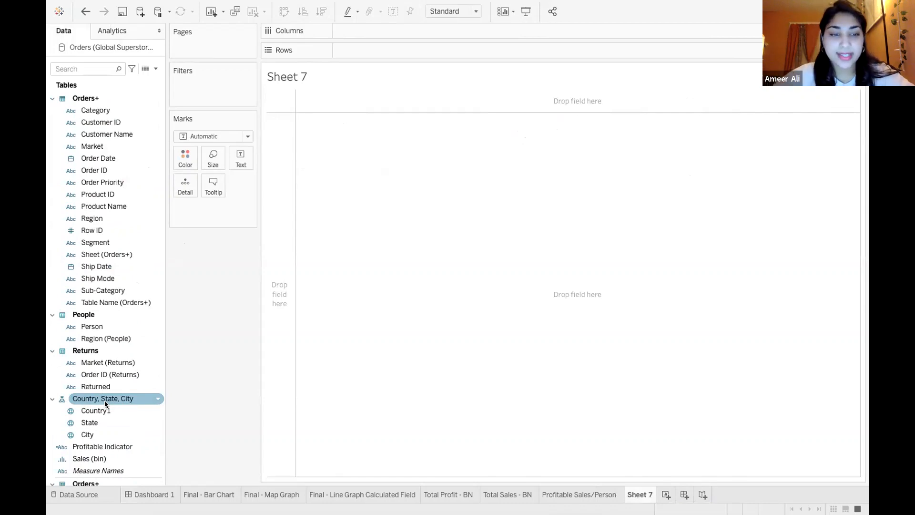
# Start a calculated field and enter a formula using SUM with the Profit and Sales fields
pyautogui.moveTo(187, 2)
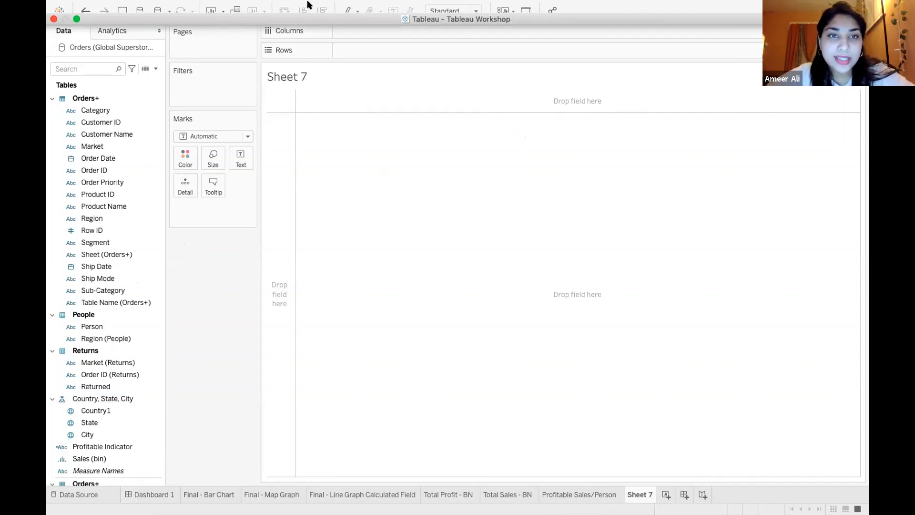
pyautogui.click(308, 5)
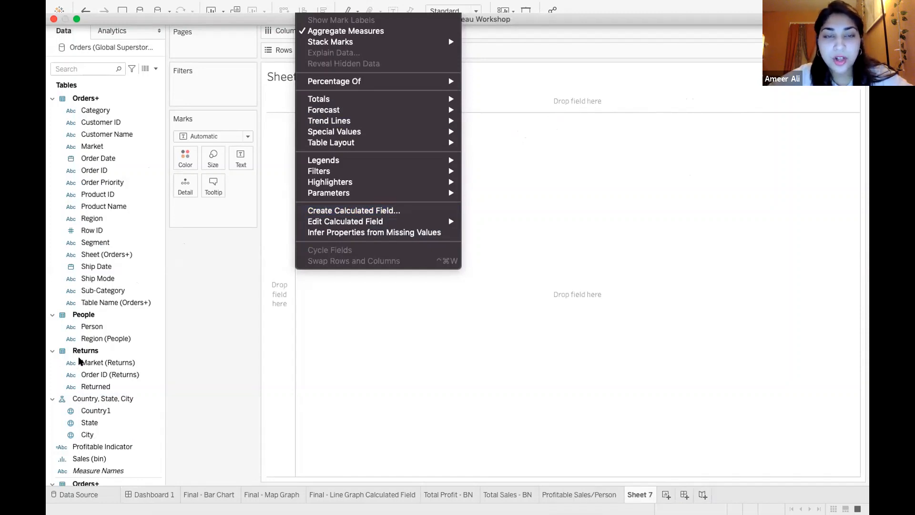
pyautogui.click(419, 210)
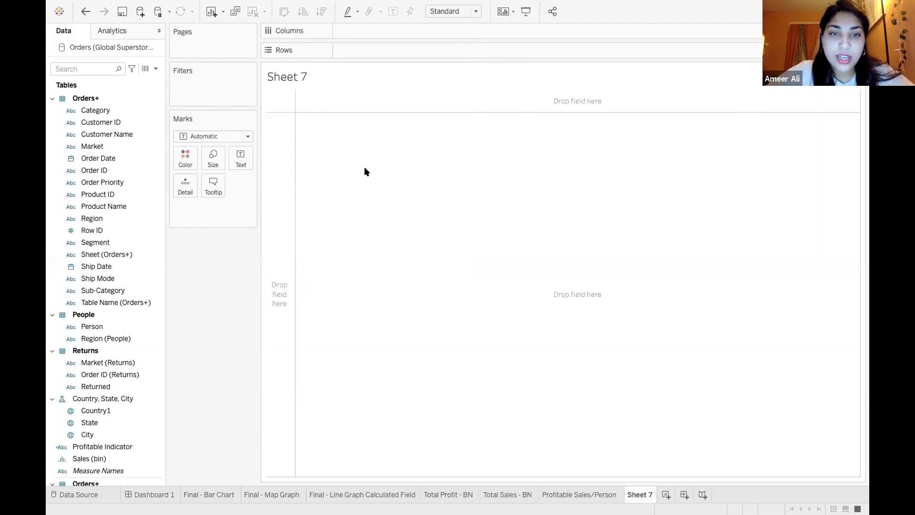
pyautogui.doubleClick(380, 206)
pyautogui.write('sum(')
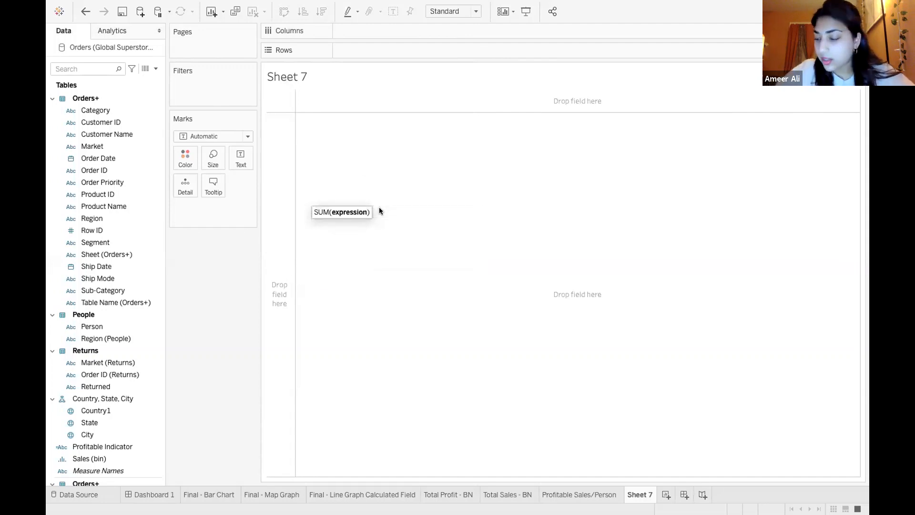
pyautogui.write('prof')
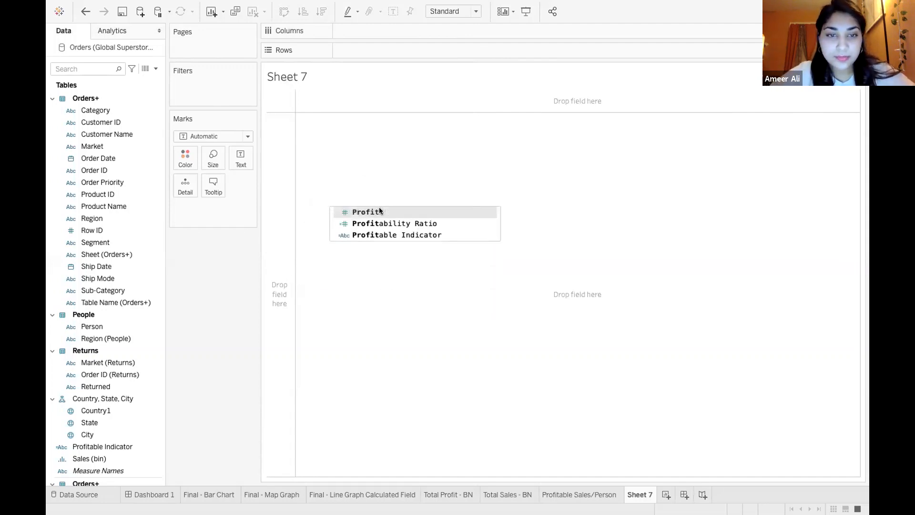
pyautogui.click(380, 209)
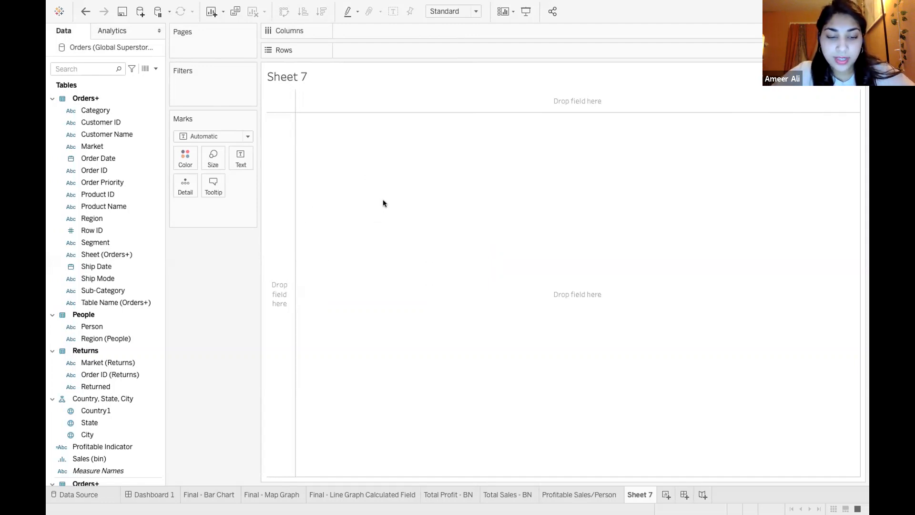
pyautogui.write('sales')
pyautogui.click(398, 211)
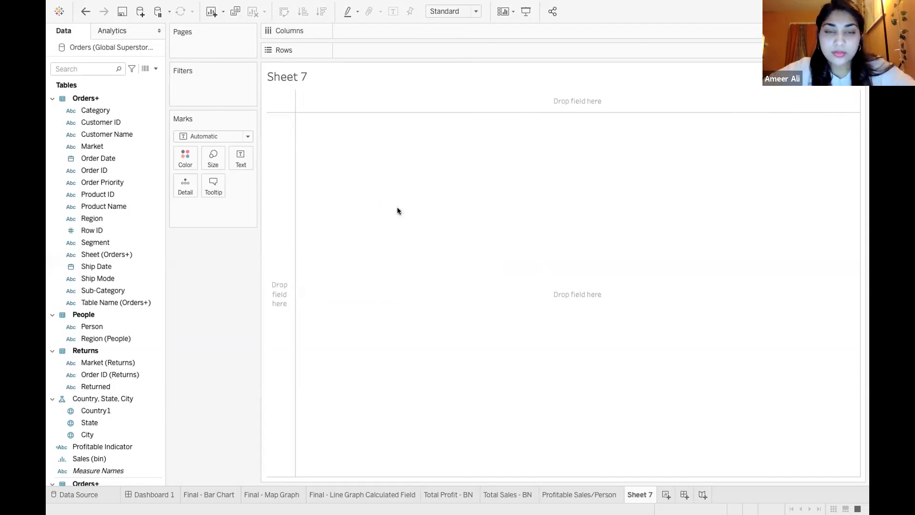
# Correct the calculated field's formula by entering the Profit field inside the SUM expression
pyautogui.click(345, 199)
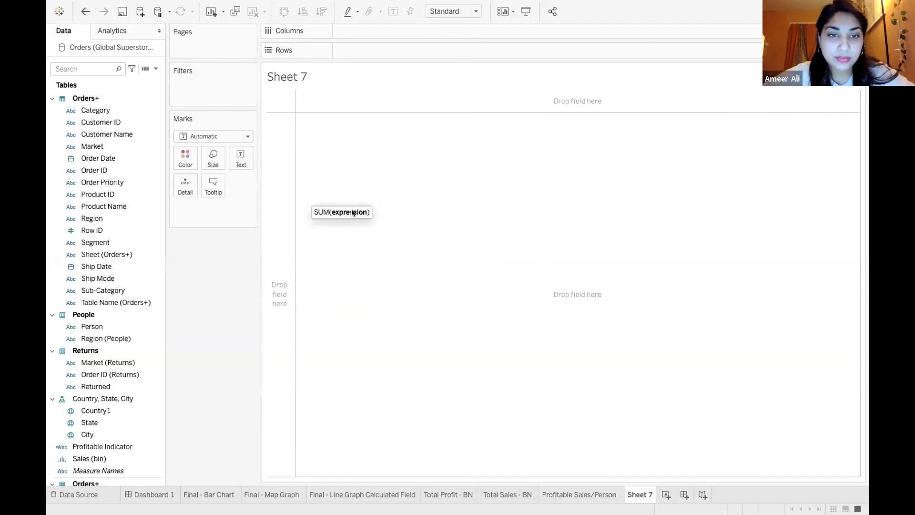
pyautogui.click(408, 202)
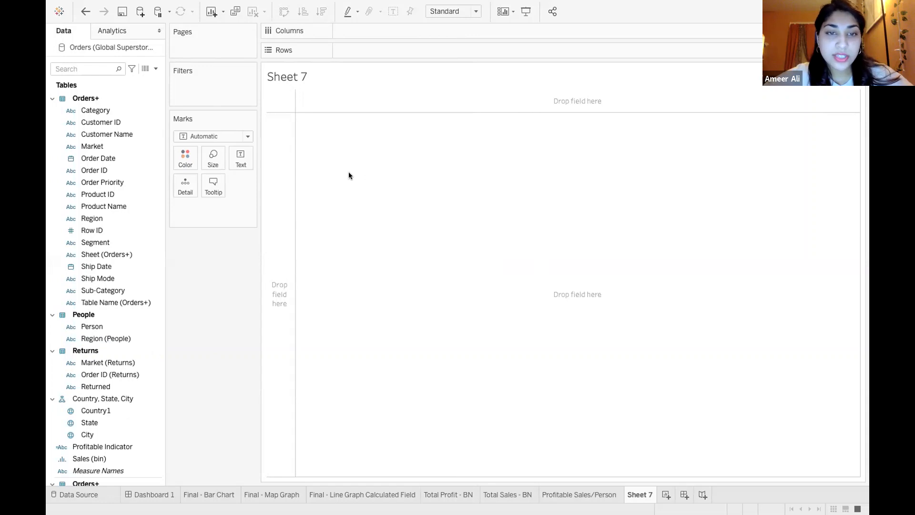
pyautogui.click(358, 198)
pyautogui.write('pro')
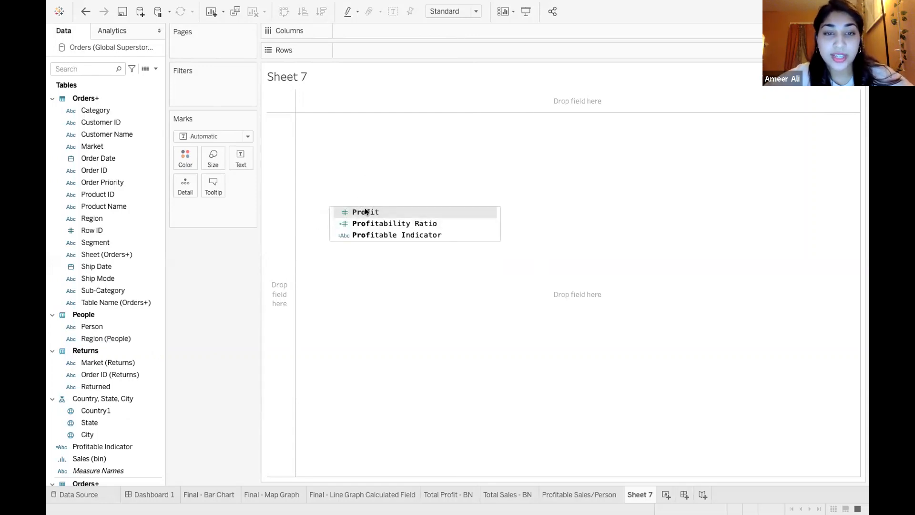
pyautogui.click(366, 211)
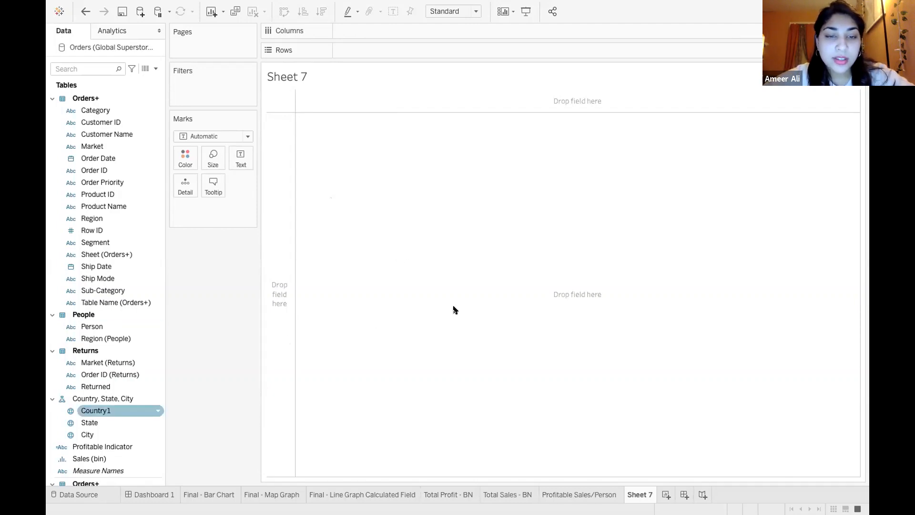
# Check the calculation's errors and enter SUM with the Sales field as the formula's divisor
pyautogui.click(410, 327)
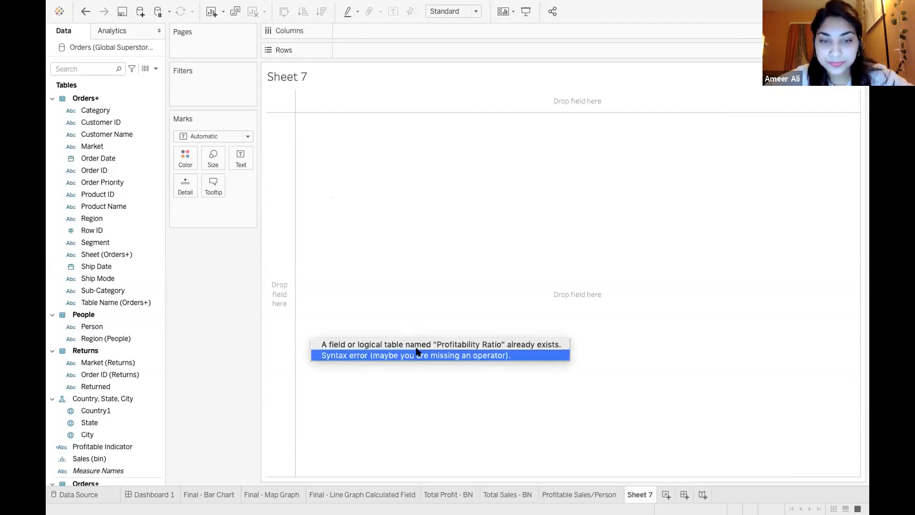
pyautogui.click(422, 197)
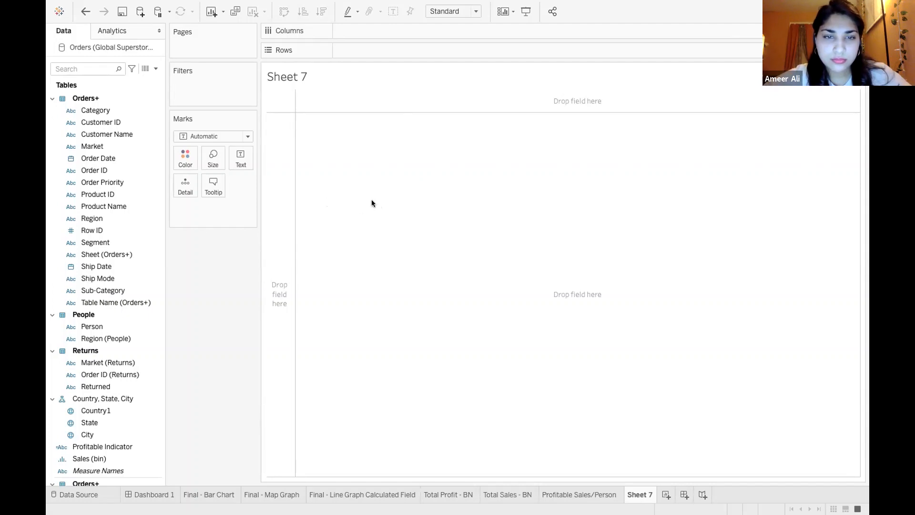
pyautogui.press('super+v')
pyautogui.write('sum')
pyautogui.click(386, 210)
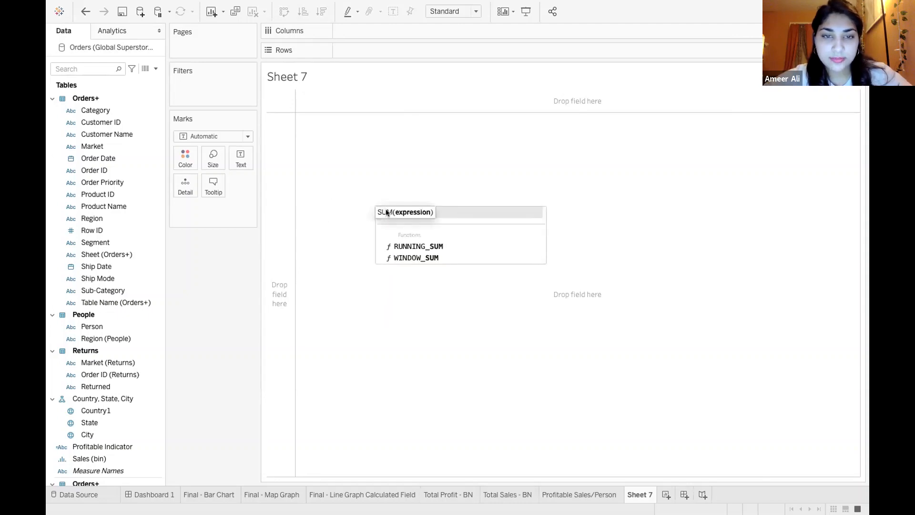
pyautogui.write('sal')
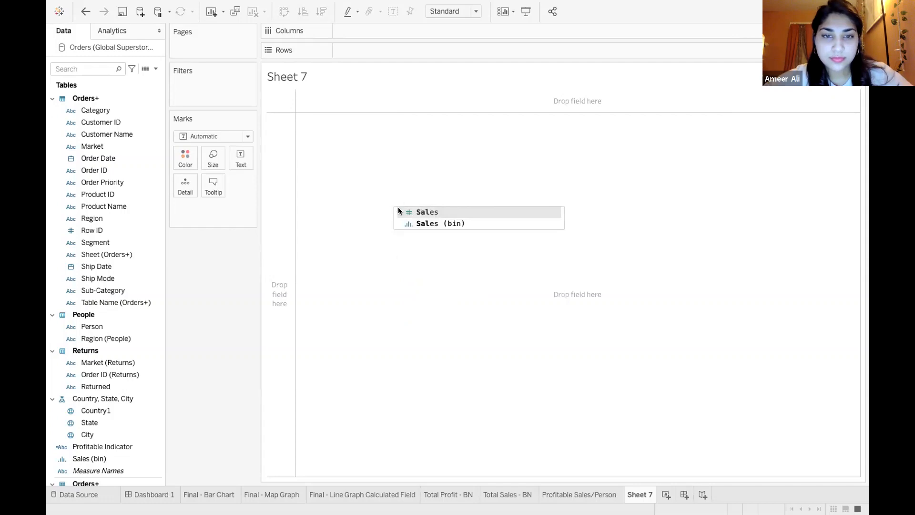
pyautogui.click(406, 208)
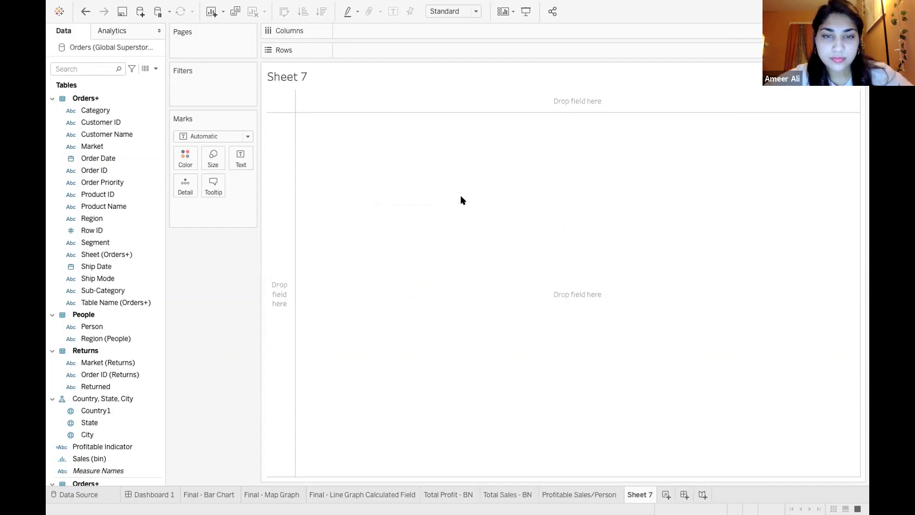
# Remove the surplus characters from the end of the formula and check the calculation's errors again
pyautogui.click(461, 196)
pyautogui.press('BackSpace')
pyautogui.press('BackSpace')
pyautogui.press('BackSpace')
pyautogui.press('BackSpace')
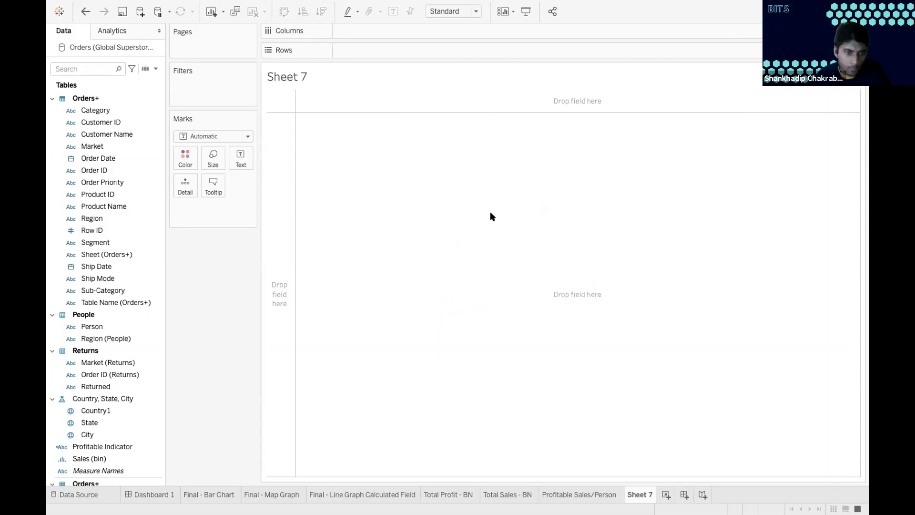
pyautogui.click(407, 333)
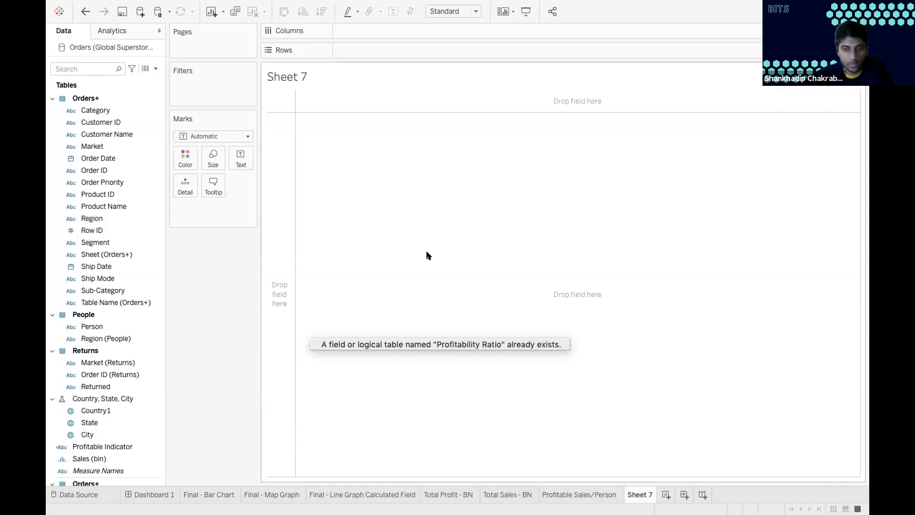
pyautogui.moveTo(388, 3)
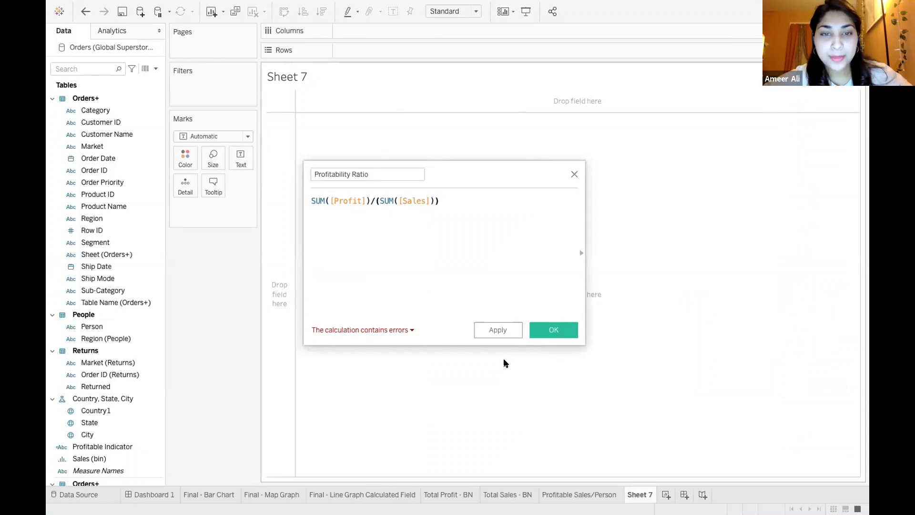
# Try to define the new Profitability Ratio calculation as [Profit]/[Sales], check its errors, and close the editor without saving
pyautogui.moveTo(471, 199); pyautogui.dragTo(291, 202)
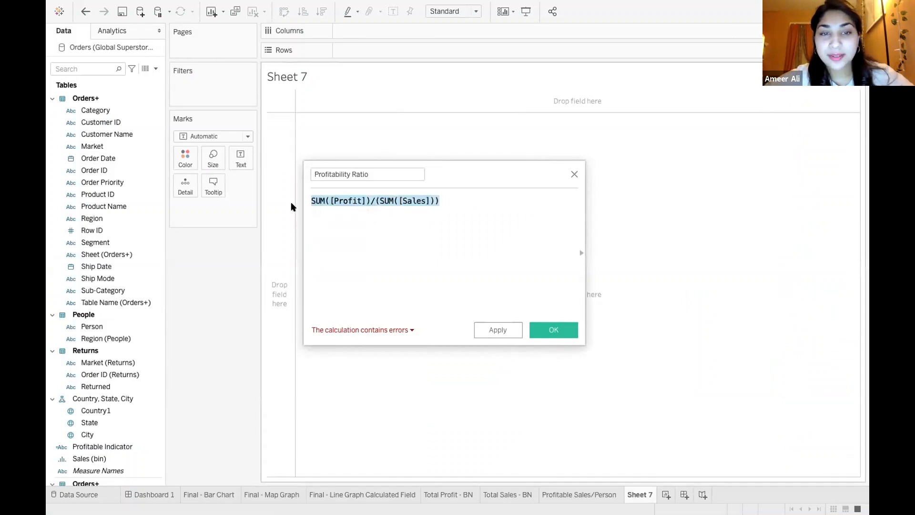
pyautogui.press('BackSpace')
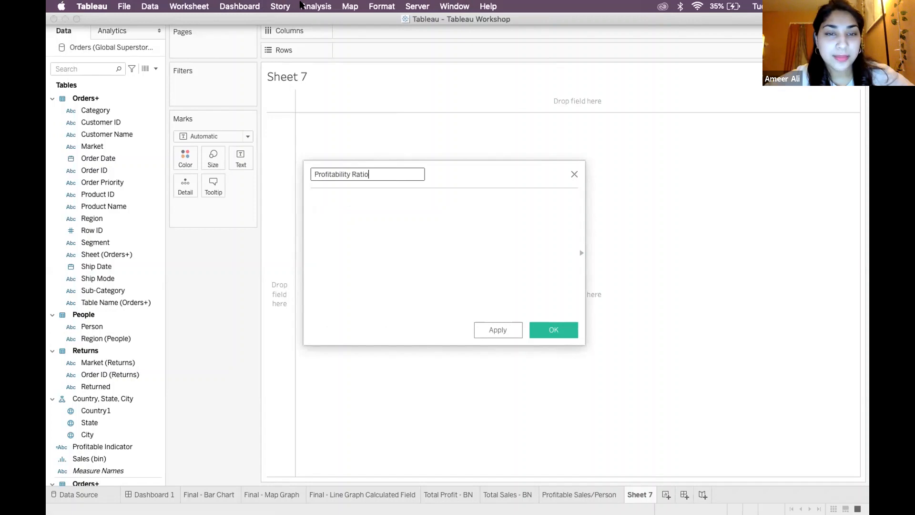
pyautogui.write('o')
pyautogui.click(385, 196)
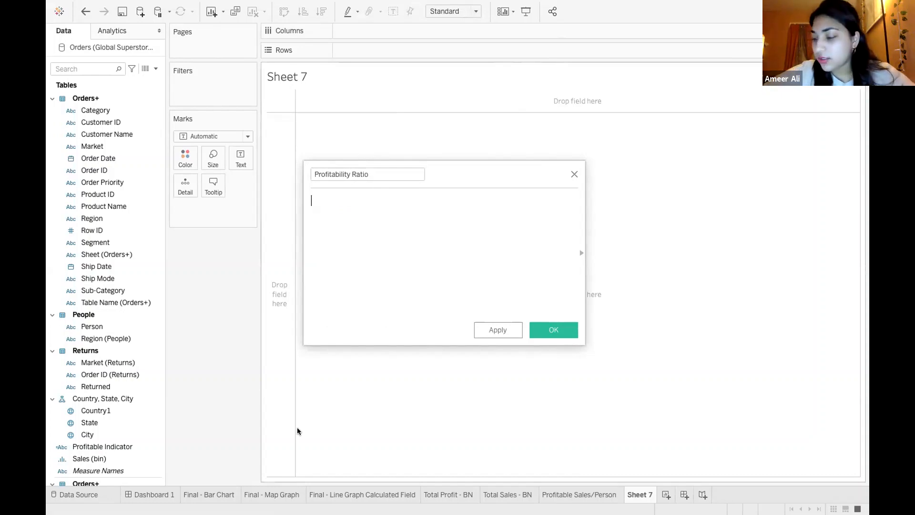
pyautogui.write('profit')
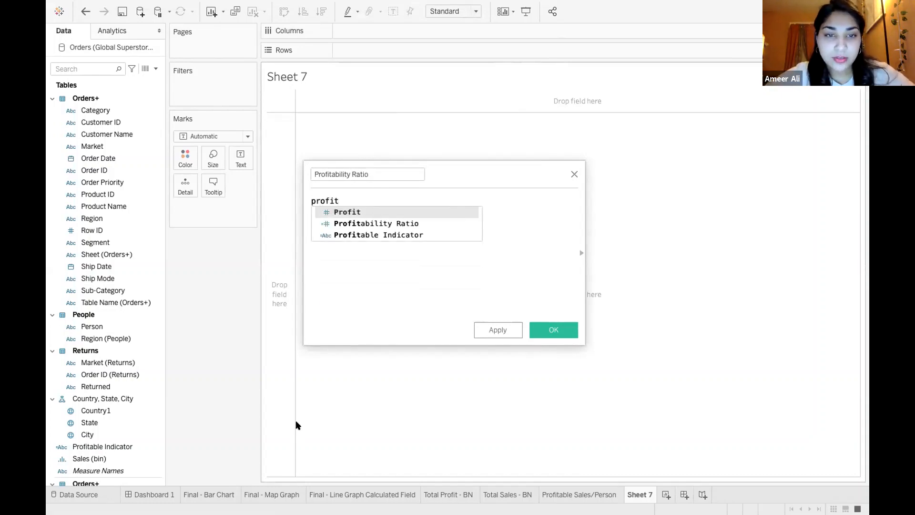
pyautogui.doubleClick(348, 213)
pyautogui.write('/sal')
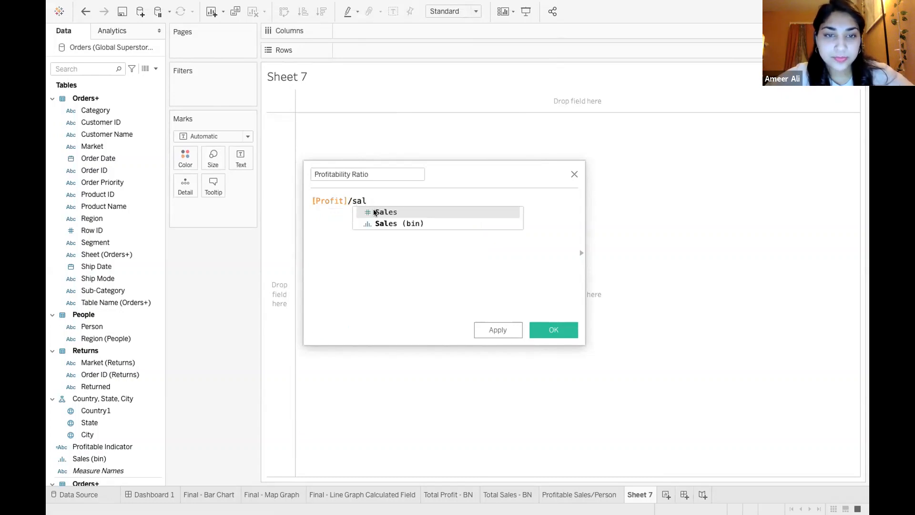
pyautogui.doubleClick(375, 213)
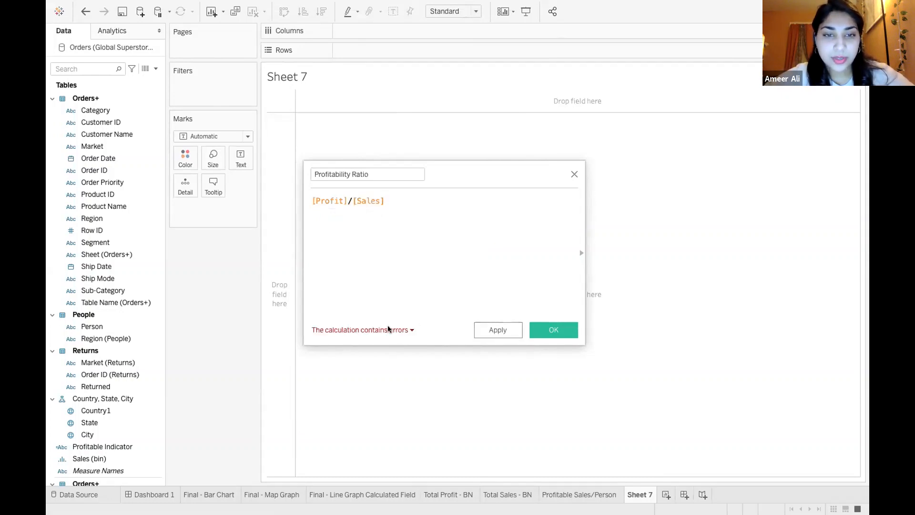
pyautogui.click(390, 330)
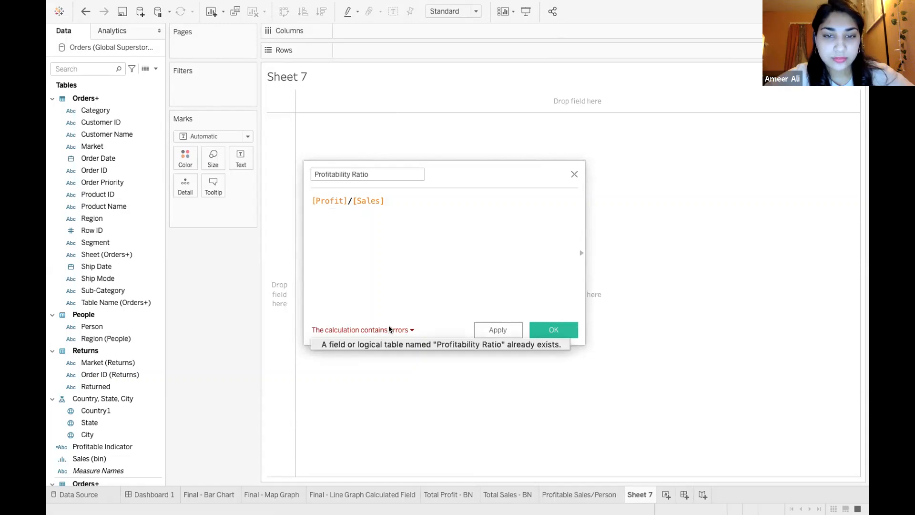
pyautogui.click(573, 172)
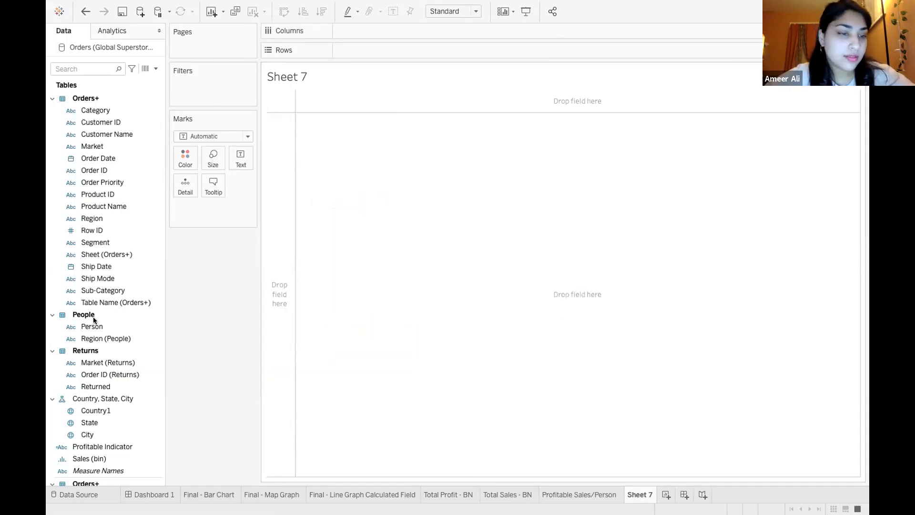
# Open the existing Profitability Ratio field for editing, examine its formula and dependencies, and close it without changes
pyautogui.scroll(-3, 97, 297)
pyautogui.scroll(3, 96, 293)
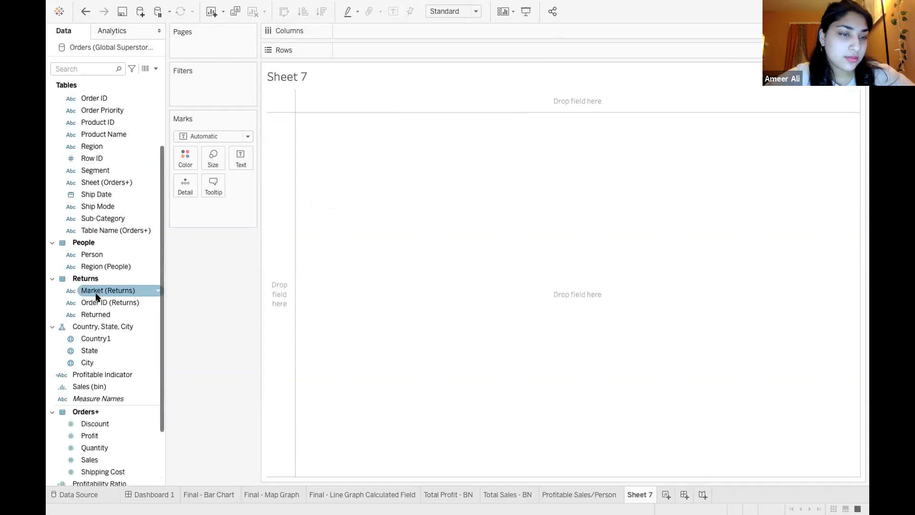
pyautogui.scroll(-4, 109, 199)
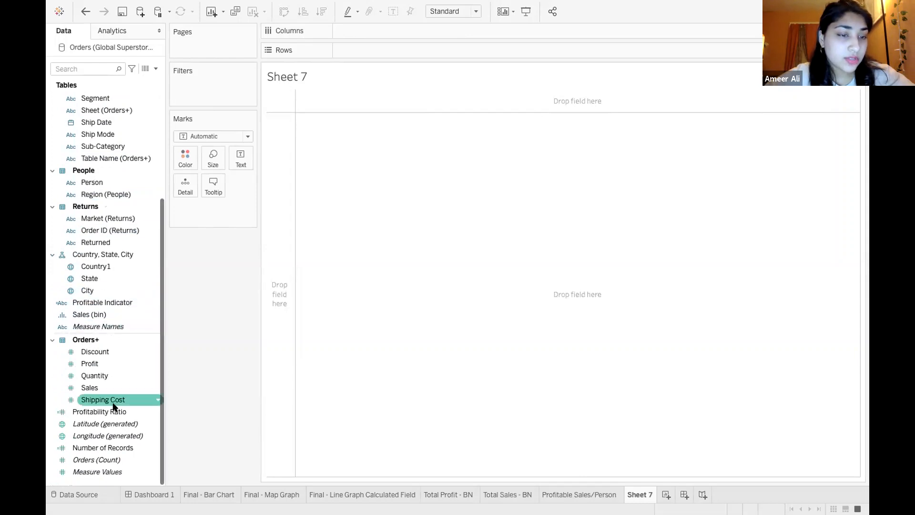
pyautogui.click(159, 412)
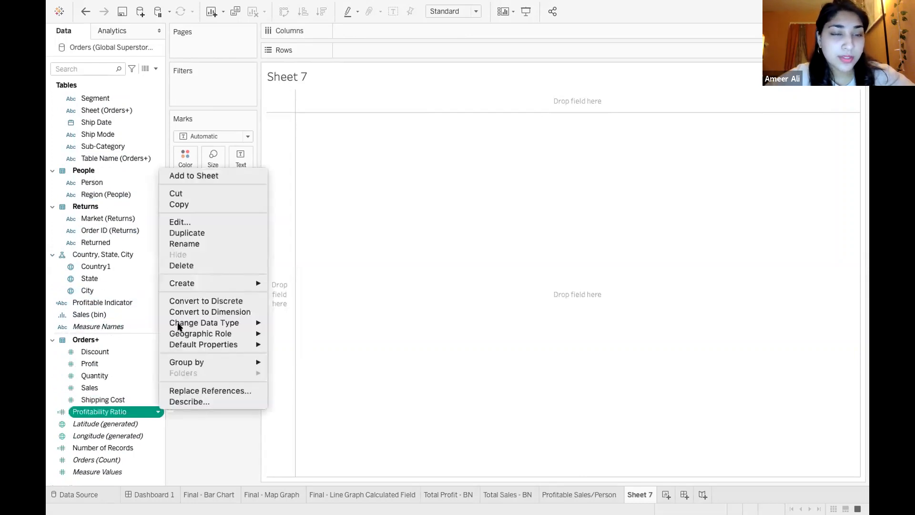
pyautogui.click(214, 163)
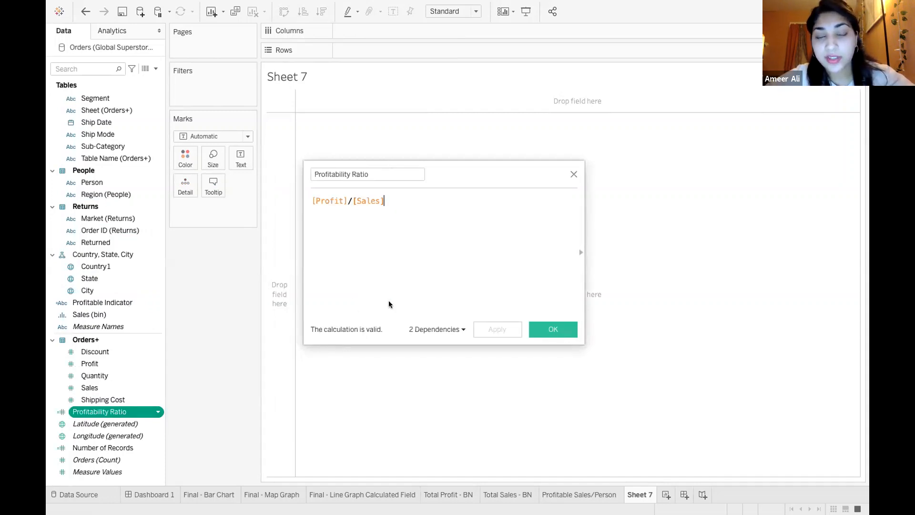
pyautogui.click(460, 329)
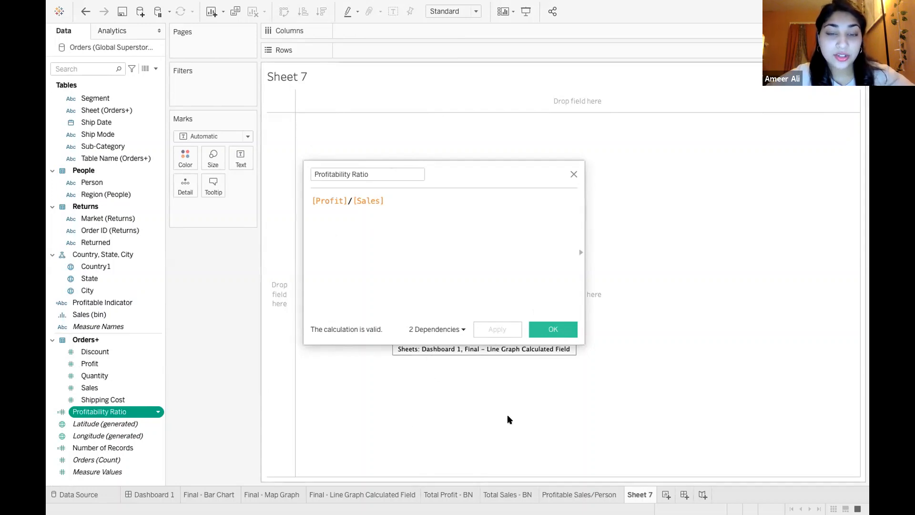
pyautogui.click(571, 174)
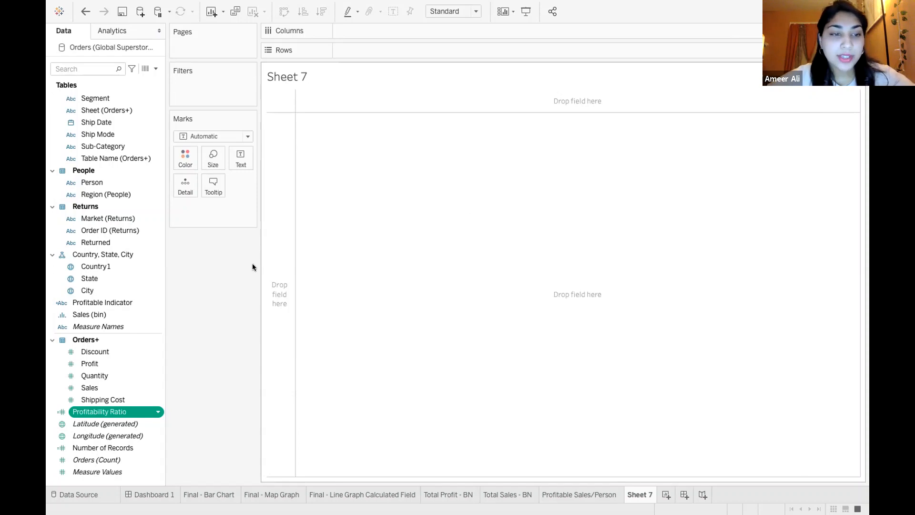
# Open the existing Profitable Indicator field for editing, examine its IF/ELSEIF formula, and close it without saving changes
pyautogui.rightClick(153, 303)
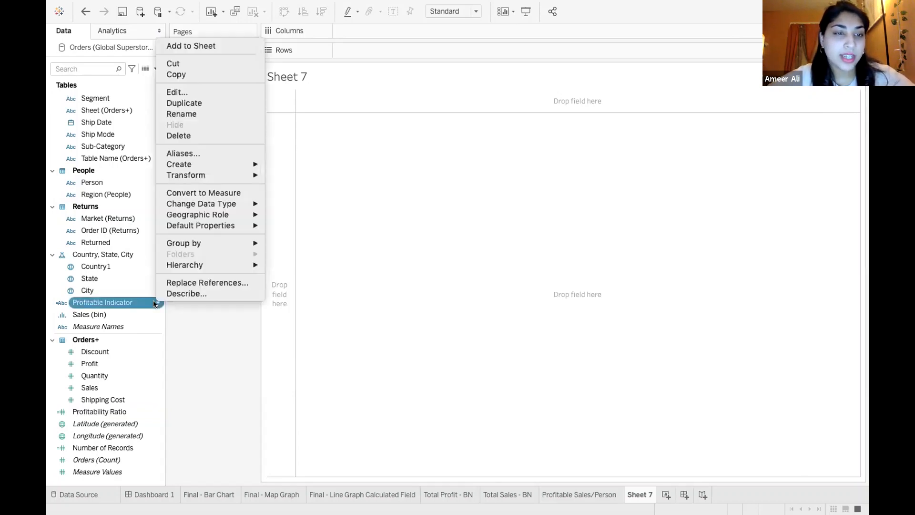
pyautogui.click(208, 91)
pyautogui.click(426, 237)
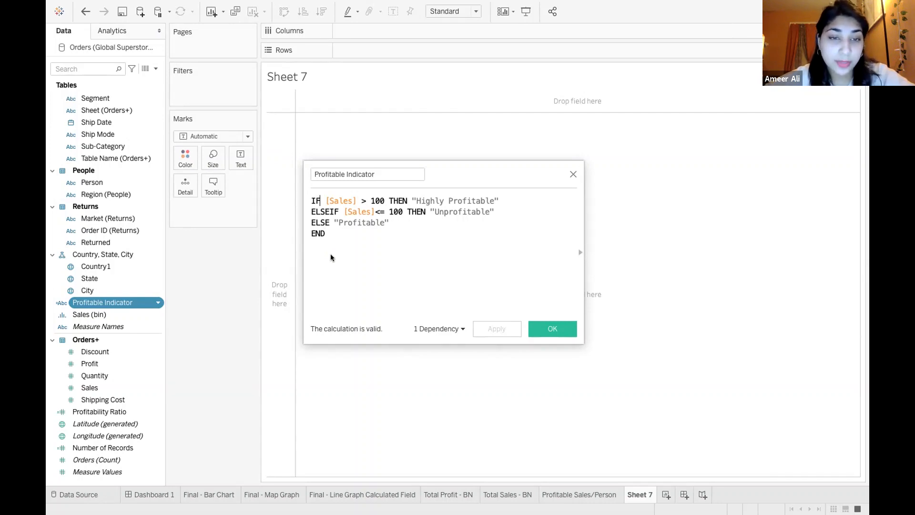
pyautogui.press('BackSpace')
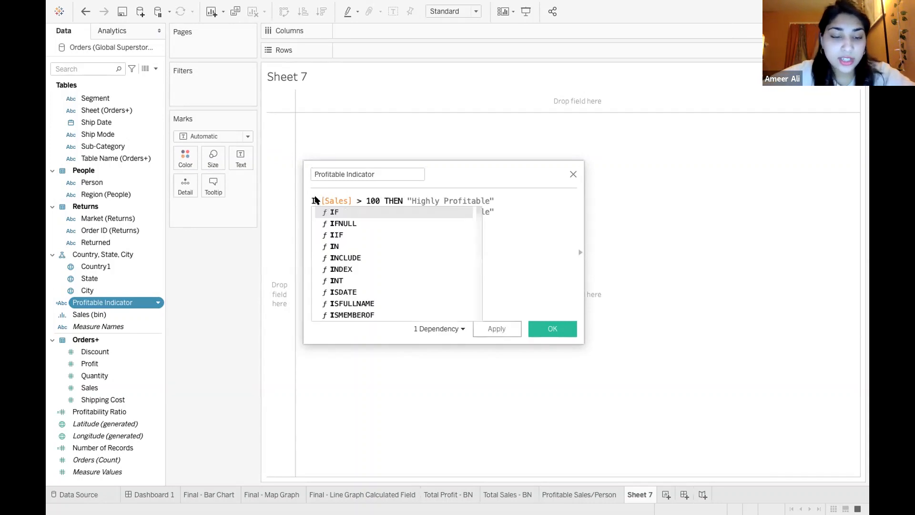
pyautogui.write('F')
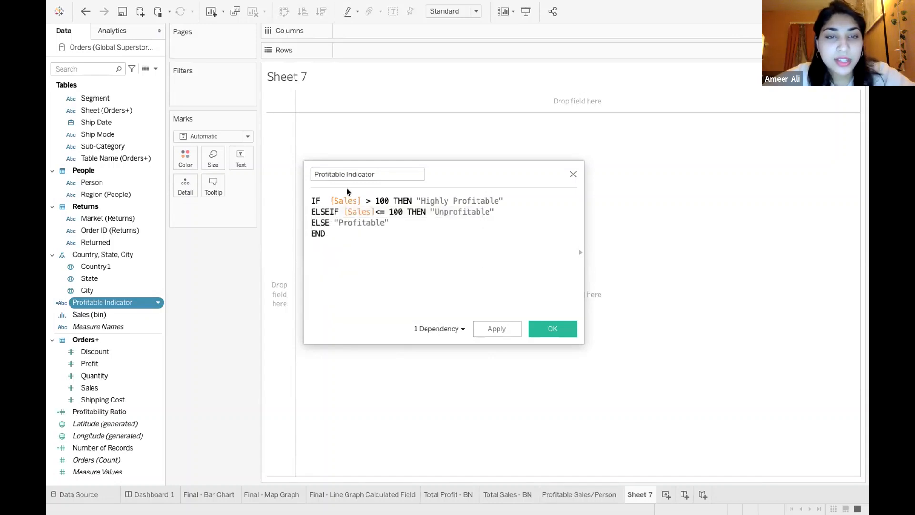
pyautogui.press('BackSpace')
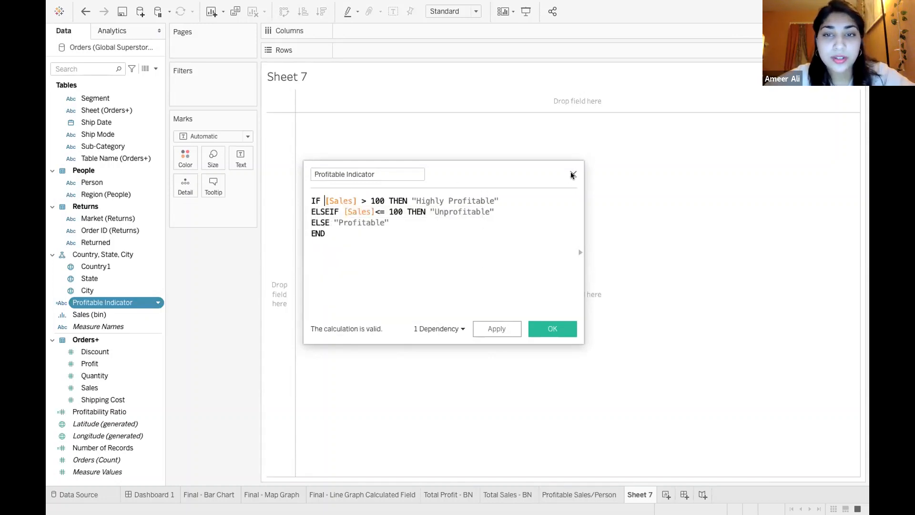
pyautogui.click(573, 175)
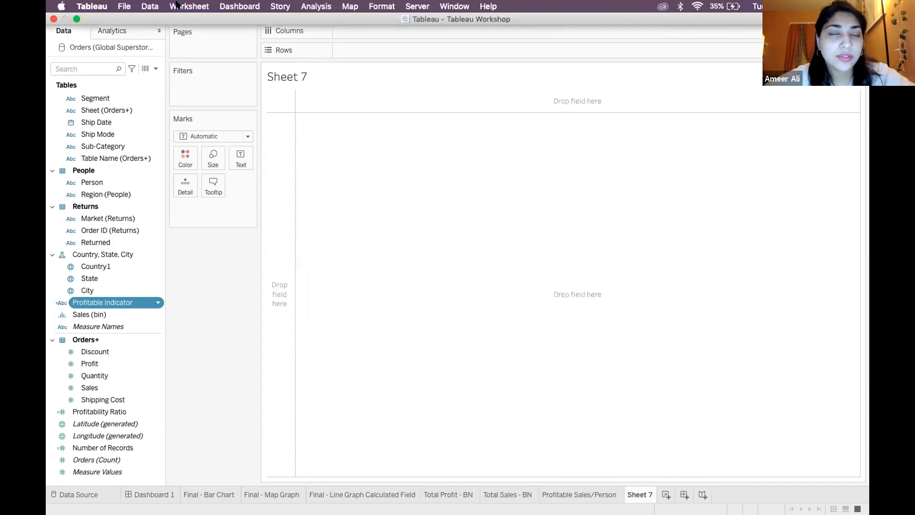
# Create a new calculated field and begin its formula with IF [Sales]
pyautogui.moveTo(491, 4)
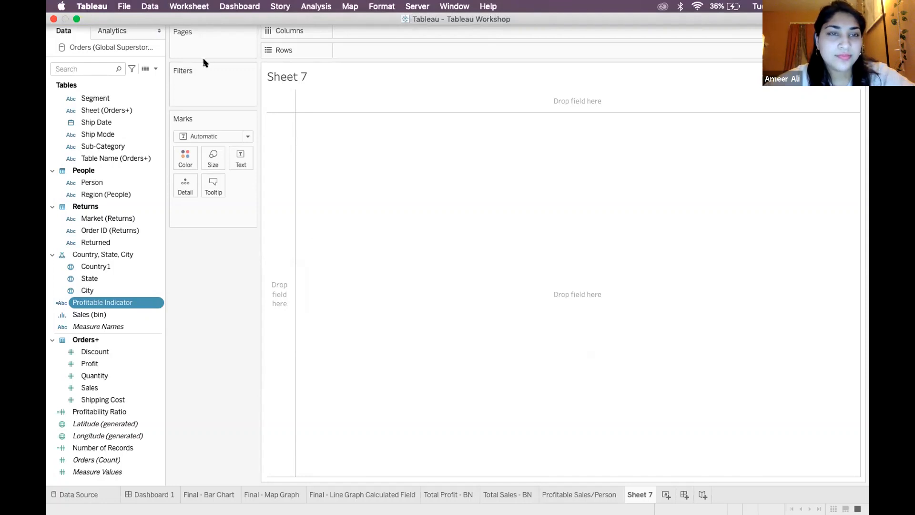
pyautogui.click(313, 7)
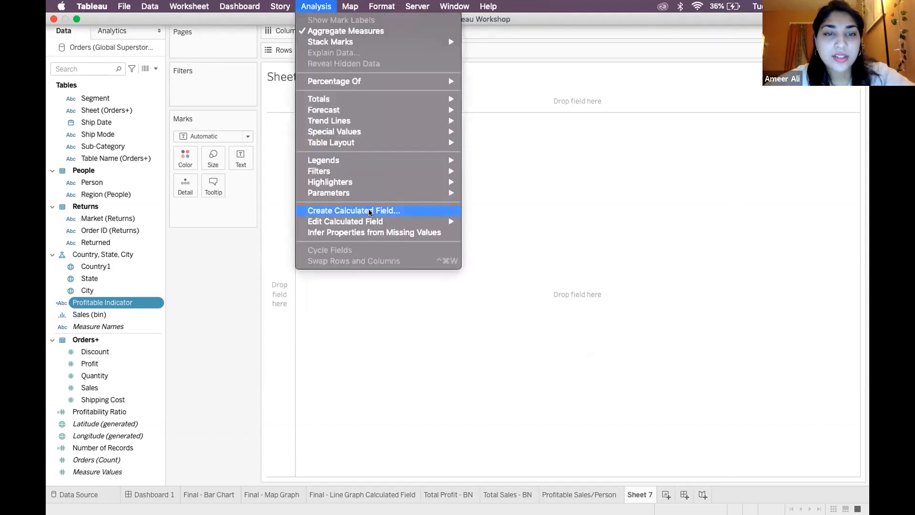
pyautogui.click(368, 209)
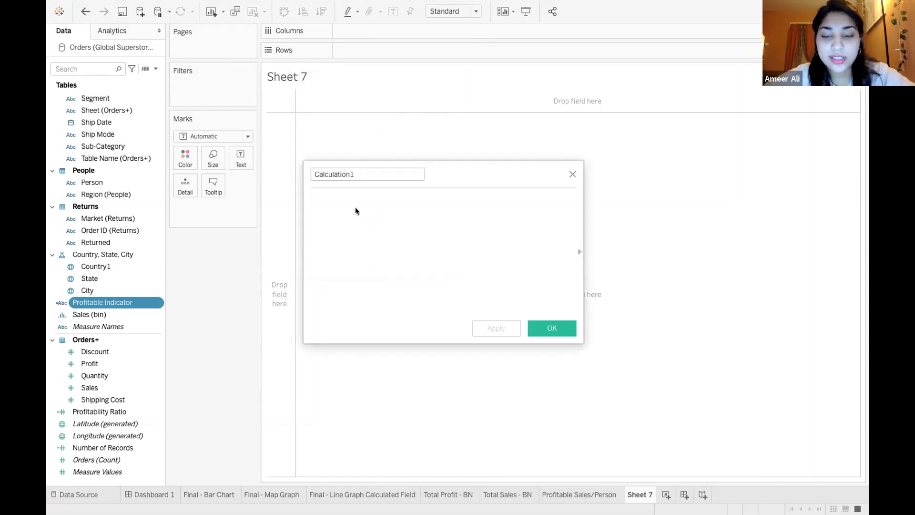
pyautogui.write('IF')
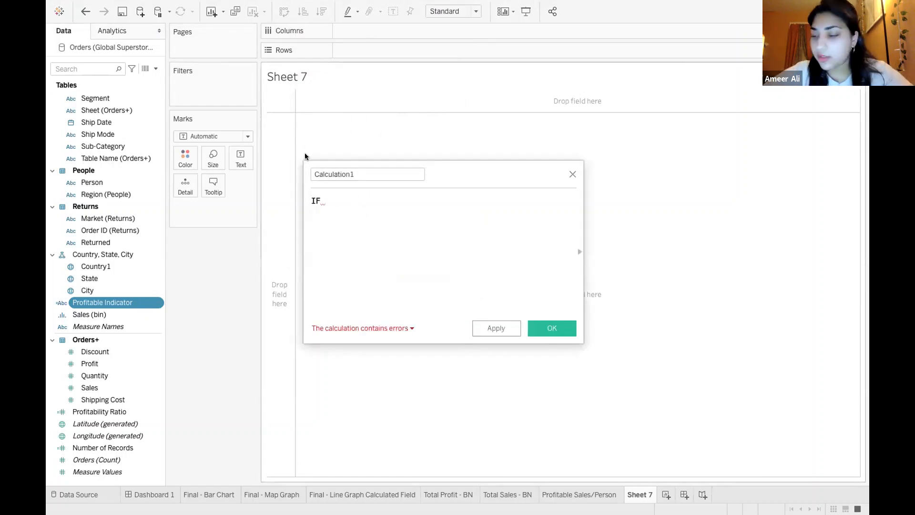
pyautogui.write(' [Sales')
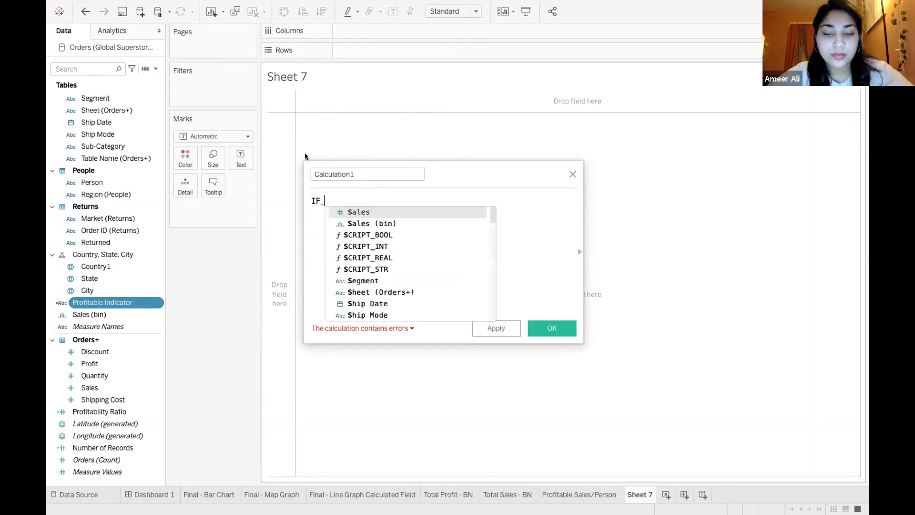
pyautogui.click(357, 213)
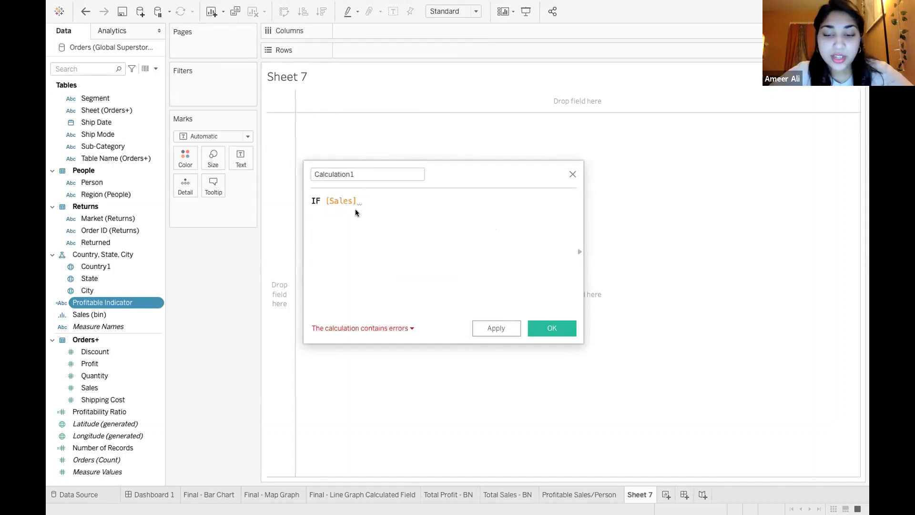
# Complete the first condition of the formula as IF [Sales] > 100 THEN "Highly Profitably"
pyautogui.write('> 100 Then')
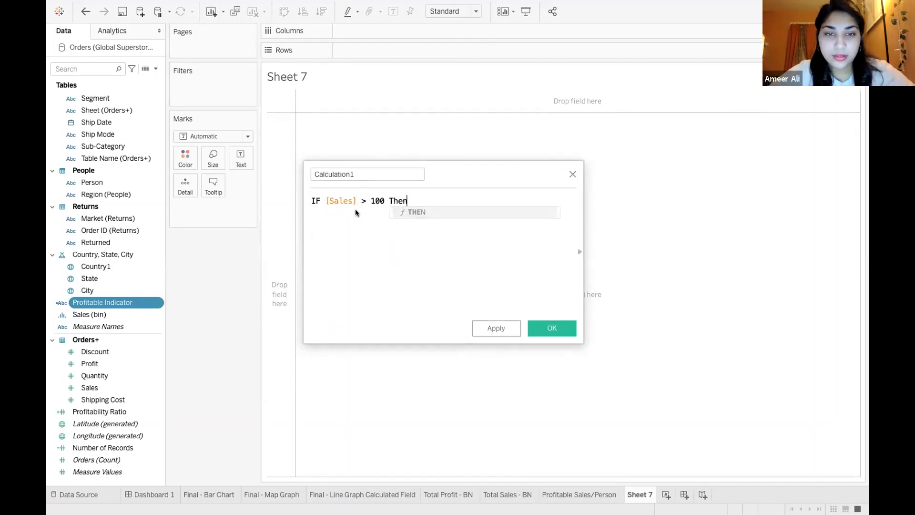
pyautogui.click(433, 208)
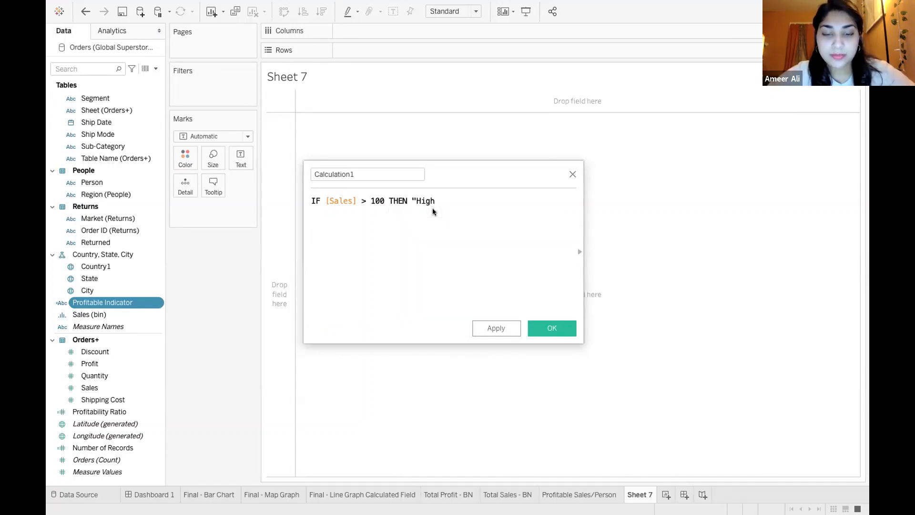
pyautogui.write('"Highly Pro')
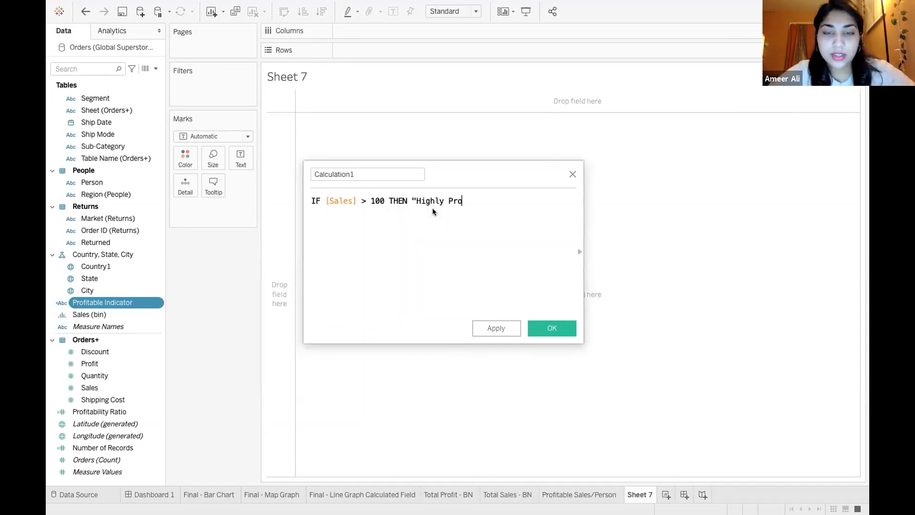
pyautogui.write('fitably"')
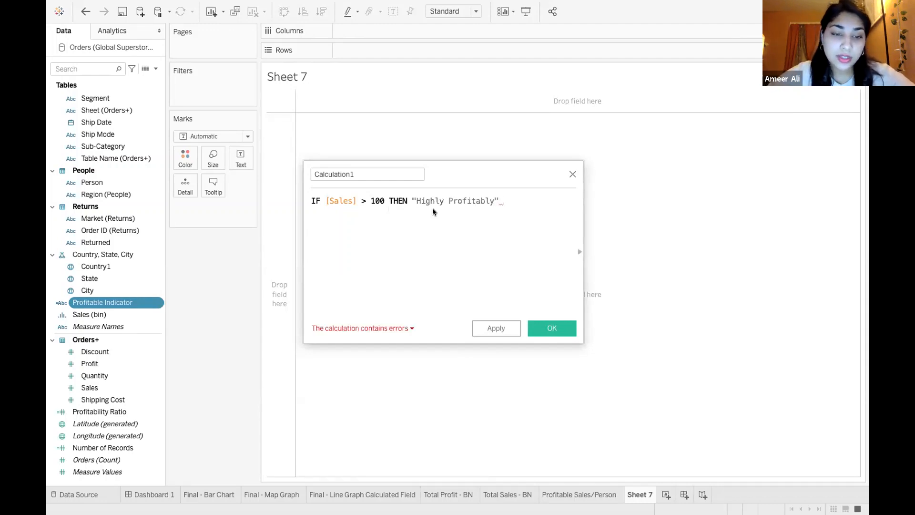
pyautogui.press('BackSpace')
# Add a second line to the formula with the condition ELSEIF [Sales] <= 100
pyautogui.press('Return')
pyautogui.write('Else')
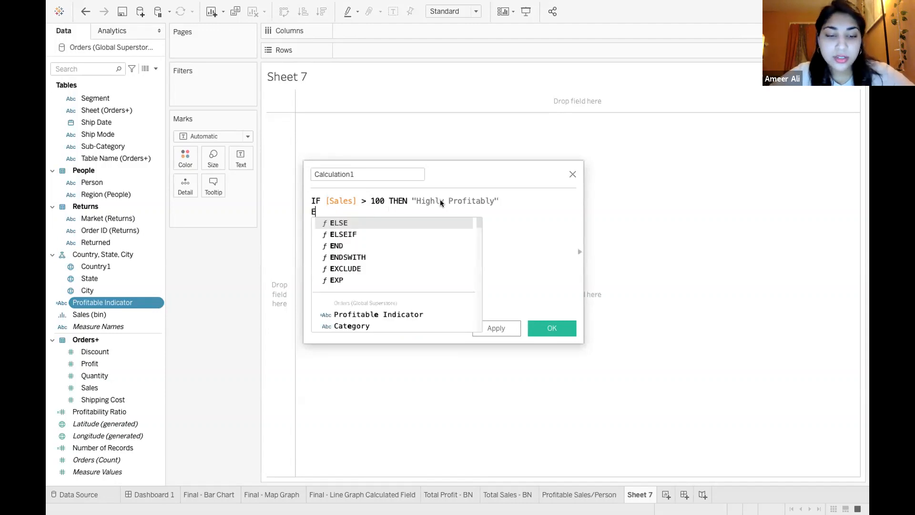
pyautogui.doubleClick(375, 236)
pyautogui.write('sales')
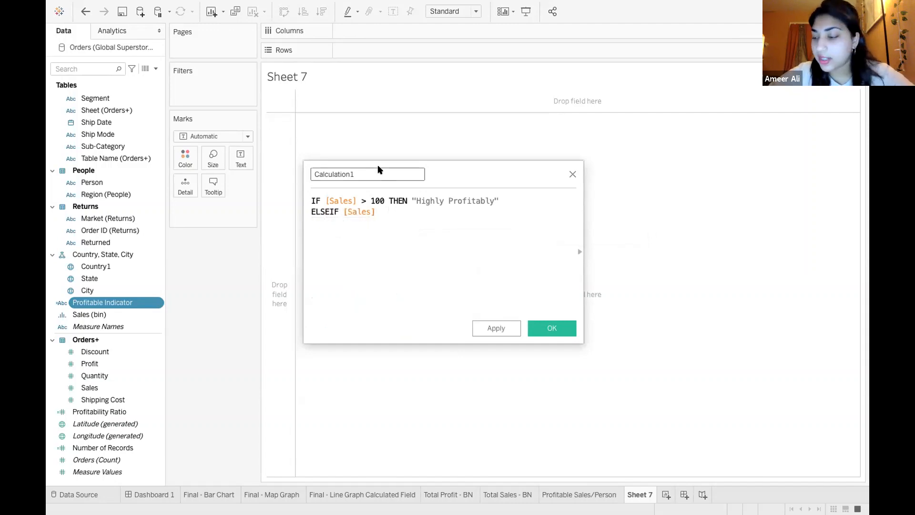
pyautogui.write('<+')
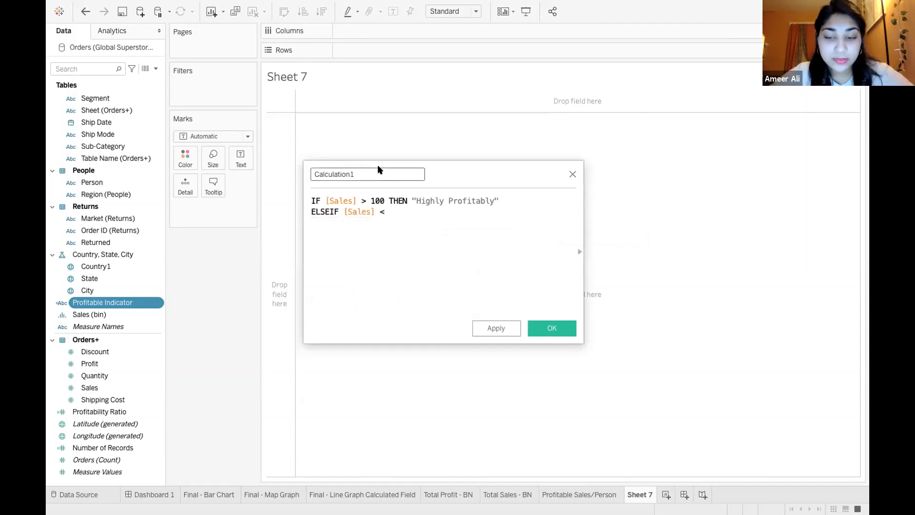
pyautogui.press('BackSpace')
pyautogui.press('BackSpace')
pyautogui.write('= 100')
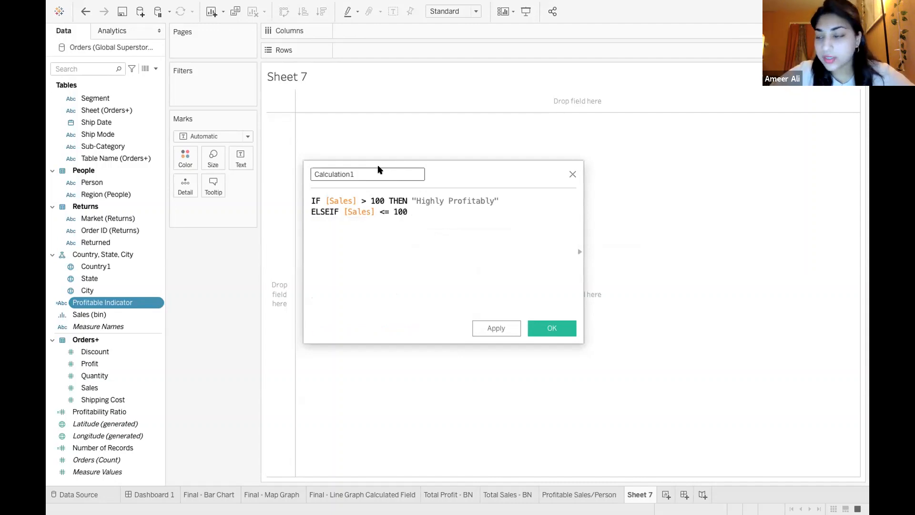
pyautogui.write(' then')
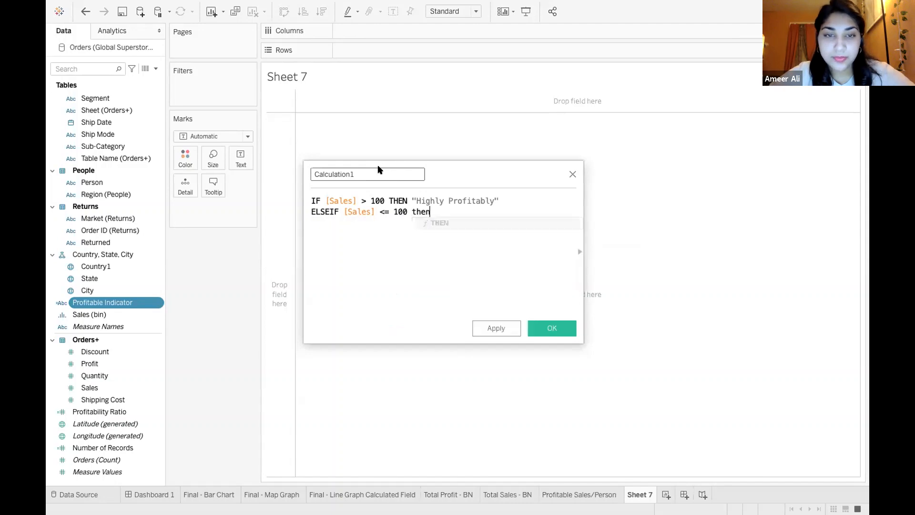
# Complete the ELSEIF line with the result THEN "Unprofitable"
pyautogui.press('BackSpace')
pyautogui.press('BackSpace')
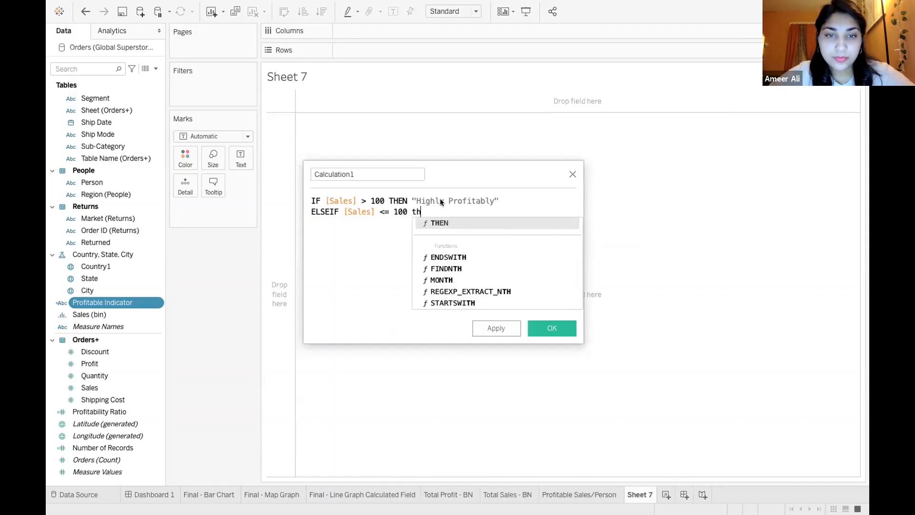
pyautogui.click(434, 224)
pyautogui.write('"Unprofitable')
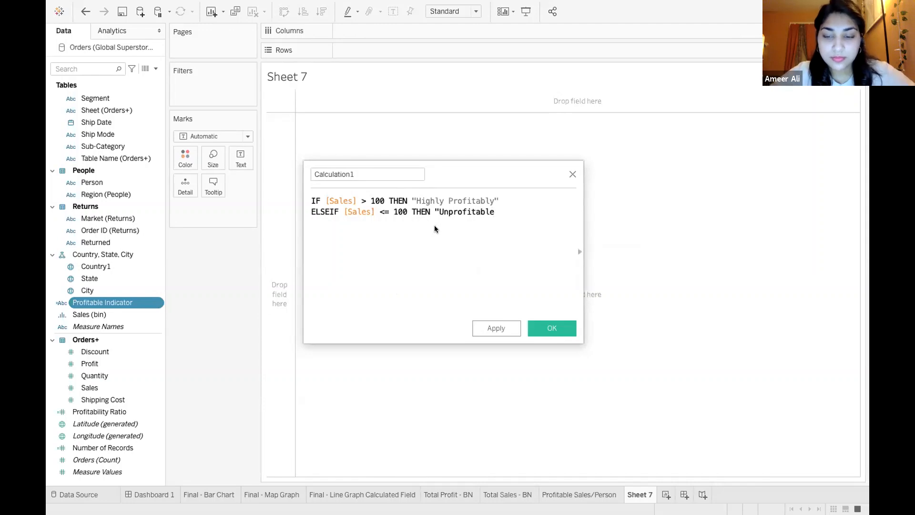
pyautogui.write('"')
# Add the line ELSE [Sales] "profitable" to the formula and finish it with END
pyautogui.press('Return')
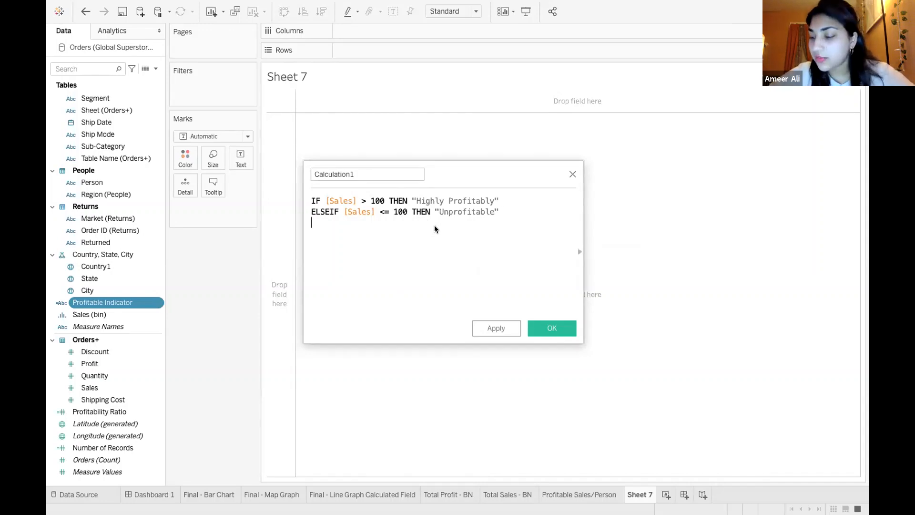
pyautogui.write('Else')
pyautogui.click(434, 227)
pyautogui.write('sales')
pyautogui.click(434, 233)
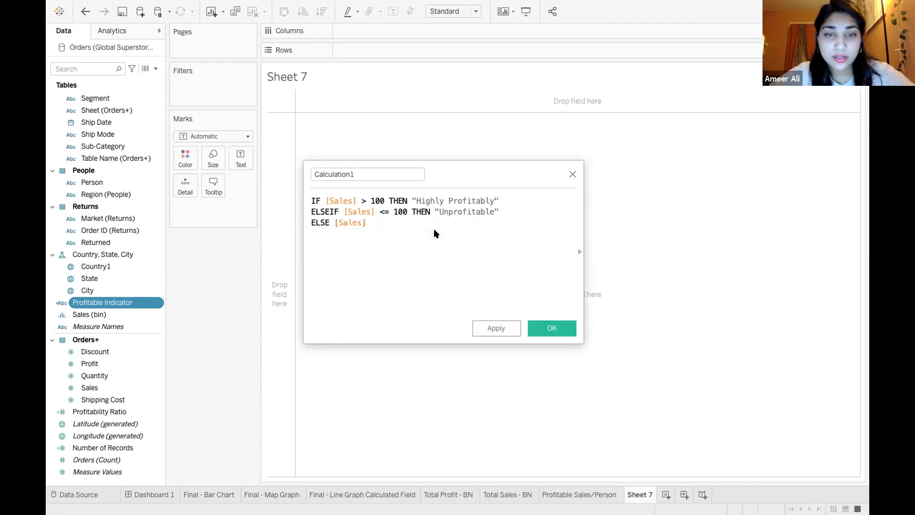
pyautogui.write('"p')
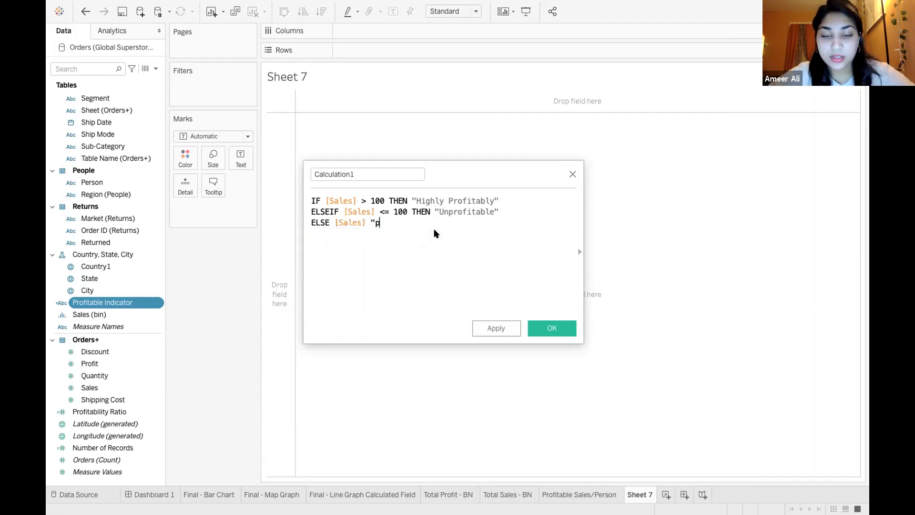
pyautogui.write('rofitable)')
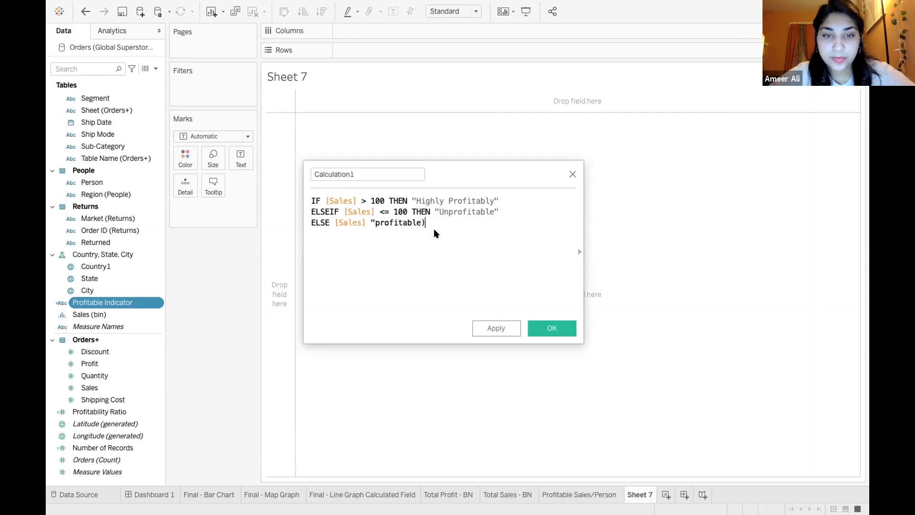
pyautogui.write(' "')
pyautogui.write('END')
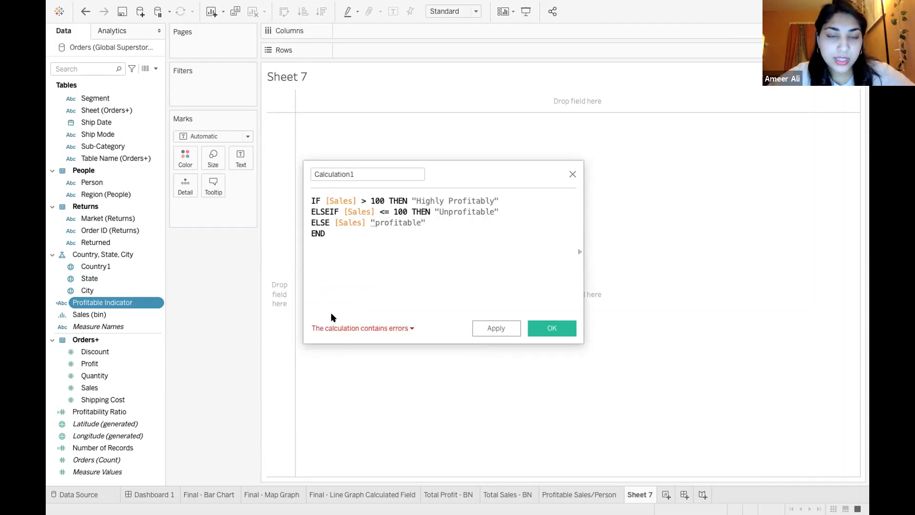
# Check the calculation's errors, capitalize "Profitable" in the ELSE line, and remove the space before it
pyautogui.click(409, 328)
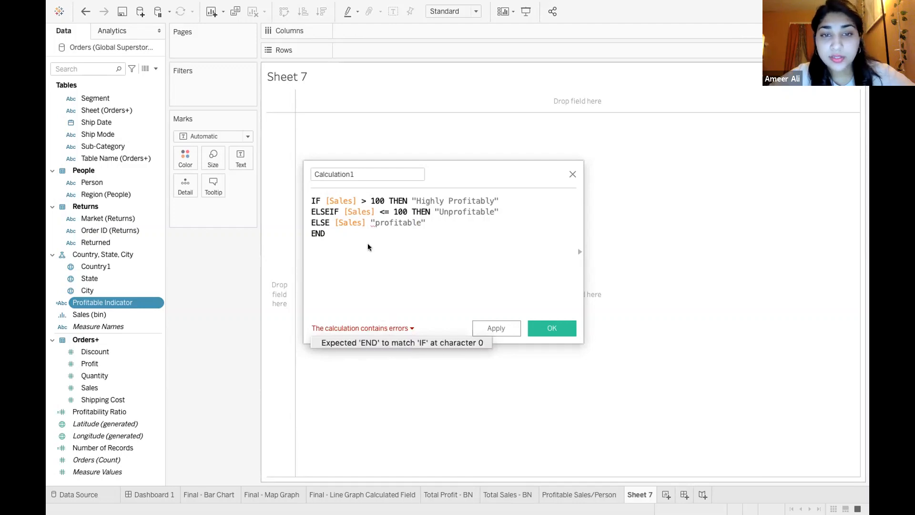
pyautogui.click(375, 223)
pyautogui.press('Delete')
pyautogui.write('P')
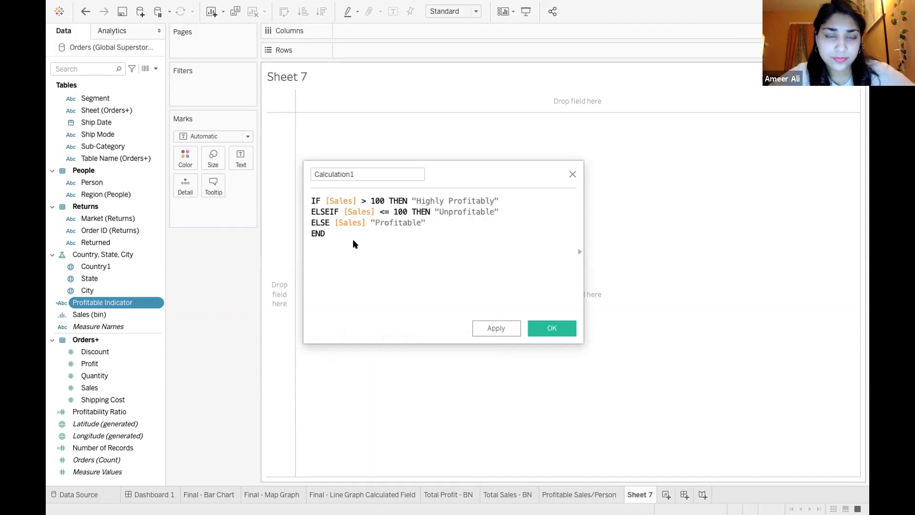
pyautogui.click(369, 223)
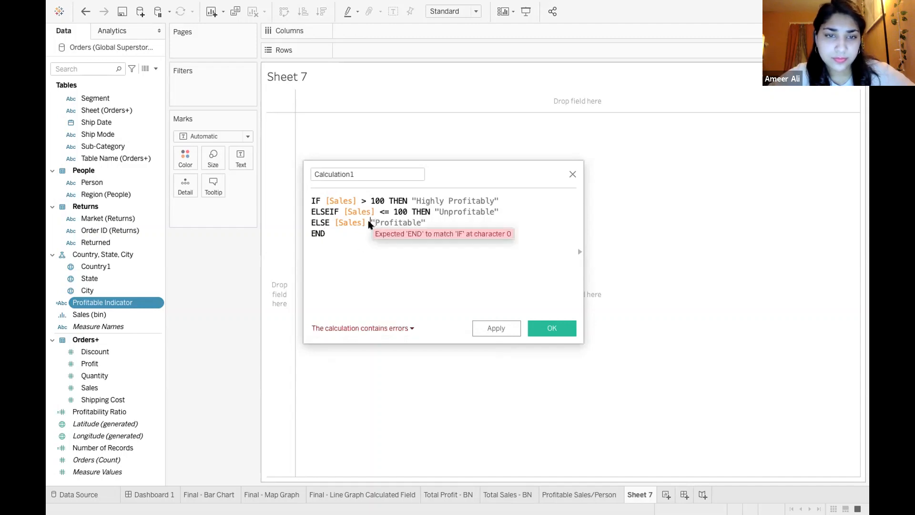
pyautogui.press('BackSpace')
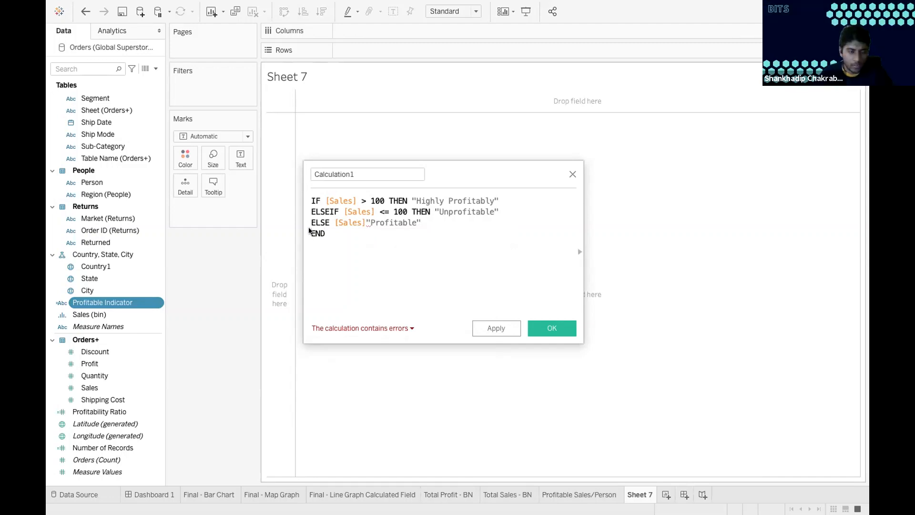
# Remove [Sales] from the ELSE line so it reads ELSE "Profitable", and close the calculation editor without saving
pyautogui.click(366, 219)
pyautogui.press('BackSpace')
pyautogui.press('BackSpace')
pyautogui.press('BackSpace')
pyautogui.press('BackSpace')
pyautogui.press('BackSpace')
pyautogui.press('BackSpace')
pyautogui.press('BackSpace')
pyautogui.click(368, 229)
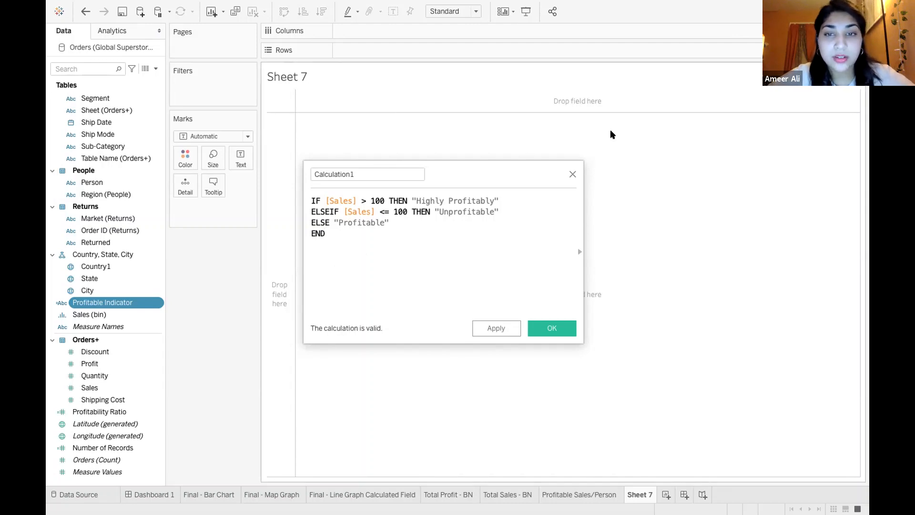
pyautogui.click(572, 172)
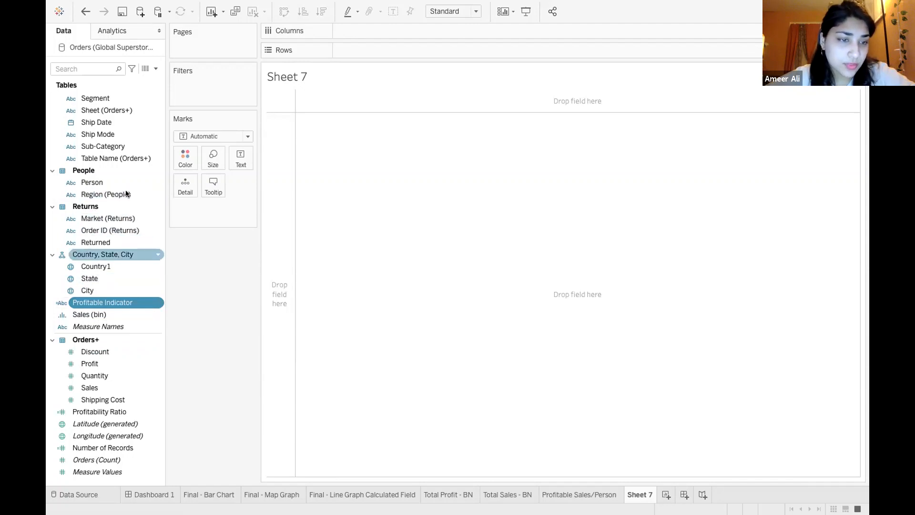
# Look through the Sales field's data type options without changing them, and place Sales on Columns
pyautogui.click(117, 389)
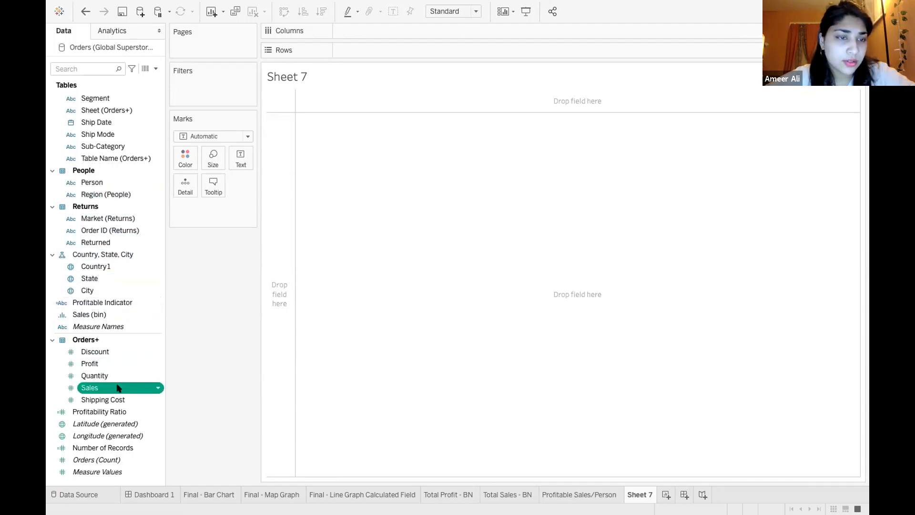
pyautogui.click(159, 389)
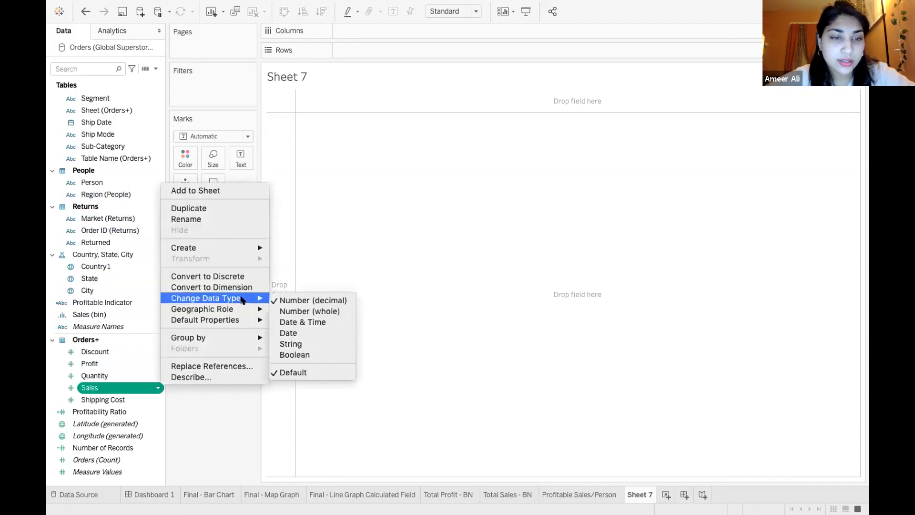
pyautogui.click(135, 386)
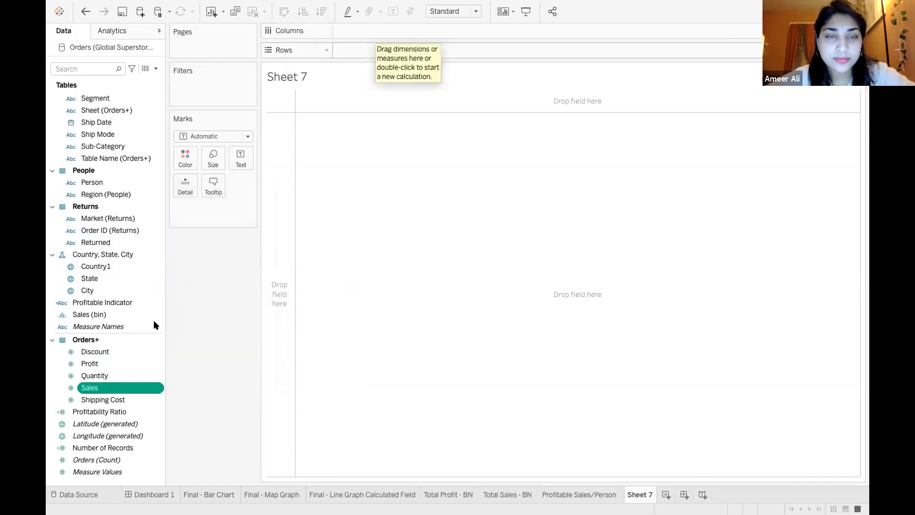
pyautogui.moveTo(120, 388); pyautogui.dragTo(377, 31)
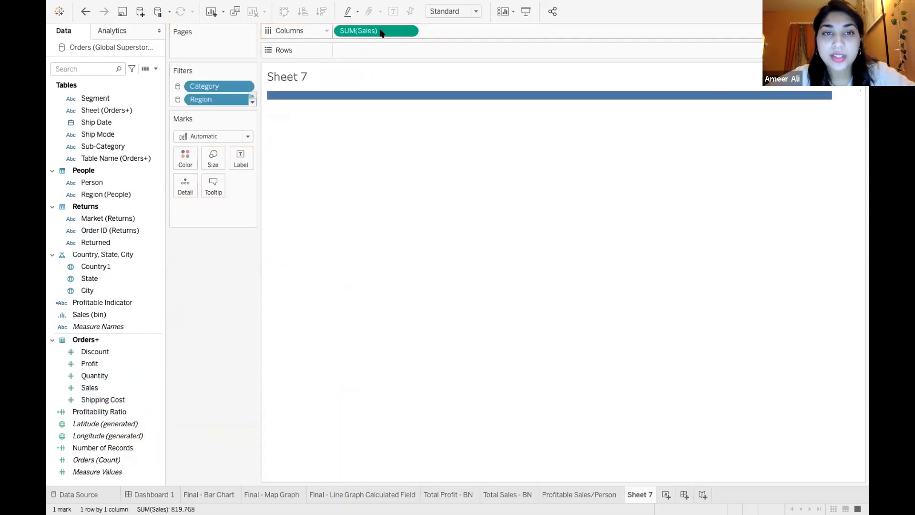
# Look through the aggregation options of the Sales measure on Columns without changing the current one
pyautogui.click(409, 30)
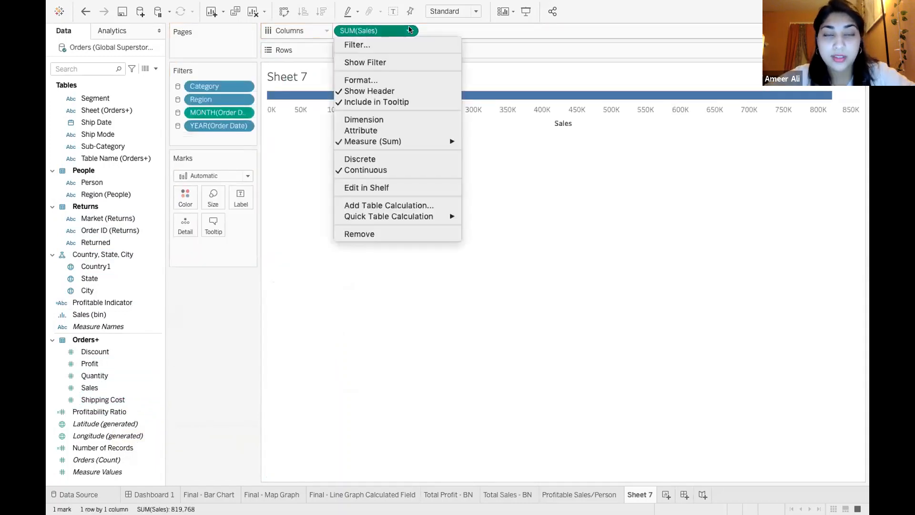
pyautogui.moveTo(391, 142)
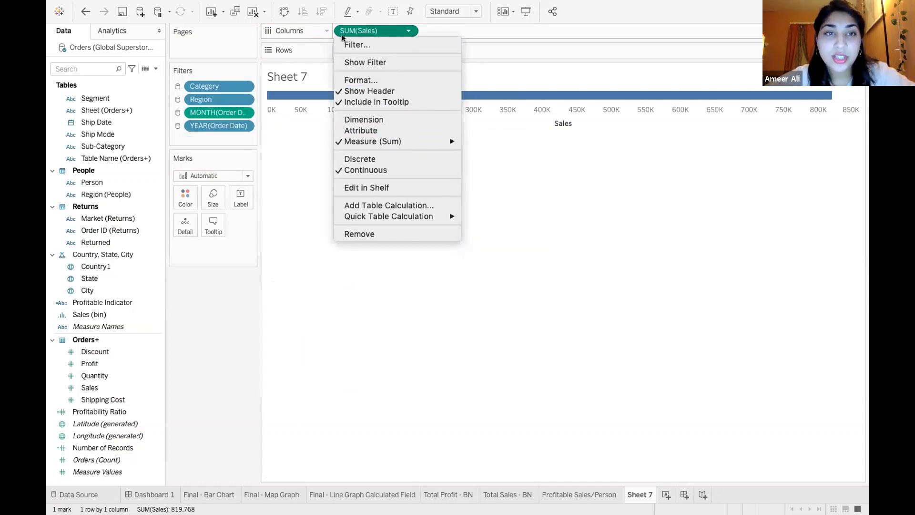
pyautogui.moveTo(438, 144)
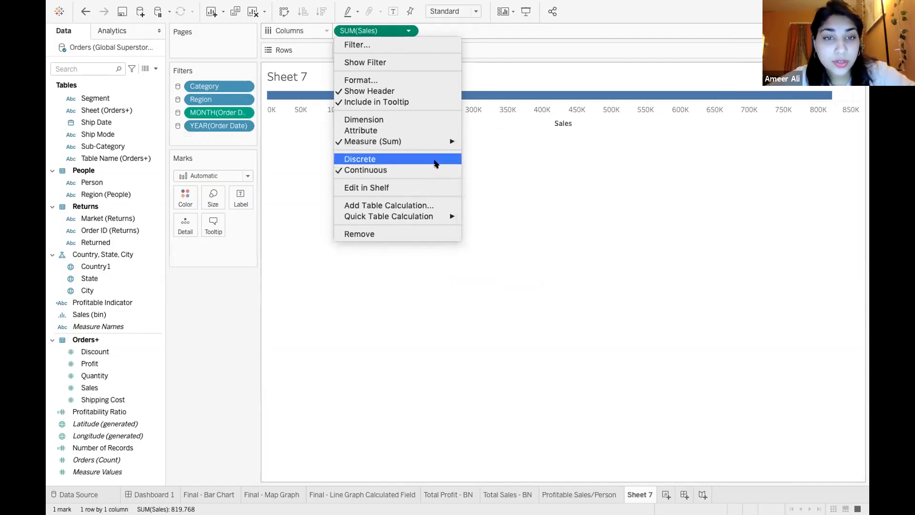
pyautogui.moveTo(445, 219)
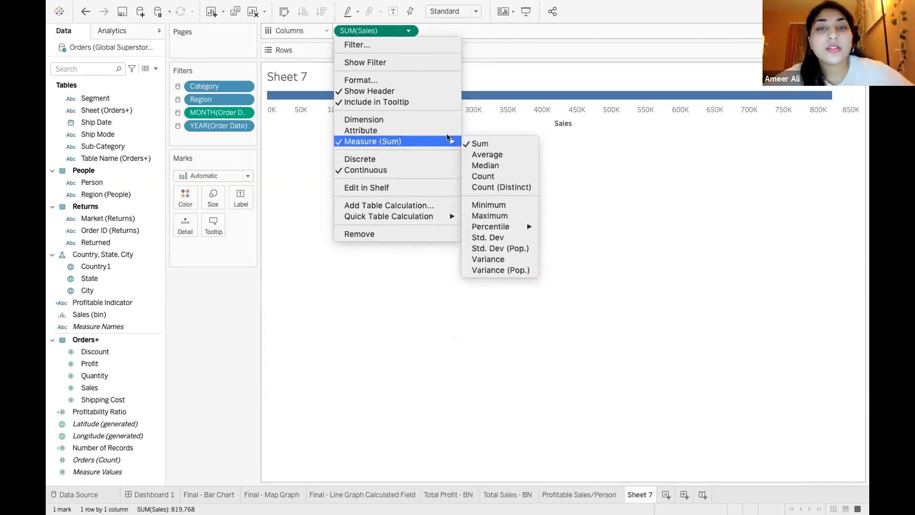
pyautogui.click(629, 221)
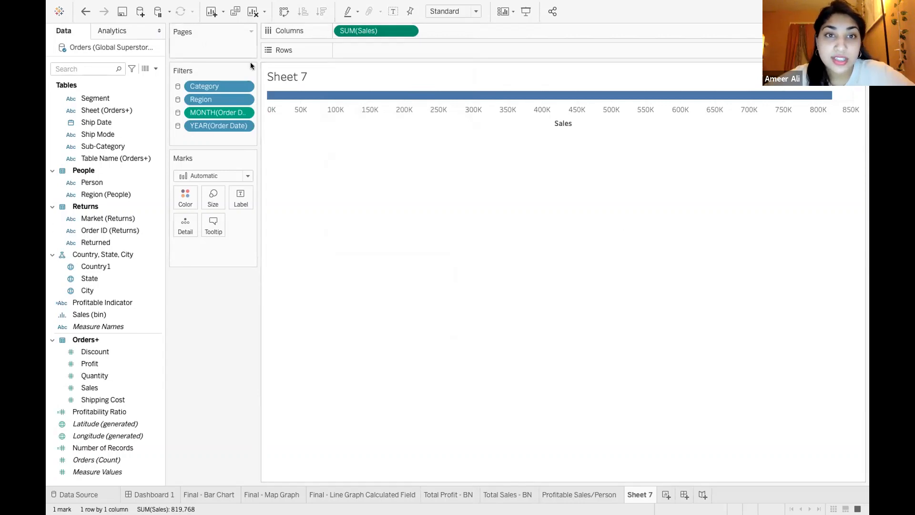
# Create a new calculated field named Average Sales
pyautogui.moveTo(229, 4)
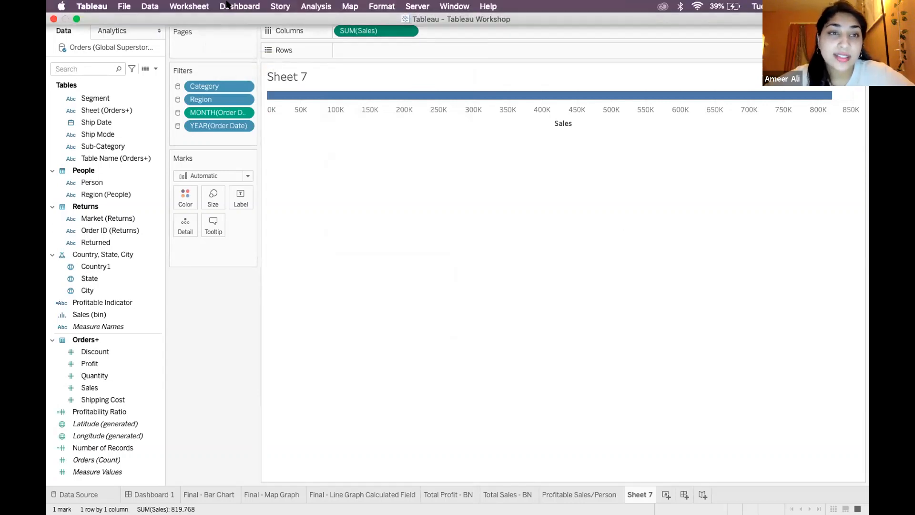
pyautogui.click(328, 4)
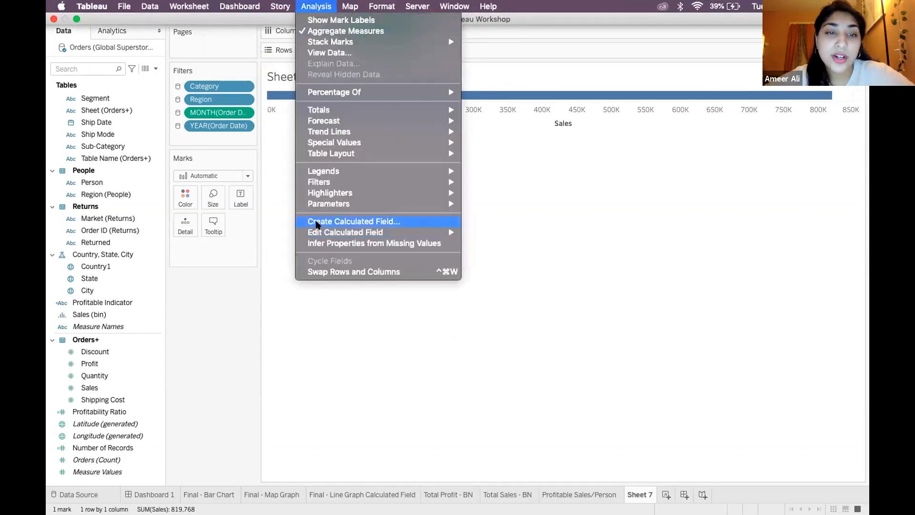
pyautogui.click(317, 222)
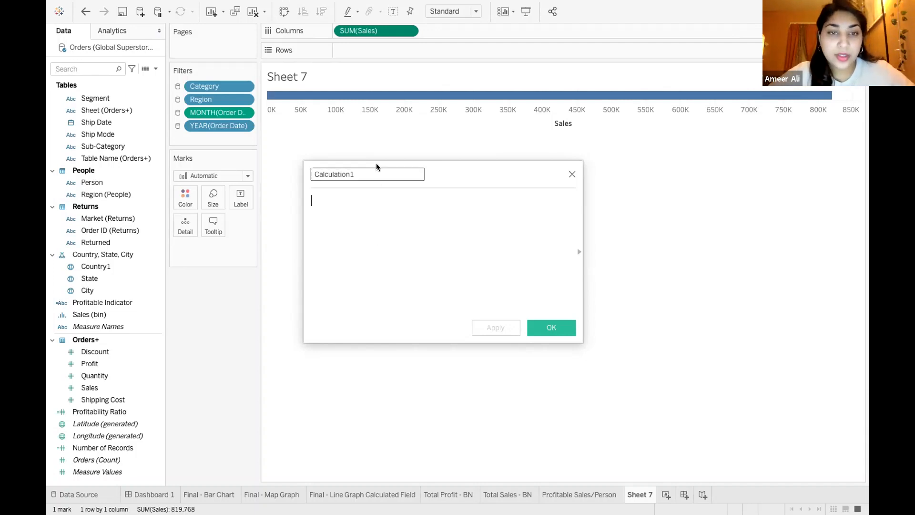
pyautogui.doubleClick(377, 176)
pyautogui.write('A')
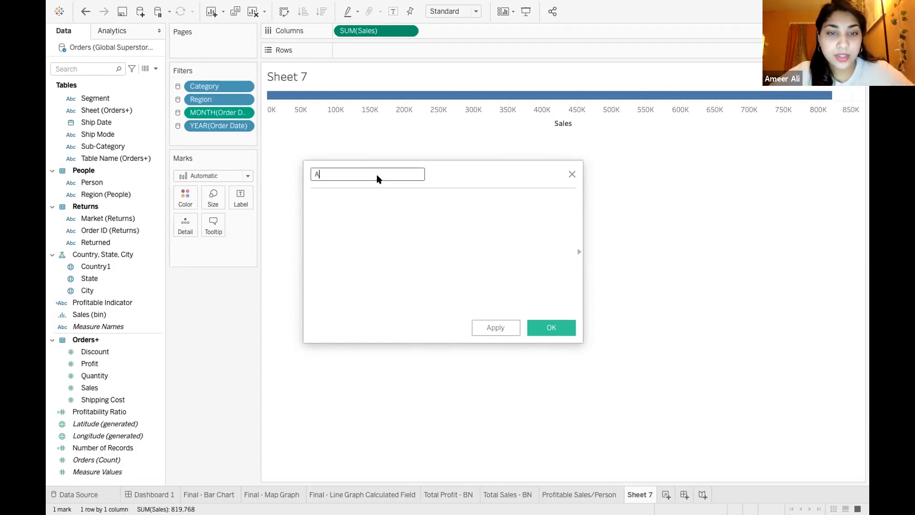
pyautogui.write('verage Sales')
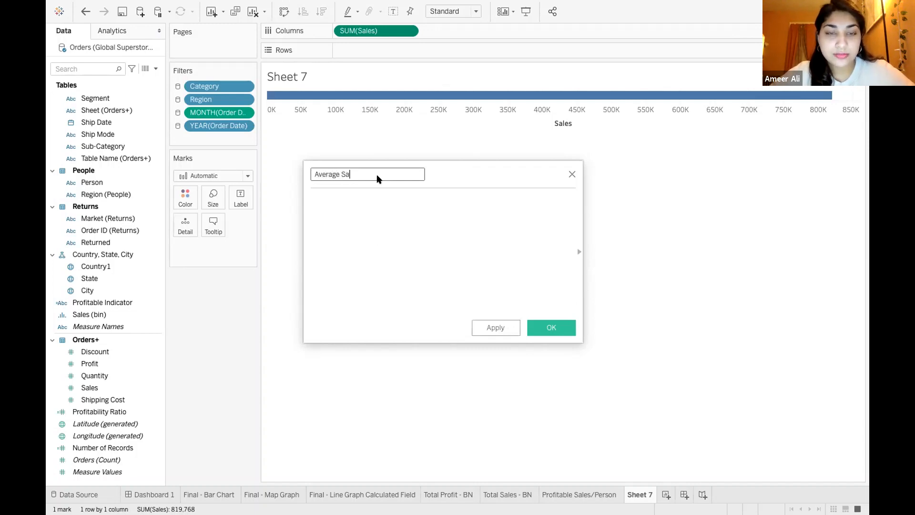
pyautogui.click(384, 199)
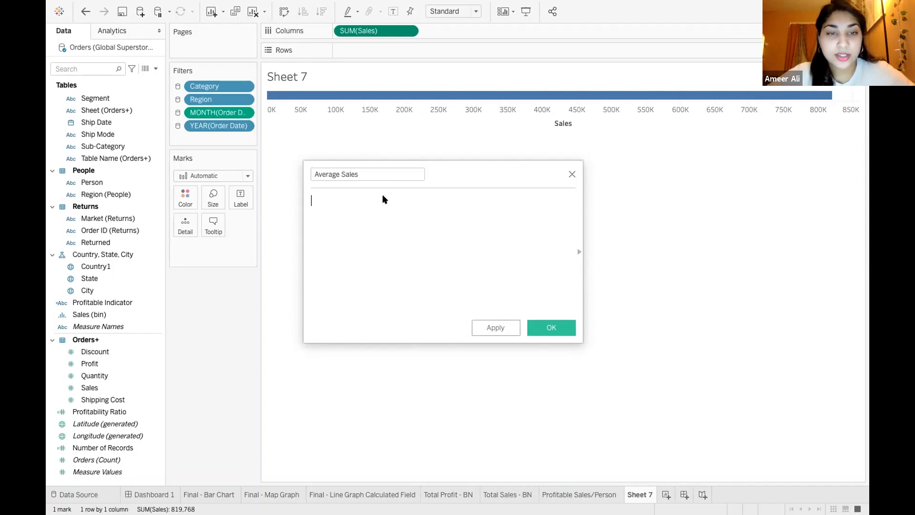
pyautogui.write('aver')
pyautogui.press('BackSpace')
pyautogui.press('BackSpace')
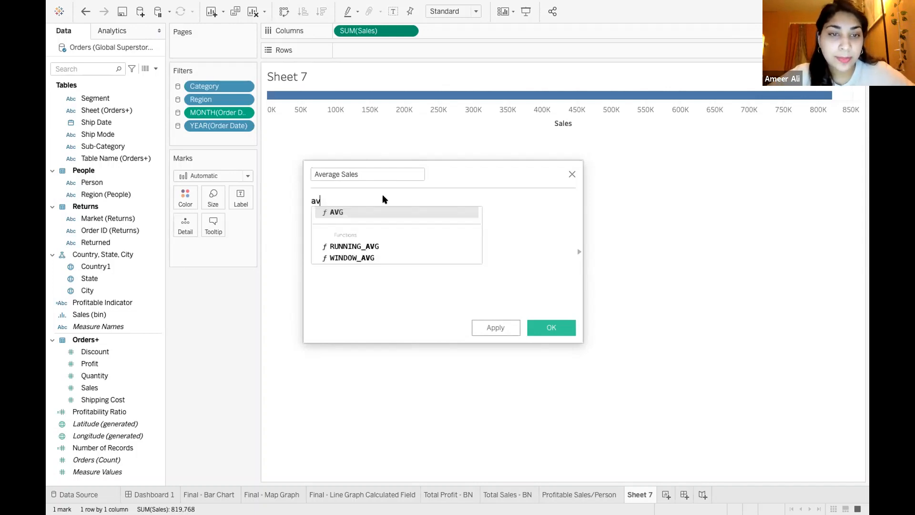
pyautogui.press('Return')
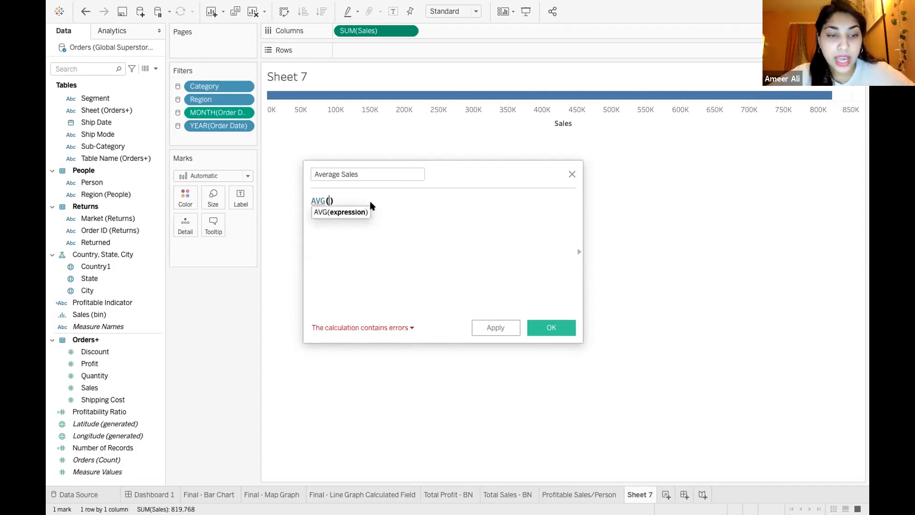
pyautogui.press('BackSpace')
pyautogui.press('BackSpace')
pyautogui.press('BackSpace')
pyautogui.press('BackSpace')
# Enter WINDOW_AVG([Sales]) as the Average Sales formula, picking the function and the Sales field from the suggestions
pyautogui.write('Win')
pyautogui.write('dow_')
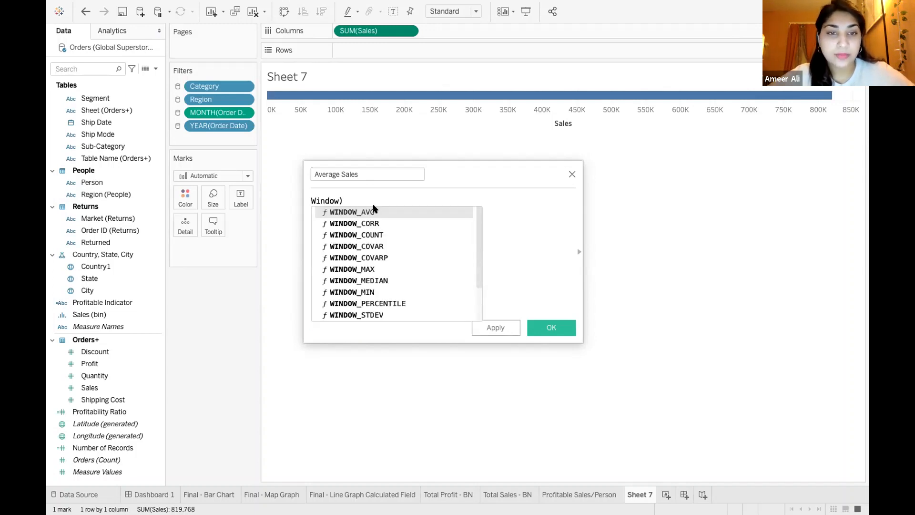
pyautogui.press('Return')
pyautogui.press('BackSpace')
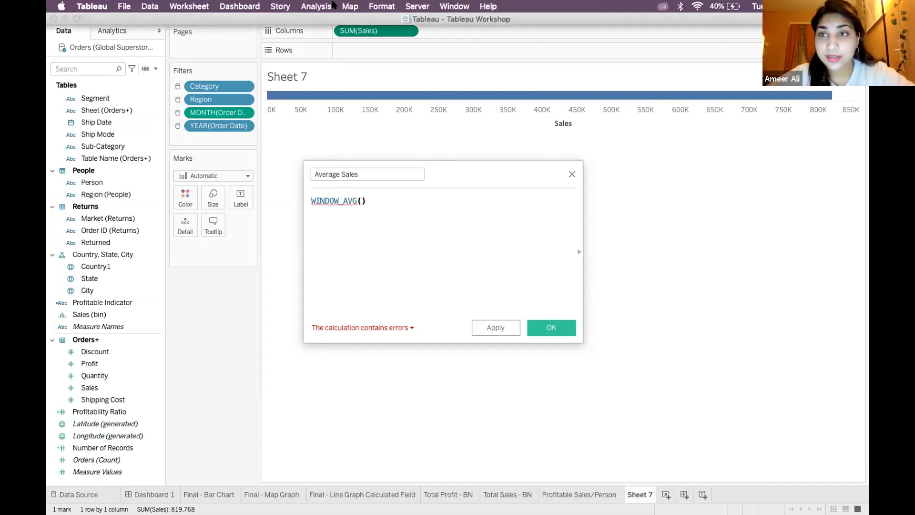
pyautogui.click(361, 201)
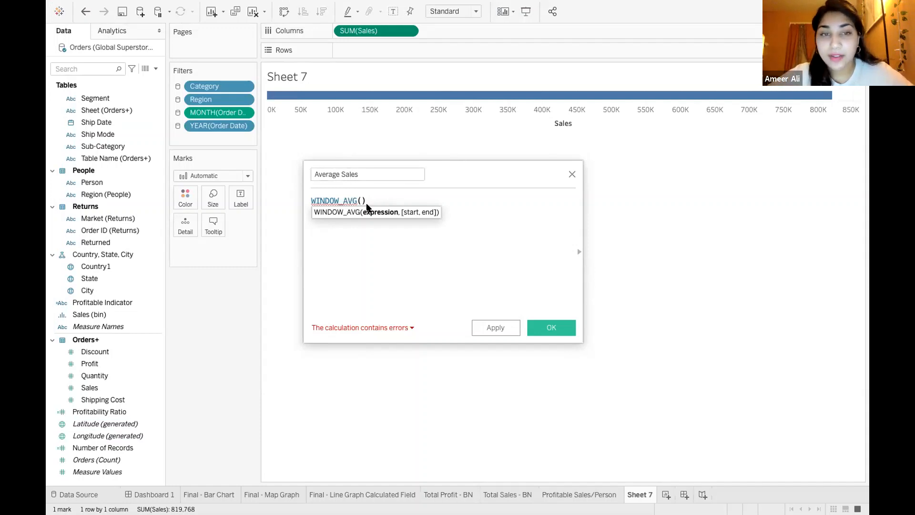
pyautogui.write('sales')
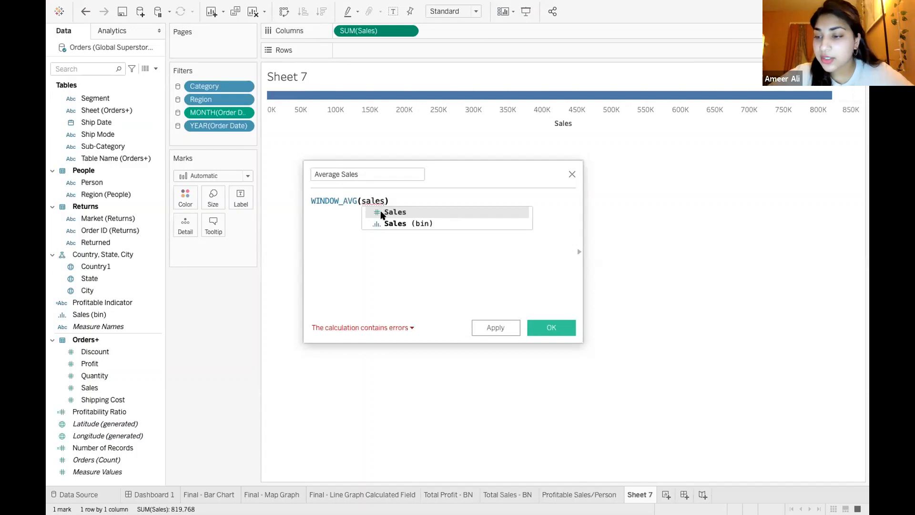
pyautogui.doubleClick(382, 214)
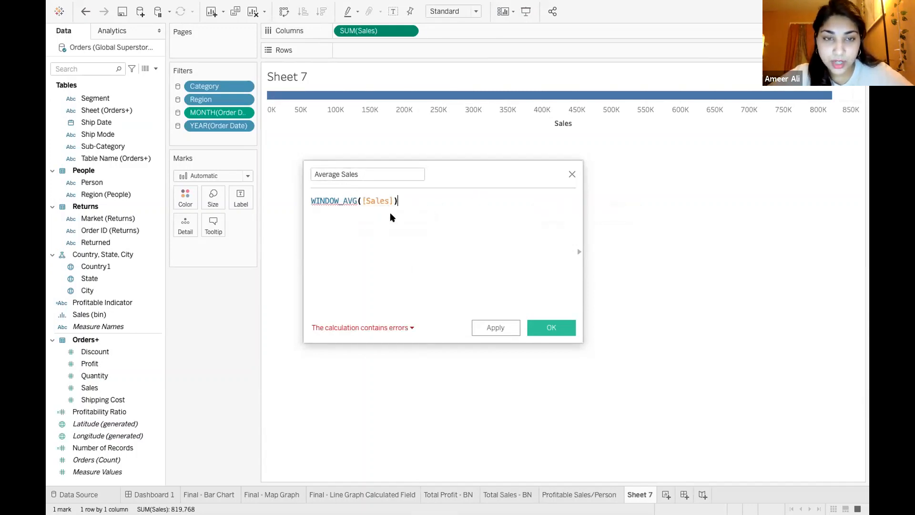
# Wrap [Sales] in SUM so the formula reads WINDOW_AVG(SUM([Sales])), and save the calculated field
pyautogui.click(360, 201)
pyautogui.write('sum')
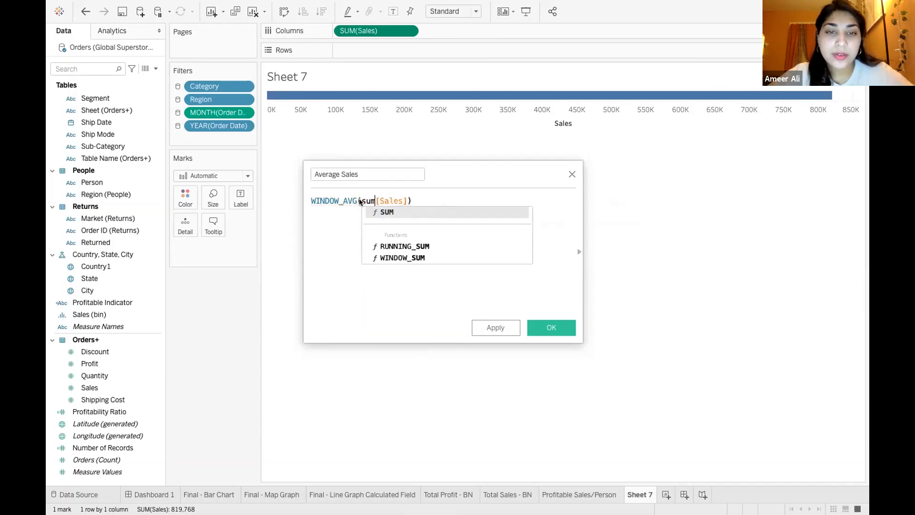
pyautogui.doubleClick(381, 212)
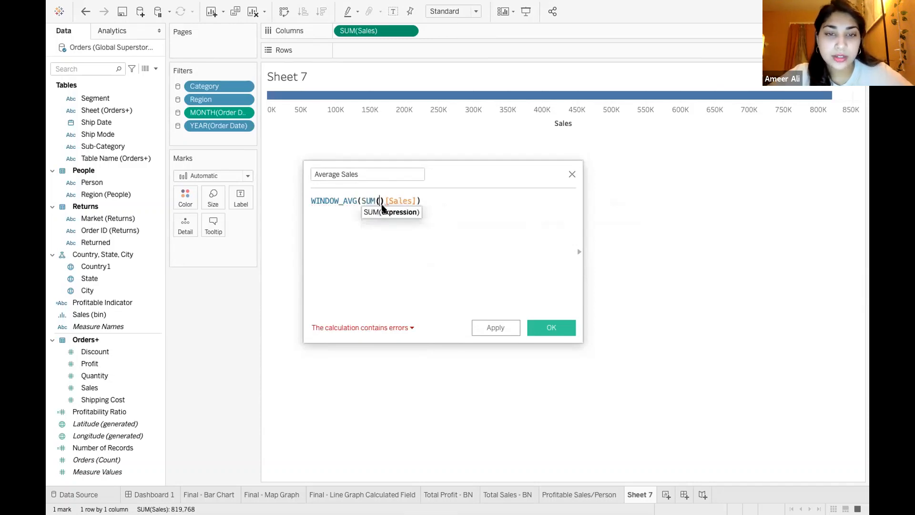
pyautogui.press('Delete')
pyautogui.click(420, 197)
pyautogui.write('))')
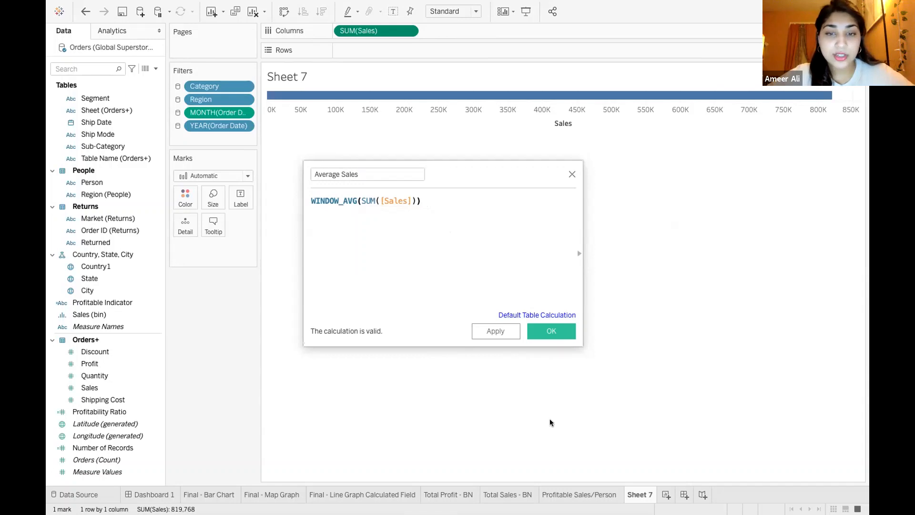
pyautogui.click(549, 332)
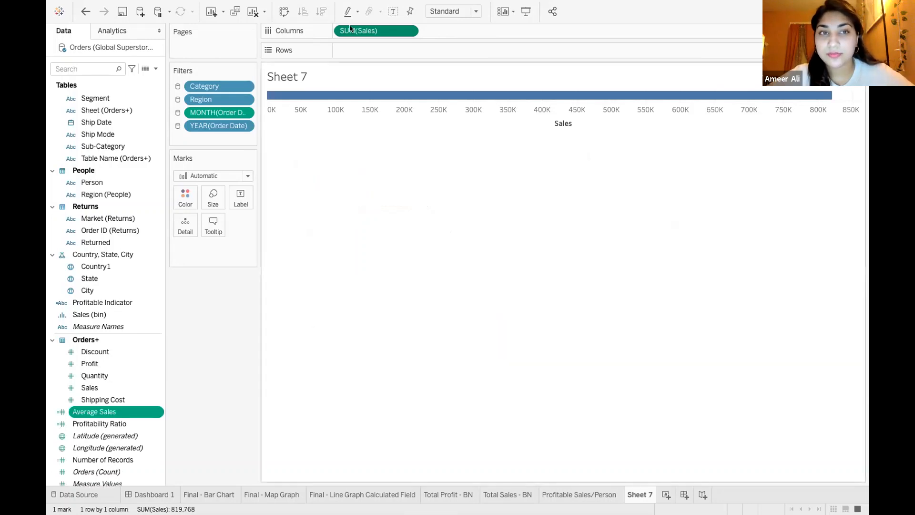
# Create another calculated field named STDEV Sales
pyautogui.moveTo(314, 5)
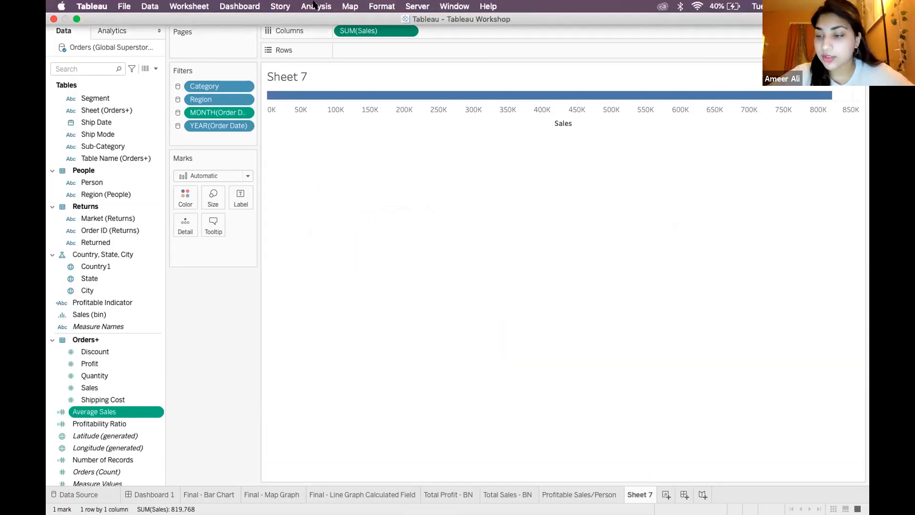
pyautogui.click(315, 5)
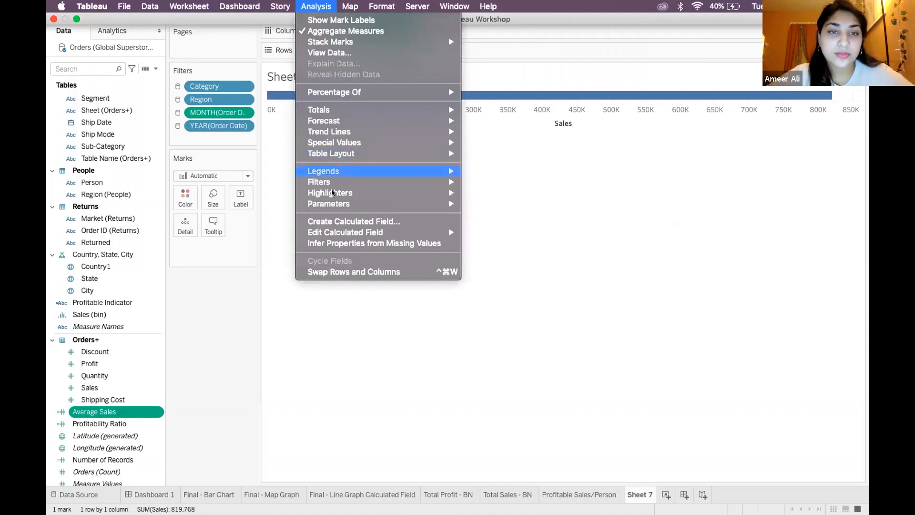
pyautogui.click(341, 221)
pyautogui.press('BackSpace')
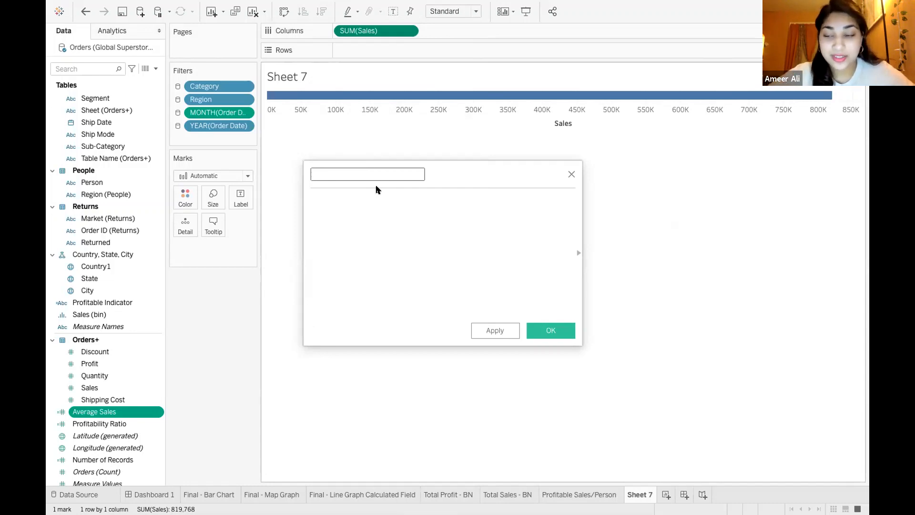
pyautogui.write('STV')
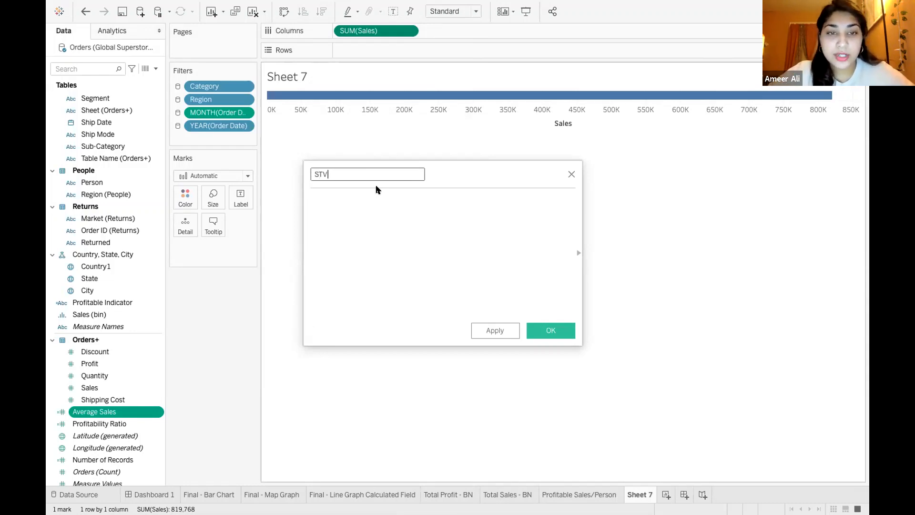
pyautogui.press('BackSpace')
pyautogui.write('D')
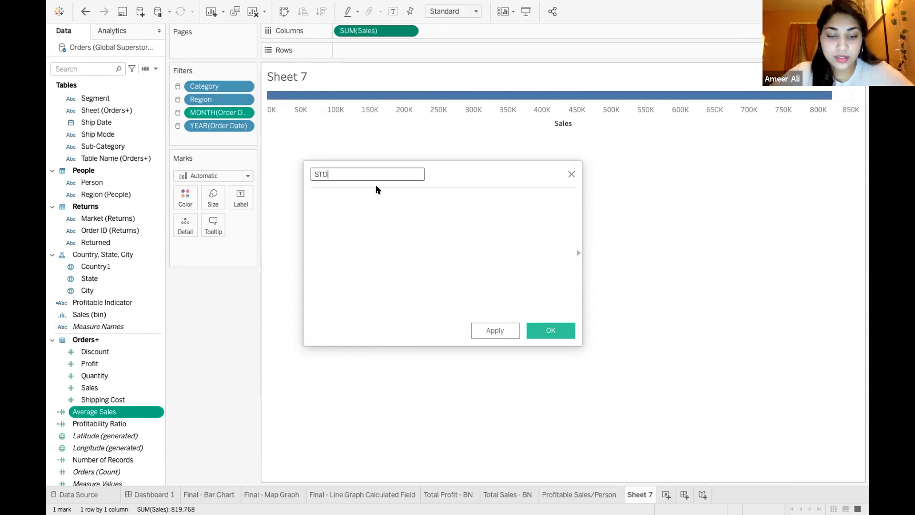
pyautogui.write('EV Sales')
# Enter the formula WINDOW_STDEV(SUM([Sales])) for STDEV Sales and save the calculated field
pyautogui.click(379, 208)
pyautogui.write('Window')
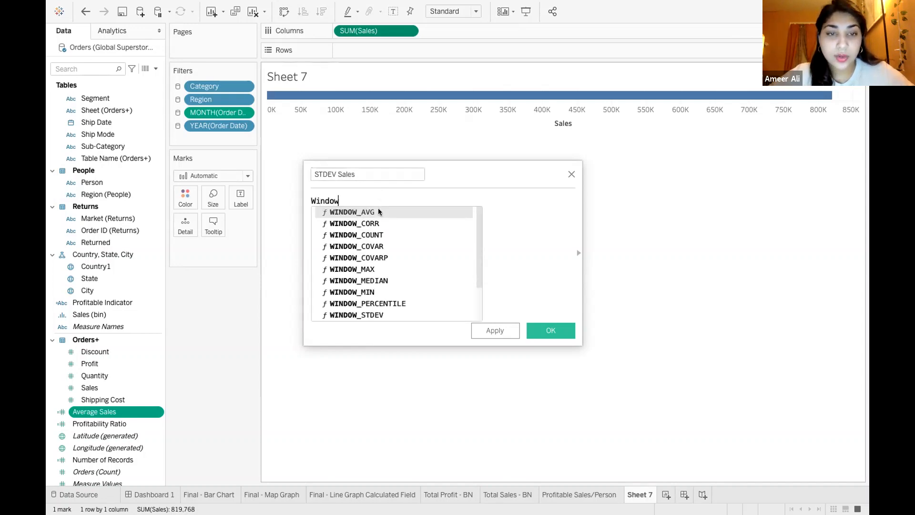
pyautogui.doubleClick(379, 314)
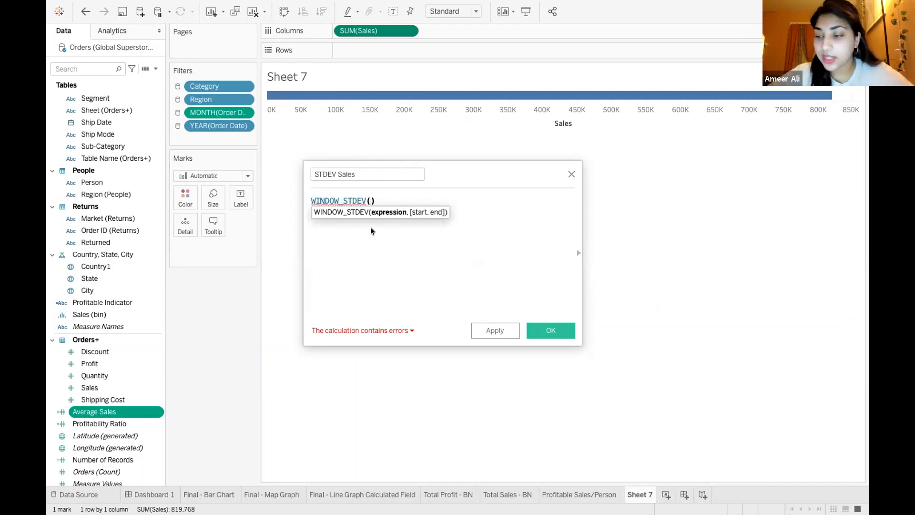
pyautogui.write('sum')
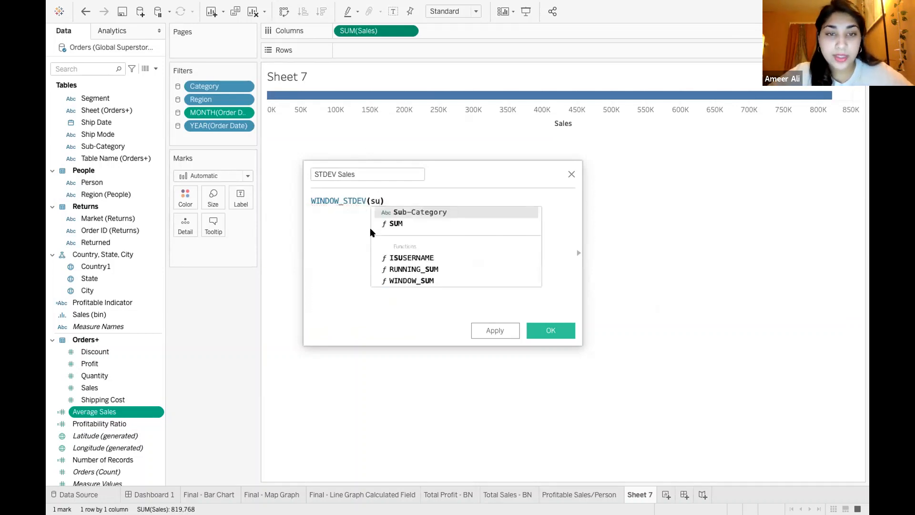
pyautogui.click(407, 209)
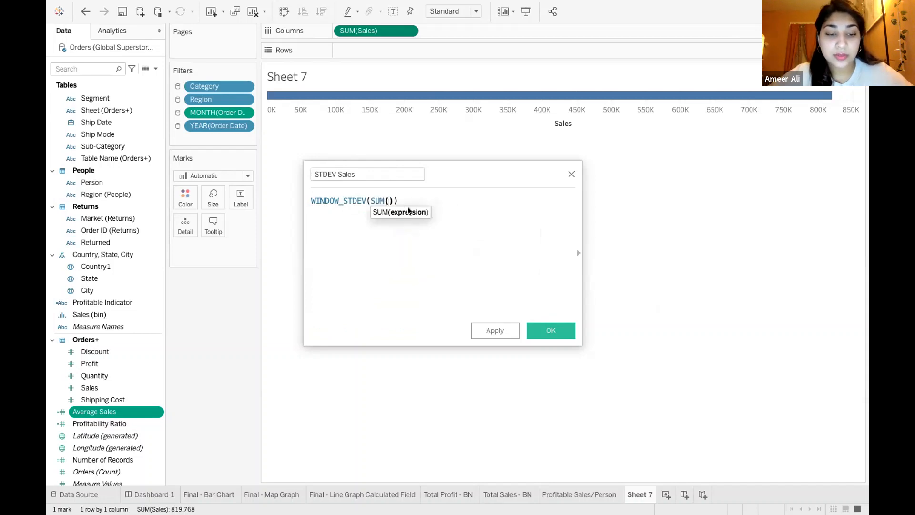
pyautogui.write('[sales')
pyautogui.press('Return')
pyautogui.click(453, 199)
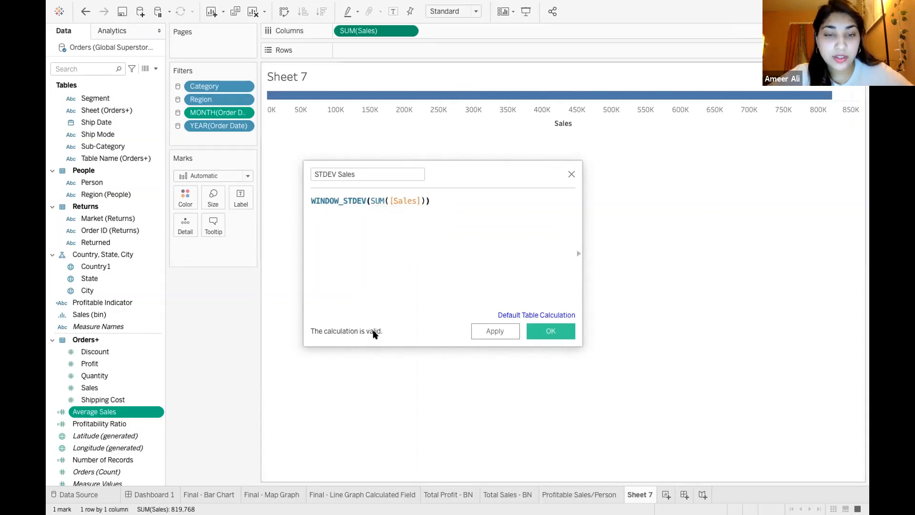
pyautogui.click(552, 332)
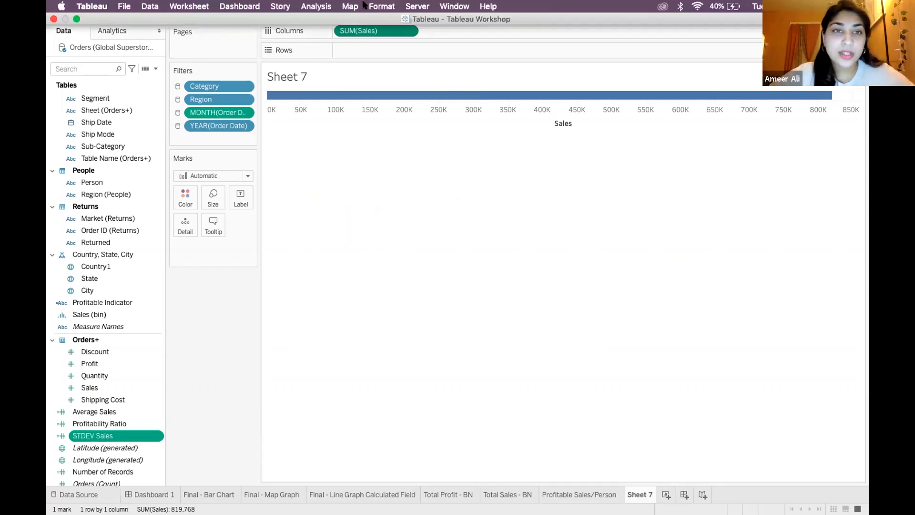
# Create a new calculated field named Z-Score
pyautogui.click(316, 6)
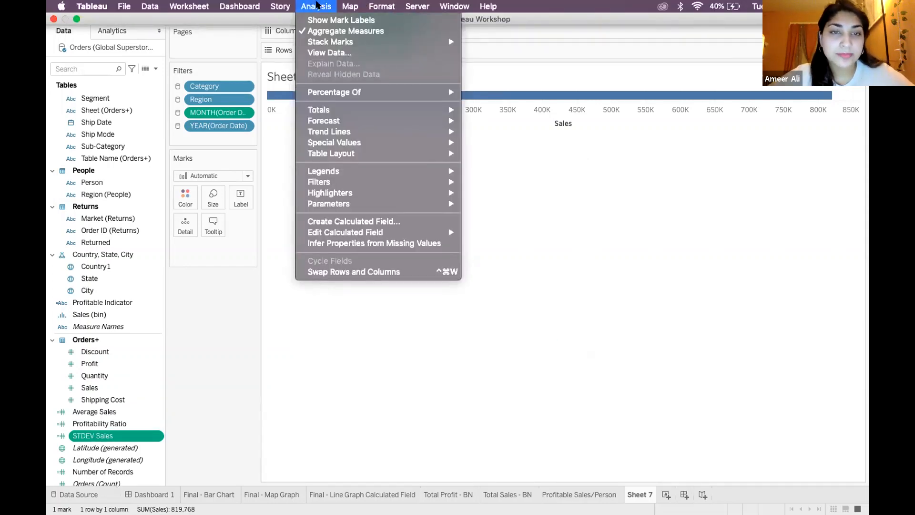
pyautogui.click(378, 220)
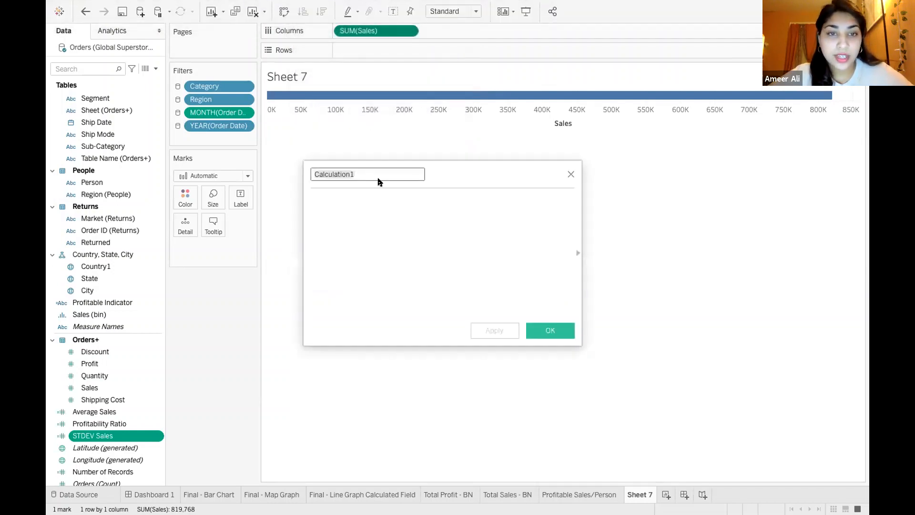
pyautogui.write('Z-Score')
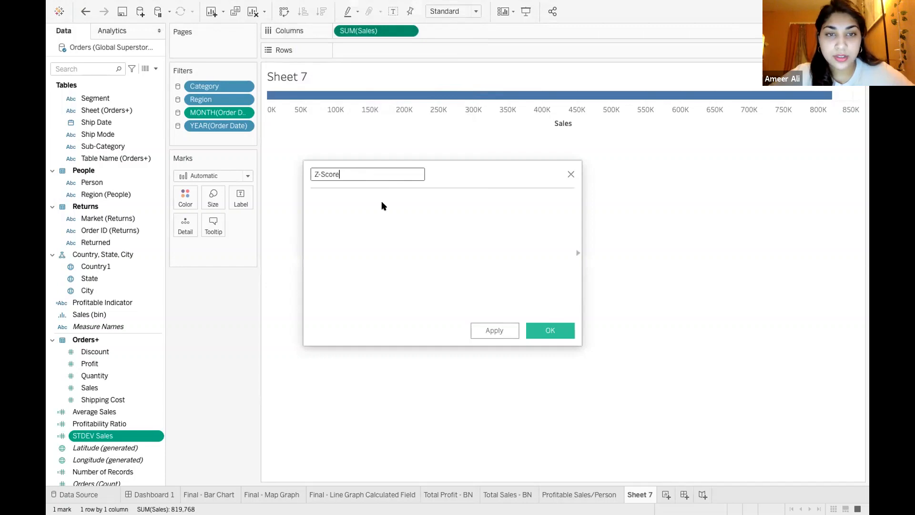
# Begin the Z-Score formula with sum([Sales] - [Average Sales], picking both fields from the suggestions
pyautogui.click(376, 233)
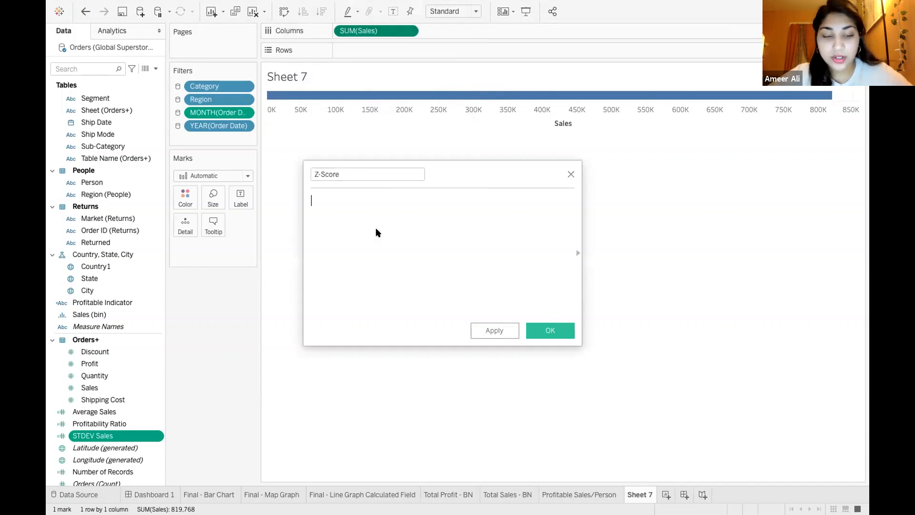
pyautogui.write('sum(')
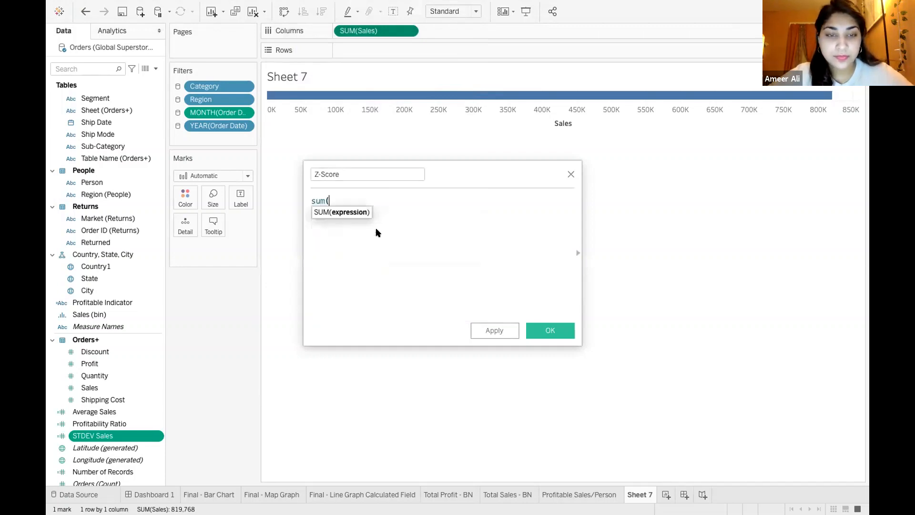
pyautogui.write('sa')
pyautogui.click(369, 213)
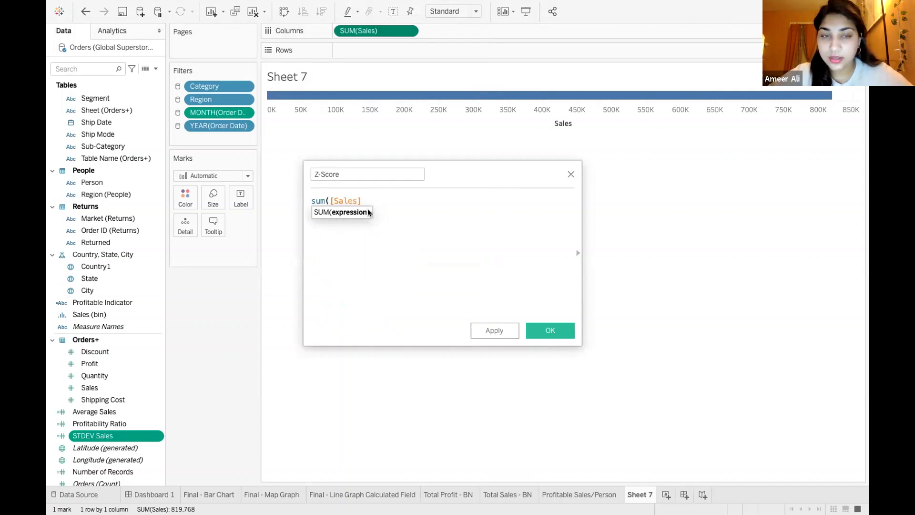
pyautogui.write('- aver')
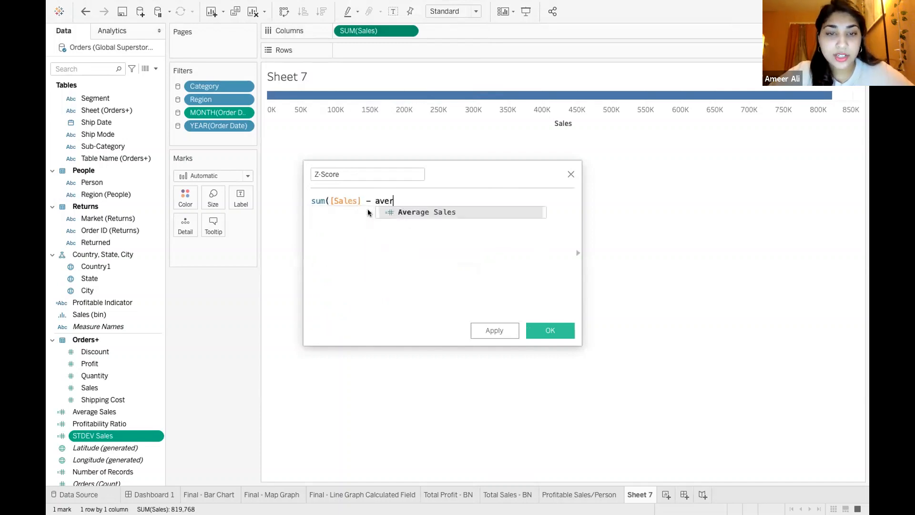
pyautogui.press('BackSpace')
pyautogui.press('BackSpace')
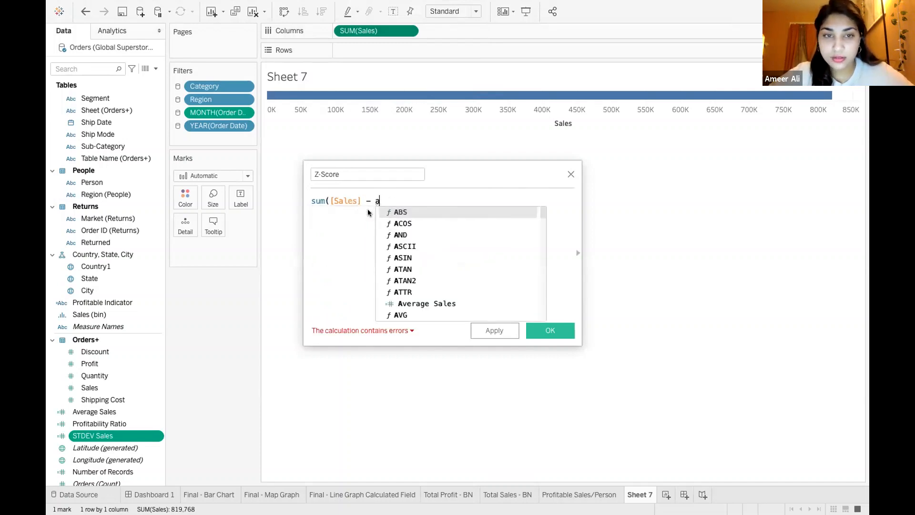
pyautogui.write('verage')
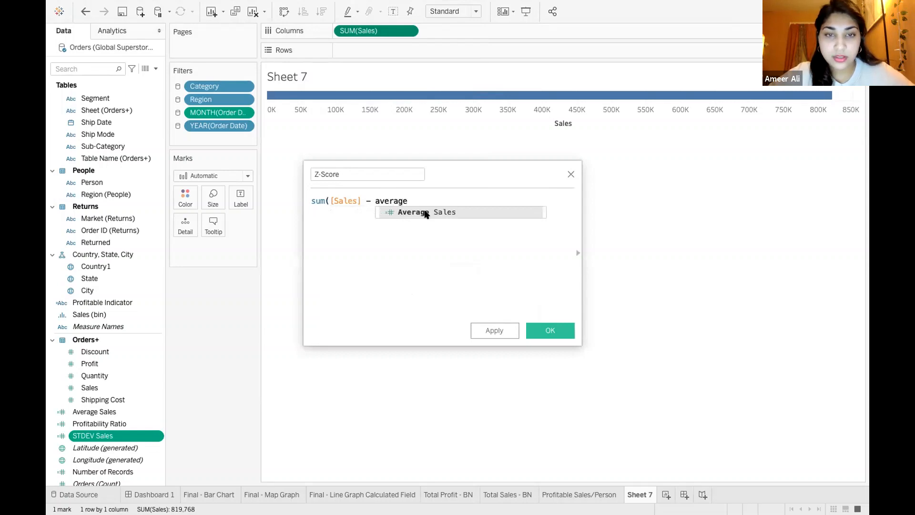
pyautogui.click(424, 213)
pyautogui.press('BackSpace')
pyautogui.press('BackSpace')
pyautogui.press('BackSpace')
pyautogui.press('BackSpace')
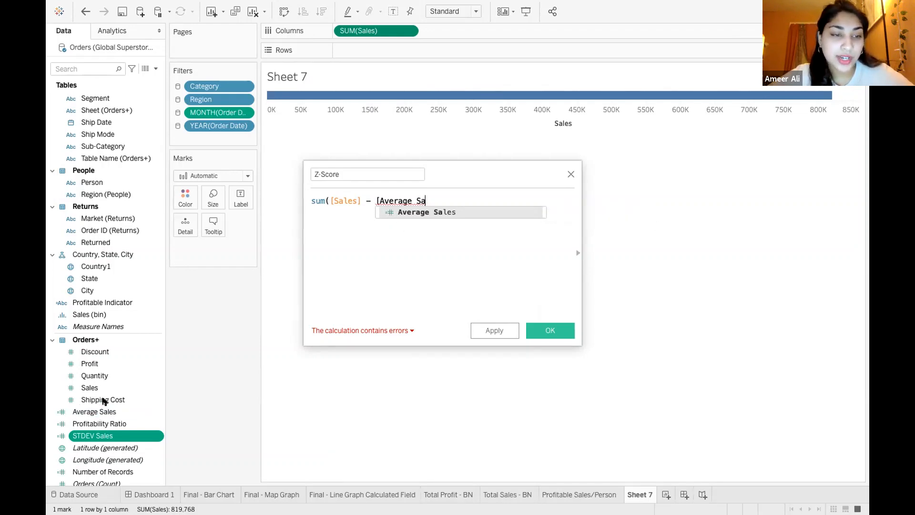
pyautogui.click(437, 214)
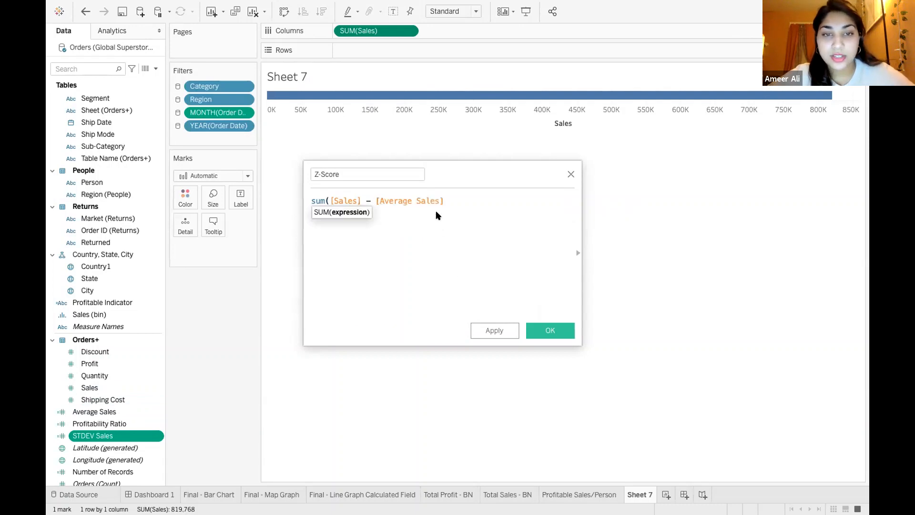
# Extend the formula to (sum([Sales] - [Average Sales])/ [STDEV Sales ]), picking the standard deviation field from the suggestions
pyautogui.write(')')
pyautogui.click(310, 200)
pyautogui.write('(')
pyautogui.write('/ s')
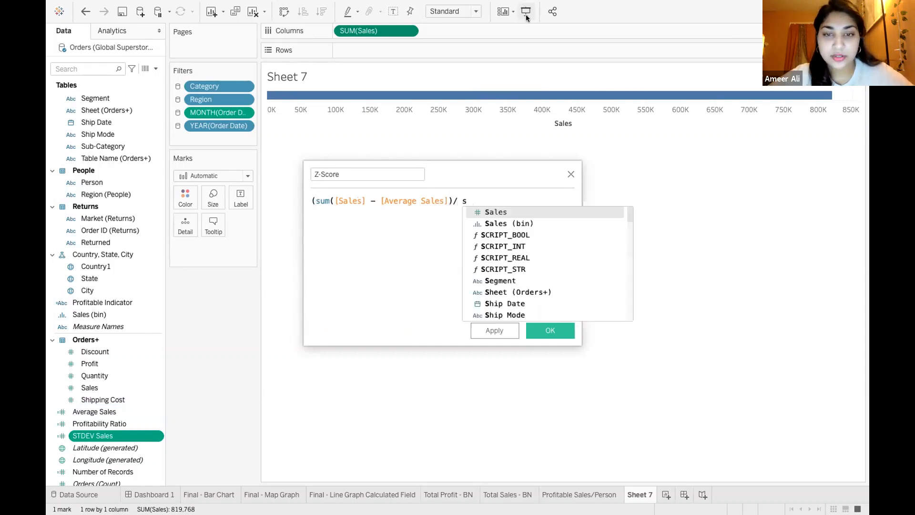
pyautogui.moveTo(528, 5)
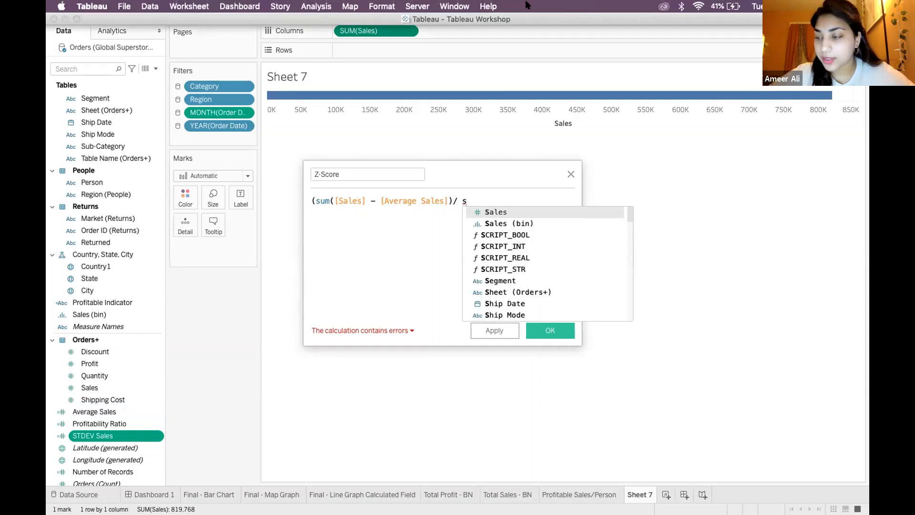
pyautogui.write('tve')
pyautogui.press('BackSpace')
pyautogui.press('BackSpace')
pyautogui.write('d')
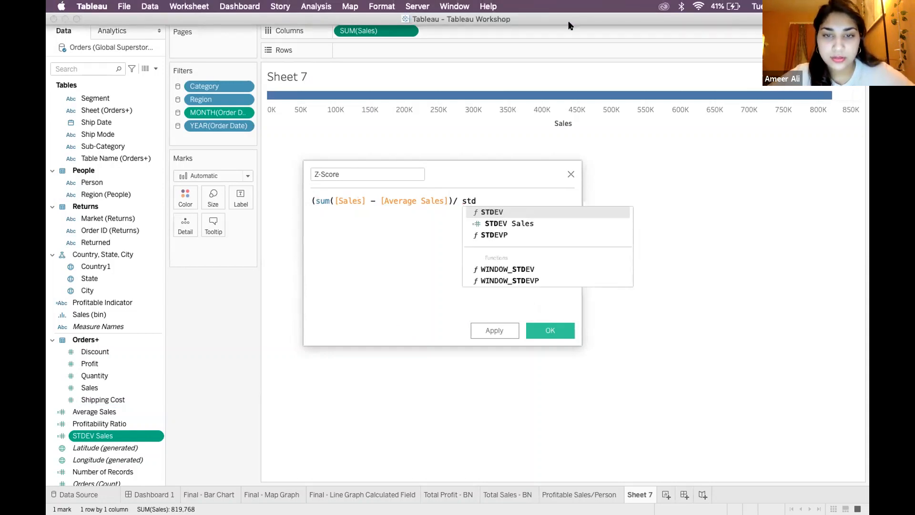
pyautogui.click(536, 220)
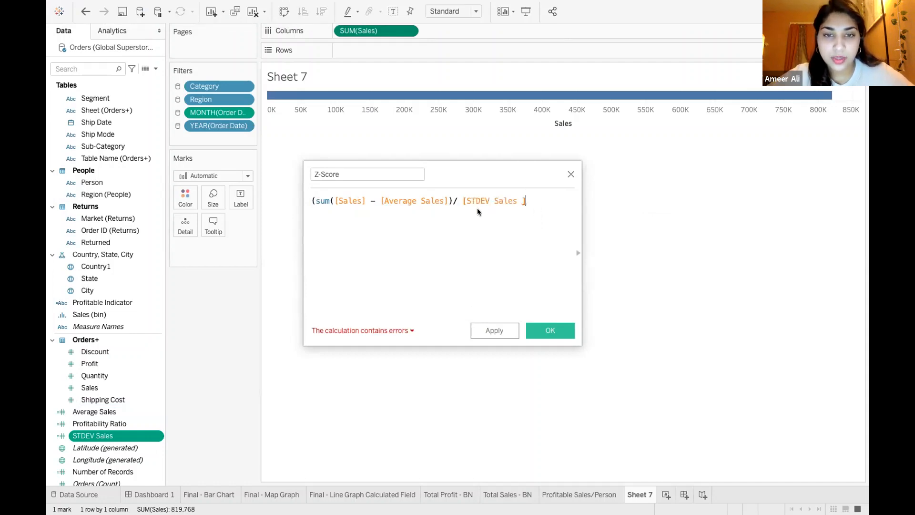
pyautogui.press('BackSpace')
pyautogui.click(533, 211)
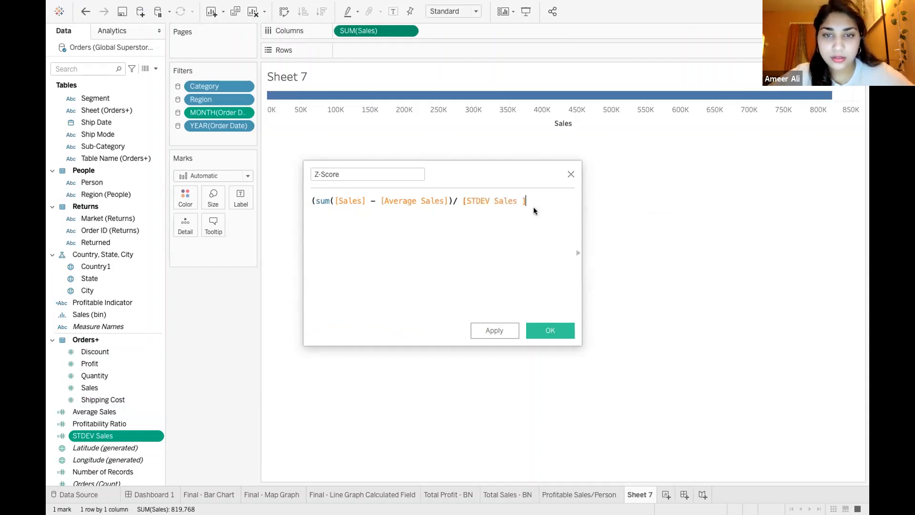
pyautogui.write(')')
# Re-enter the minus sign in the Z-Score formula and read the calculation's error details
pyautogui.click(374, 201)
pyautogui.press('BackSpace')
pyautogui.write('-')
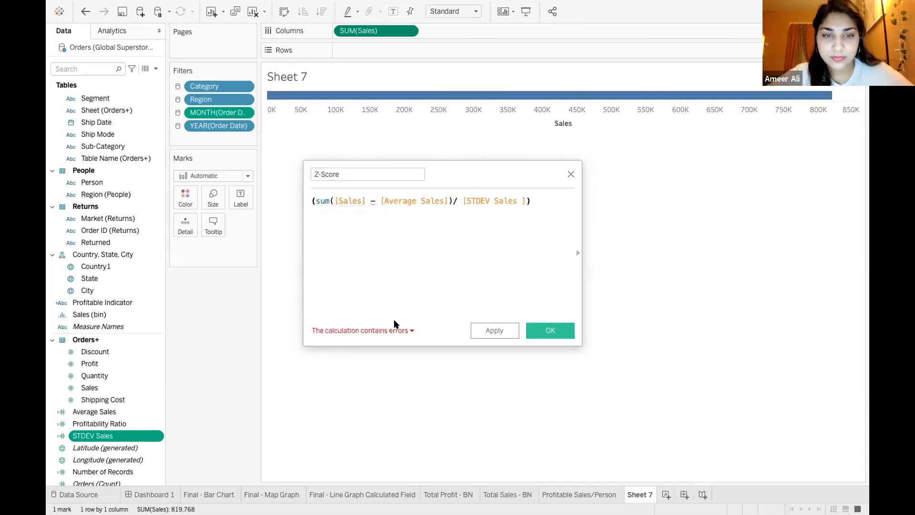
pyautogui.click(407, 330)
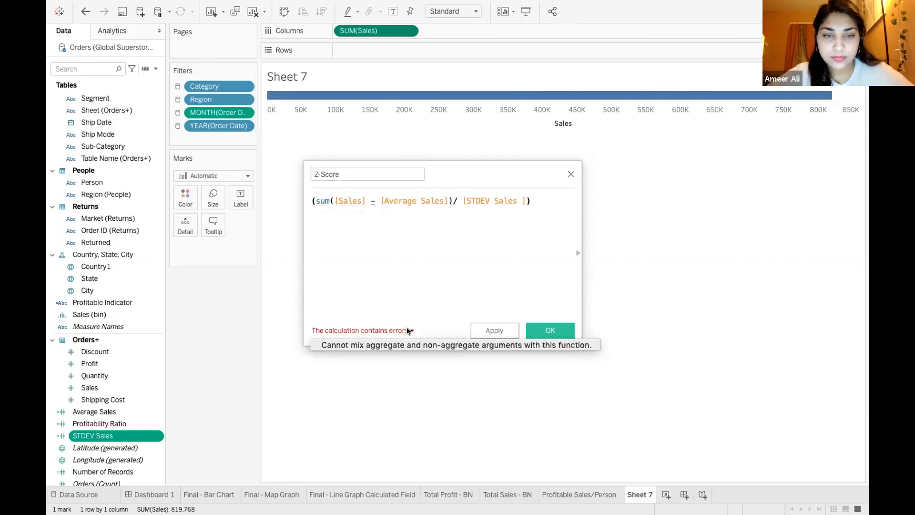
pyautogui.click(417, 254)
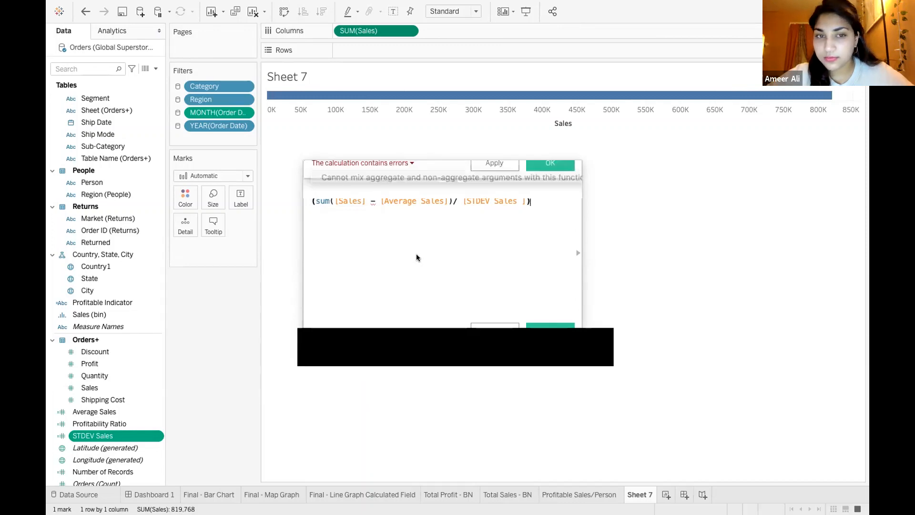
# Correct the formula to ((sum([Sales]) - [Average Sales])/ [STDEV Sales ]) and save the calculated field
pyautogui.doubleClick(324, 201)
pyautogui.press('BackSpace')
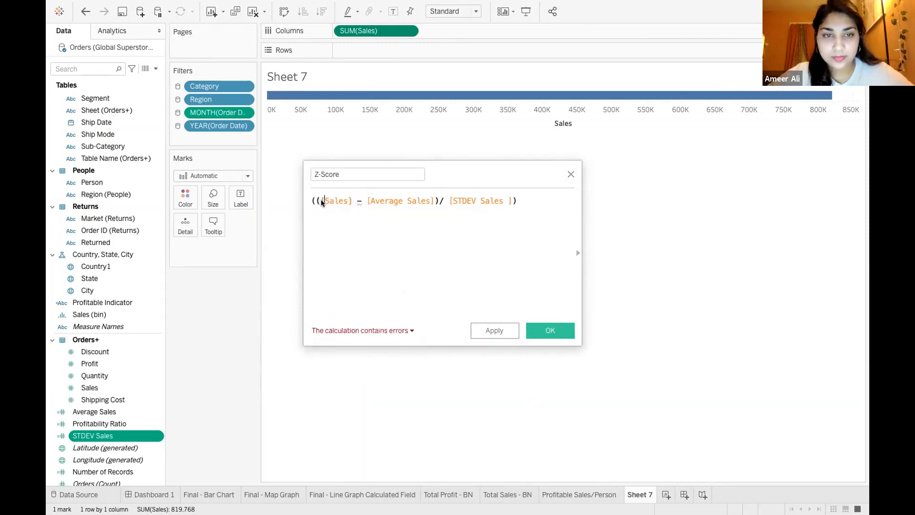
pyautogui.write('sum')
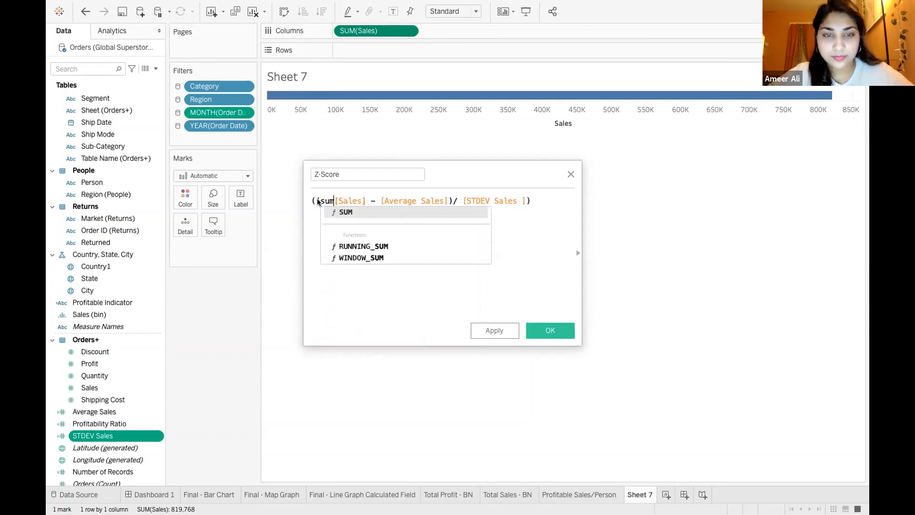
pyautogui.write('(')
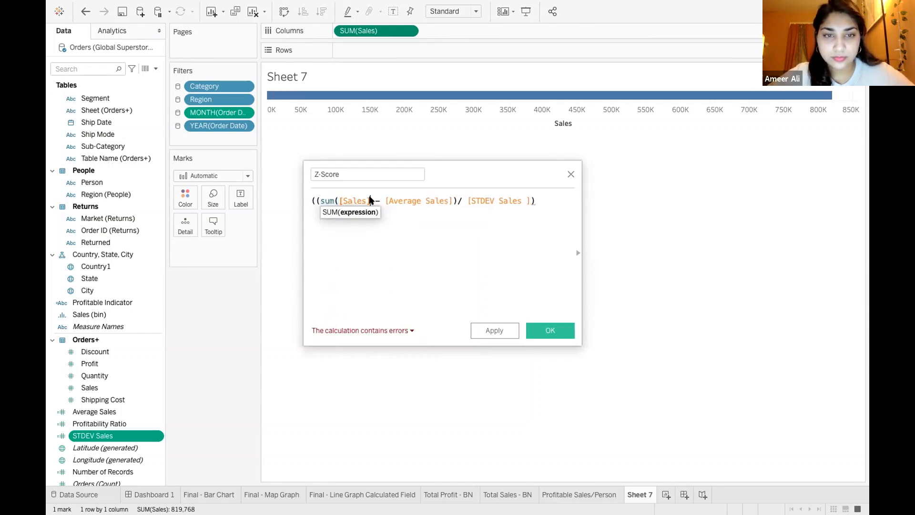
pyautogui.write(')')
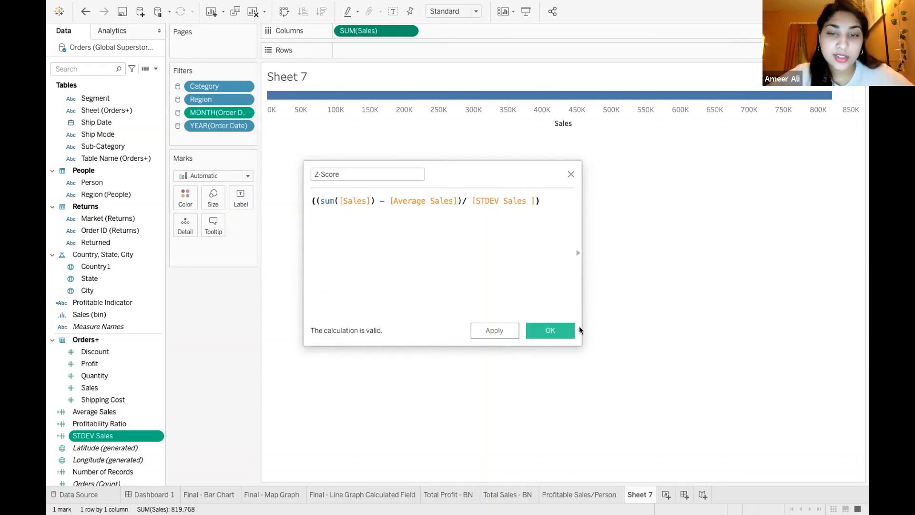
pyautogui.click(551, 332)
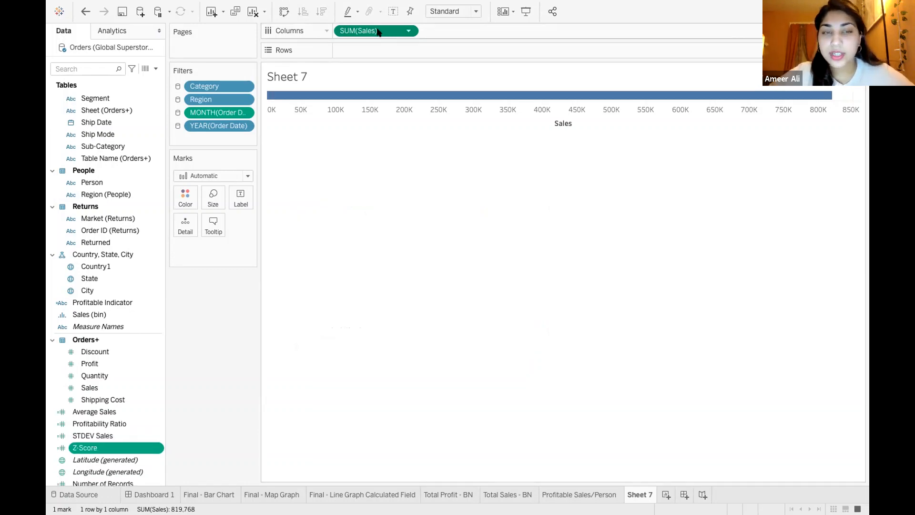
# Replace SUM(Sales) on the columns of Sheet 7 with the Z-Score field
pyautogui.press('Delete')
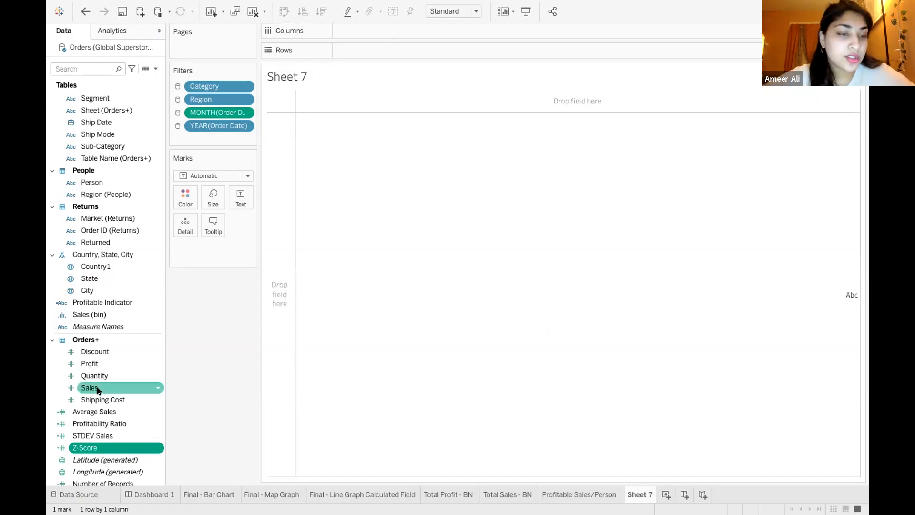
pyautogui.scroll(-1, 98, 390)
pyautogui.moveTo(98, 413); pyautogui.dragTo(376, 32)
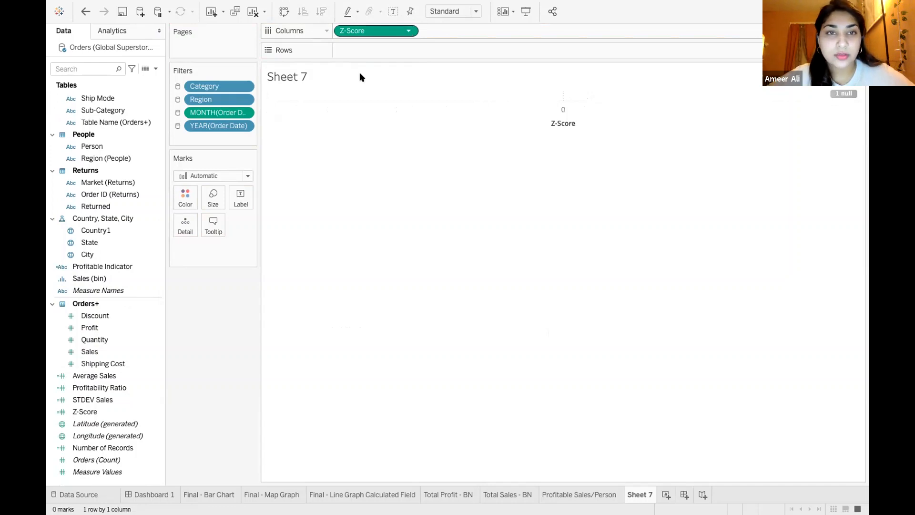
pyautogui.click(408, 32)
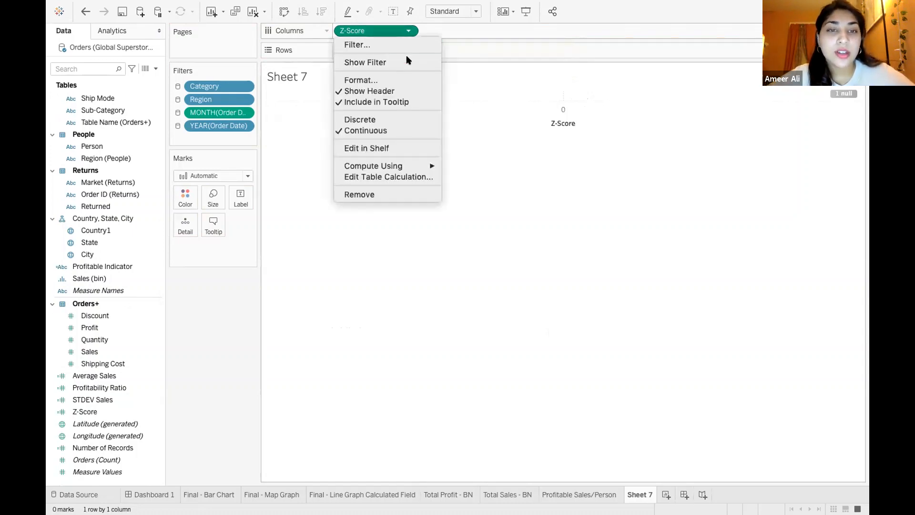
pyautogui.moveTo(414, 168)
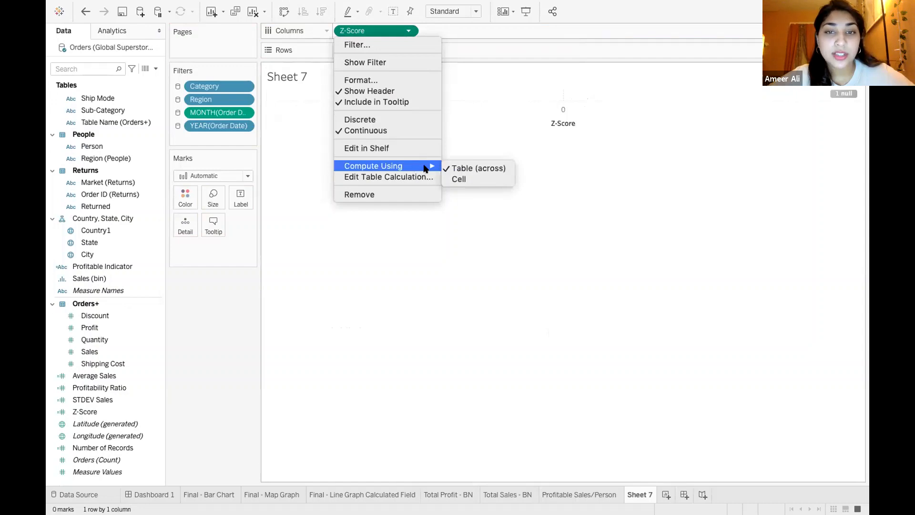
pyautogui.click(388, 270)
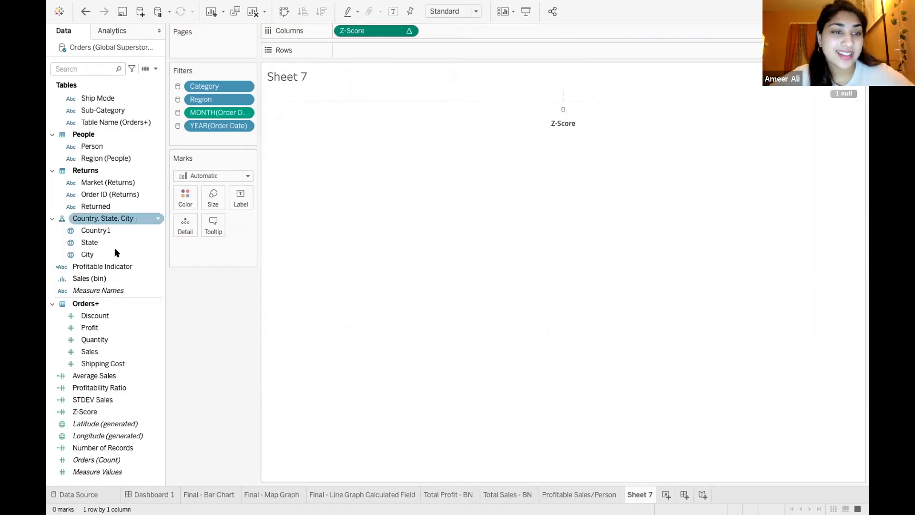
# Add State to the rows and set the Z-Score table calculation to compute using State
pyautogui.moveTo(113, 244); pyautogui.dragTo(366, 51)
pyautogui.click(409, 31)
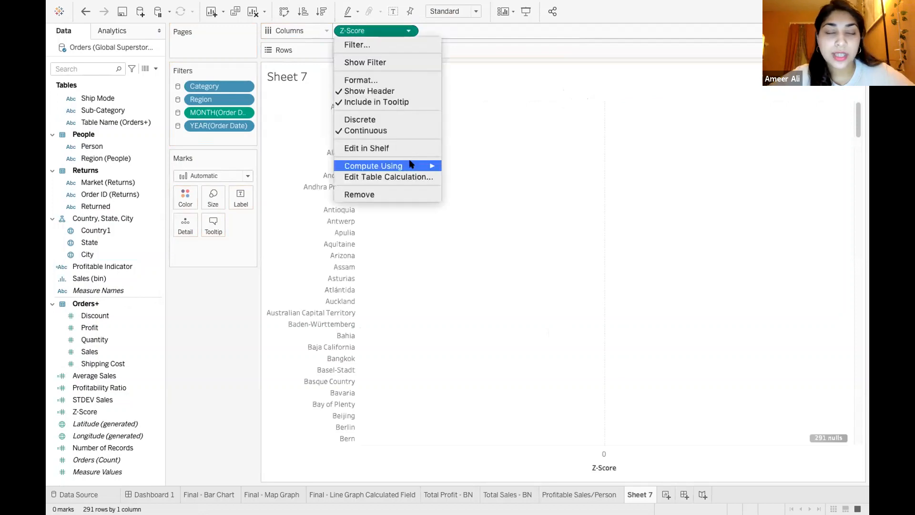
pyautogui.moveTo(411, 164)
pyautogui.click(462, 190)
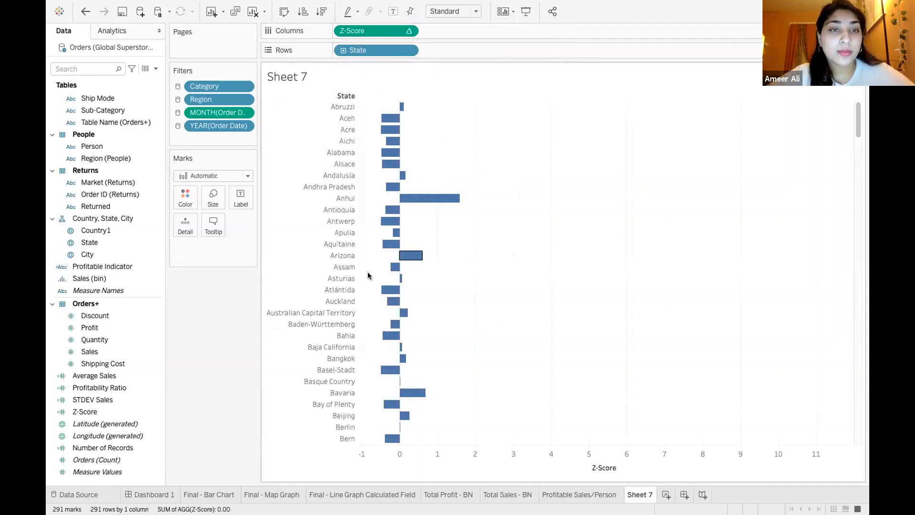
# Review the Compute Using setting of Z-Score, keeping State as the choice
pyautogui.moveTo(401, 186)
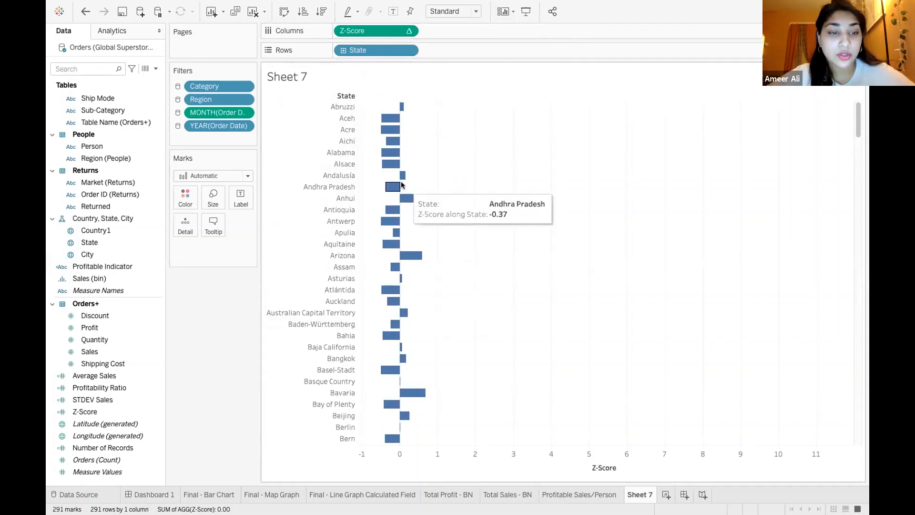
pyautogui.click(410, 30)
pyautogui.moveTo(420, 167)
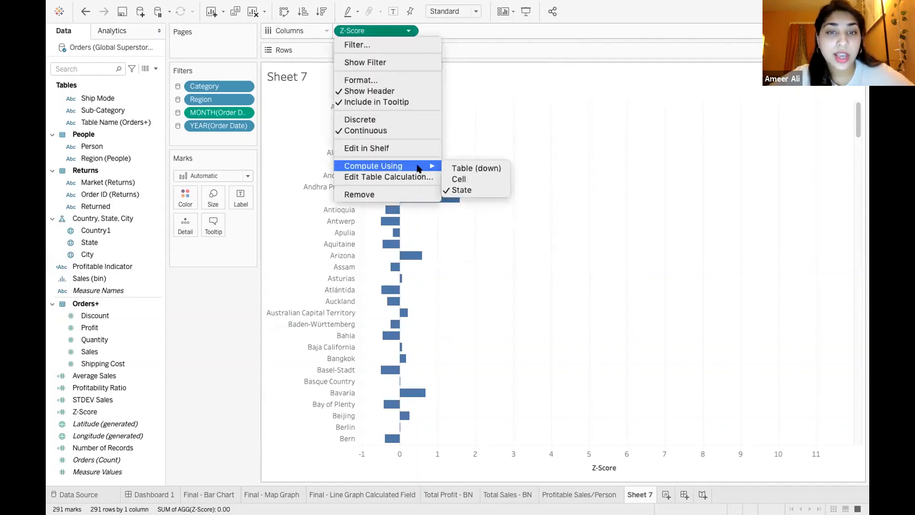
pyautogui.click(462, 190)
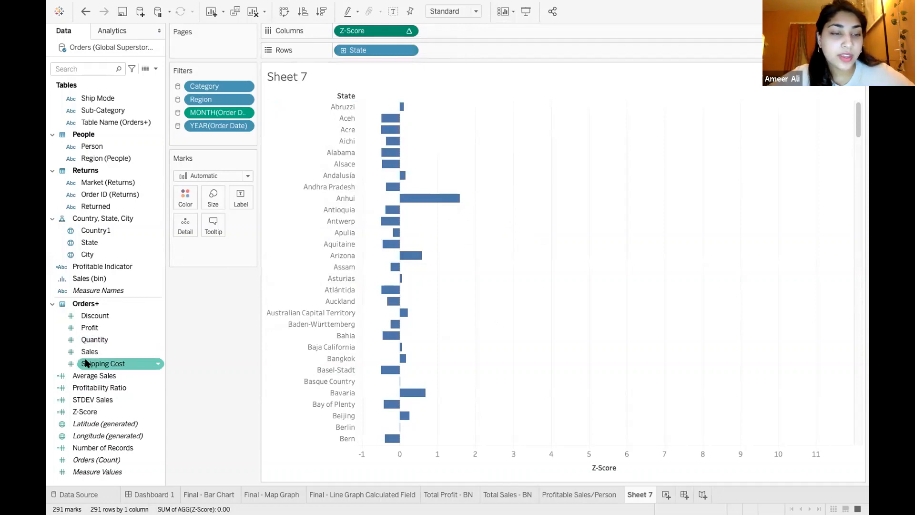
# Color the state bars by Z-Score
pyautogui.moveTo(99, 400); pyautogui.dragTo(187, 200)
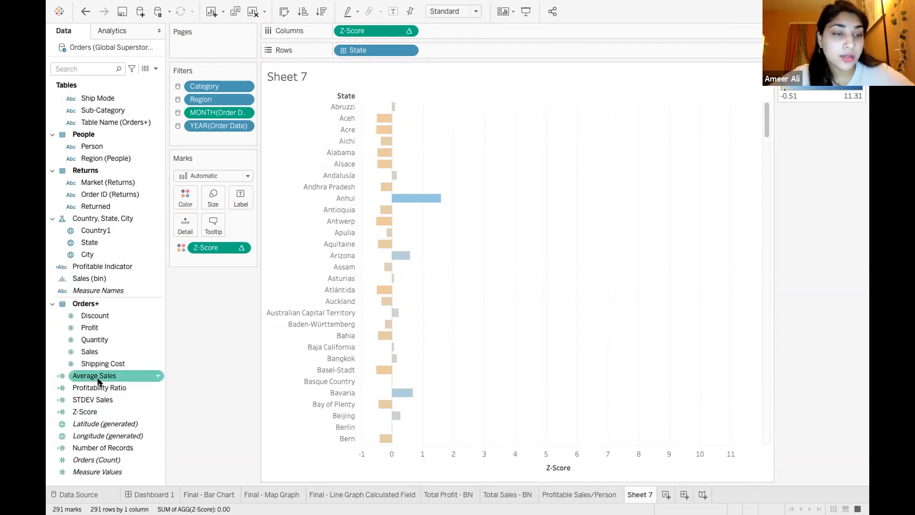
# Label the state bars with their Z-Score values
pyautogui.moveTo(106, 411); pyautogui.dragTo(244, 191)
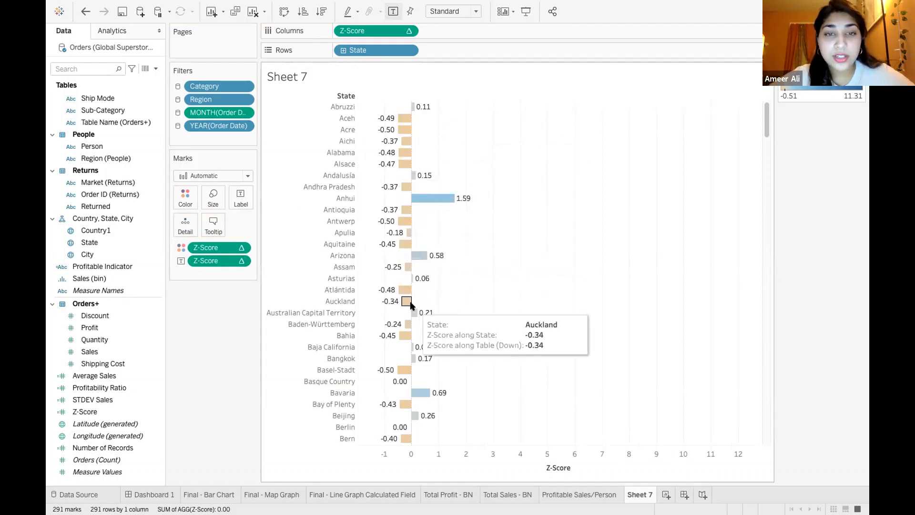
# Examine the Z-Score labels and bar colors across the list of states, including California's bar
pyautogui.scroll(-3, 481, 312)
pyautogui.scroll(-10, 480, 310)
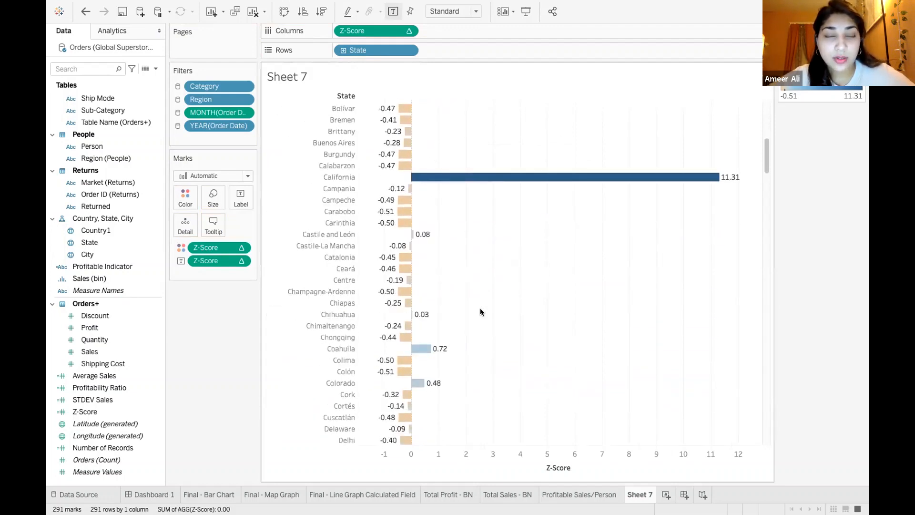
pyautogui.scroll(-2, 481, 311)
pyautogui.scroll(3, 481, 311)
pyautogui.scroll(2, 479, 308)
pyautogui.moveTo(426, 230)
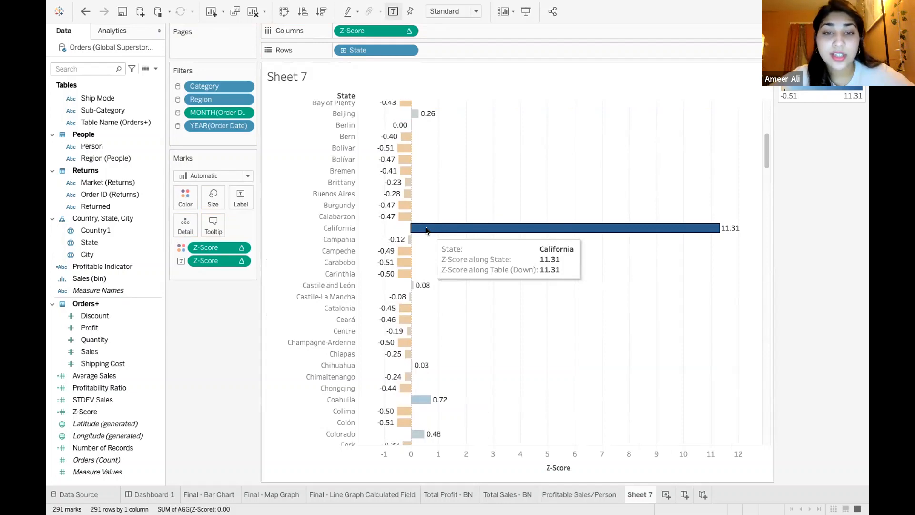
pyautogui.scroll(-5, 426, 230)
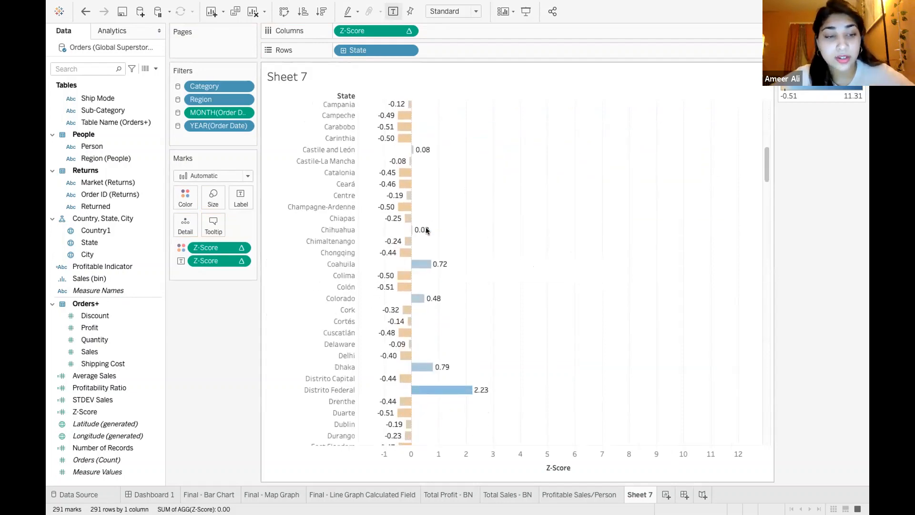
pyautogui.scroll(-3, 430, 334)
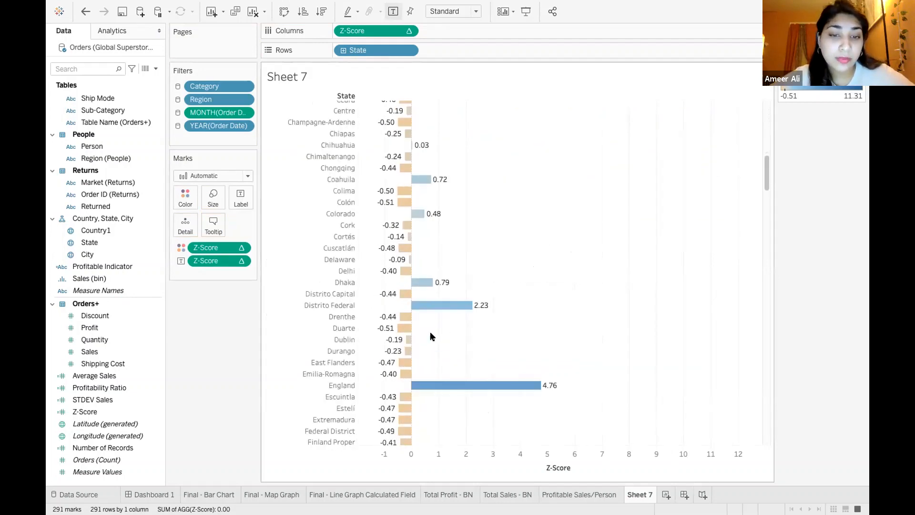
pyautogui.scroll(-4, 431, 336)
pyautogui.moveTo(404, 343)
pyautogui.moveTo(405, 363)
pyautogui.scroll(-5, 404, 363)
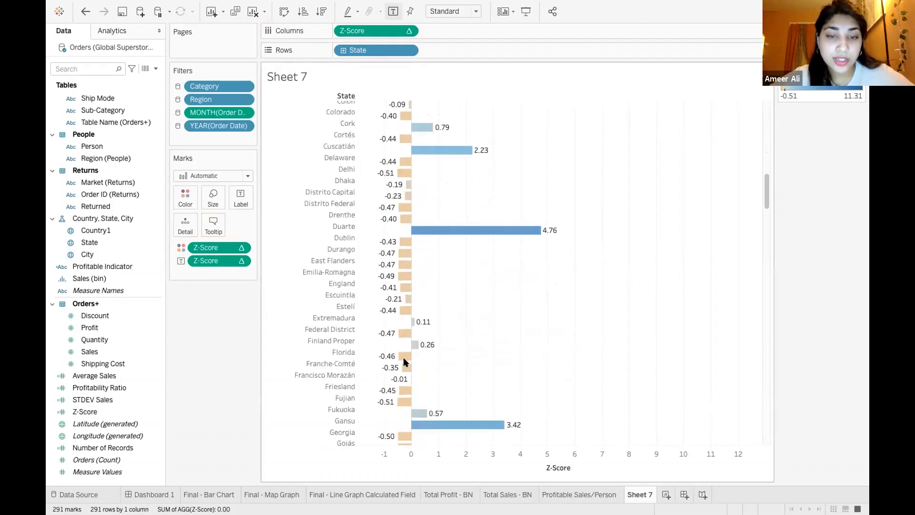
pyautogui.scroll(20, 404, 362)
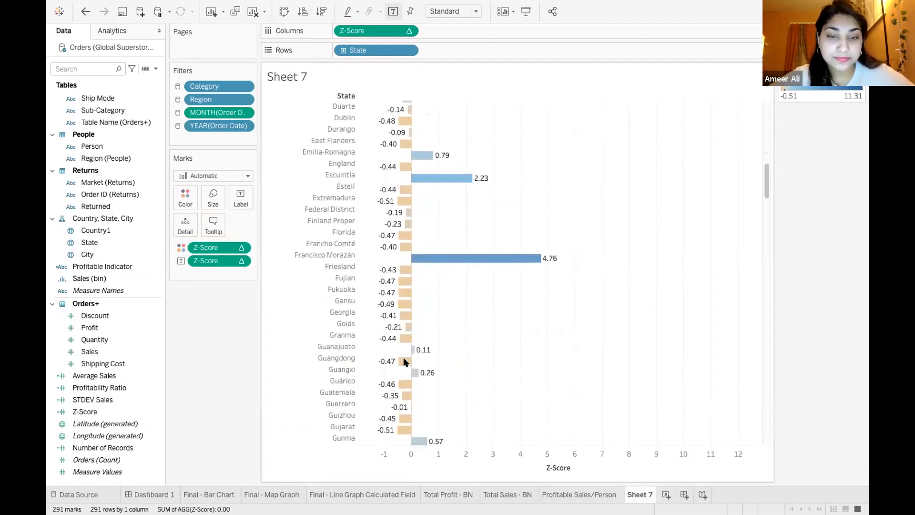
pyautogui.scroll(5, 403, 363)
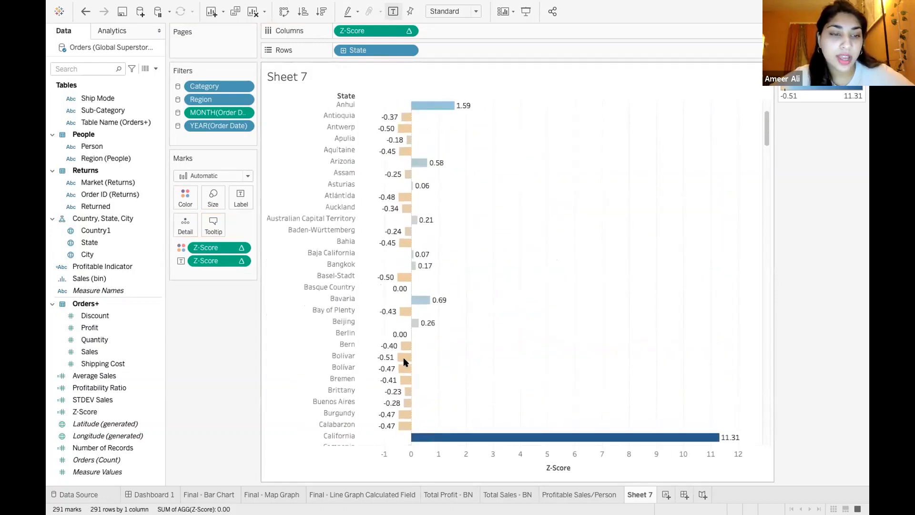
pyautogui.scroll(3, 458, 260)
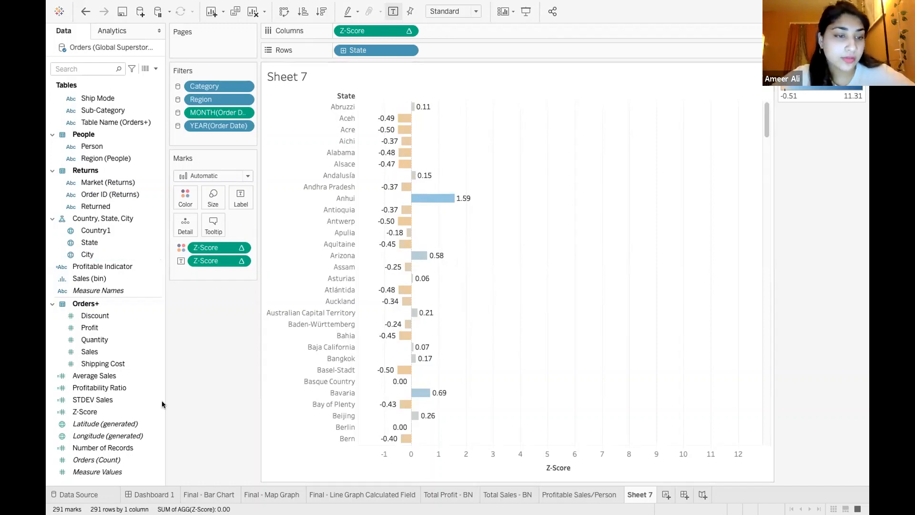
pyautogui.click(141, 389)
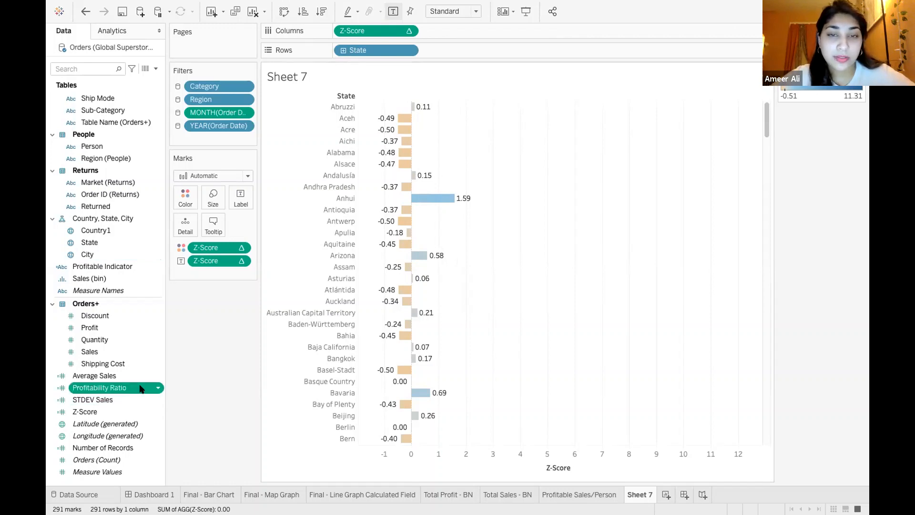
pyautogui.doubleClick(141, 389)
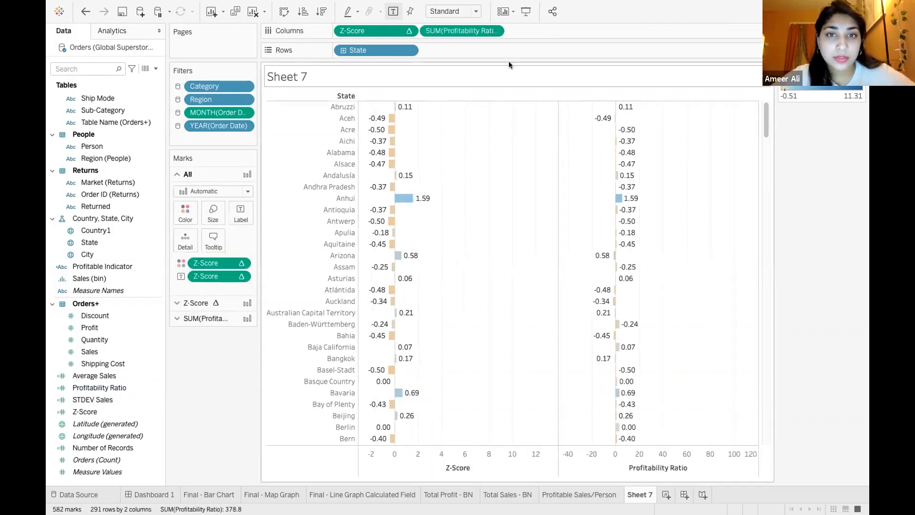
pyautogui.click(494, 31)
pyautogui.moveTo(474, 31); pyautogui.dragTo(154, 375)
# Review the formula of the Profitability Ratio calculated field and close it without changes
pyautogui.click(153, 384)
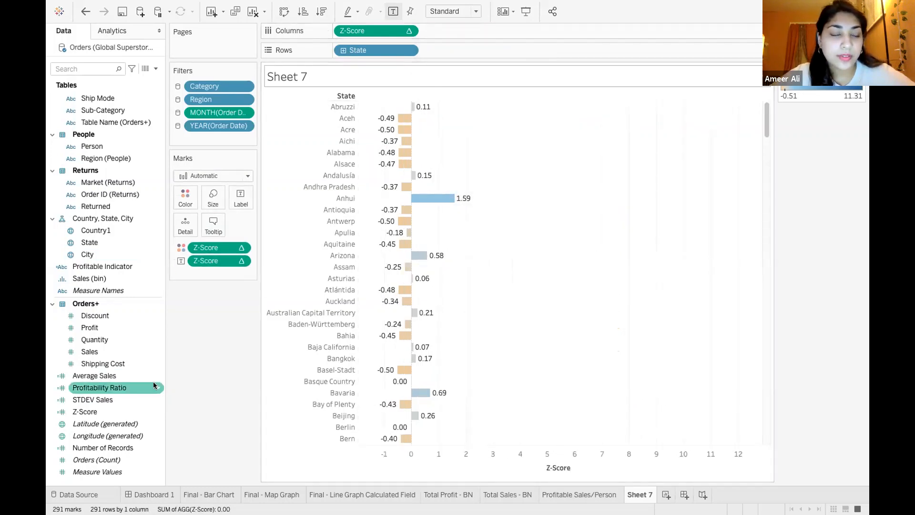
pyautogui.rightClick(153, 384)
pyautogui.click(206, 196)
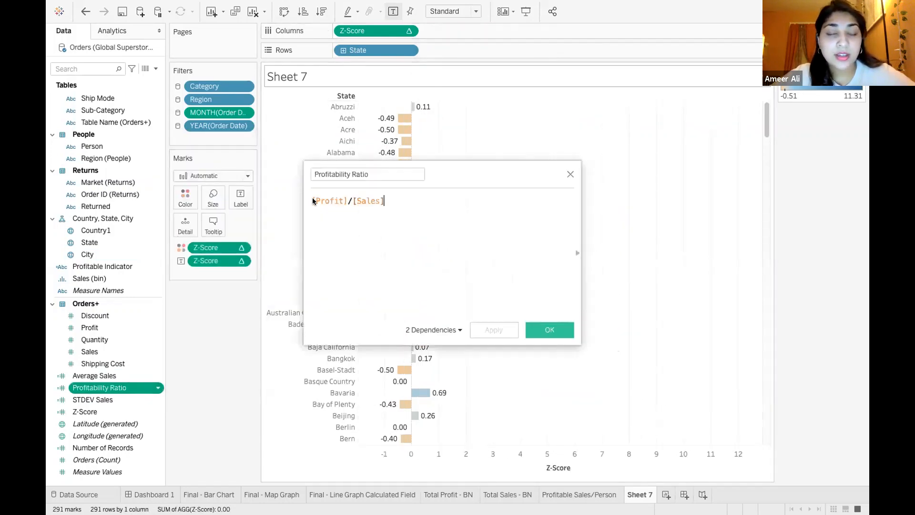
pyautogui.click(569, 173)
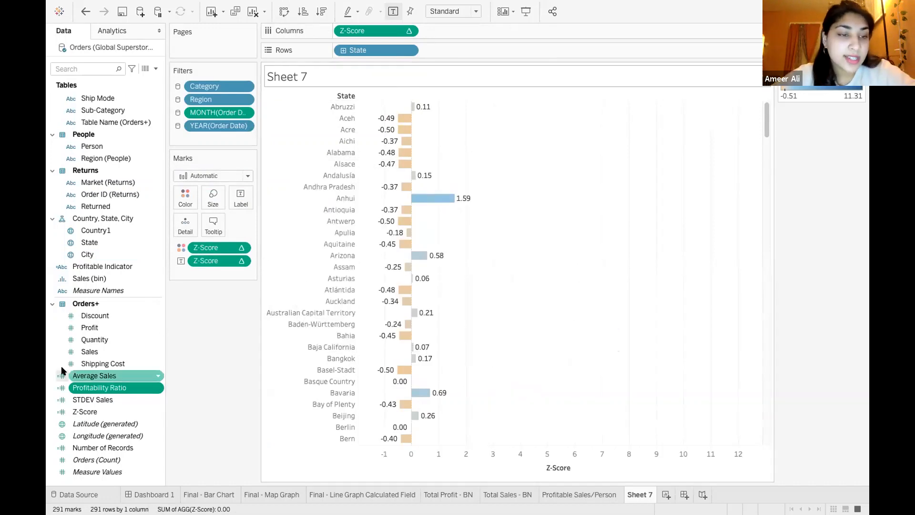
# Review the IF/ELSEIF formula of the Profitable Indicator calculated field and close it without changes
pyautogui.rightClick(154, 266)
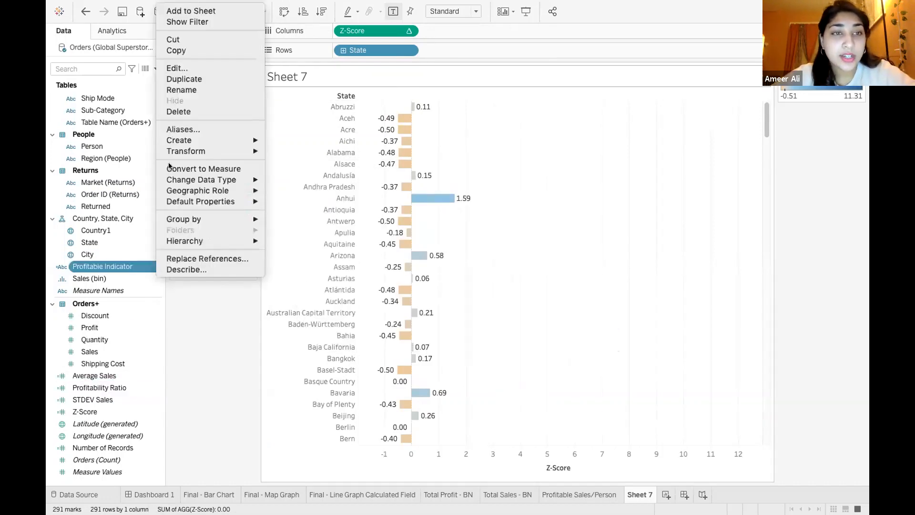
pyautogui.click(230, 68)
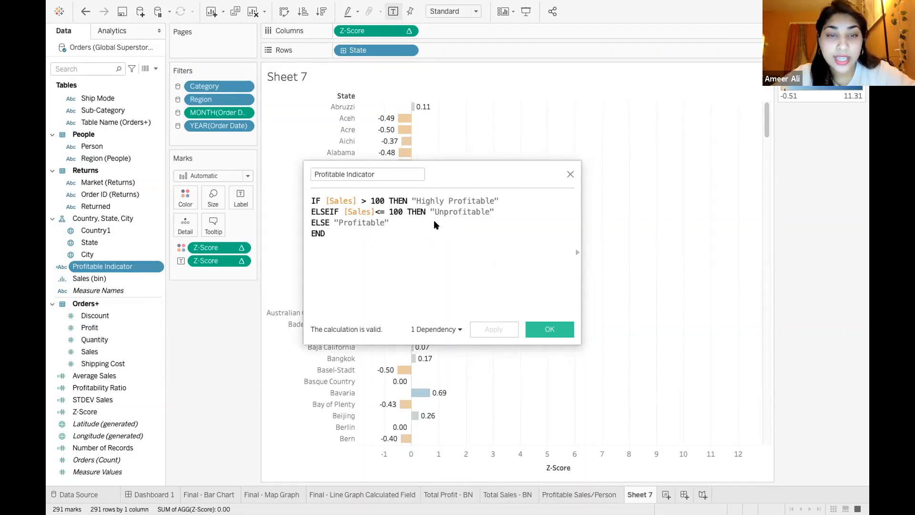
pyautogui.click(570, 174)
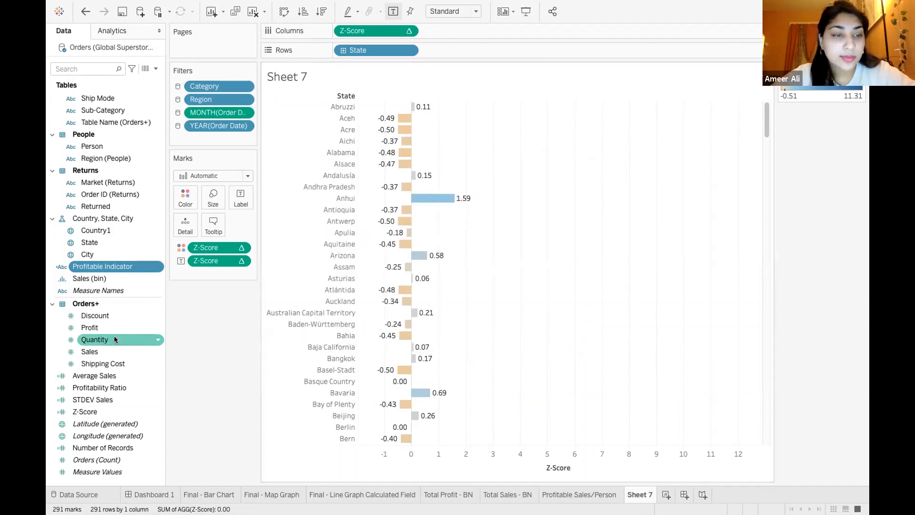
# Review the formula of the Z-Score calculated field and close it without changes
pyautogui.rightClick(153, 413)
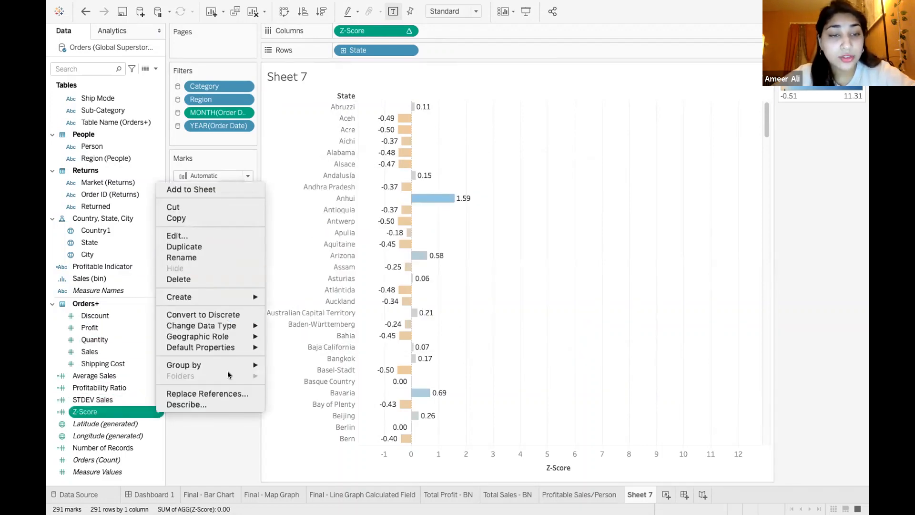
pyautogui.click(224, 237)
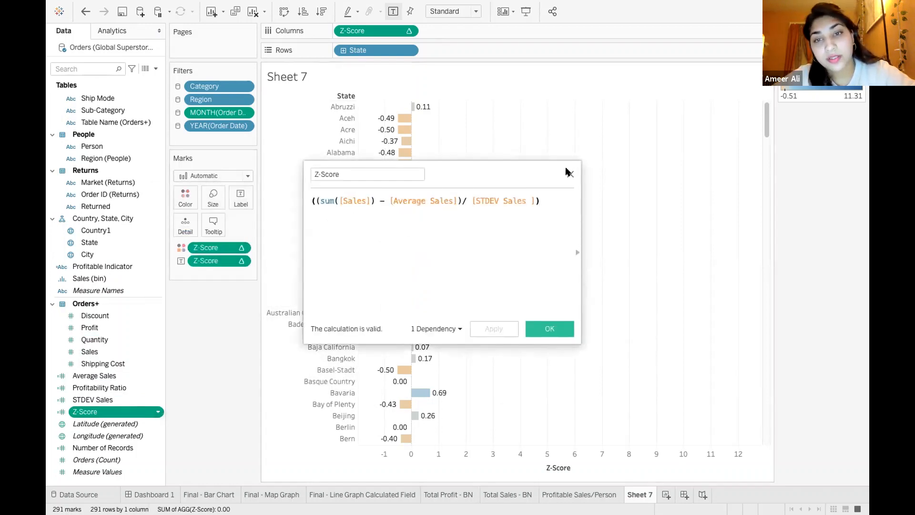
pyautogui.click(570, 173)
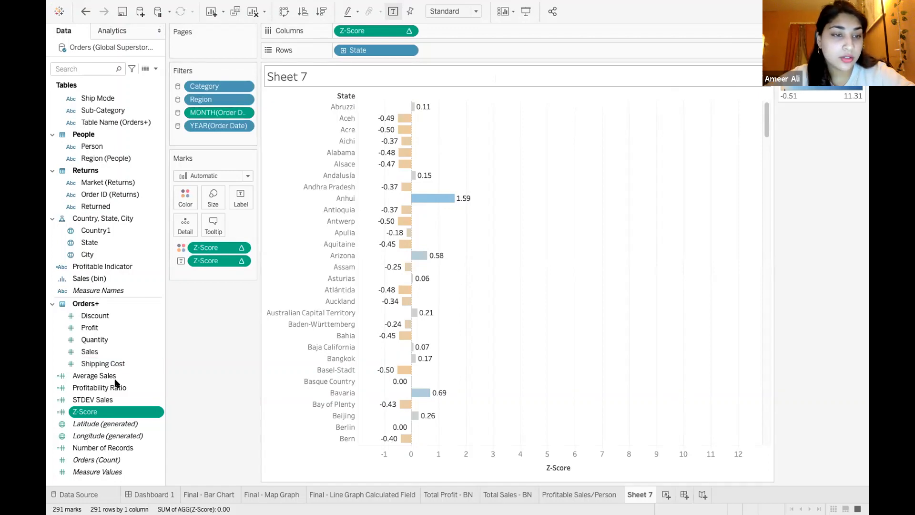
# Open the STDEV Sales calculated field for editing and replace its formula with an empty WINDOW_STDEV function
pyautogui.rightClick(154, 400)
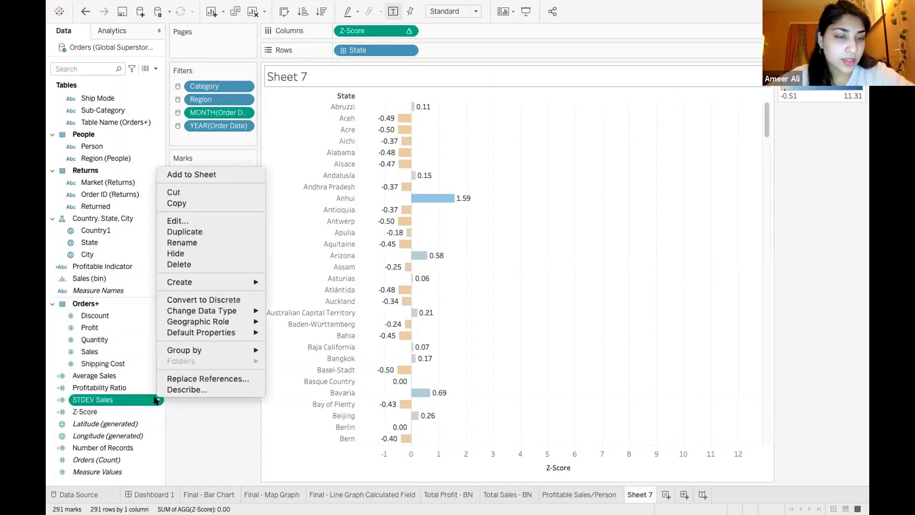
pyautogui.click(190, 220)
pyautogui.moveTo(471, 176); pyautogui.dragTo(382, 168)
pyautogui.click(264, 186)
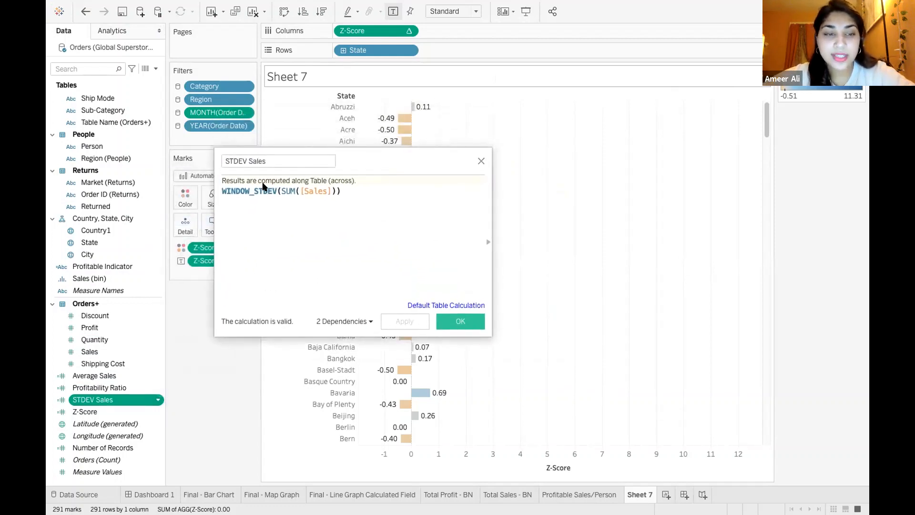
pyautogui.moveTo(353, 189); pyautogui.dragTo(225, 197)
pyautogui.write('window')
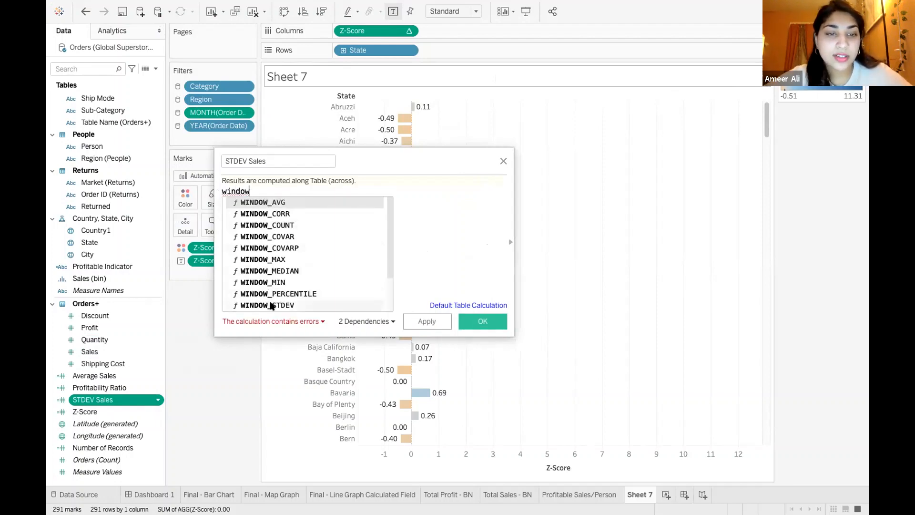
pyautogui.doubleClick(270, 305)
# Try the plain STDEV function as the STDEV Sales formula in place of WINDOW_STDEV
pyautogui.moveTo(290, 190); pyautogui.dragTo(215, 185)
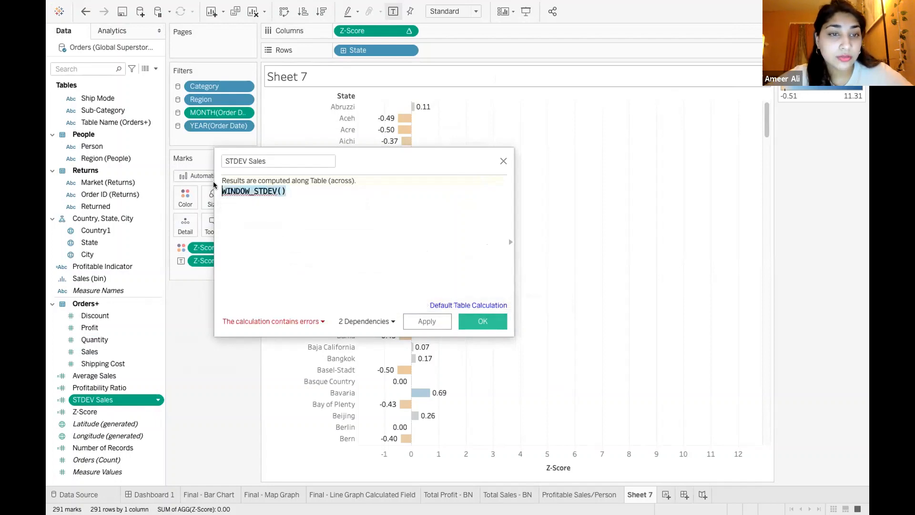
pyautogui.write('st')
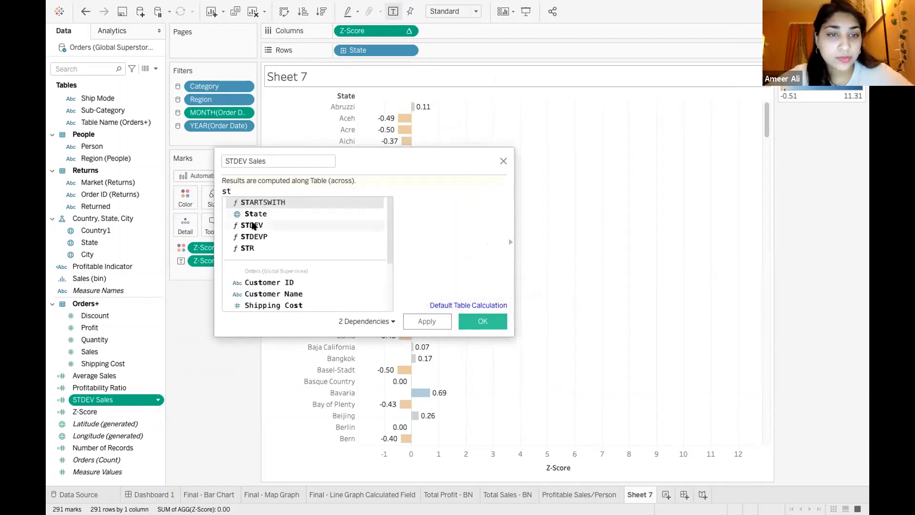
pyautogui.doubleClick(254, 225)
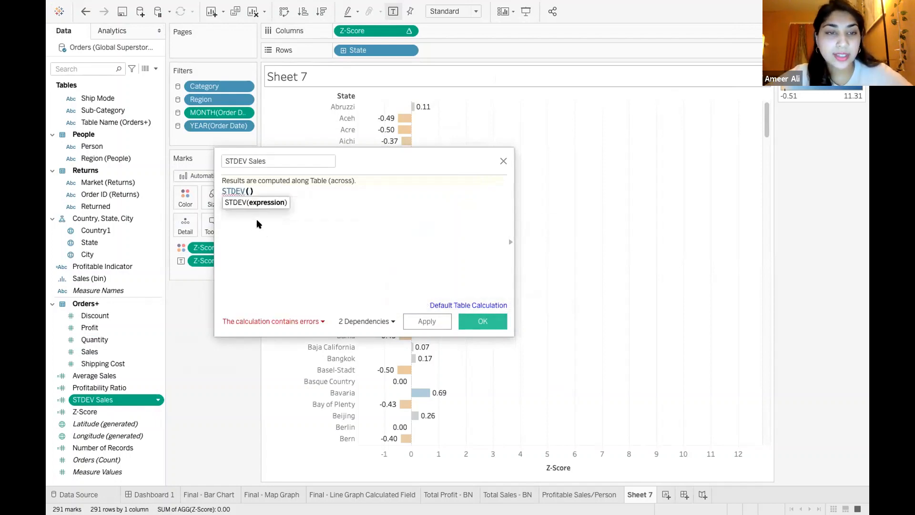
# Replace the STDEV Sales formula with WINDOW_STDEV([Sales])
pyautogui.moveTo(272, 190); pyautogui.dragTo(219, 191)
pyautogui.write('wind')
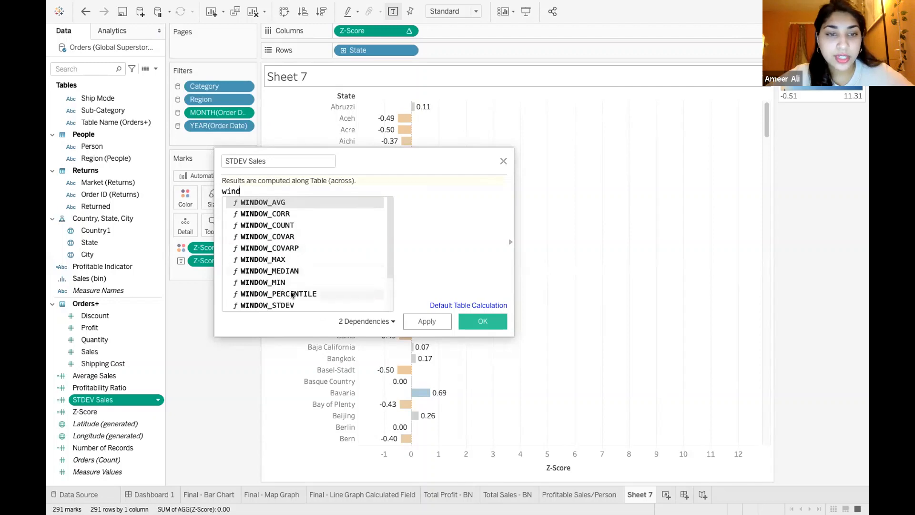
pyautogui.doubleClick(286, 305)
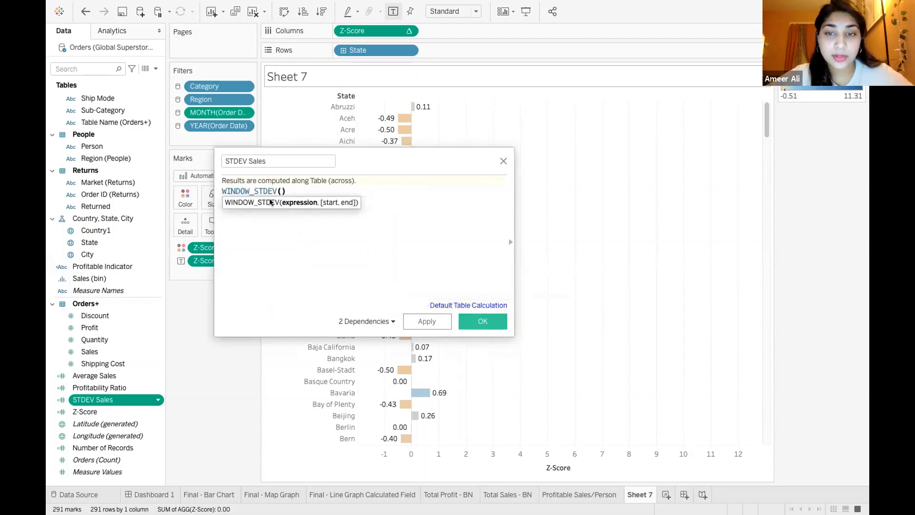
pyautogui.write('sales')
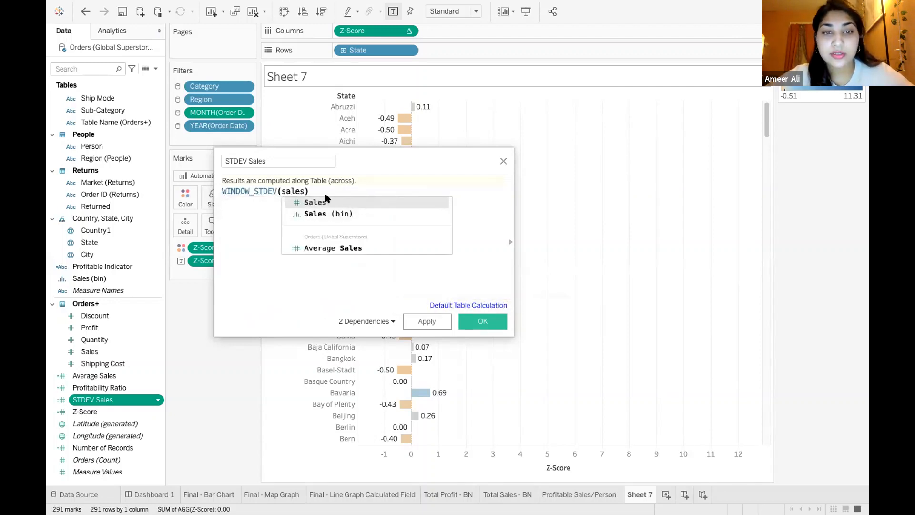
pyautogui.doubleClick(336, 204)
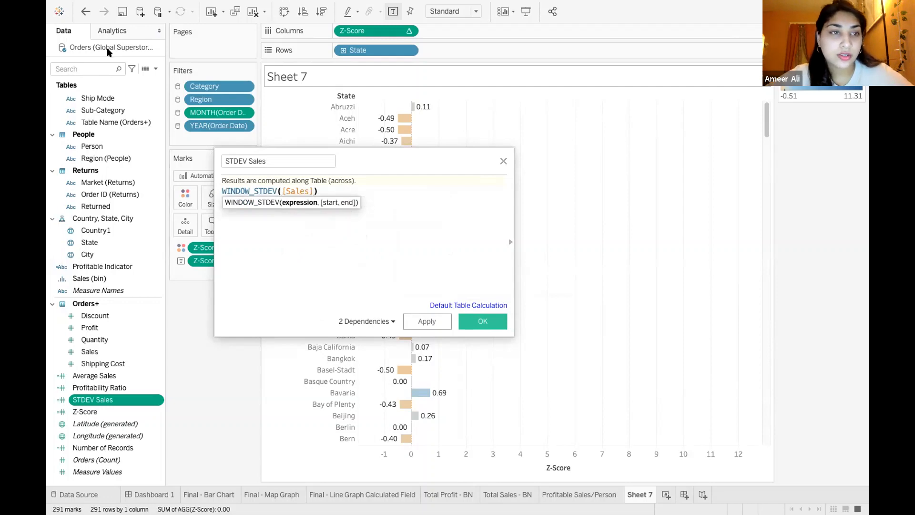
# Wrap the Sales field in a sum so the formula reads WINDOW_STDEV(sum([Sales]))
pyautogui.click(334, 189)
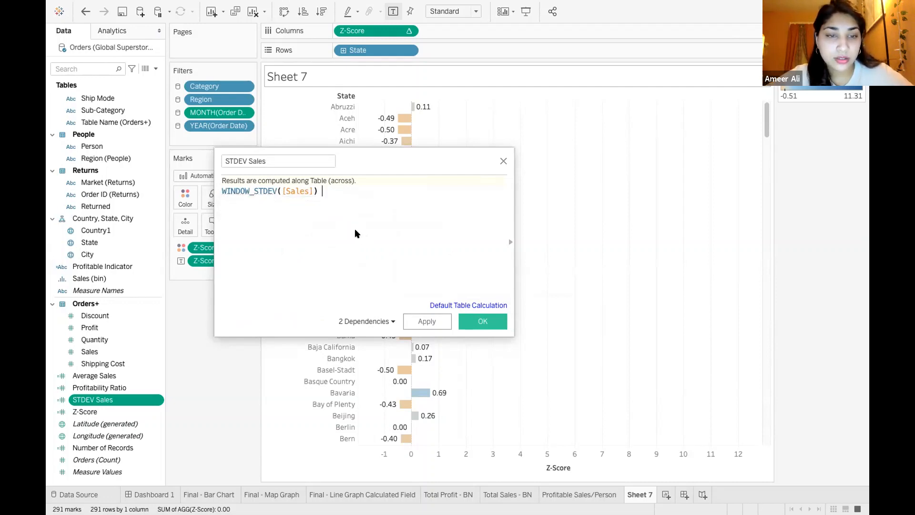
pyautogui.press('BackSpace')
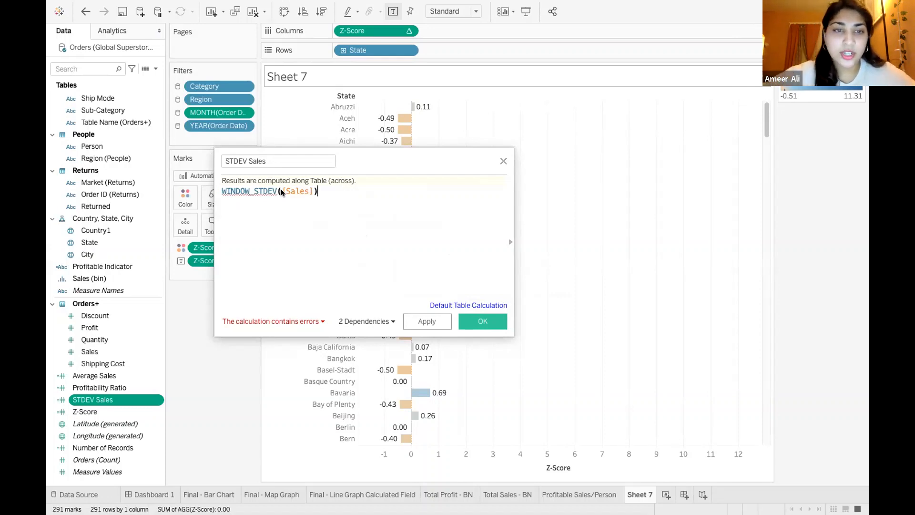
pyautogui.click(281, 192)
pyautogui.write('sum(')
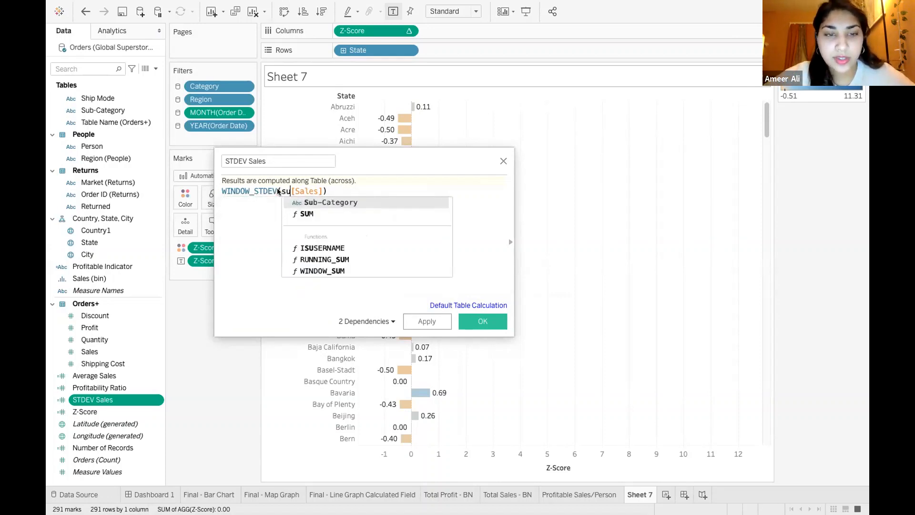
pyautogui.click(330, 191)
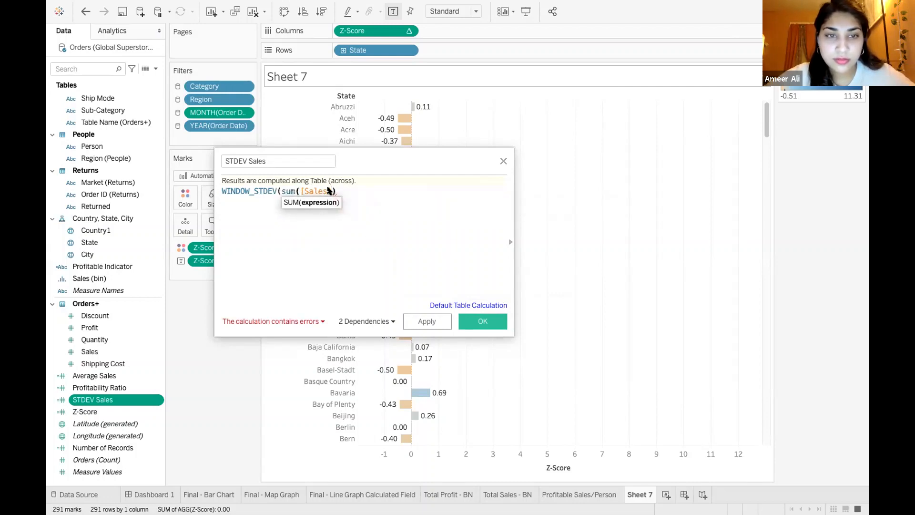
pyautogui.write(')')
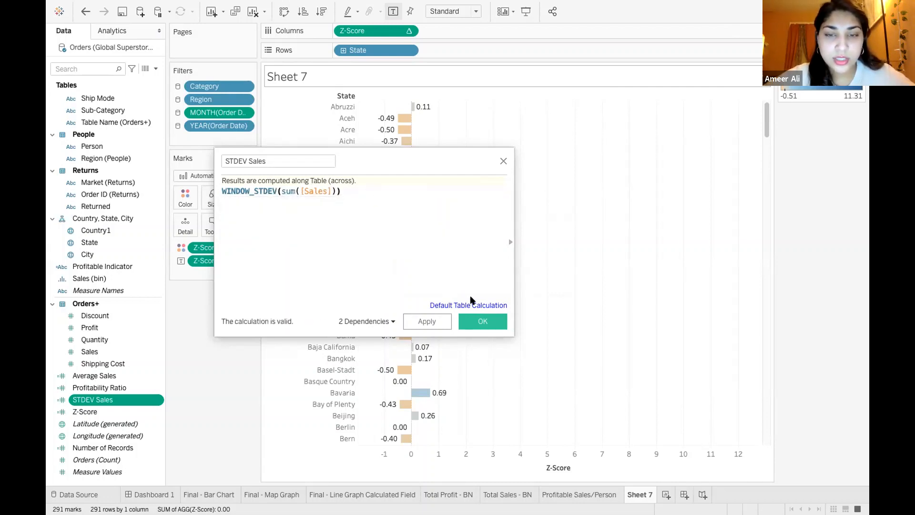
# Save the edited STDEV Sales calculation and close its editor
pyautogui.click(482, 322)
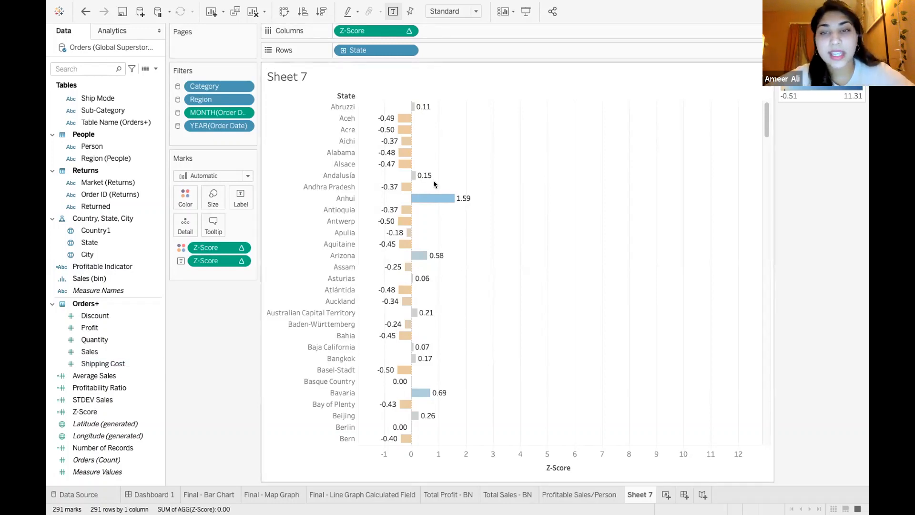
pyautogui.click(88, 218)
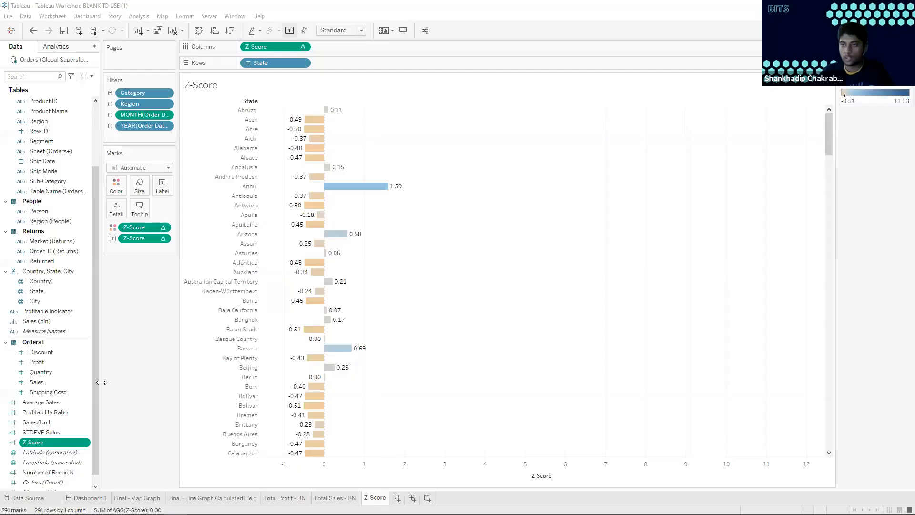
# Open the Z-Score calculated field to review its formula, and close it without changes
pyautogui.rightClick(43, 443)
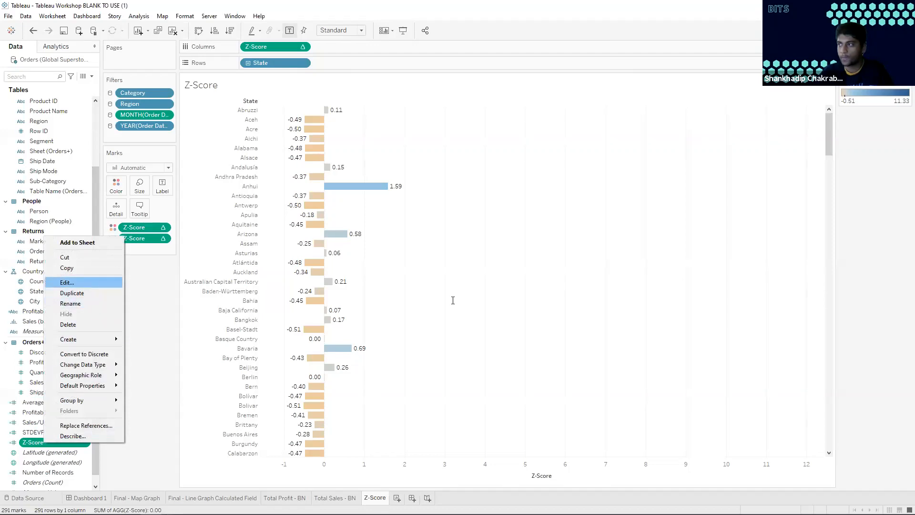
pyautogui.press('Return')
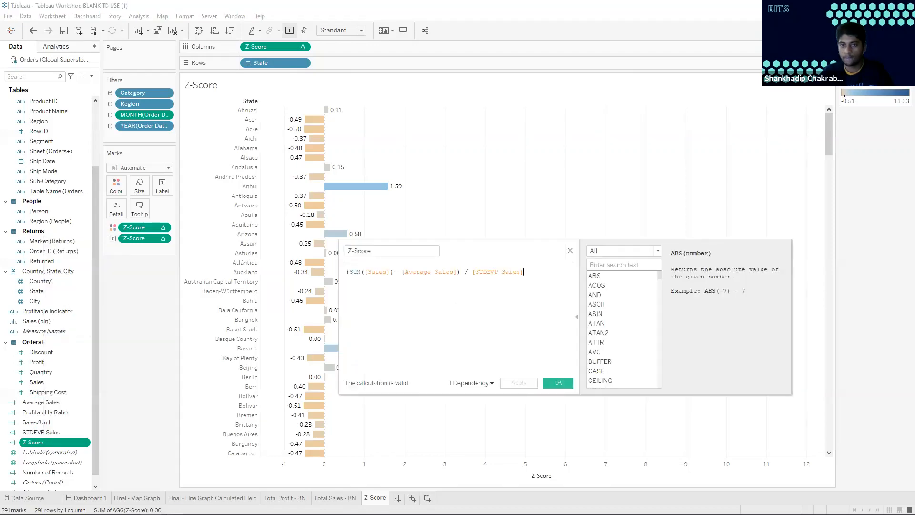
pyautogui.click(571, 252)
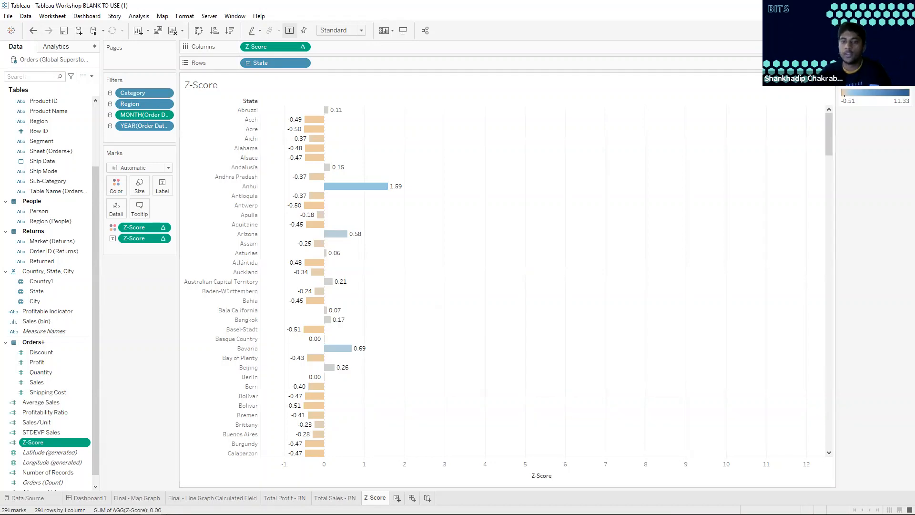
# Add a new worksheet after Z-Score and name it Profit/Sales Dual Axis
pyautogui.click(397, 498)
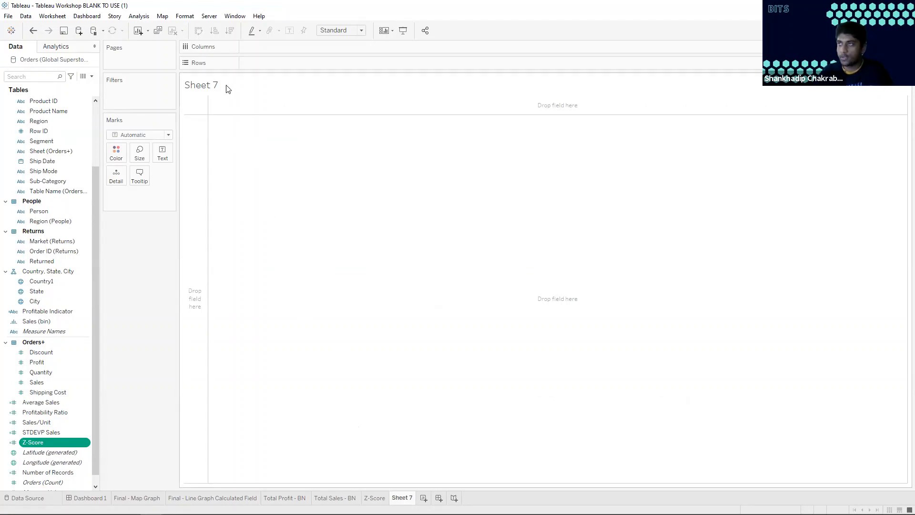
pyautogui.doubleClick(213, 85)
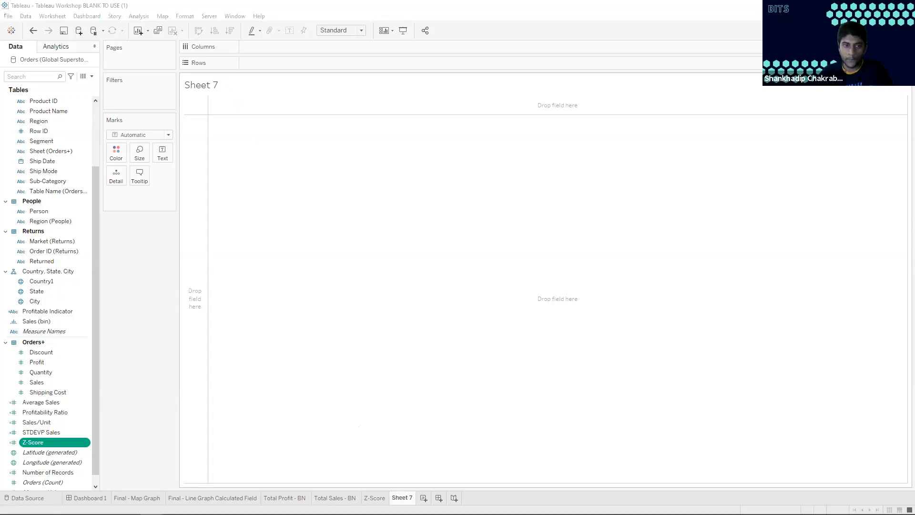
pyautogui.press('Escape')
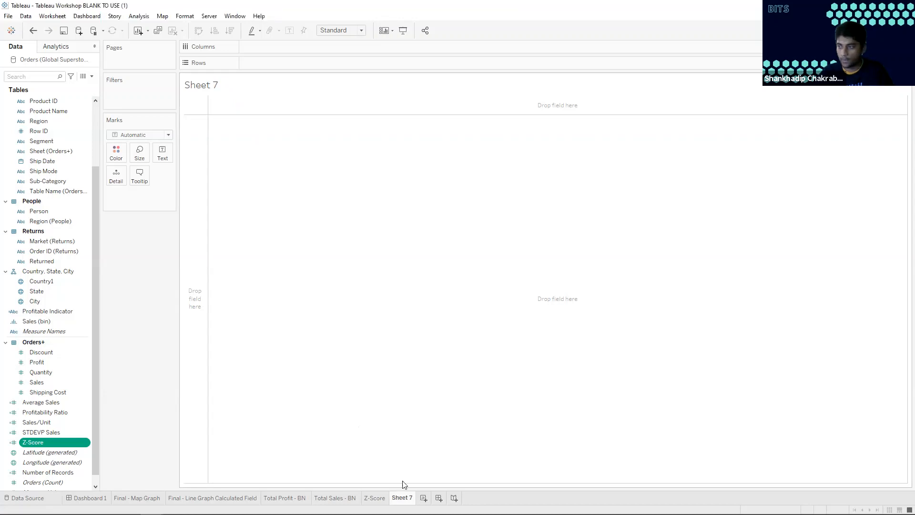
pyautogui.doubleClick(403, 497)
pyautogui.write('P')
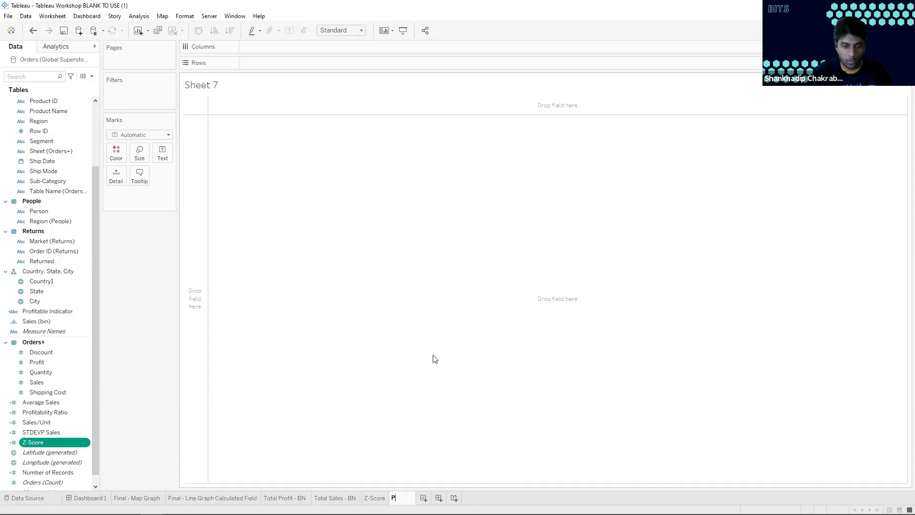
pyautogui.write('rofit/Sales Dual Axis')
pyautogui.press('Return')
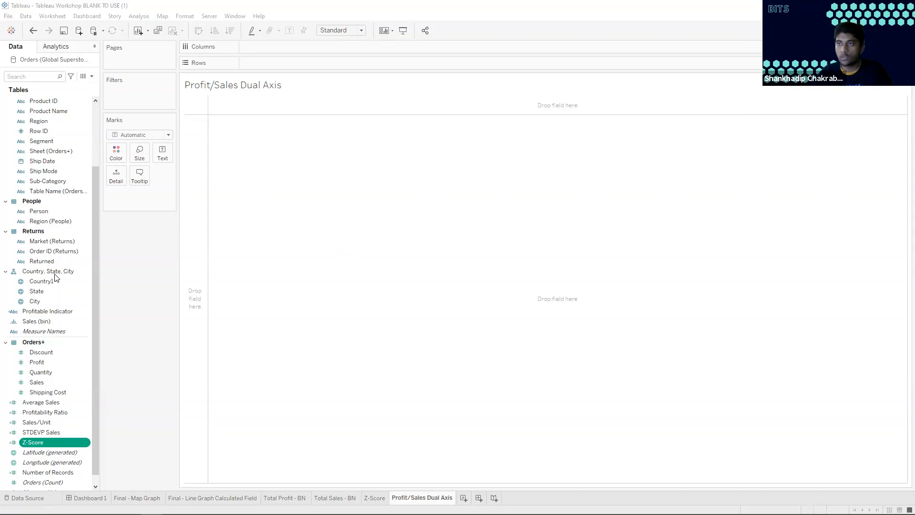
# Look through the data fields for a date field, search them for "year", and clear the search
pyautogui.scroll(1, 42, 225)
pyautogui.scroll(2, 41, 225)
pyautogui.scroll(-2, 41, 225)
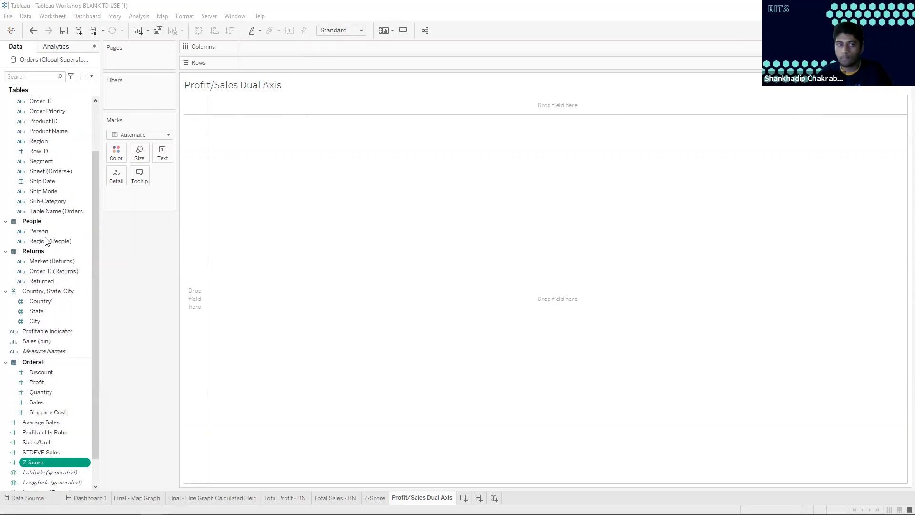
pyautogui.scroll(-1, 61, 335)
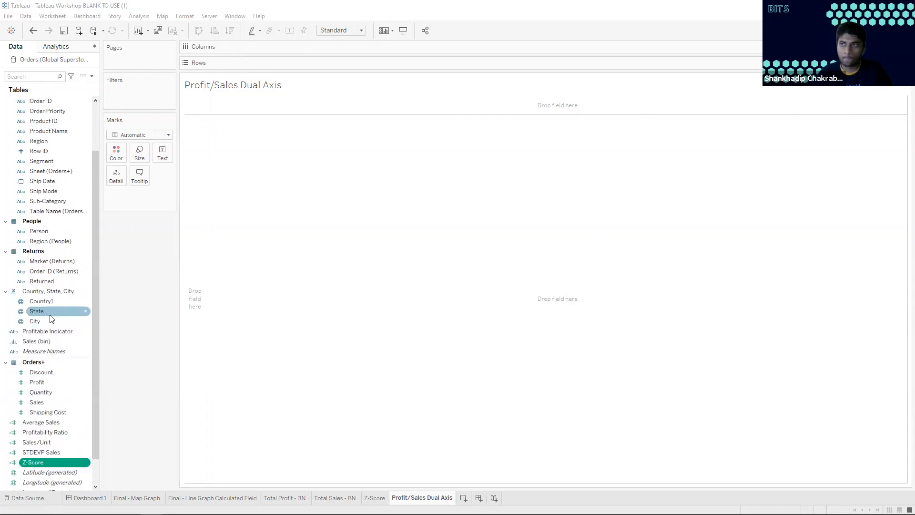
pyautogui.scroll(2, 52, 264)
pyautogui.scroll(1, 50, 260)
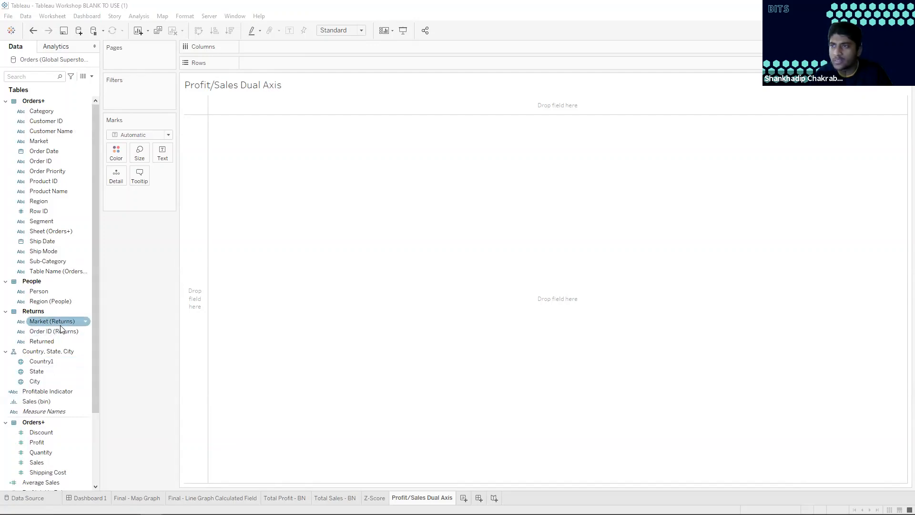
pyautogui.click(33, 77)
pyautogui.write('ye')
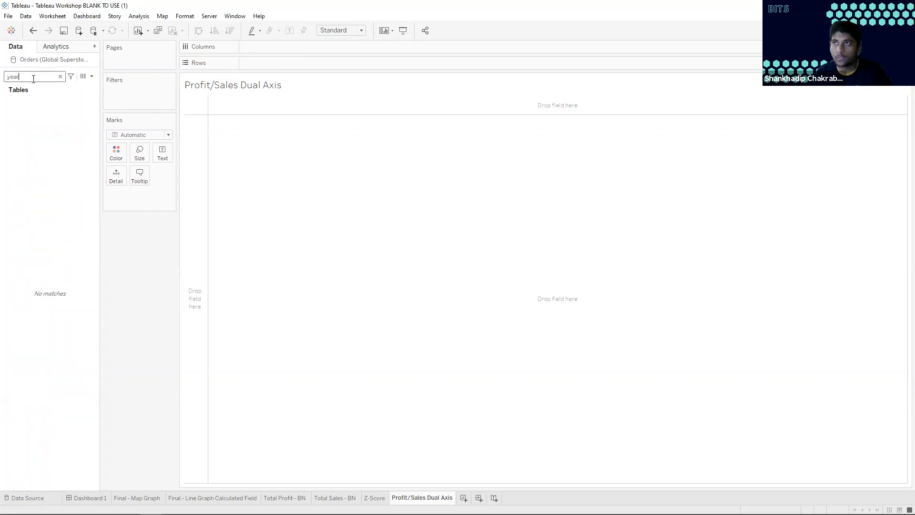
pyautogui.write('ar')
pyautogui.press('BackSpace')
pyautogui.press('BackSpace')
pyautogui.press('BackSpace')
pyautogui.press('BackSpace')
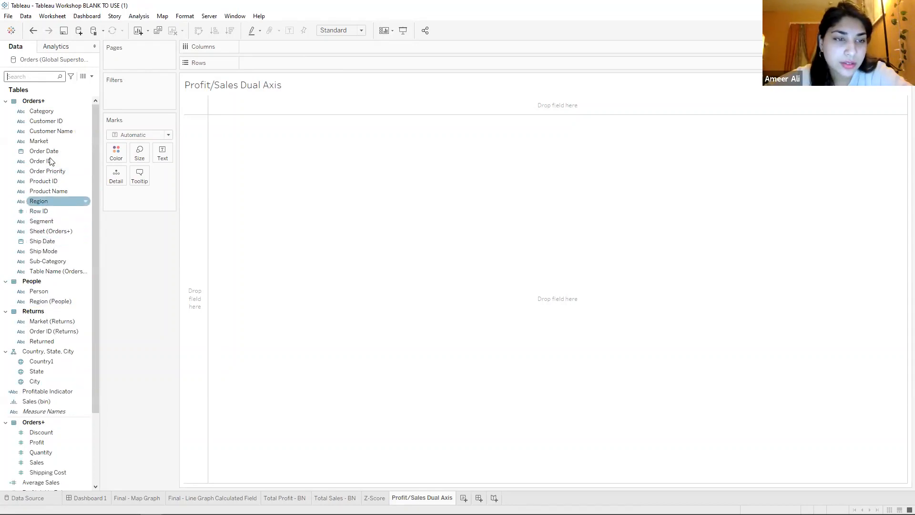
# Place Order Date on Columns and expand its year level to show quarters
pyautogui.moveTo(53, 155); pyautogui.dragTo(282, 45)
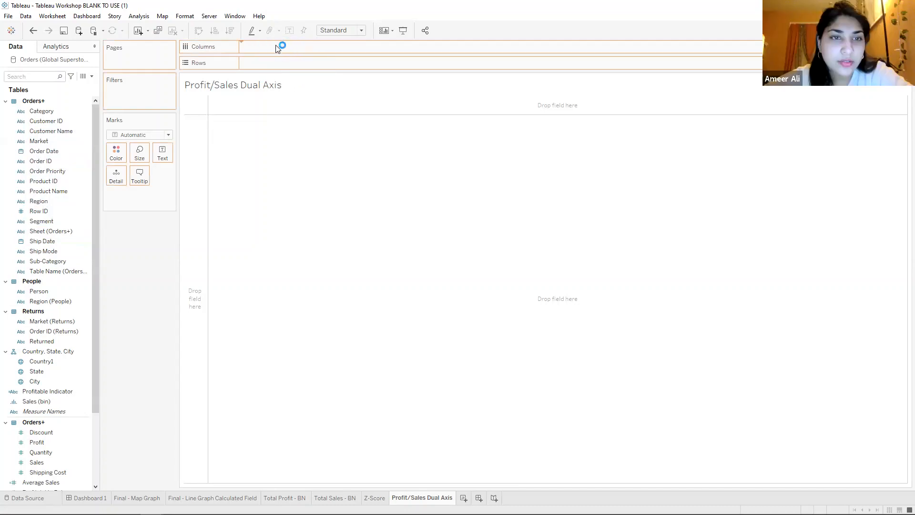
pyautogui.click(247, 46)
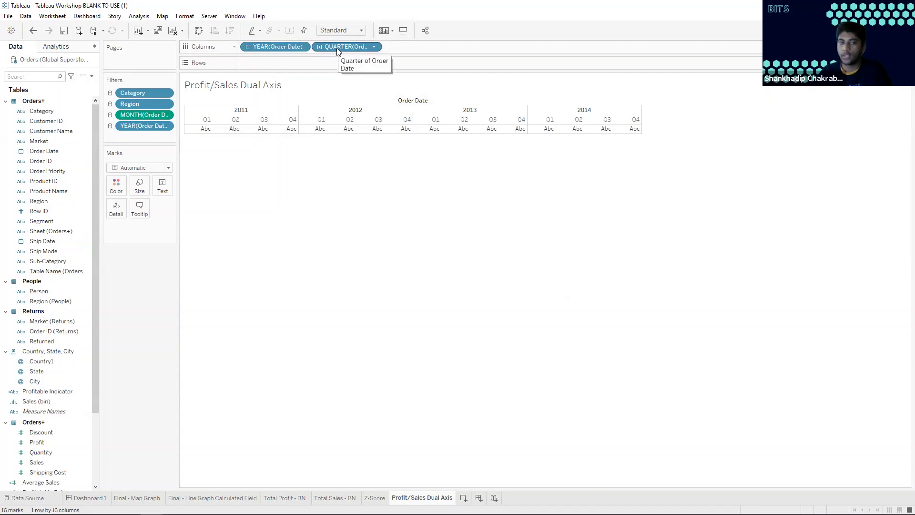
# Try adding Sales to the sheet and moving it to Columns, and undo that move
pyautogui.click(45, 461)
pyautogui.moveTo(80, 434); pyautogui.dragTo(246, 76)
pyautogui.click(44, 462)
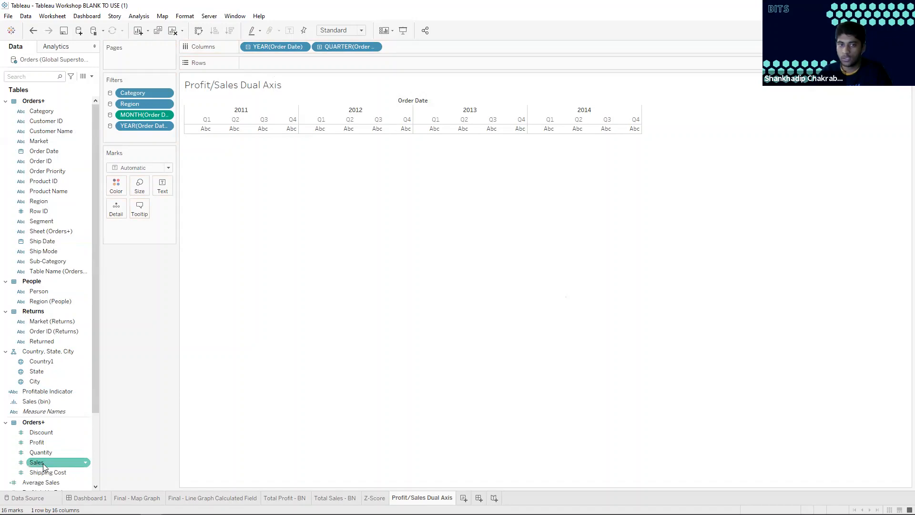
pyautogui.doubleClick(55, 463)
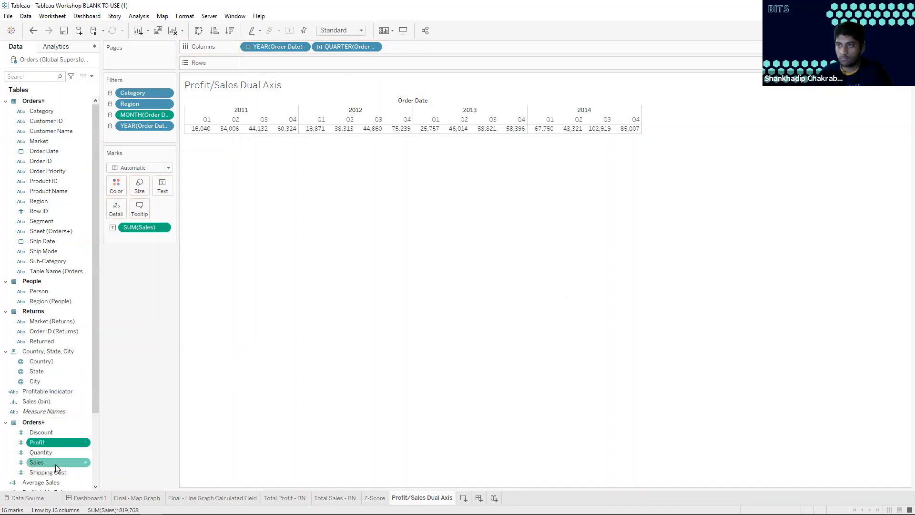
pyautogui.moveTo(138, 229); pyautogui.dragTo(197, 125)
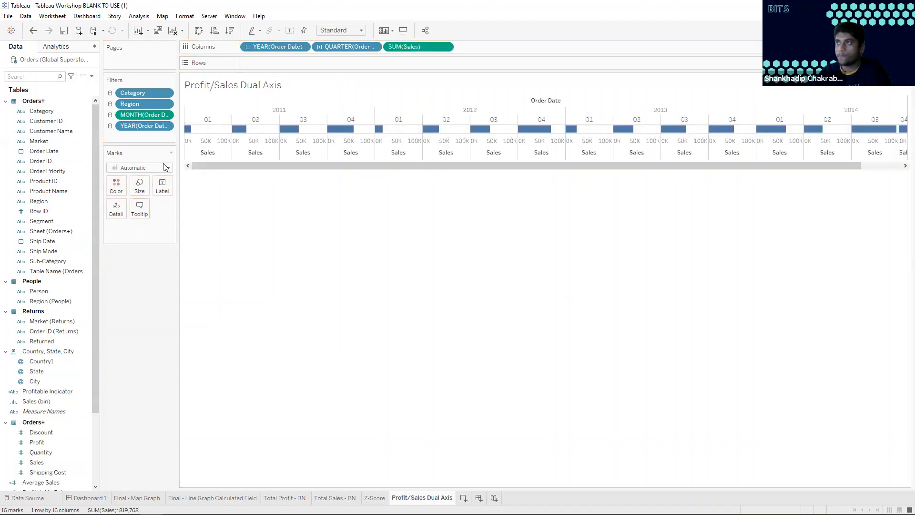
pyautogui.hotkey('ctrl', 'z')
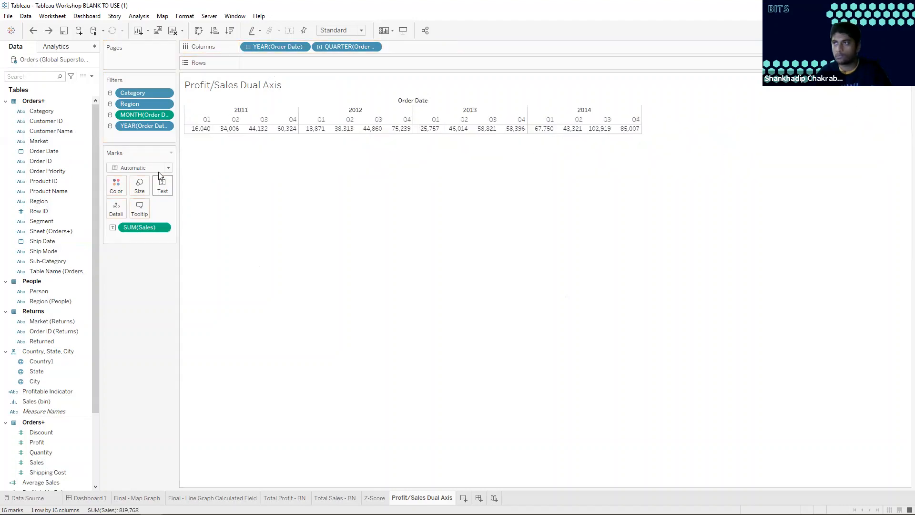
# Try the Line mark type and take Sales off the marks, and undo back to the sheet with only Order Date
pyautogui.click(169, 167)
pyautogui.click(138, 200)
pyautogui.moveTo(159, 228); pyautogui.dragTo(181, 157)
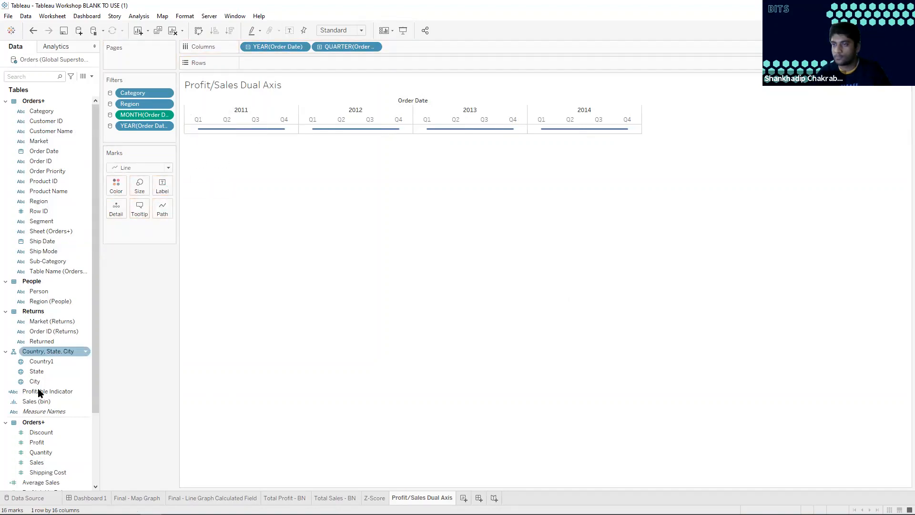
pyautogui.hotkey('ctrl', 'z')
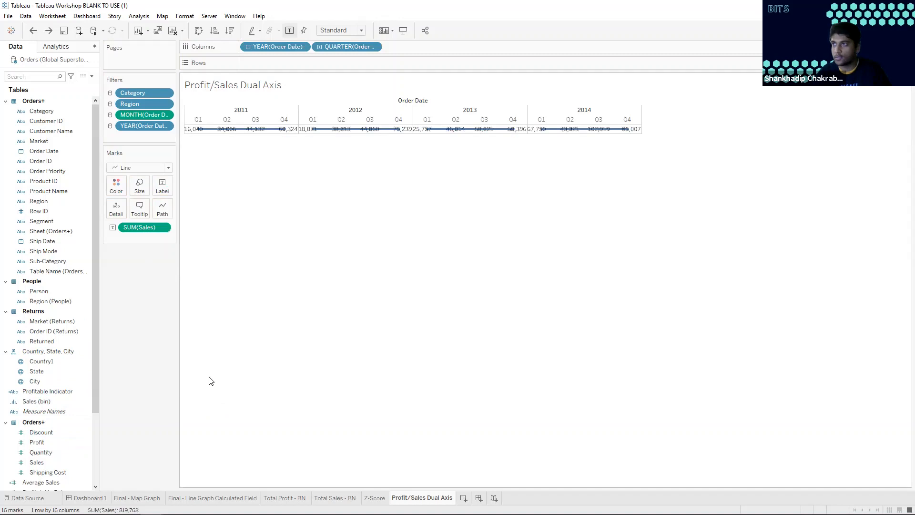
pyautogui.hotkey('ctrl', 'z')
pyautogui.hotkey('ctrl', 'z')
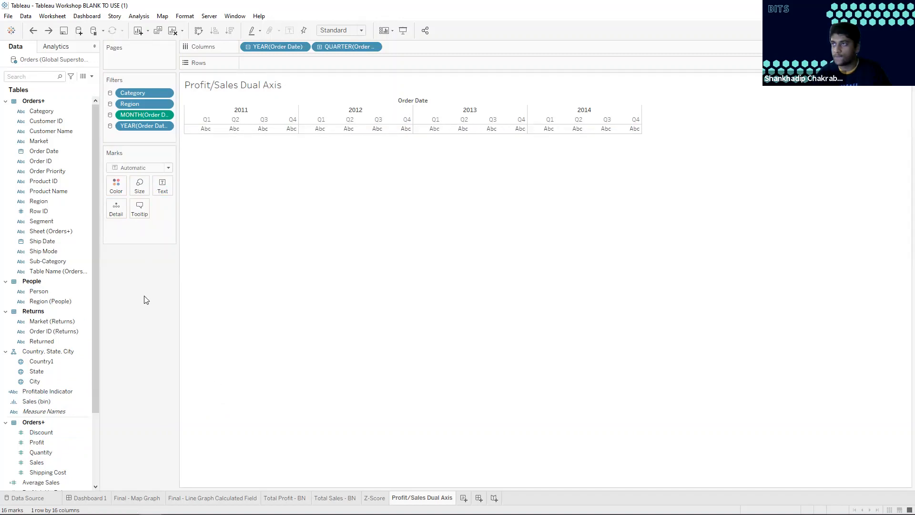
# Plot Sales on Rows and add Profit on a second axis to form a dual-axis line chart
pyautogui.moveTo(36, 462); pyautogui.dragTo(265, 63)
pyautogui.moveTo(37, 442); pyautogui.dragTo(671, 241)
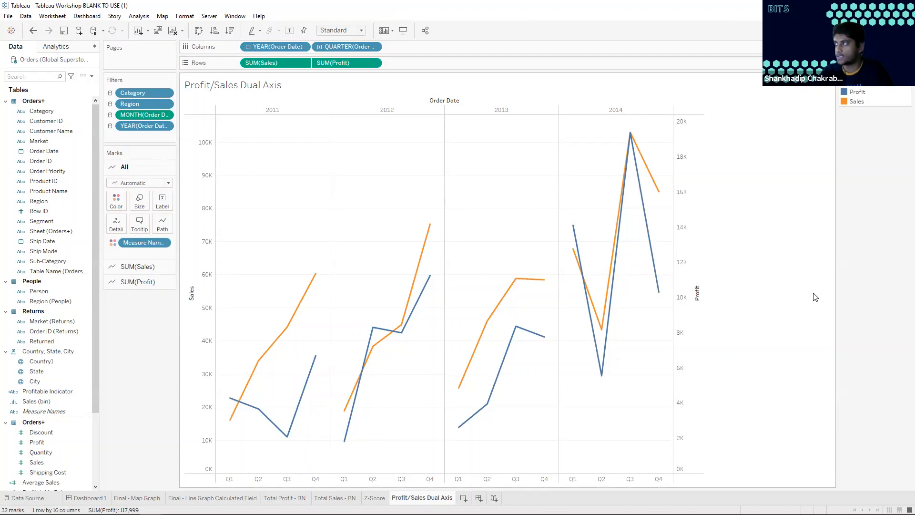
pyautogui.moveTo(275, 354)
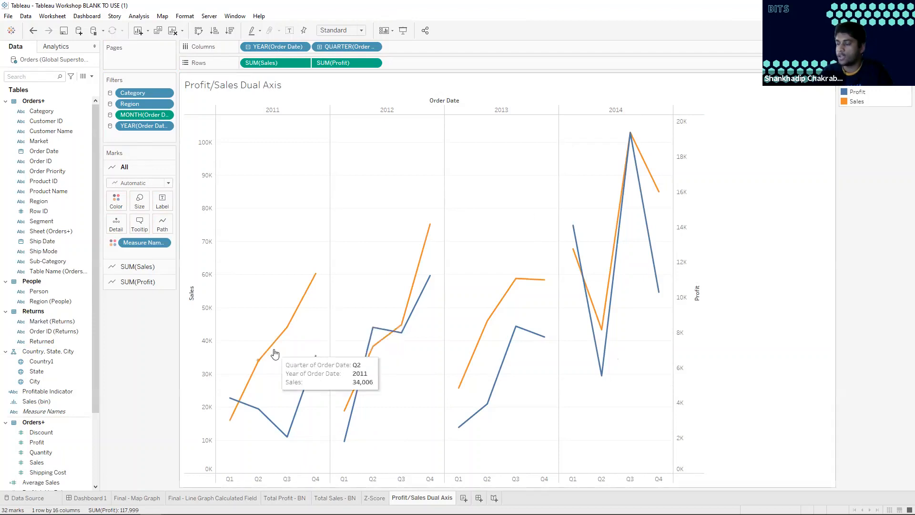
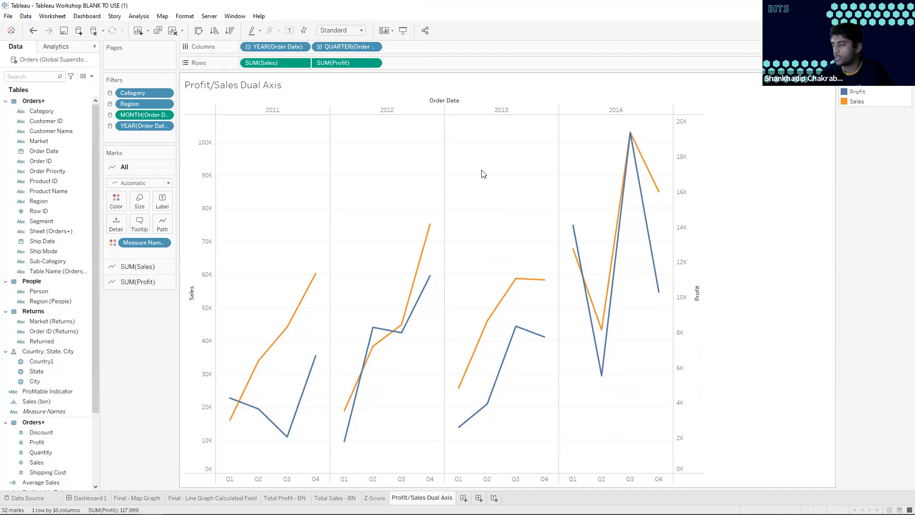
# Add linear trend lines to the quarterly Sales and Profit lines and inspect the 2011 trend line equations
pyautogui.click(63, 48)
pyautogui.click(15, 47)
pyautogui.click(45, 48)
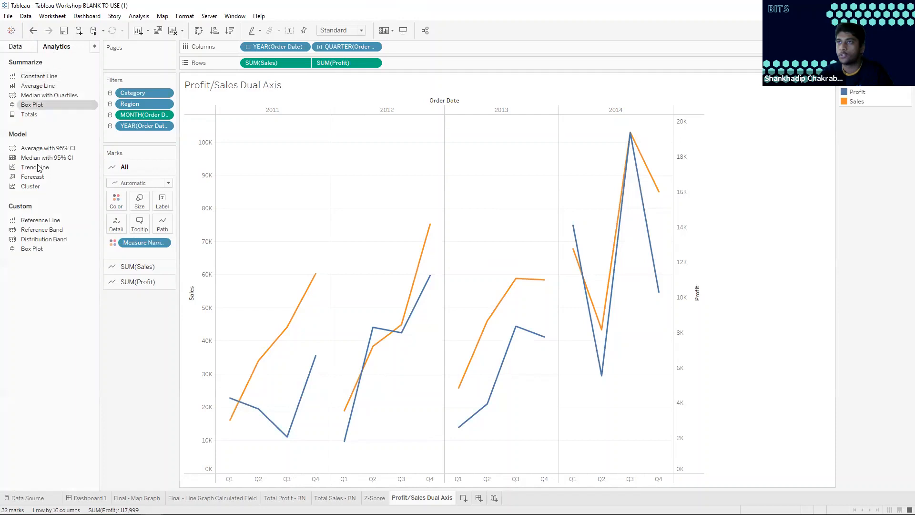
pyautogui.moveTo(43, 170); pyautogui.dragTo(272, 113)
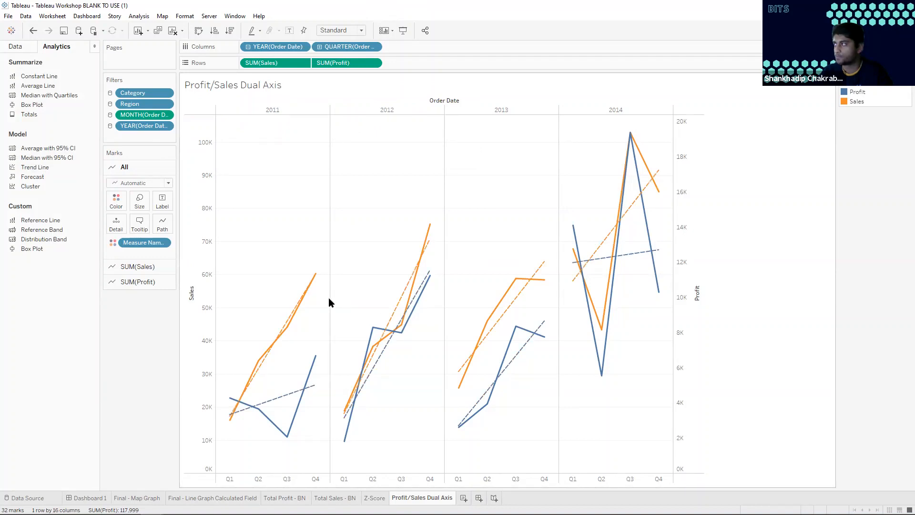
pyautogui.moveTo(287, 320)
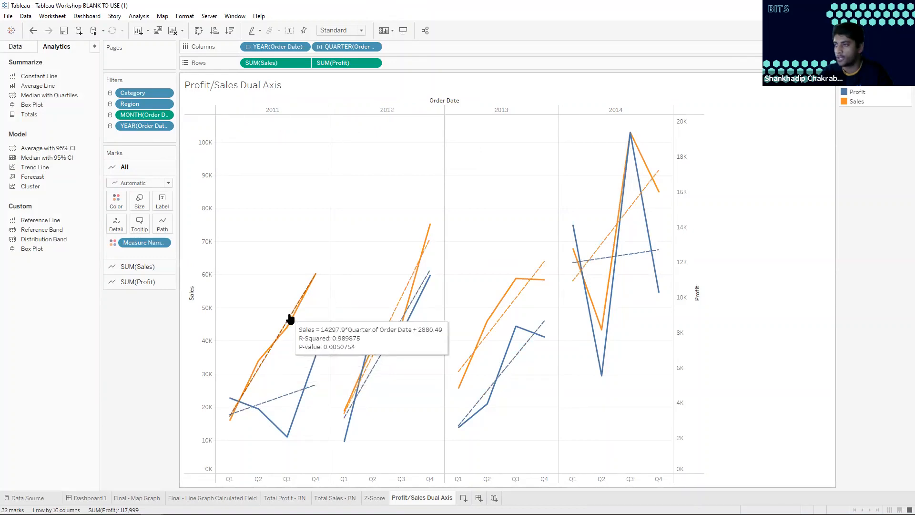
pyautogui.moveTo(285, 398)
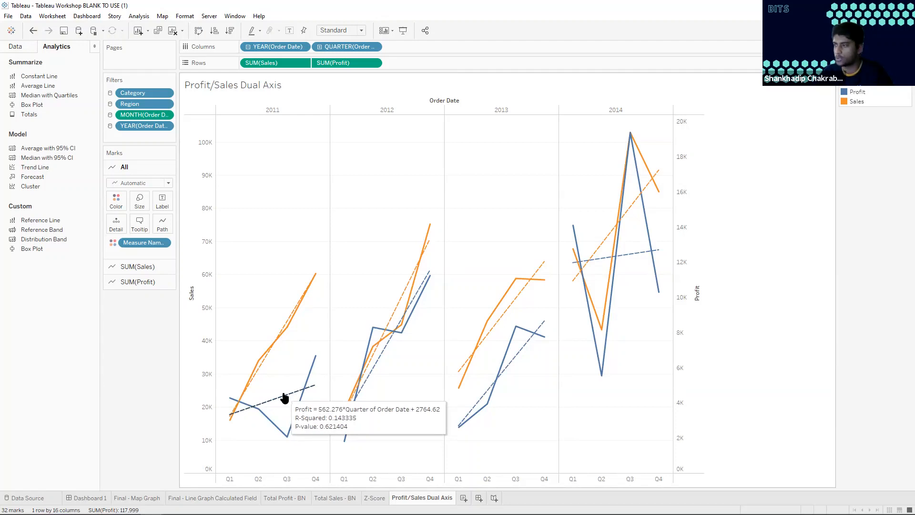
pyautogui.moveTo(517, 358)
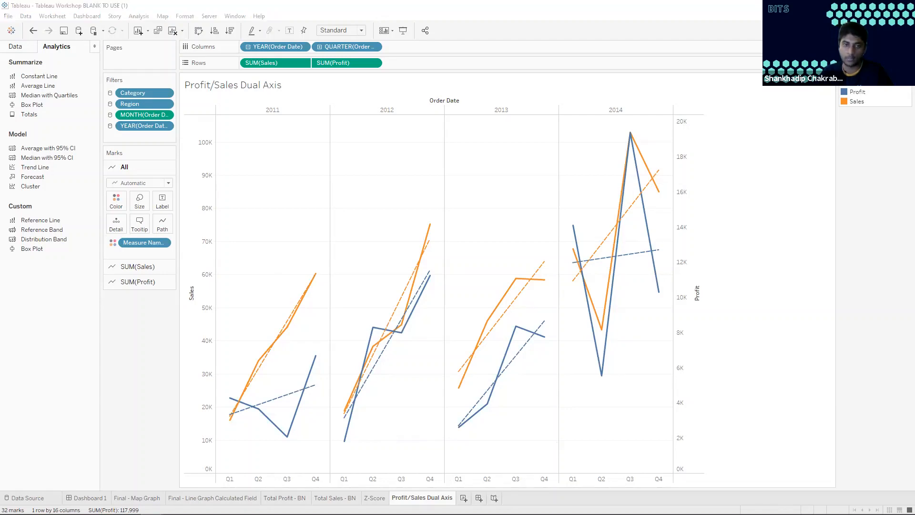
# Create a new worksheet and name it Profit/Person
pyautogui.click(463, 498)
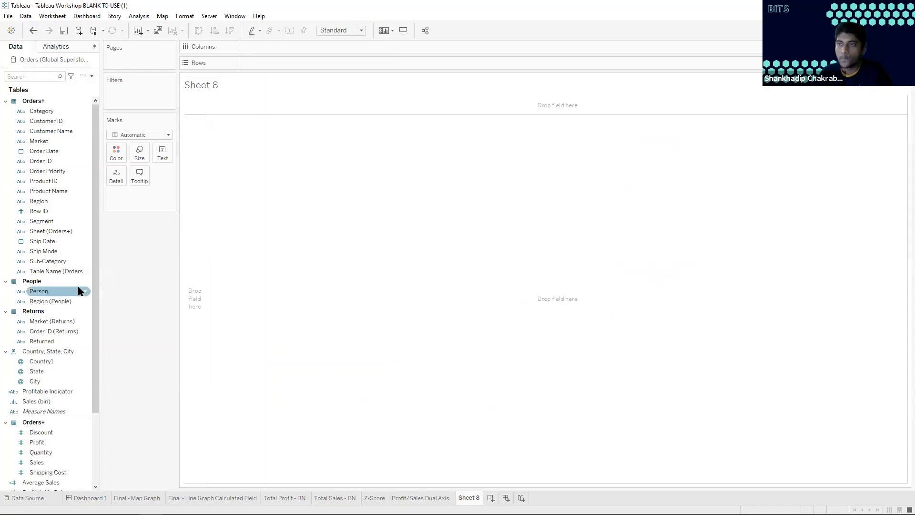
pyautogui.scroll(-1, 49, 399)
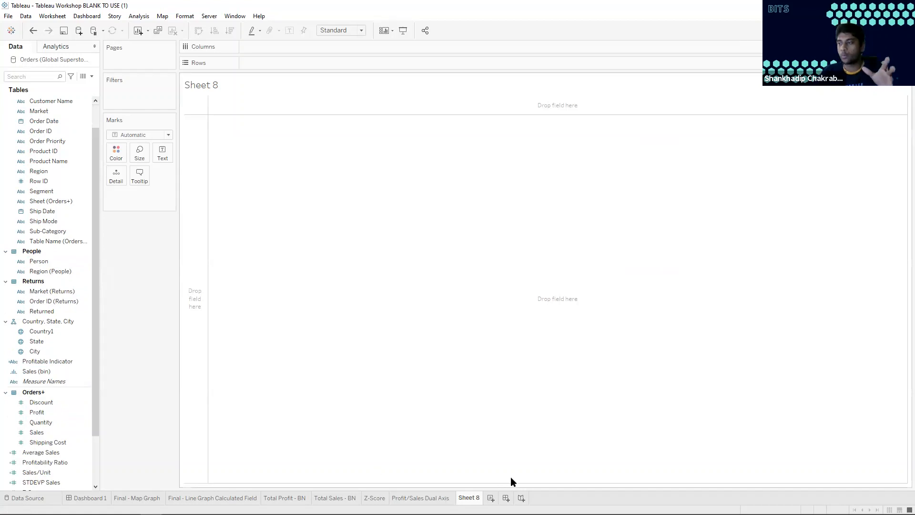
pyautogui.doubleClick(469, 497)
pyautogui.write('Profit/Person')
pyautogui.press('Return')
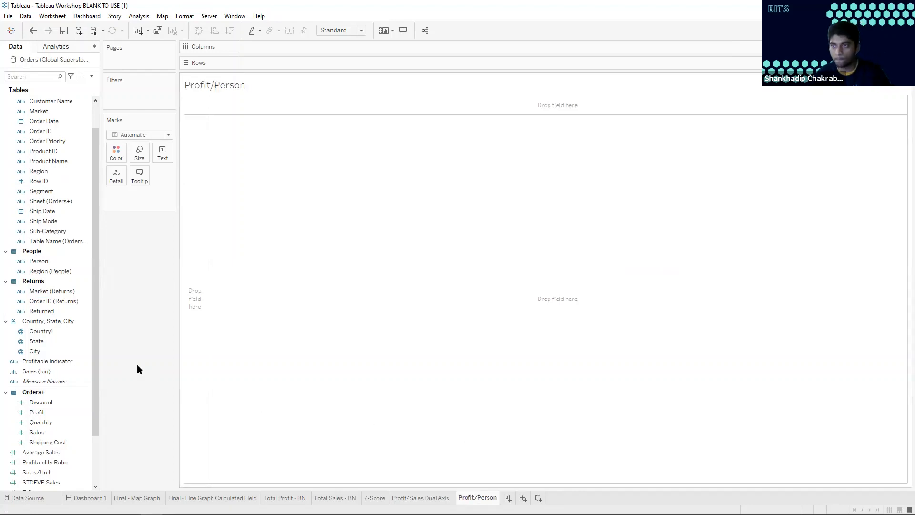
pyautogui.scroll(-2, 45, 374)
pyautogui.click(45, 375)
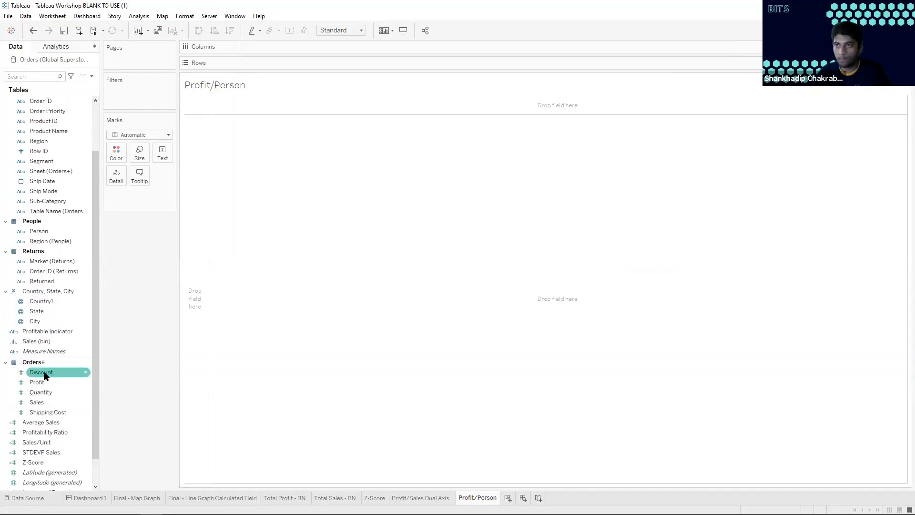
# Rename the Profit/Person worksheet as Sales/Person
pyautogui.rightClick(469, 499)
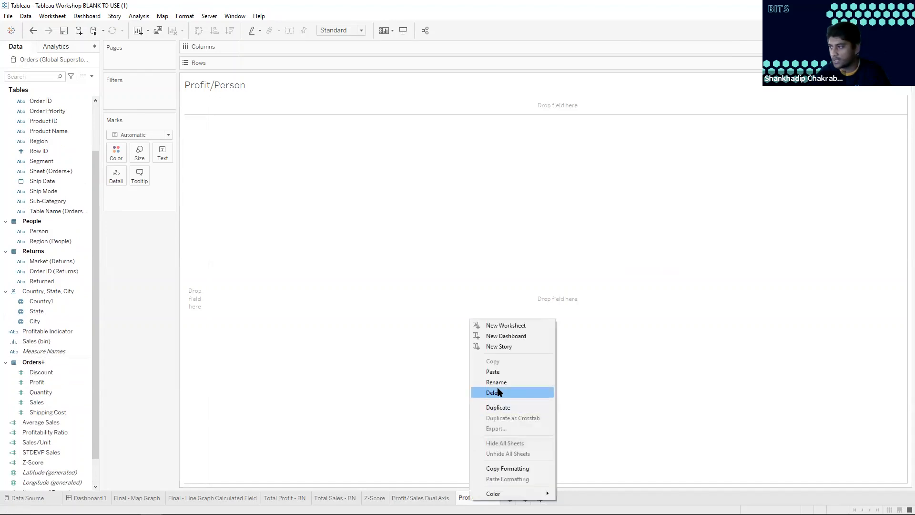
pyautogui.click(496, 380)
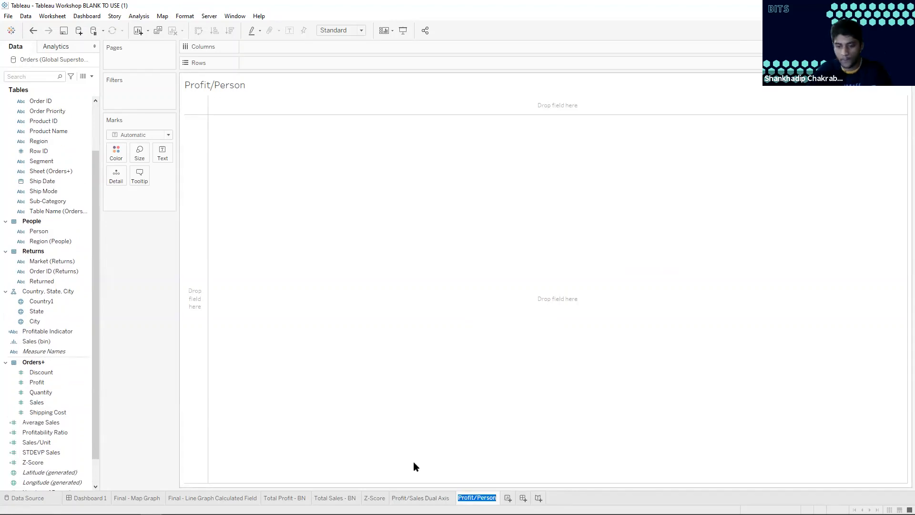
pyautogui.press('End')
pyautogui.press('BackSpace')
pyautogui.press('BackSpace')
pyautogui.press('BackSpace')
pyautogui.press('BackSpace')
pyautogui.press('BackSpace')
pyautogui.press('BackSpace')
pyautogui.write('Sales')
pyautogui.press('Return')
pyautogui.click(45, 312)
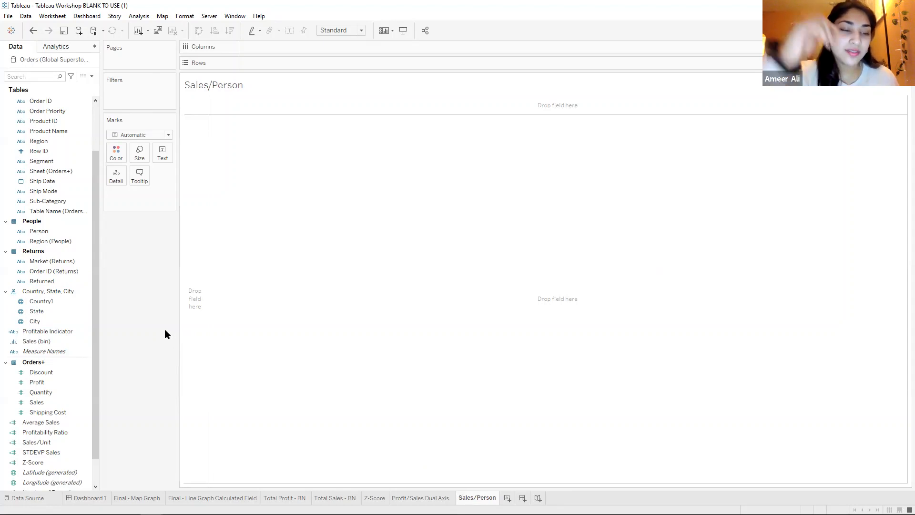
# Change the worksheet's name back to Profit/Person
pyautogui.doubleClick(473, 498)
pyautogui.click(473, 498)
pyautogui.press('BackSpace')
pyautogui.press('BackSpace')
pyautogui.press('BackSpace')
pyautogui.press('BackSpace')
pyautogui.press('BackSpace')
pyautogui.write('Profit')
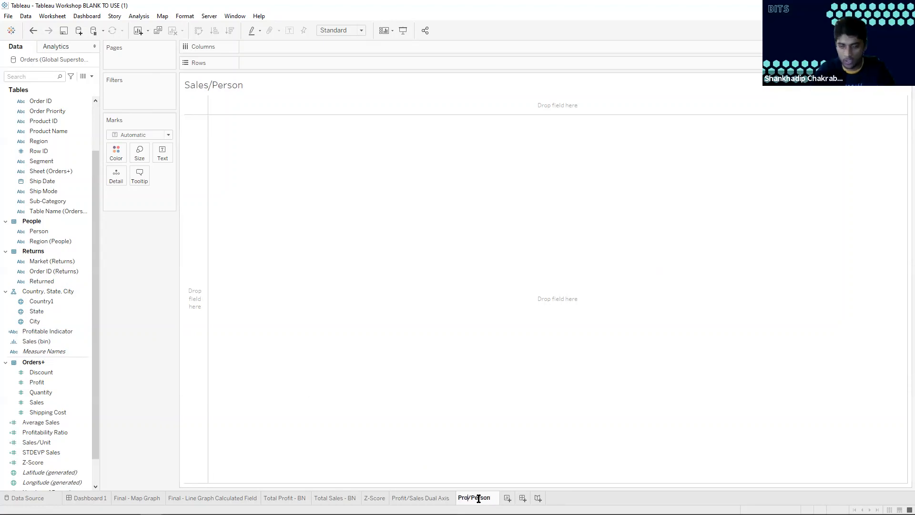
pyautogui.press('Return')
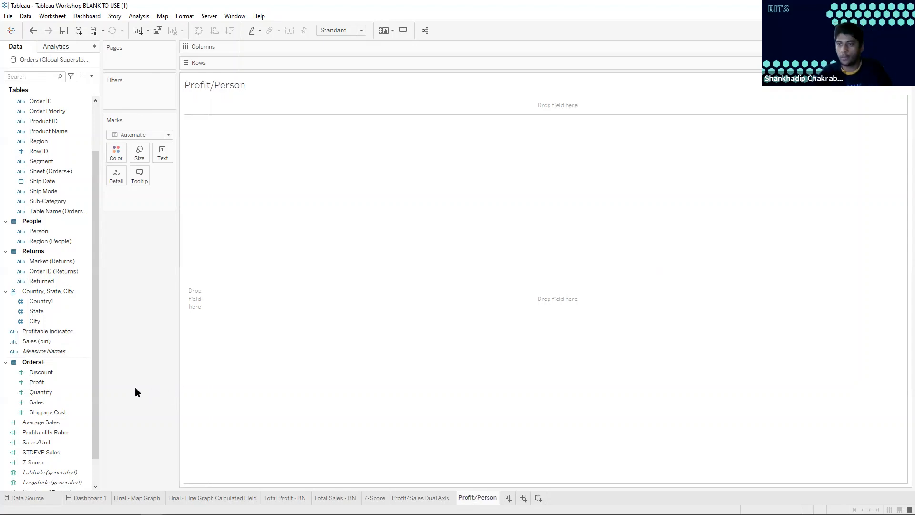
# Create a bin field from Profit named Profit (bin), using the suggested bin size of 224
pyautogui.click(48, 384)
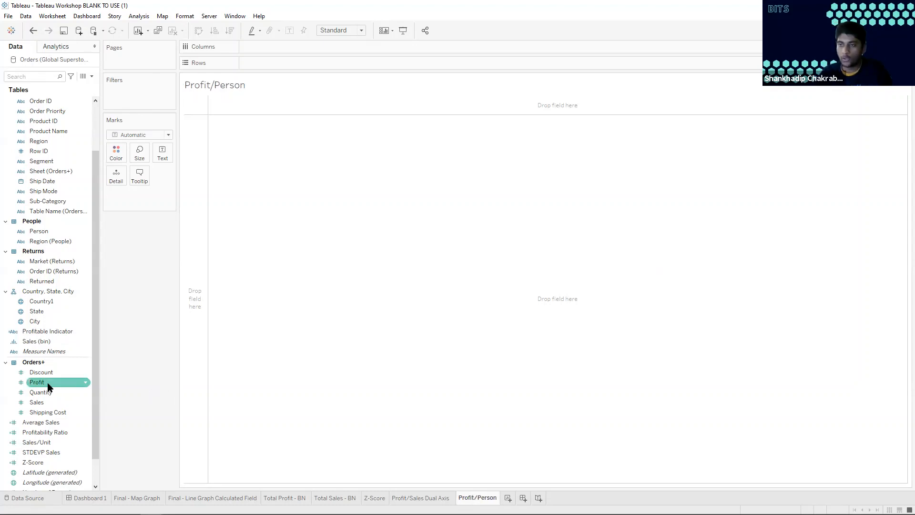
pyautogui.rightClick(49, 387)
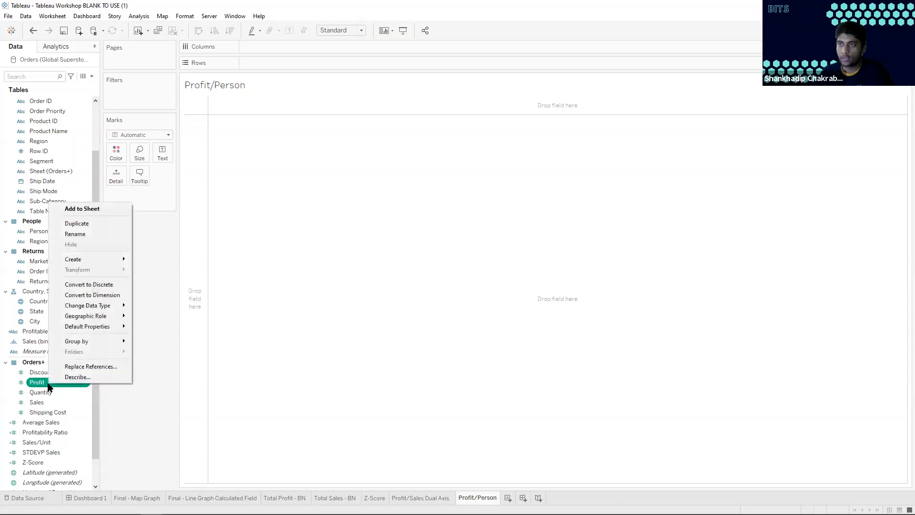
pyautogui.moveTo(104, 261)
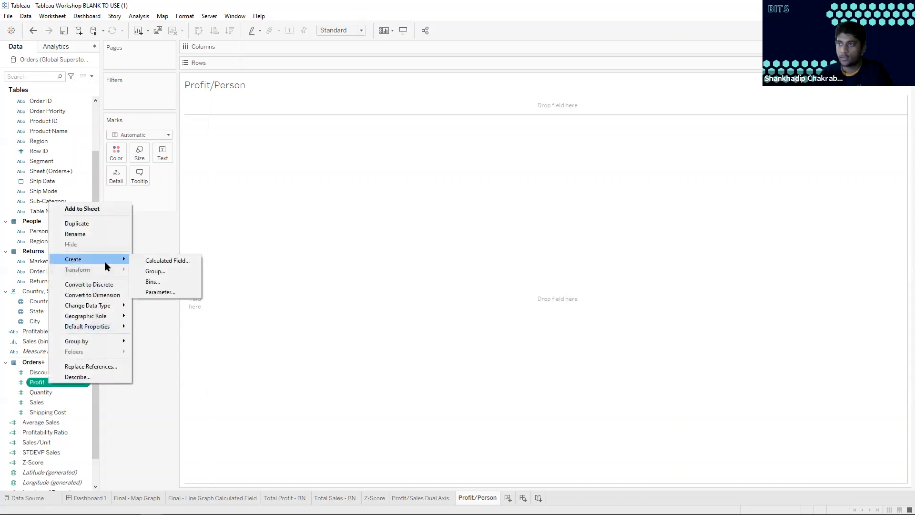
pyautogui.click(152, 283)
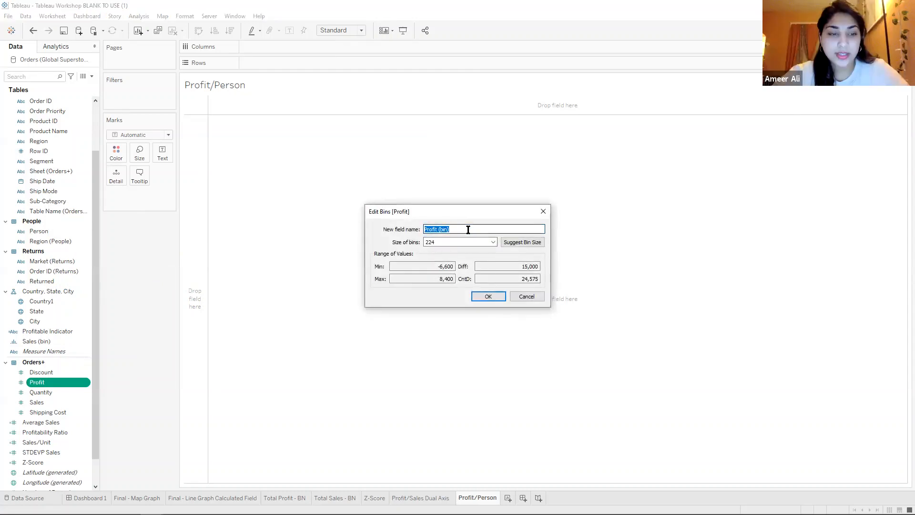
pyautogui.click(468, 230)
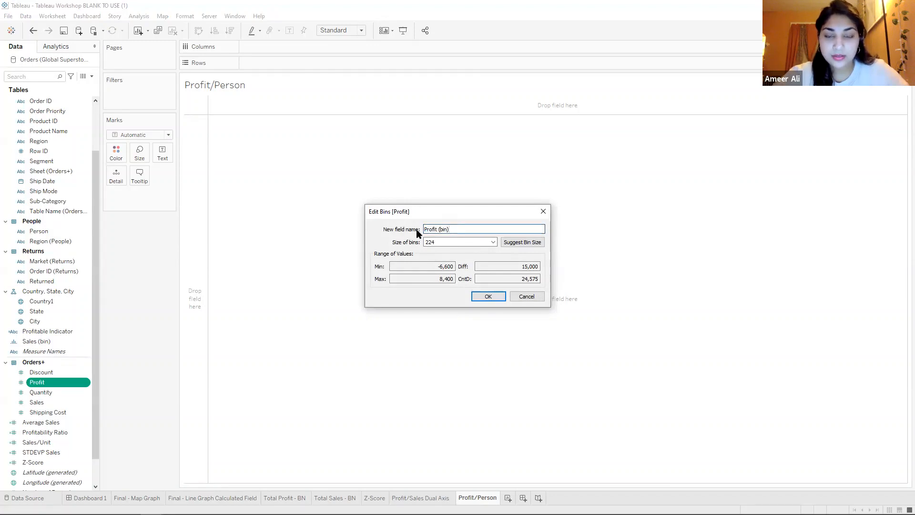
pyautogui.press('BackSpace')
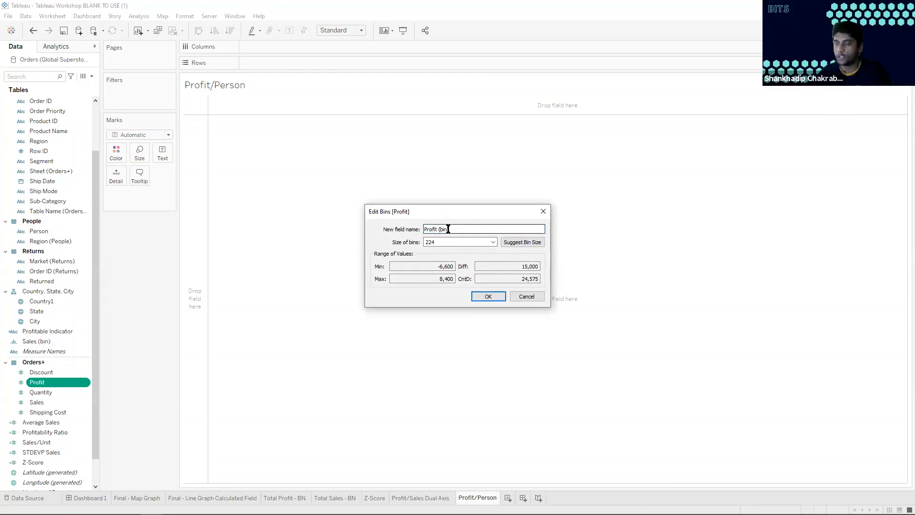
pyautogui.write(')')
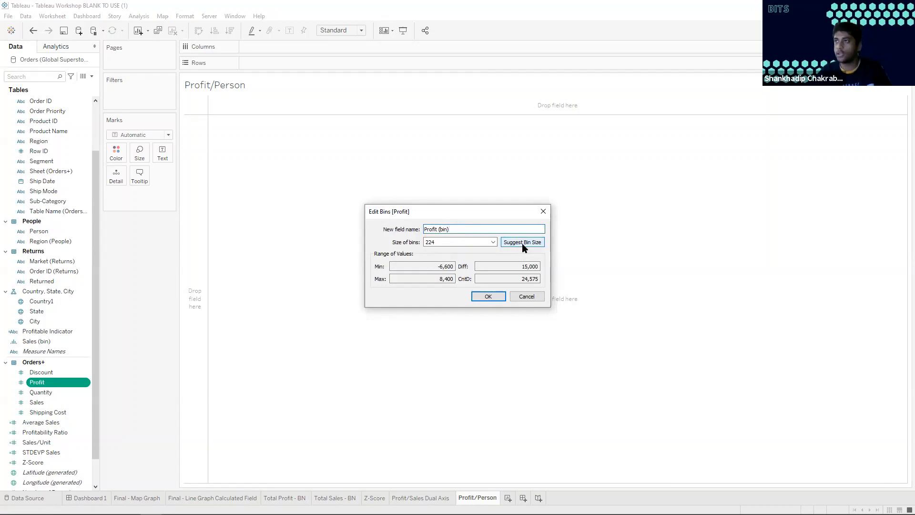
pyautogui.click(523, 244)
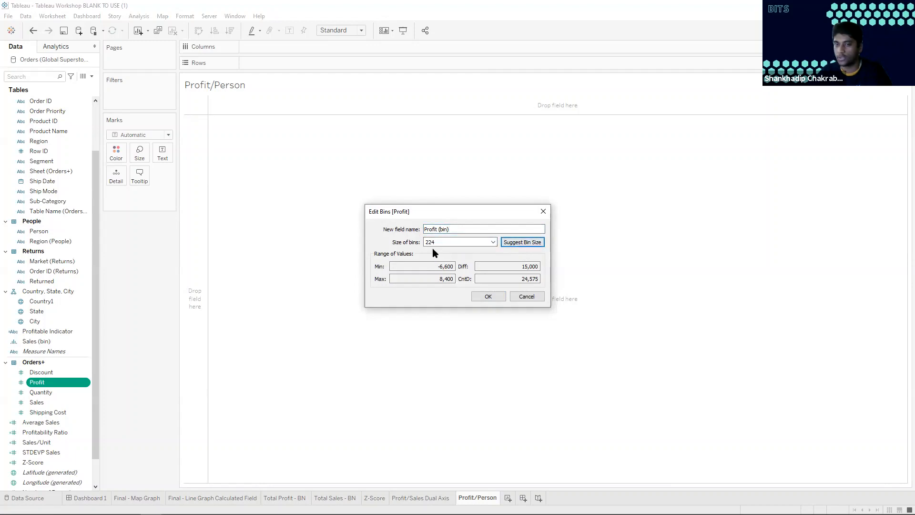
pyautogui.click(486, 296)
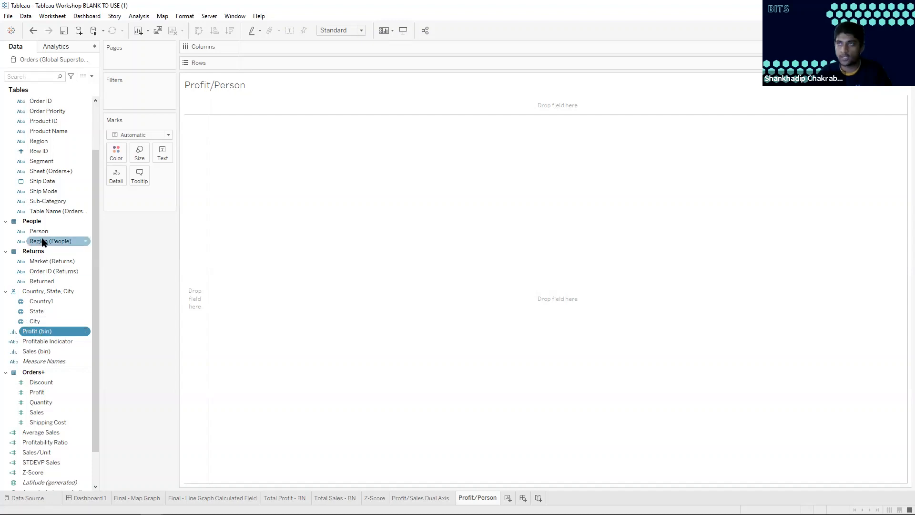
# Place Person on Columns and add Profit (bin) to the marks as Detail
pyautogui.scroll(1, 38, 241)
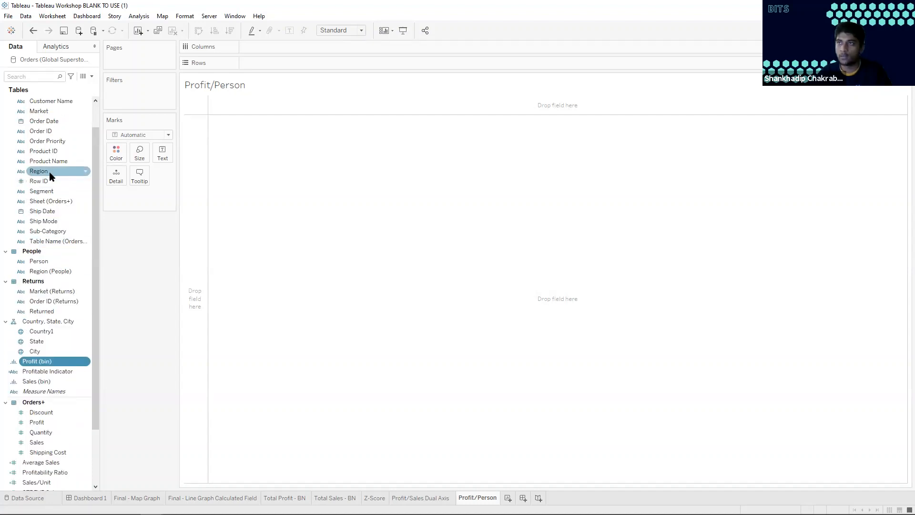
pyautogui.moveTo(47, 261); pyautogui.dragTo(293, 46)
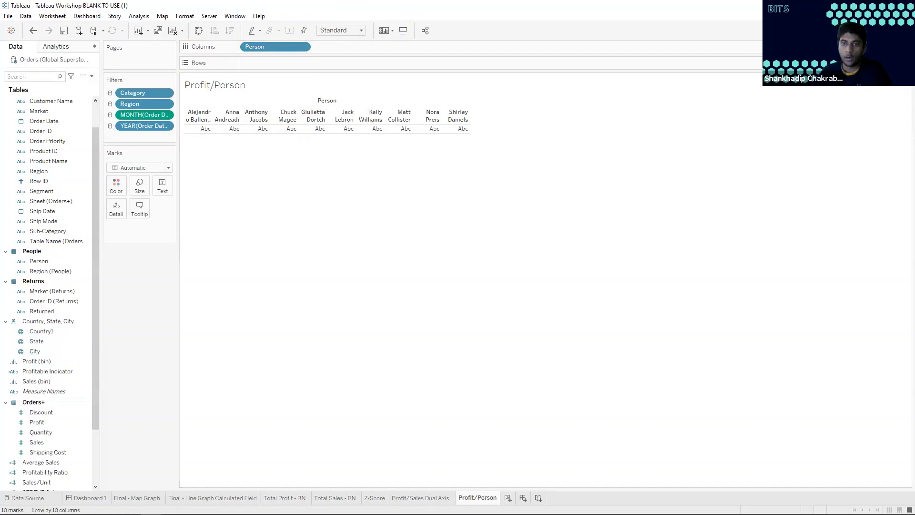
pyautogui.click(48, 363)
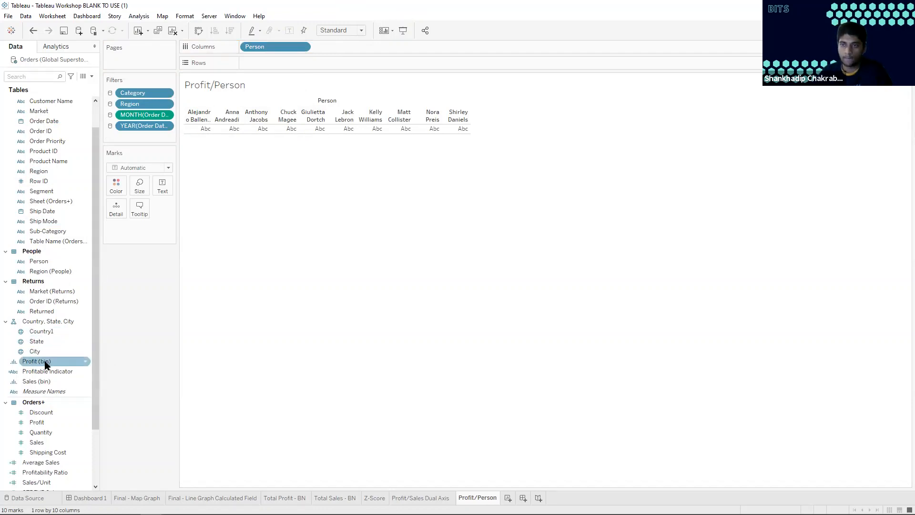
pyautogui.moveTo(45, 365); pyautogui.dragTo(118, 210)
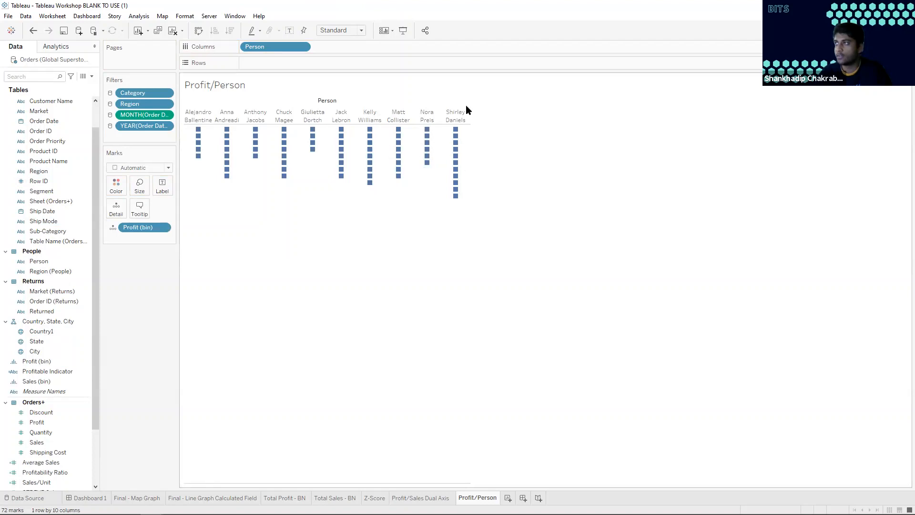
pyautogui.moveTo(454, 147)
pyautogui.click(65, 49)
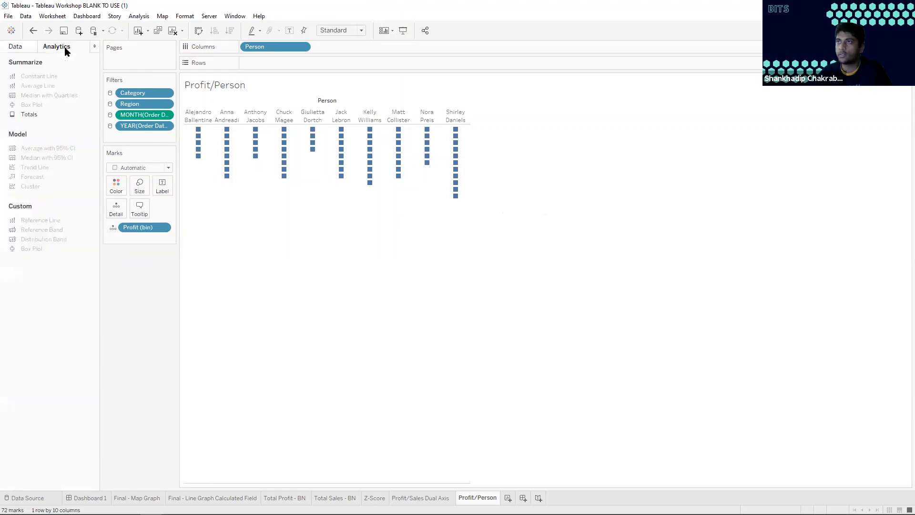
pyautogui.click(24, 47)
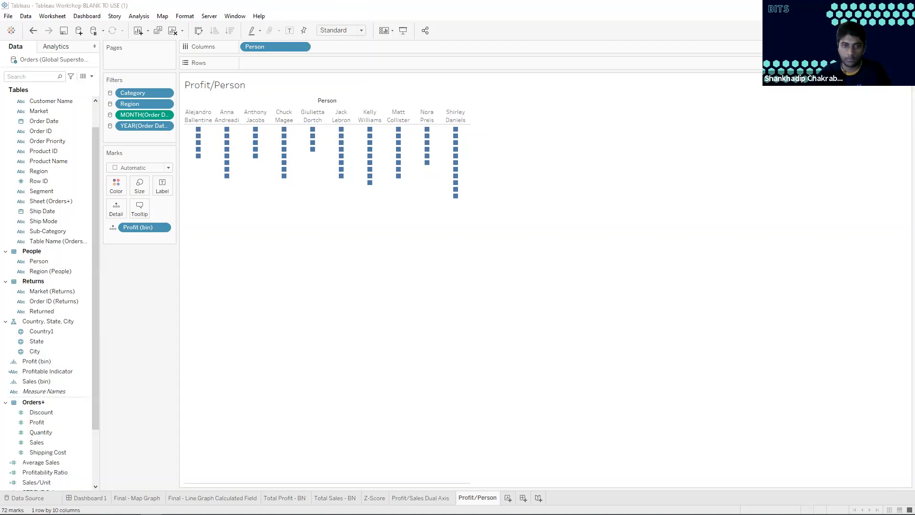
# Create another worksheet and name it Profit vs. Sales
pyautogui.click(508, 498)
pyautogui.click(508, 498)
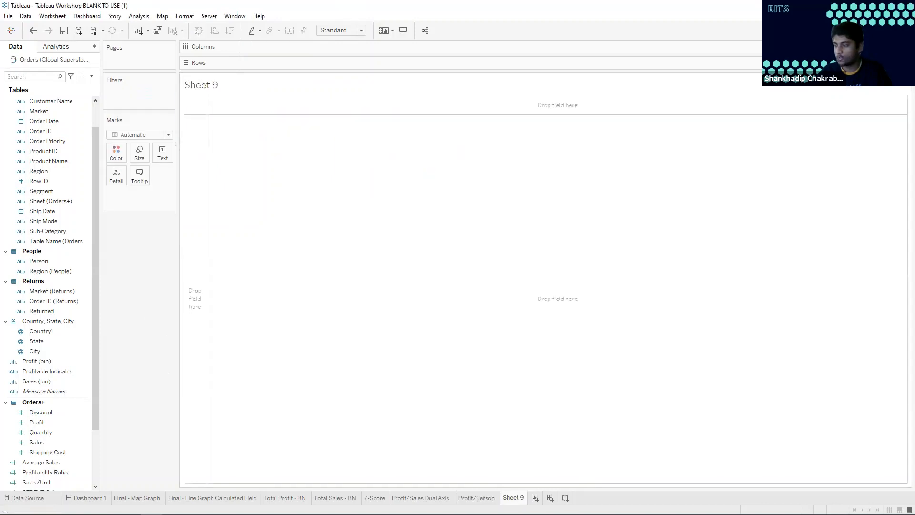
pyautogui.doubleClick(513, 497)
pyautogui.write('Profit vs. Sales')
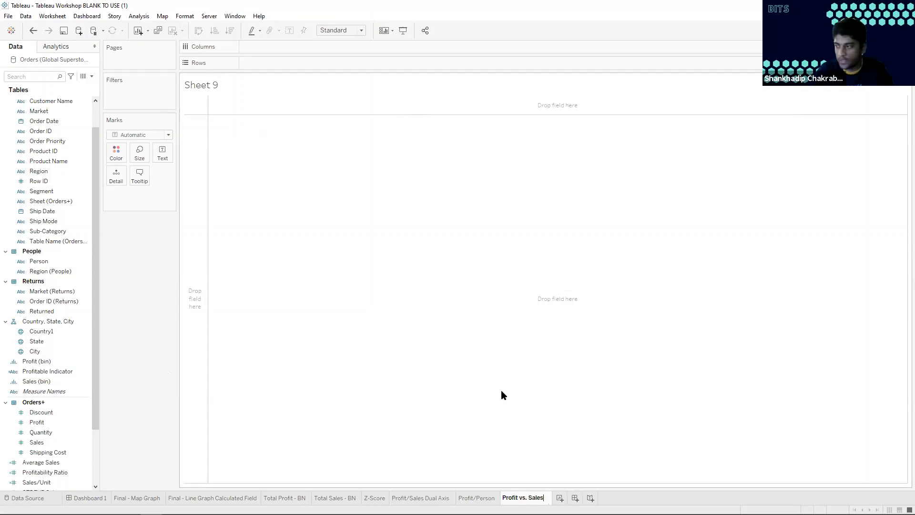
pyautogui.press('Return')
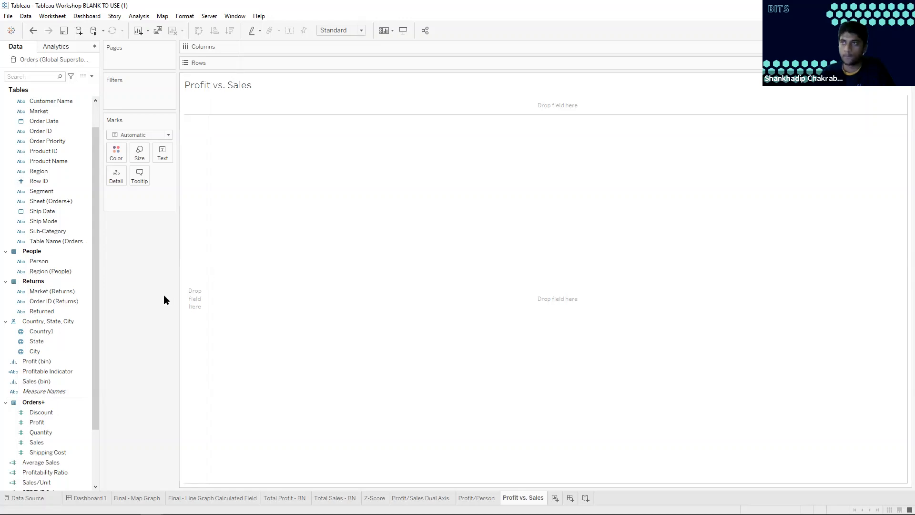
# Place Sales on Rows and Profit on Columns in the Profit vs. Sales worksheet
pyautogui.scroll(-2, 55, 393)
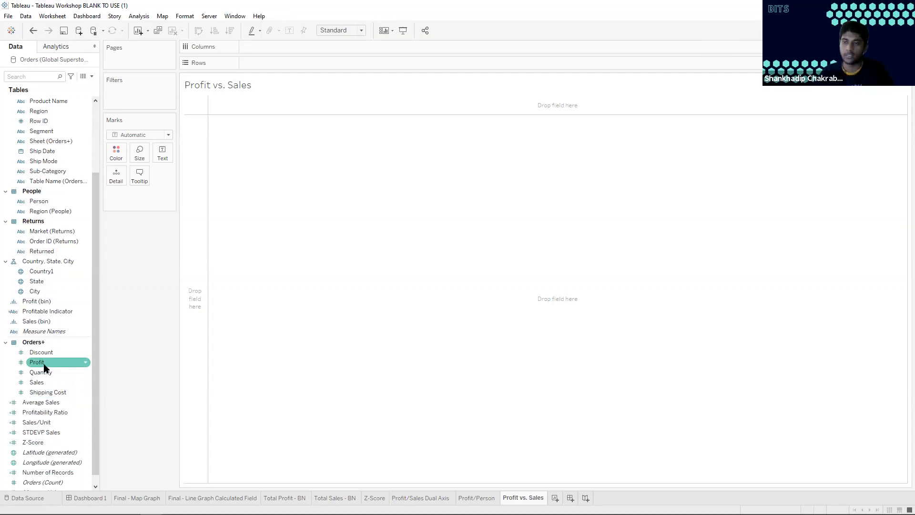
pyautogui.moveTo(733, 448)
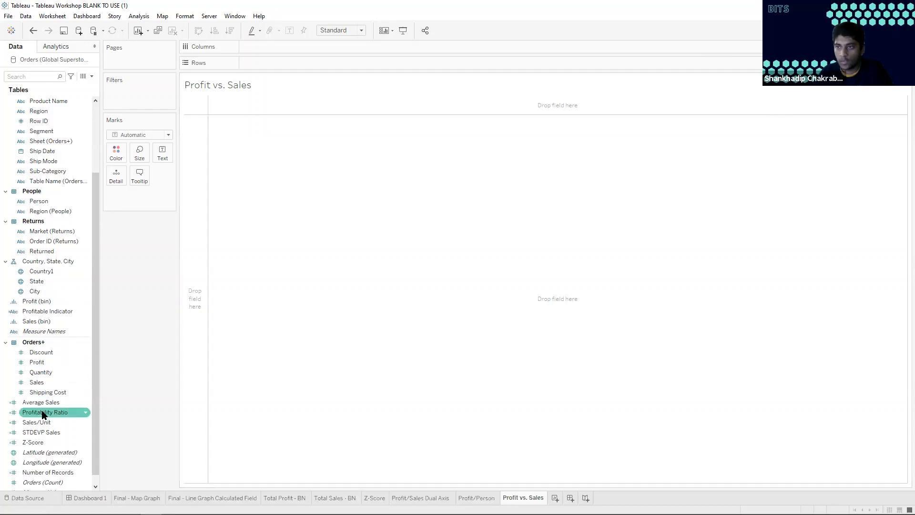
pyautogui.moveTo(40, 386); pyautogui.dragTo(275, 64)
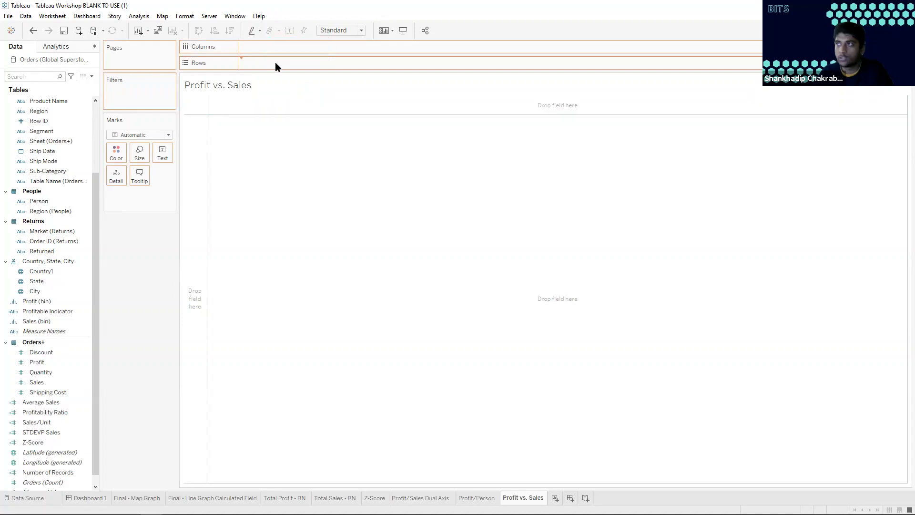
pyautogui.moveTo(55, 364); pyautogui.dragTo(279, 45)
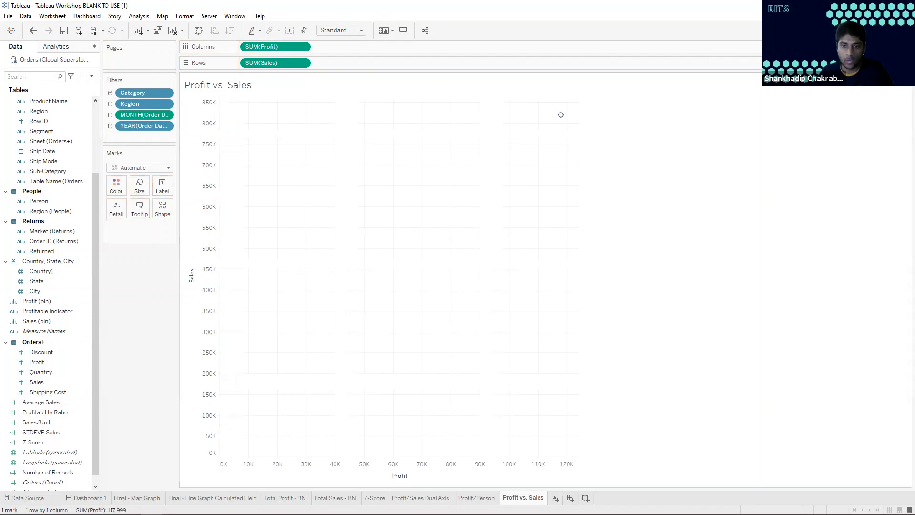
# Add Country1 to the marks as Detail and inspect the outlying points of the scatter plot
pyautogui.scroll(3, 67, 200)
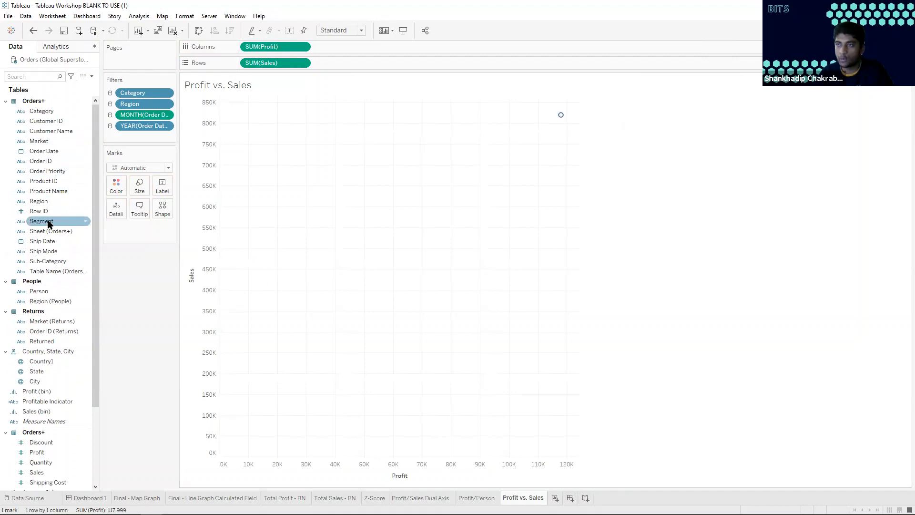
pyautogui.moveTo(41, 361); pyautogui.dragTo(117, 210)
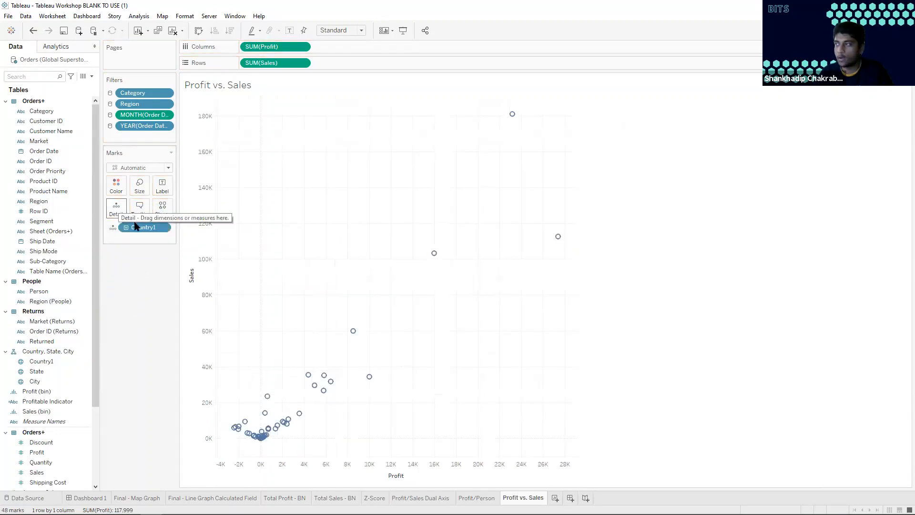
pyautogui.moveTo(514, 116)
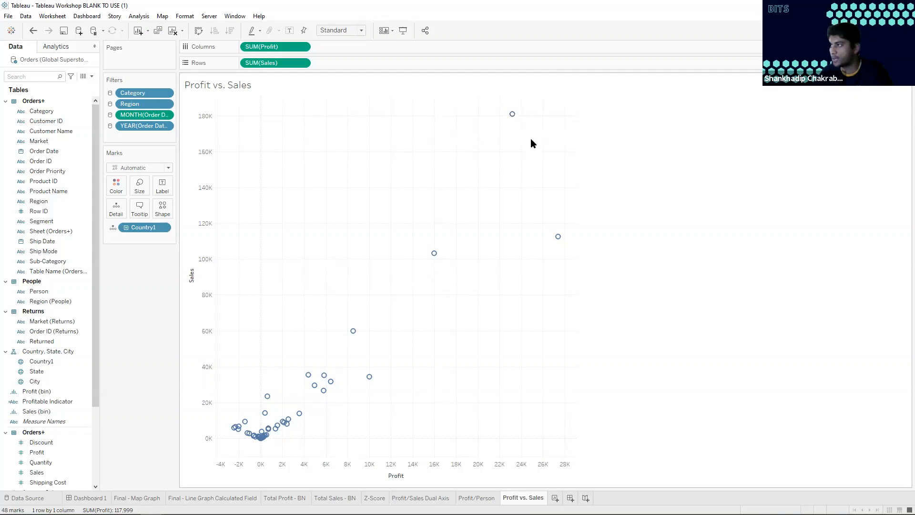
pyautogui.moveTo(558, 237)
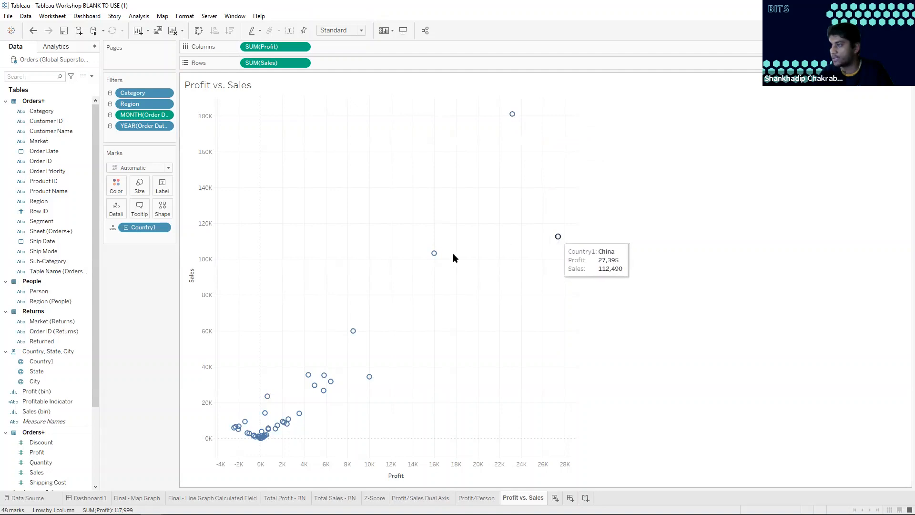
pyautogui.moveTo(353, 332)
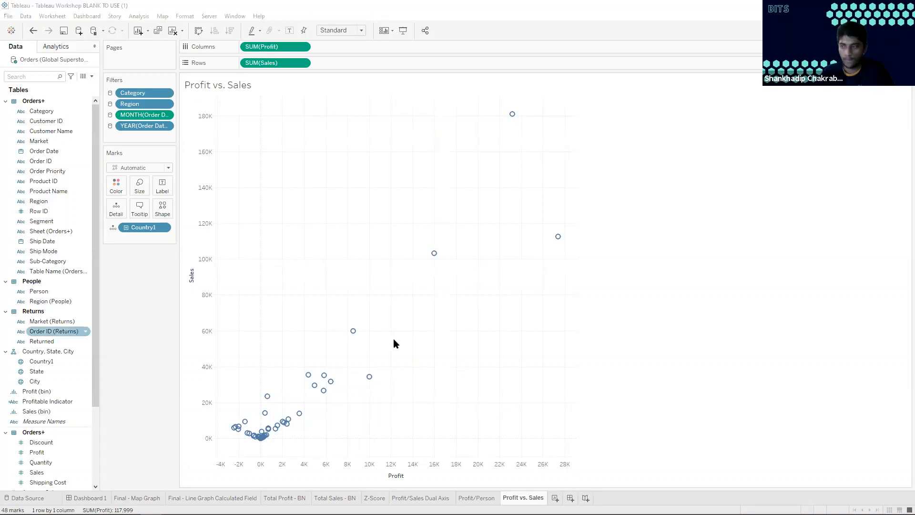
# Create another worksheet and build a pie chart of Sales by Market using the suggested chart types
pyautogui.click(555, 497)
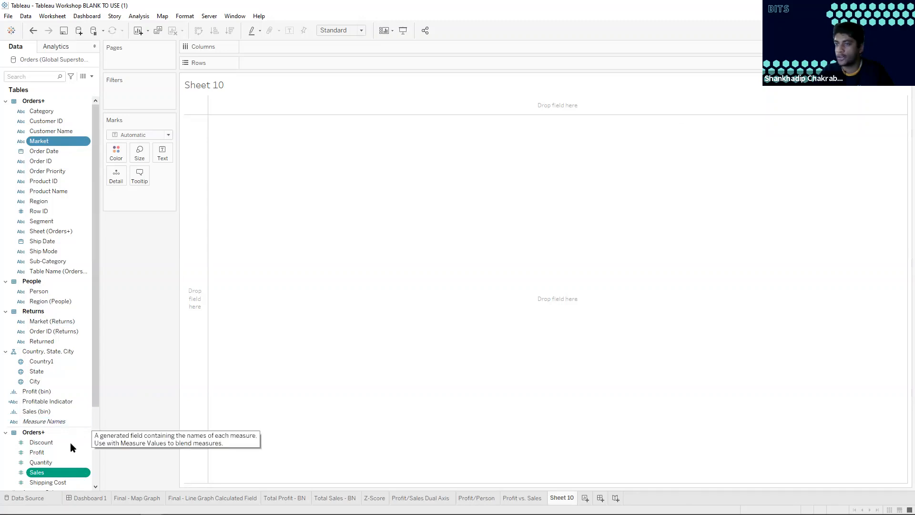
pyautogui.click(52, 473)
pyautogui.click(48, 142)
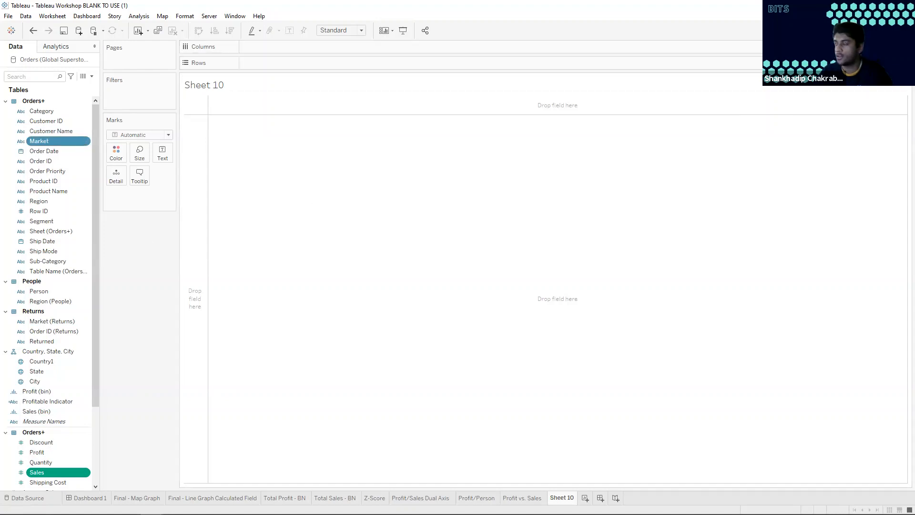
pyautogui.click(893, 31)
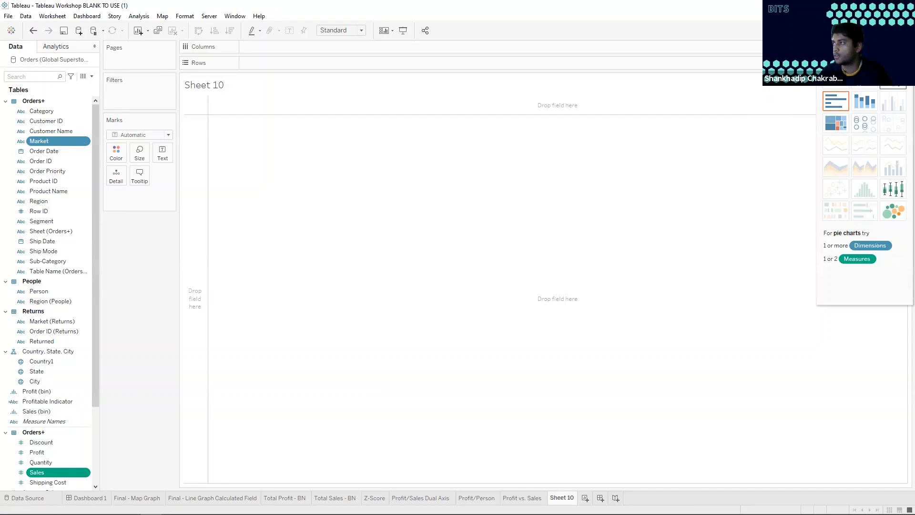
pyautogui.click(893, 79)
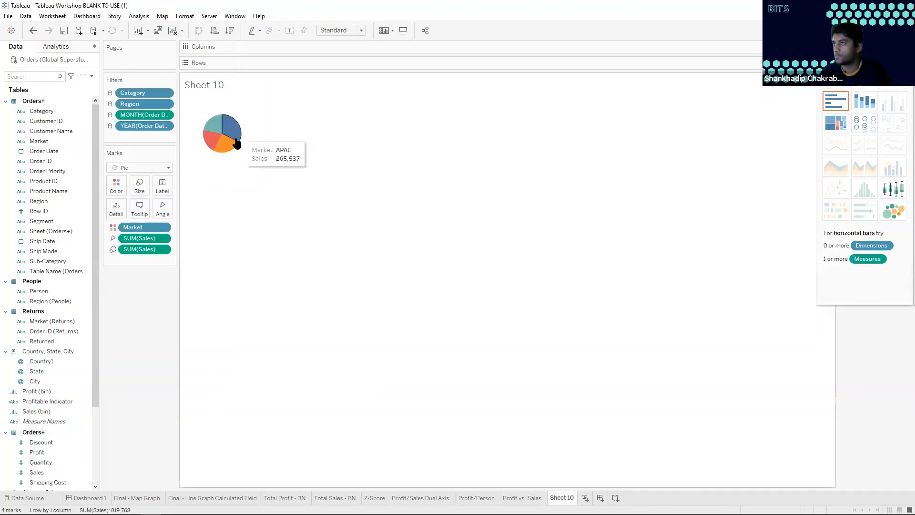
pyautogui.click(895, 31)
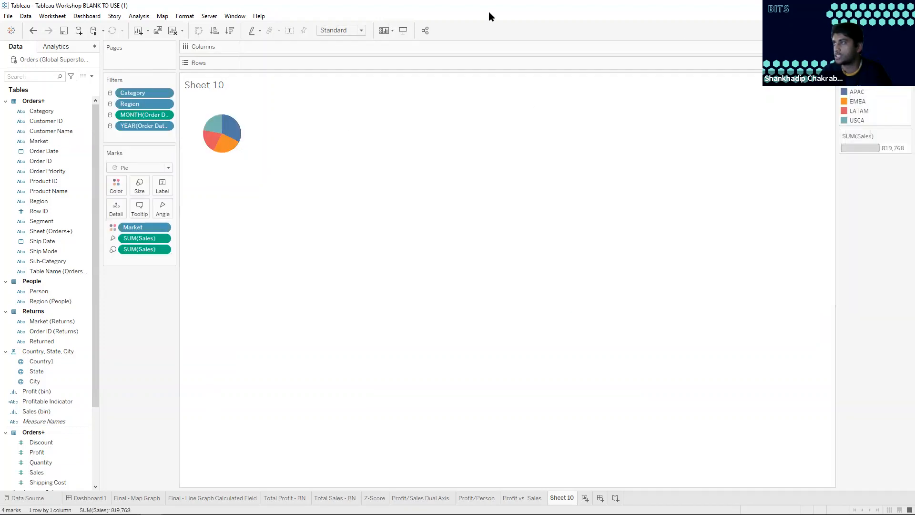
# Fit the pie chart to Entire View and set the mark labels of all slices to always show
pyautogui.click(363, 30)
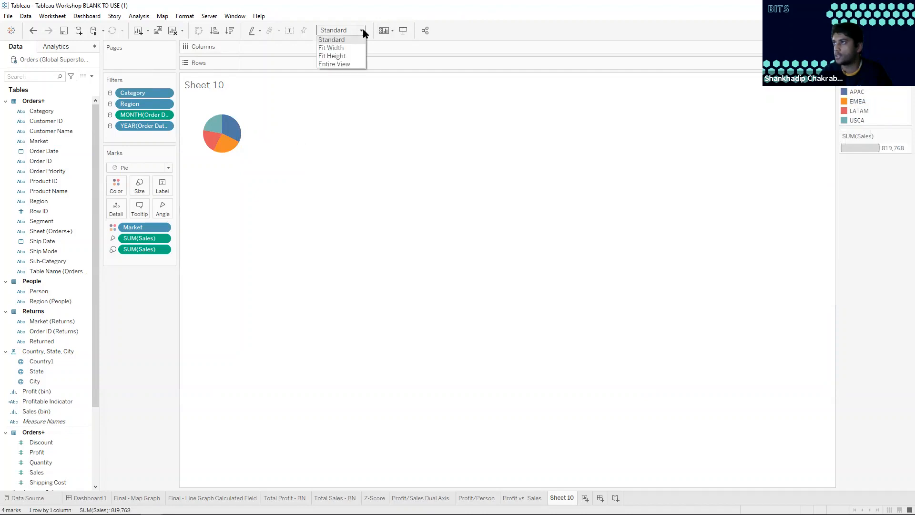
pyautogui.click(340, 64)
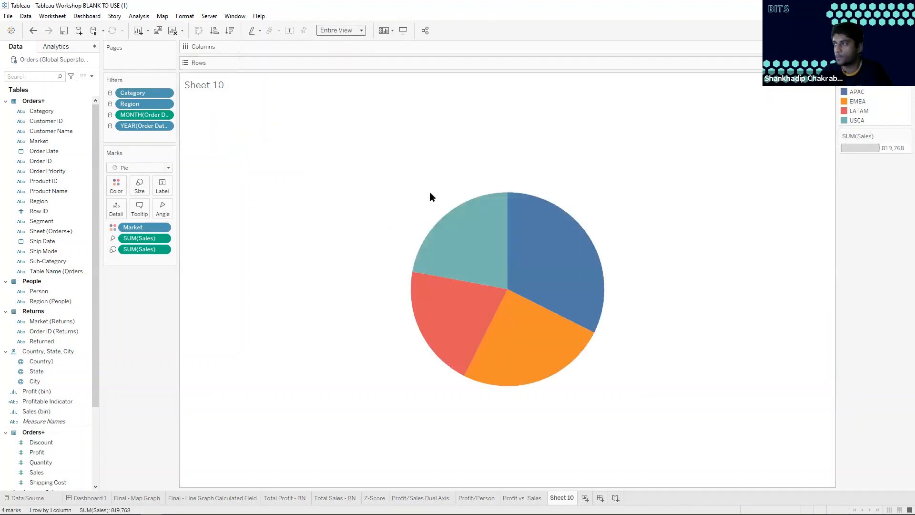
pyautogui.moveTo(476, 247)
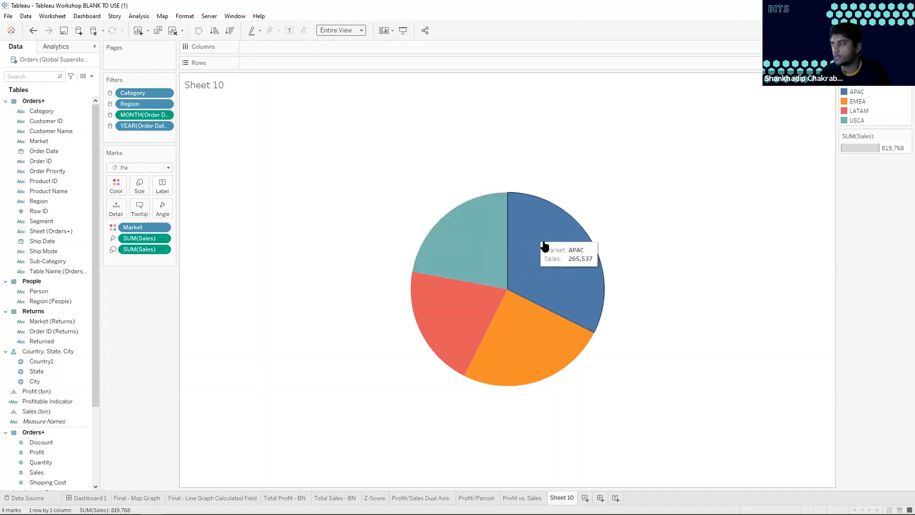
pyautogui.moveTo(423, 186); pyautogui.dragTo(568, 368)
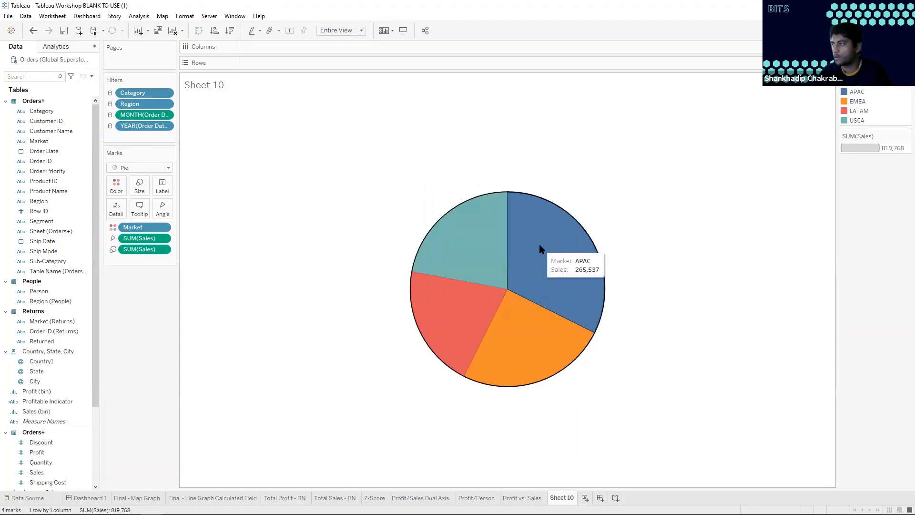
pyautogui.rightClick(541, 247)
pyautogui.moveTo(577, 314)
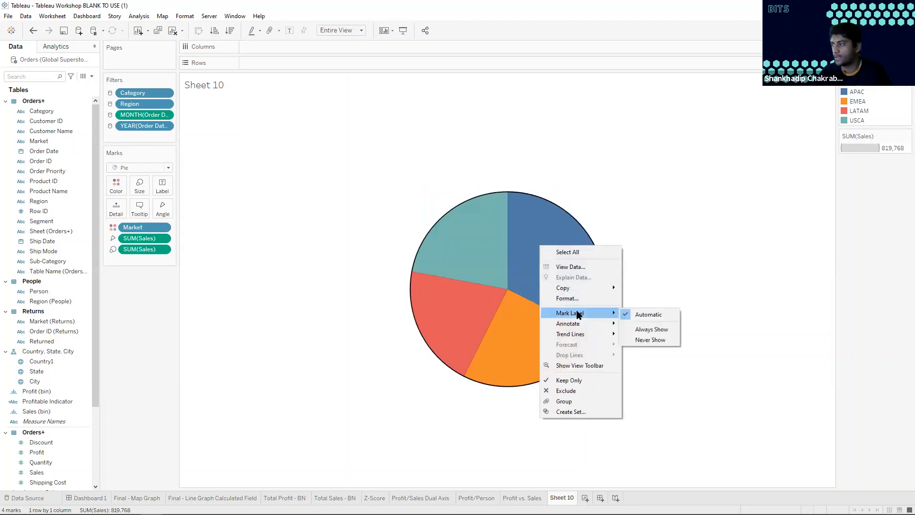
pyautogui.click(652, 328)
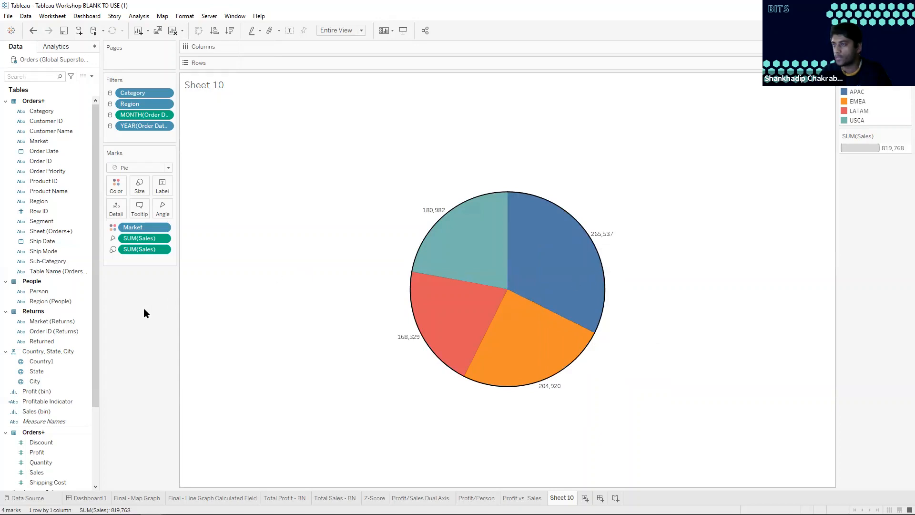
# Label the pie slices with both Market and the sum of Sales
pyautogui.click(50, 182)
pyautogui.moveTo(38, 141); pyautogui.dragTo(166, 186)
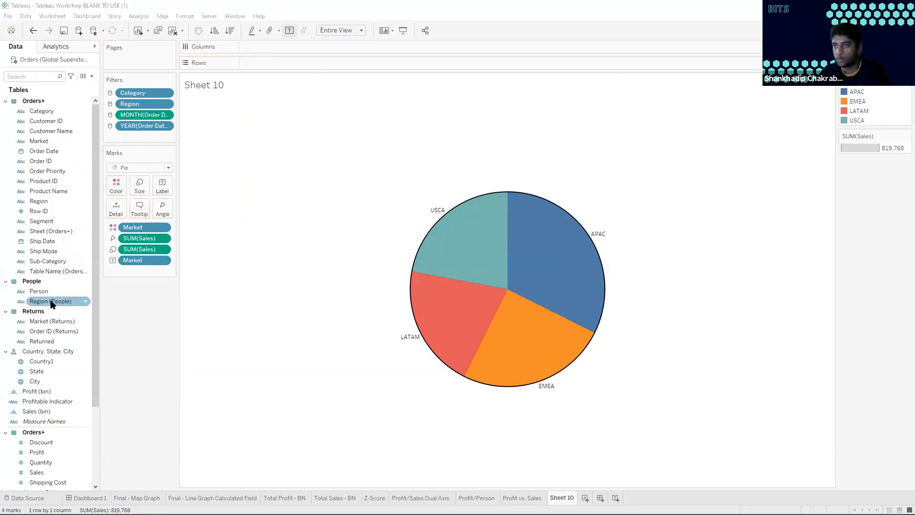
pyautogui.moveTo(467, 273)
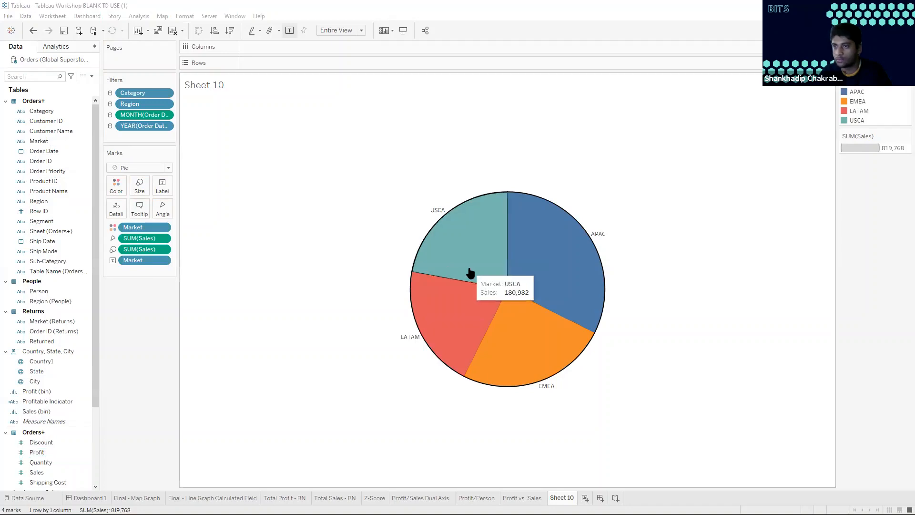
pyautogui.moveTo(138, 249); pyautogui.dragTo(163, 186)
pyautogui.click(162, 186)
pyautogui.click(765, 269)
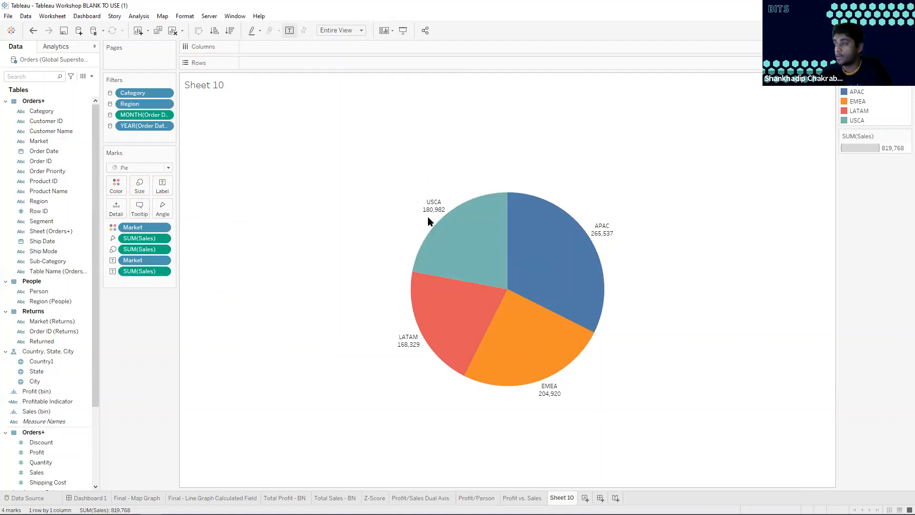
# Rename the pie chart worksheet to "sales by market" and create another worksheet
pyautogui.doubleClick(562, 498)
pyautogui.write('sales by market')
pyautogui.press('Return')
pyautogui.hotkey('ctrl', 'm')
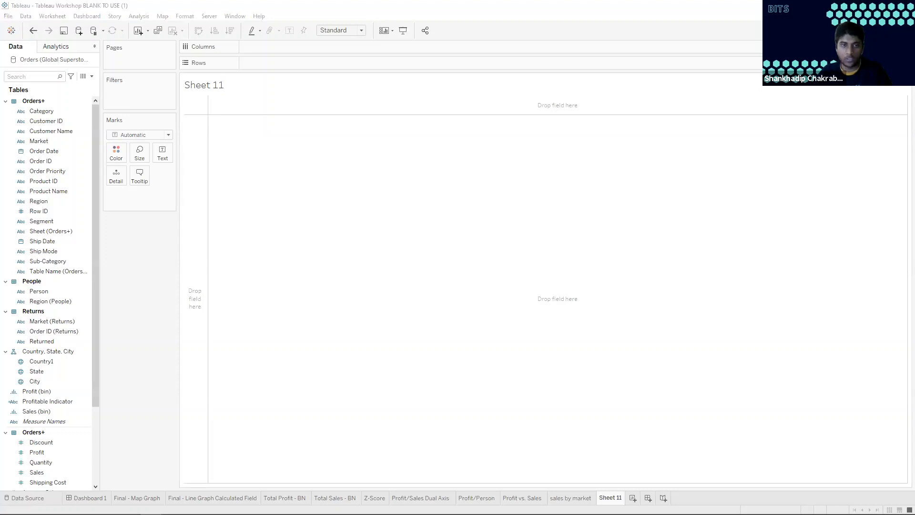
# Add Category to the new worksheet's filters and compare with the Profit vs. Sales and sales by market worksheets
pyautogui.click(52, 363)
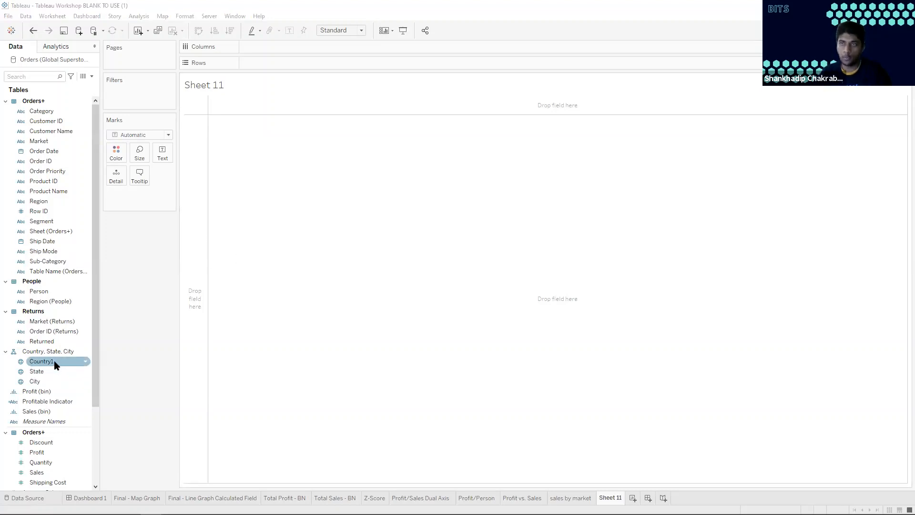
pyautogui.click(46, 342)
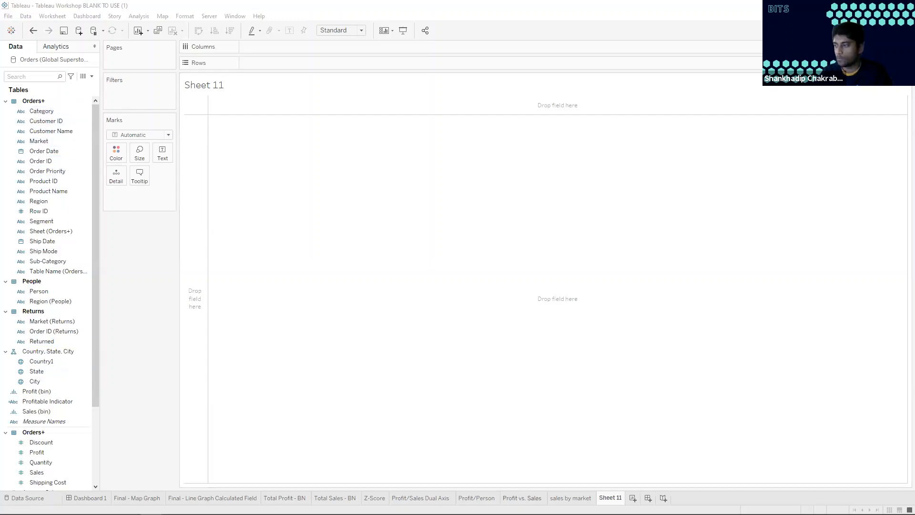
pyautogui.click(525, 499)
pyautogui.click(572, 498)
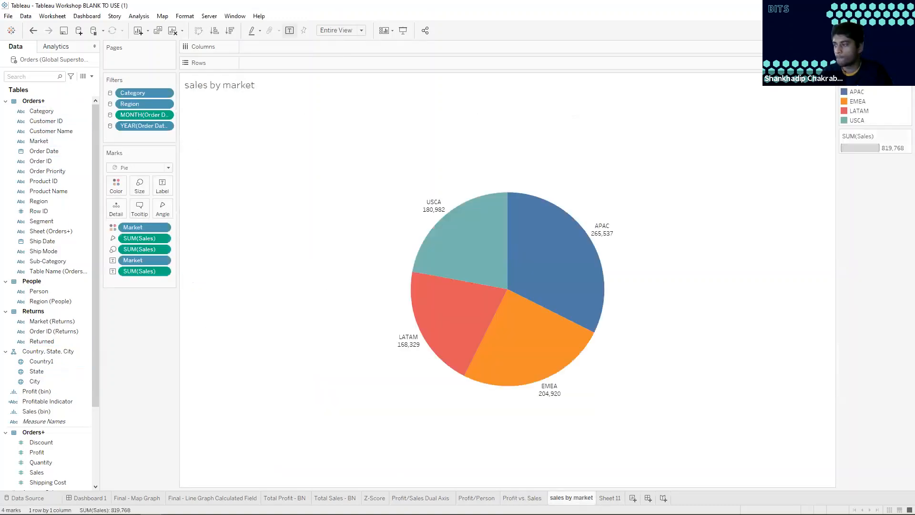
pyautogui.click(610, 497)
pyautogui.moveTo(42, 111); pyautogui.dragTo(124, 91)
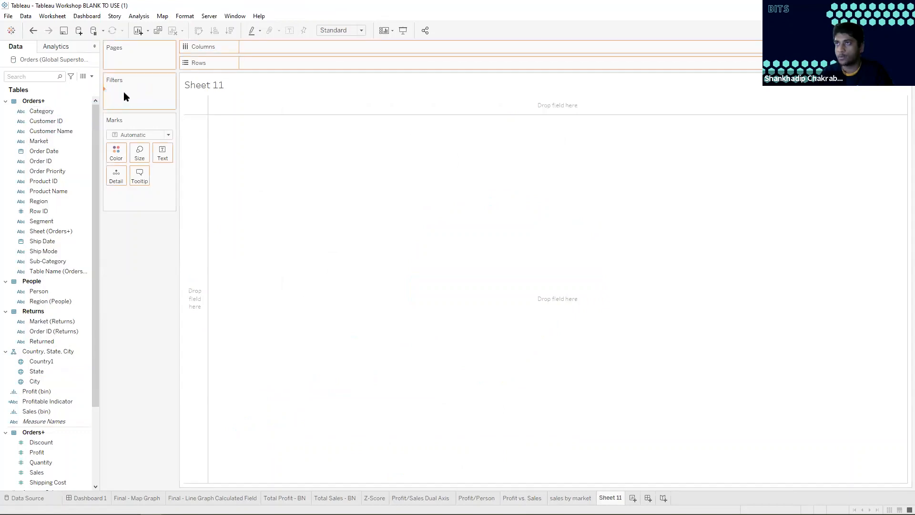
pyautogui.click(559, 498)
pyautogui.click(523, 498)
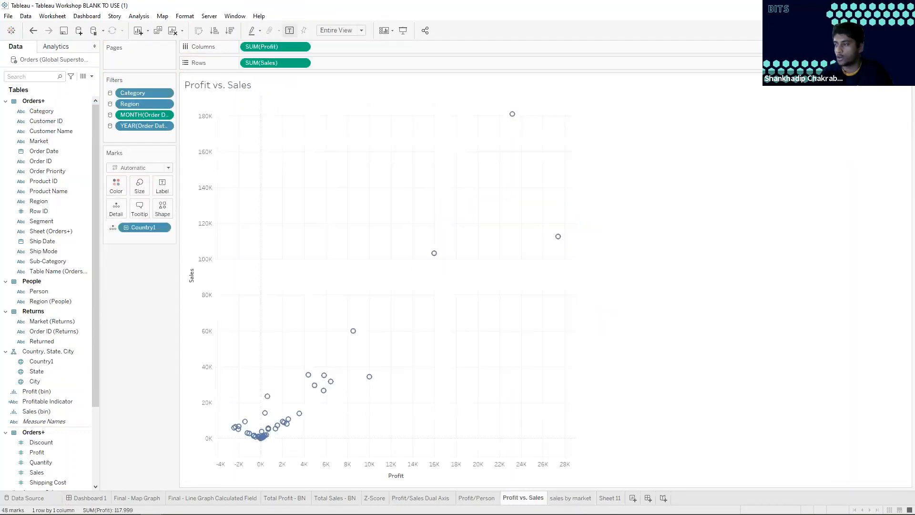
pyautogui.click(609, 497)
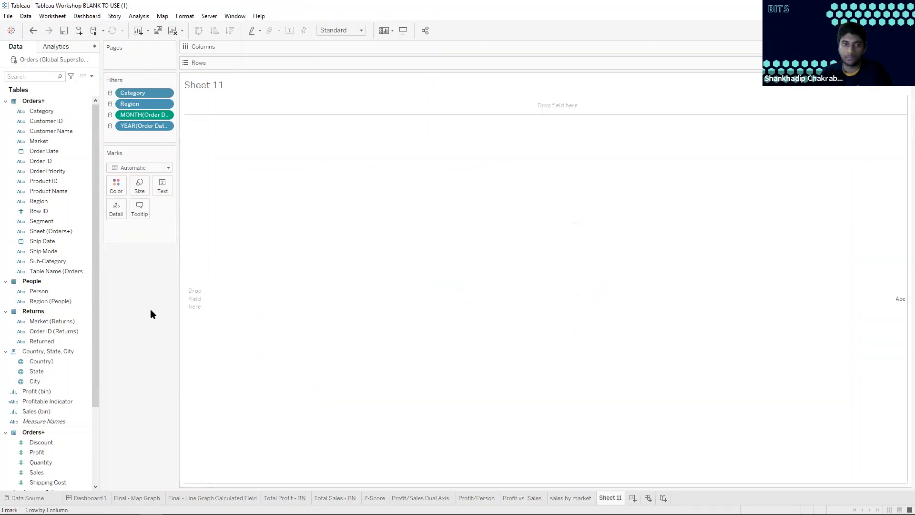
# Review the formula of the Profitability Ratio calculated field and close it without changes
pyautogui.scroll(-3, 55, 419)
pyautogui.rightClick(52, 444)
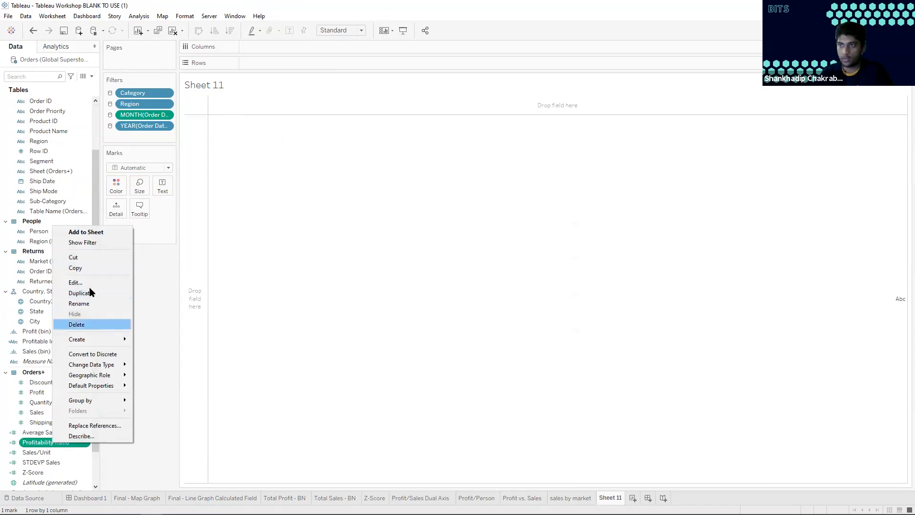
pyautogui.click(75, 283)
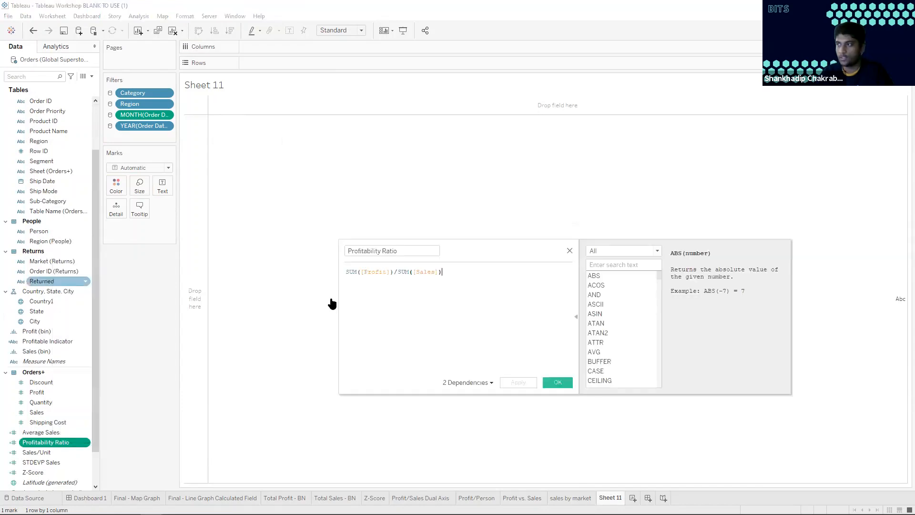
pyautogui.click(449, 278)
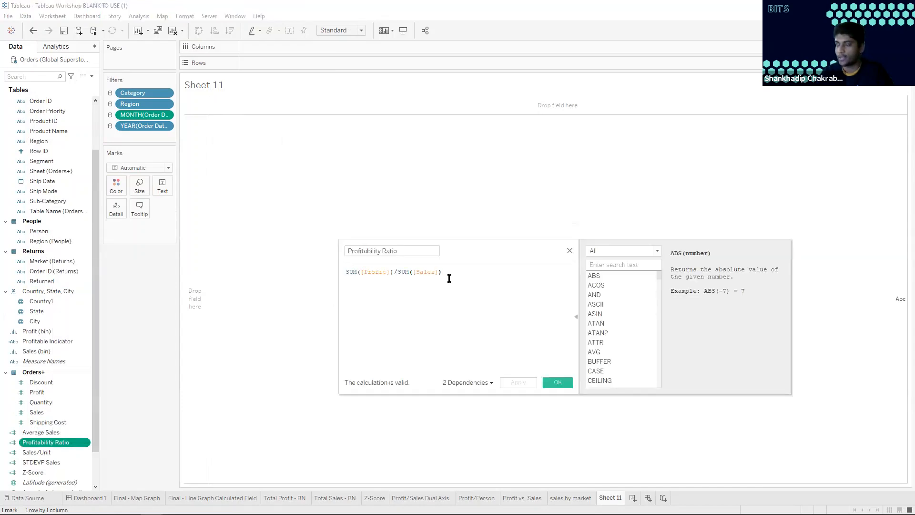
pyautogui.click(571, 251)
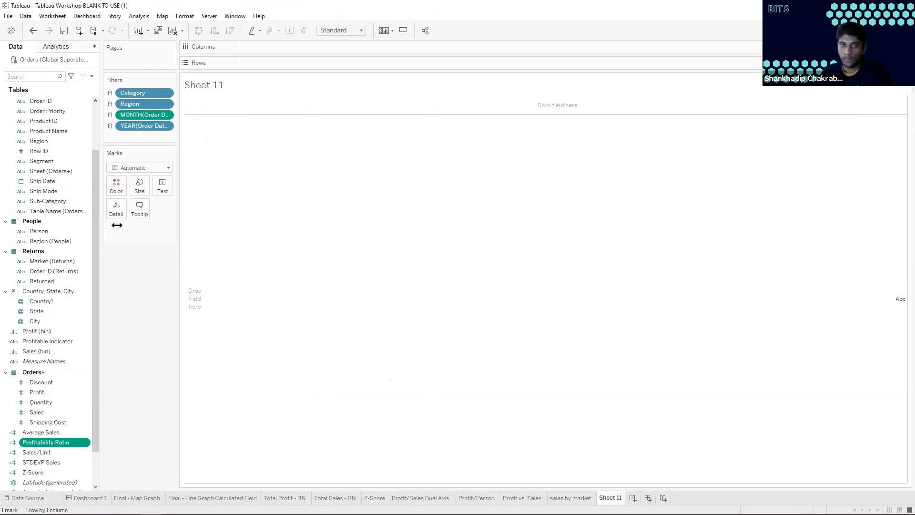
# List Country1 on the rows and show Profitability Ratio as both text and color for each country
pyautogui.moveTo(50, 301); pyautogui.dragTo(271, 61)
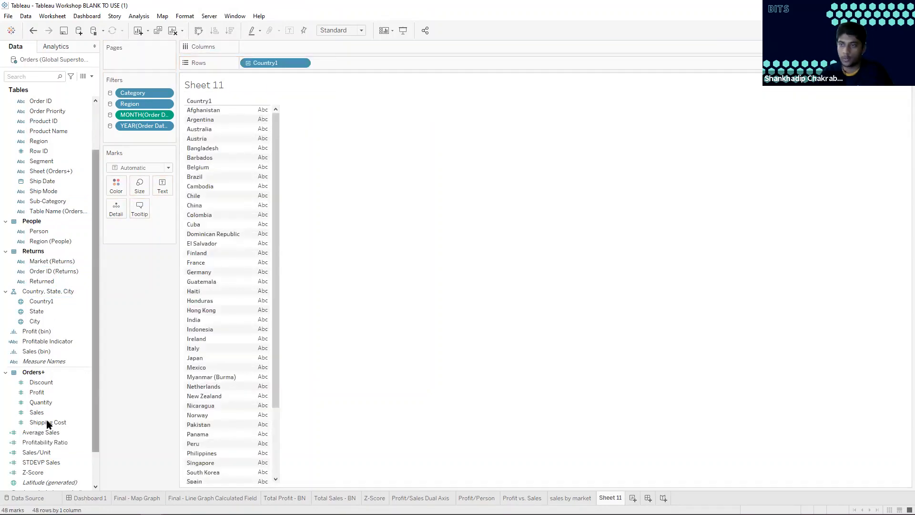
pyautogui.click(45, 443)
pyautogui.moveTo(73, 422); pyautogui.dragTo(258, 227)
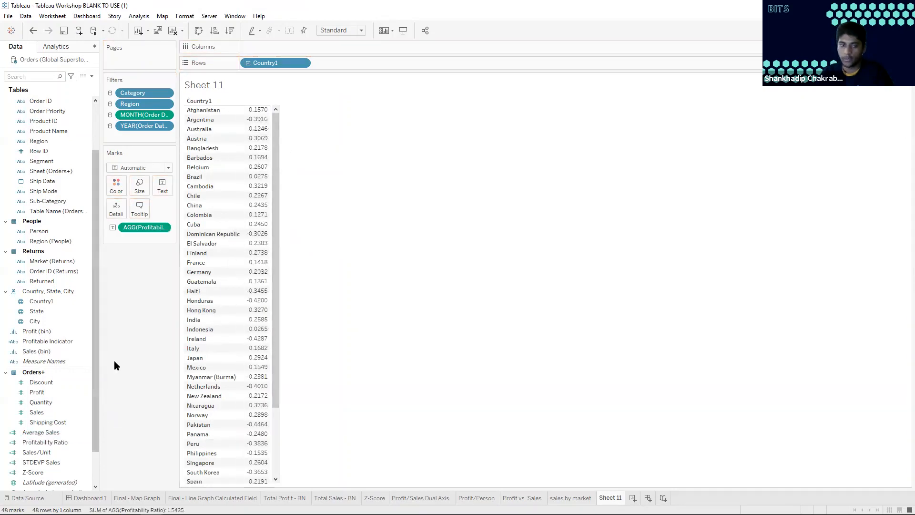
pyautogui.moveTo(45, 443); pyautogui.dragTo(117, 187)
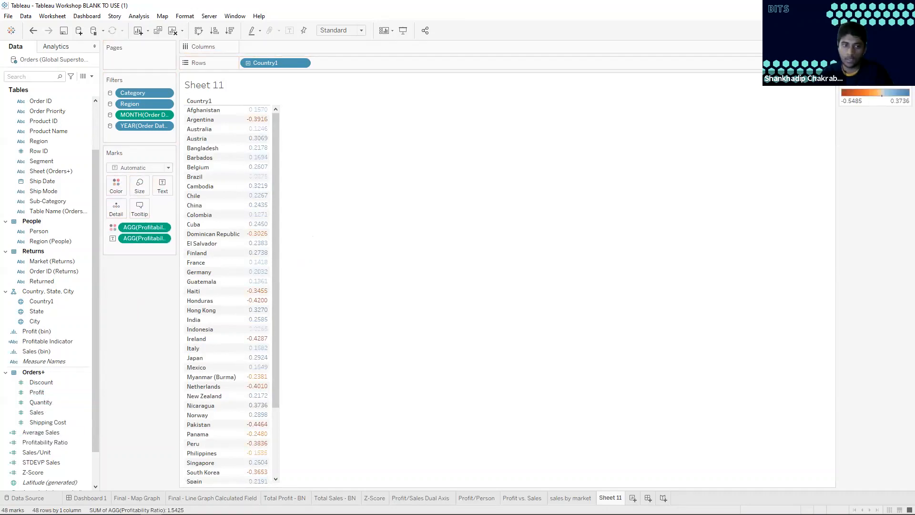
# Convert the country table into a highlight table and look through all its rows
pyautogui.click(895, 30)
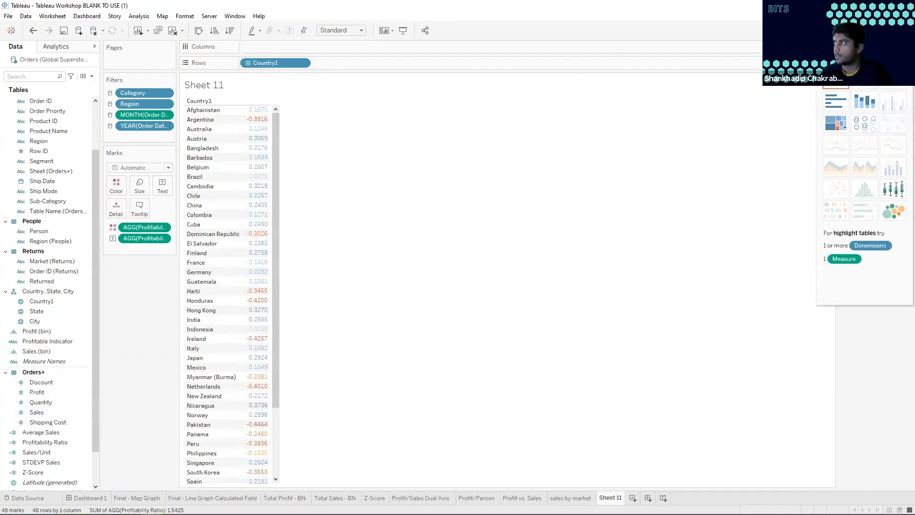
pyautogui.click(893, 57)
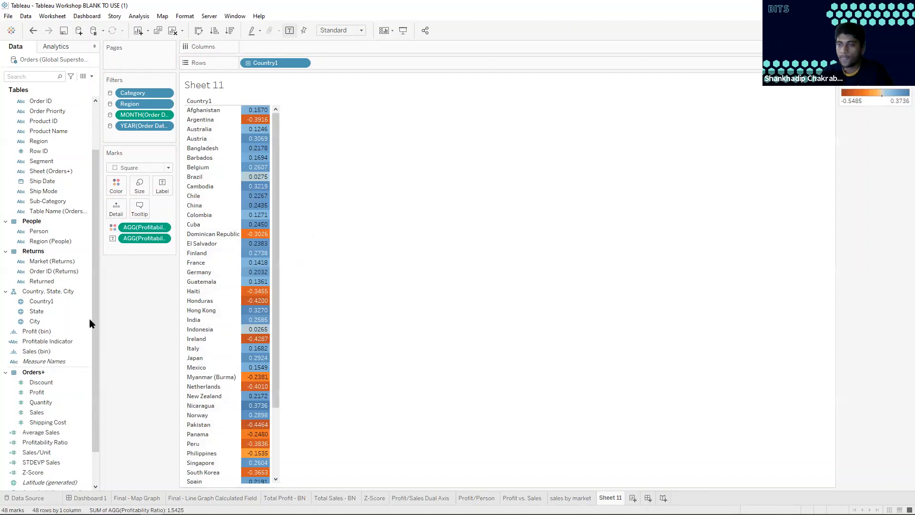
pyautogui.scroll(-1, 228, 292)
pyautogui.scroll(-2, 340, 291)
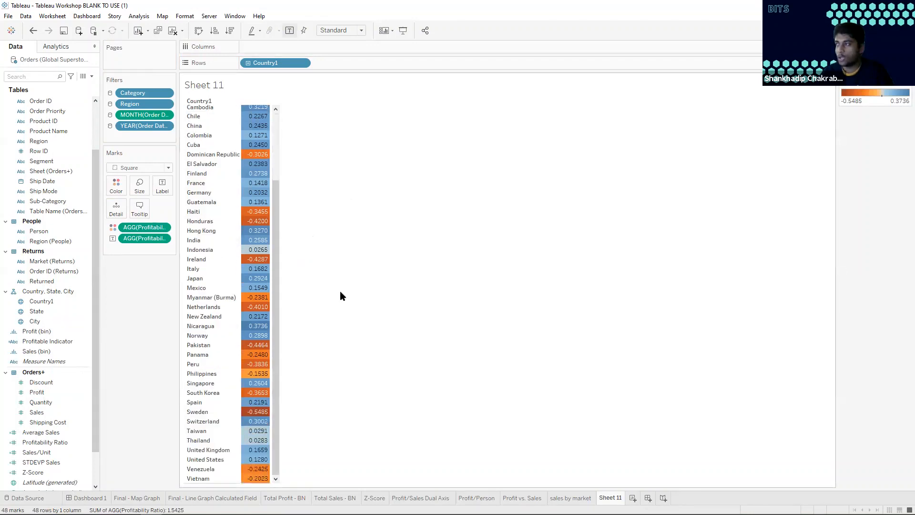
pyautogui.scroll(3, 340, 291)
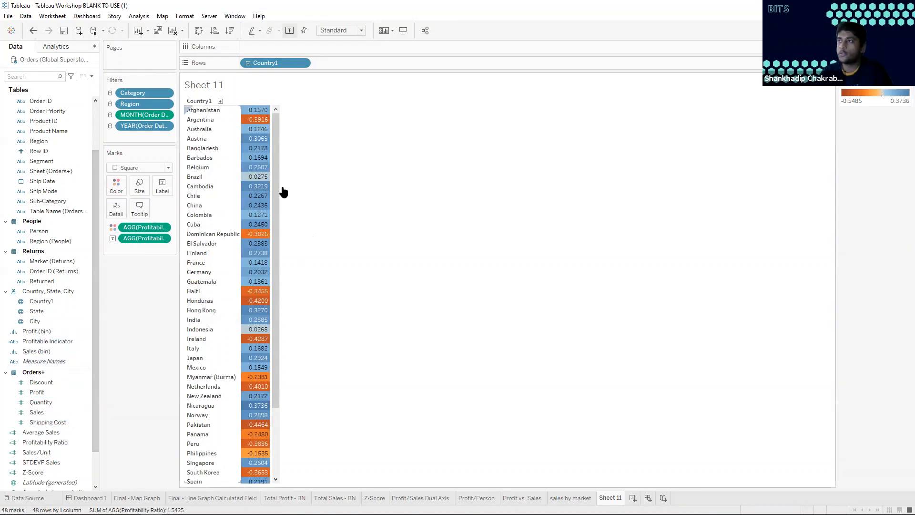
# Add Country1 to the filters and limit it to the top countries by the Profitability Ratio field
pyautogui.click(50, 302)
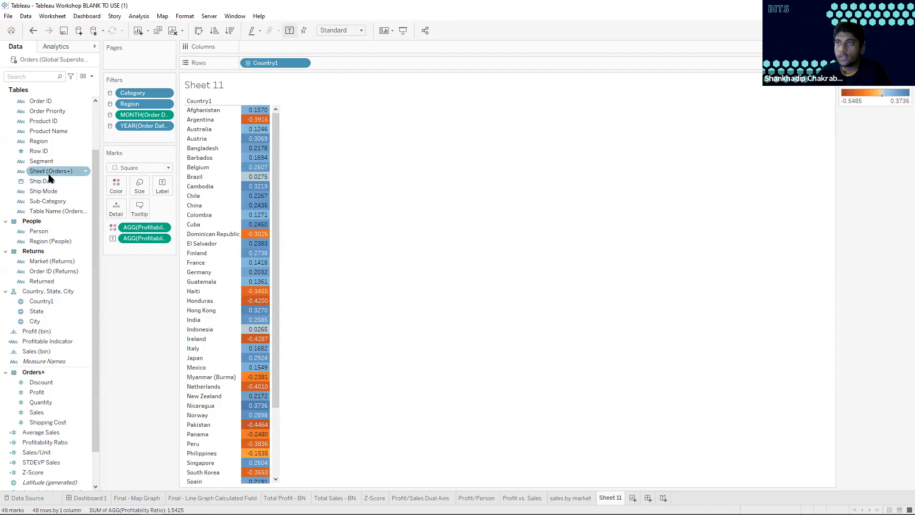
pyautogui.moveTo(46, 302); pyautogui.dragTo(137, 139)
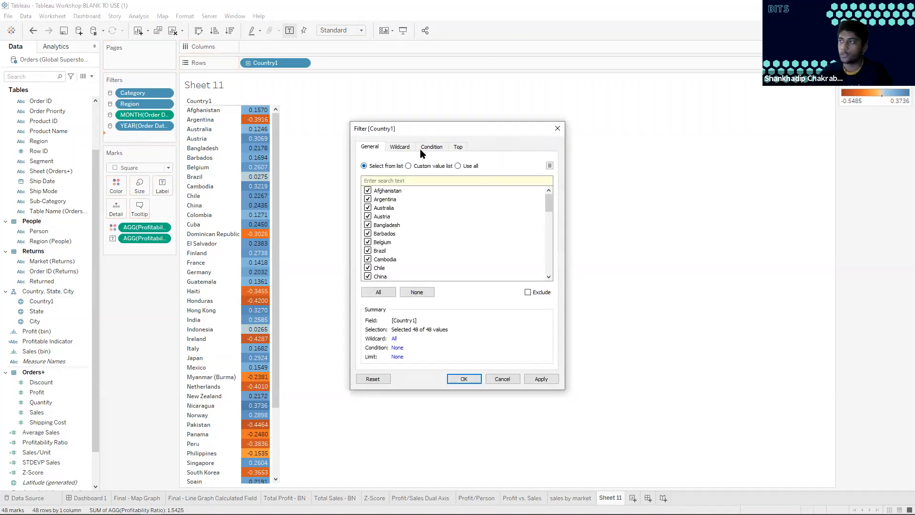
pyautogui.click(461, 145)
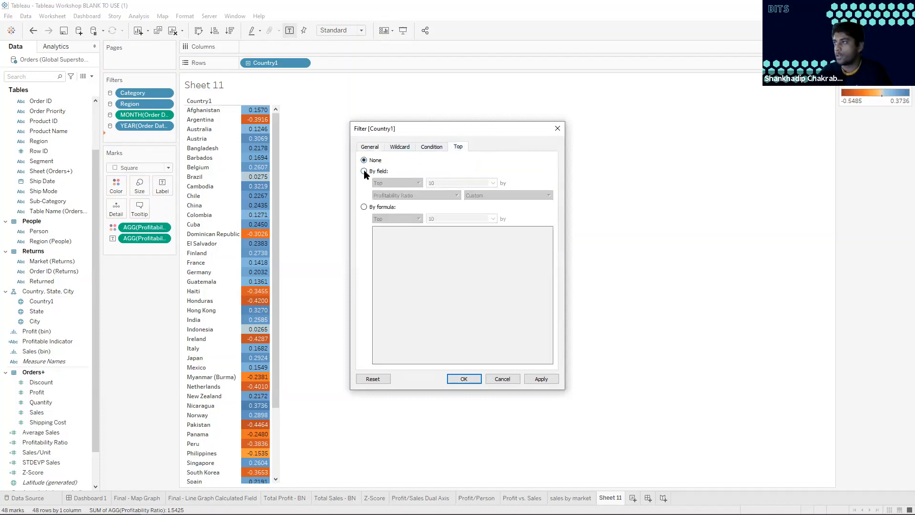
pyautogui.click(364, 171)
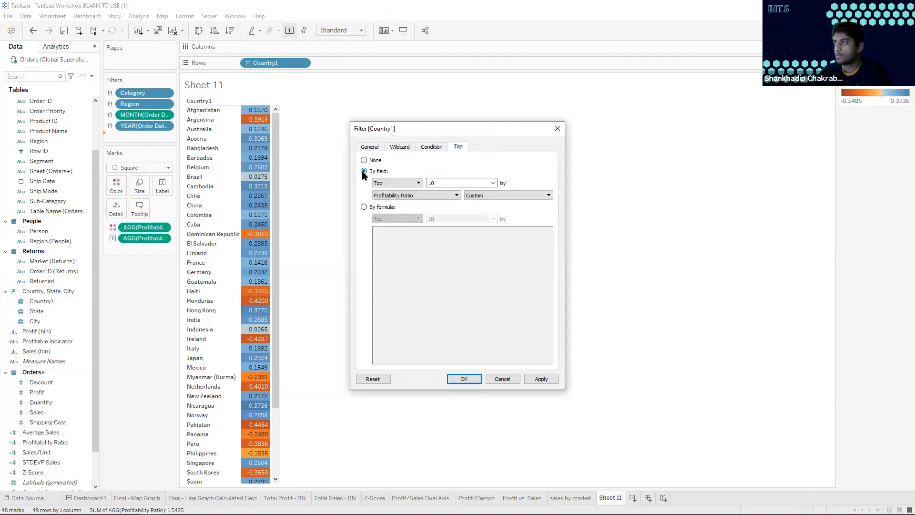
# Create a parameter named "Select Top #" with a maximum of 50 as the filter's top count, and apply the Country1 filter
pyautogui.click(493, 183)
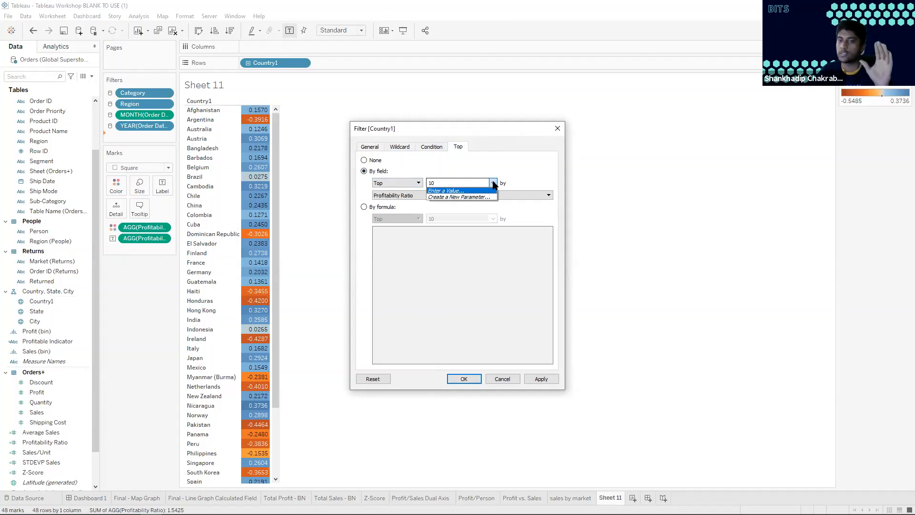
pyautogui.click(462, 197)
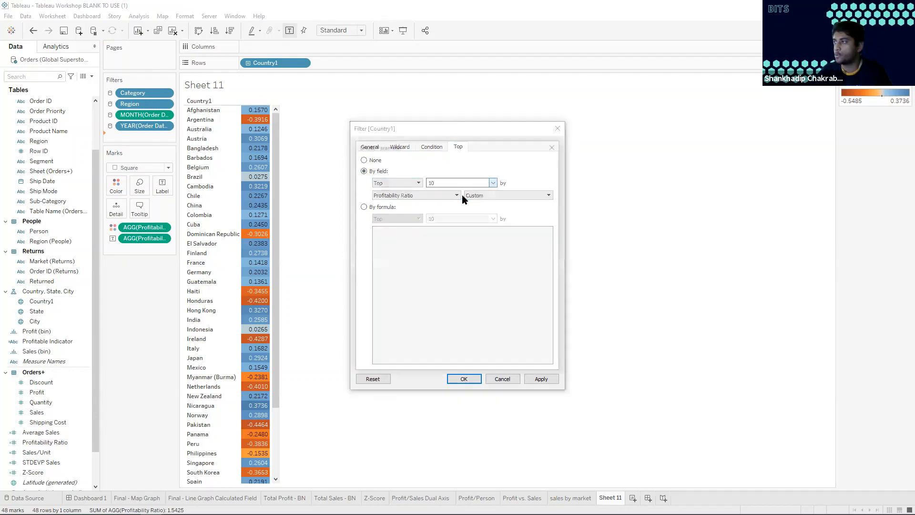
pyautogui.tripleClick(411, 164)
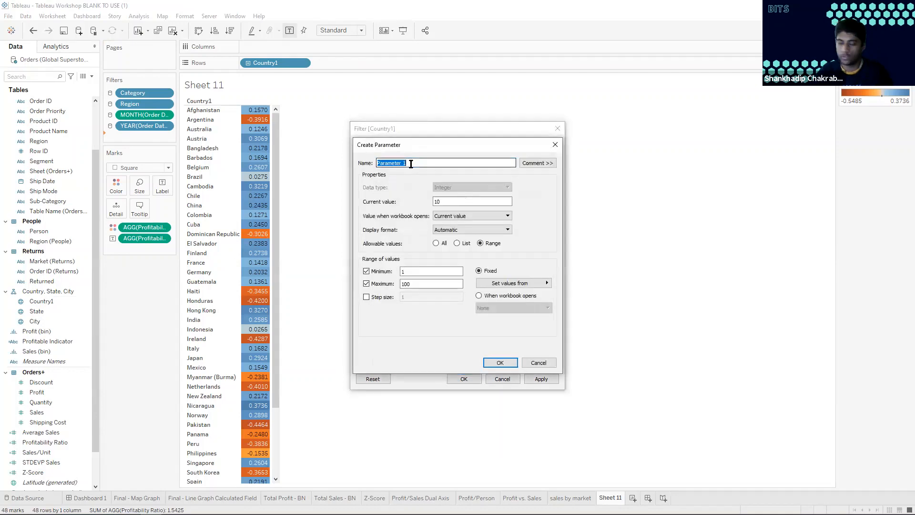
pyautogui.write('Select Top #')
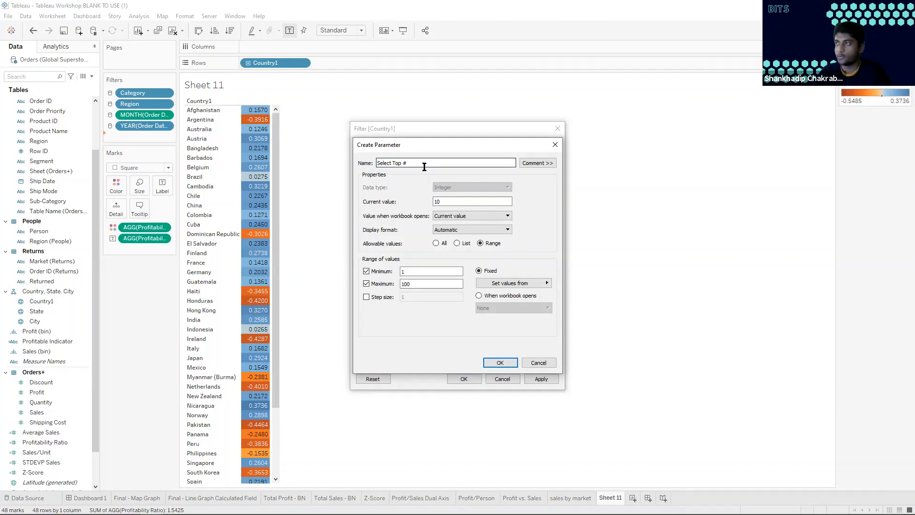
pyautogui.doubleClick(418, 284)
pyautogui.write('50')
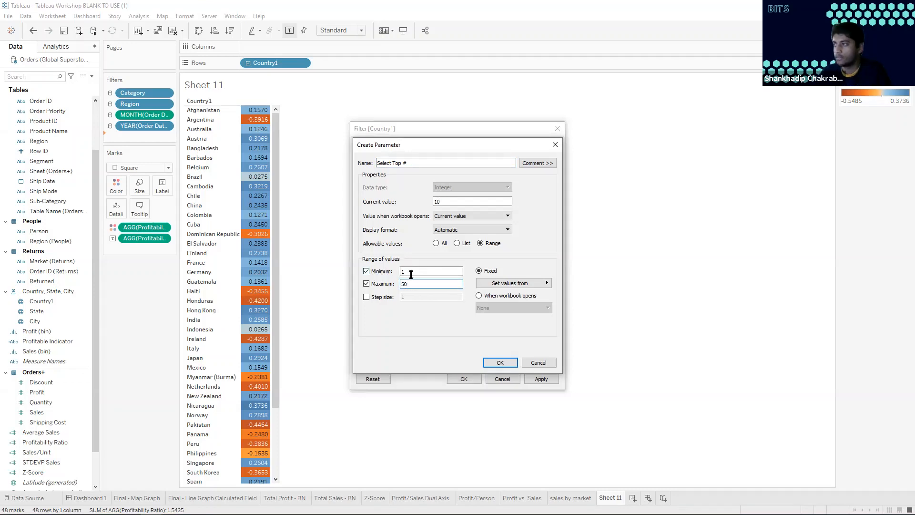
pyautogui.click(500, 363)
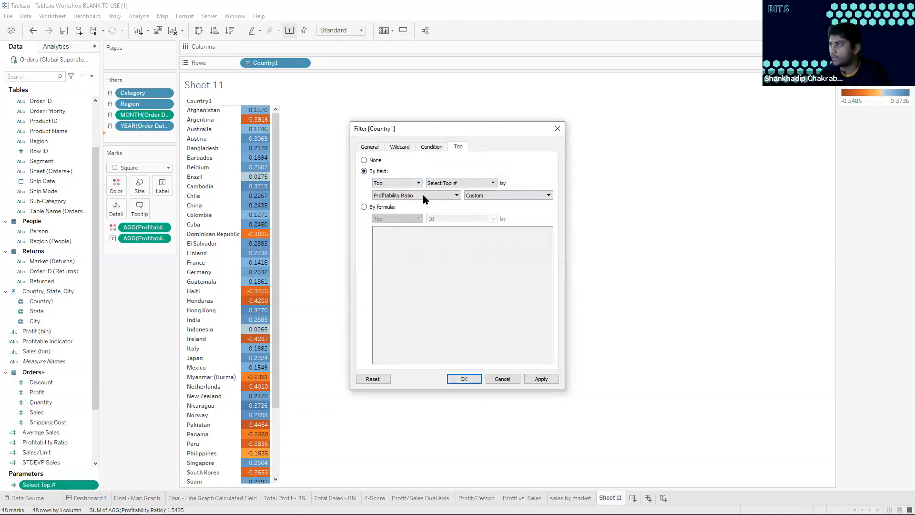
pyautogui.click(465, 377)
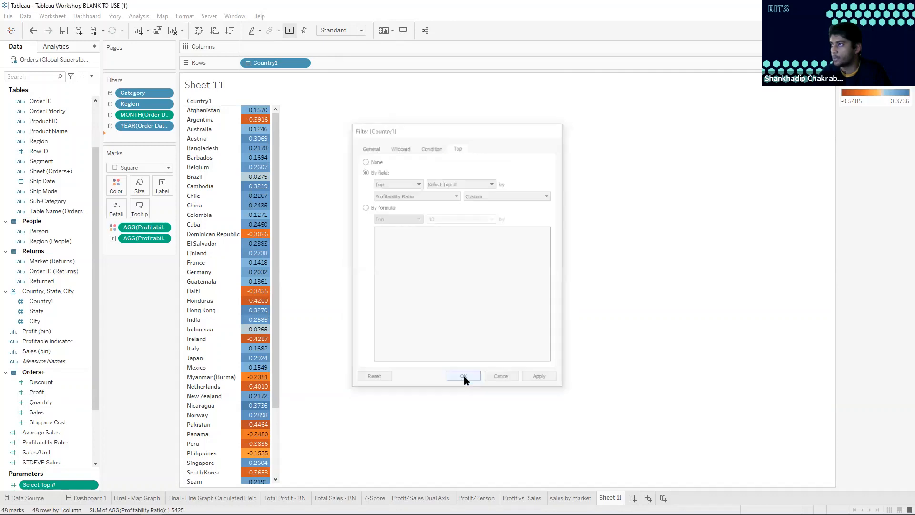
# Enlarge the parameter list area and show the Select Top # parameter control on the worksheet
pyautogui.moveTo(72, 471); pyautogui.dragTo(72, 451)
pyautogui.click(50, 468)
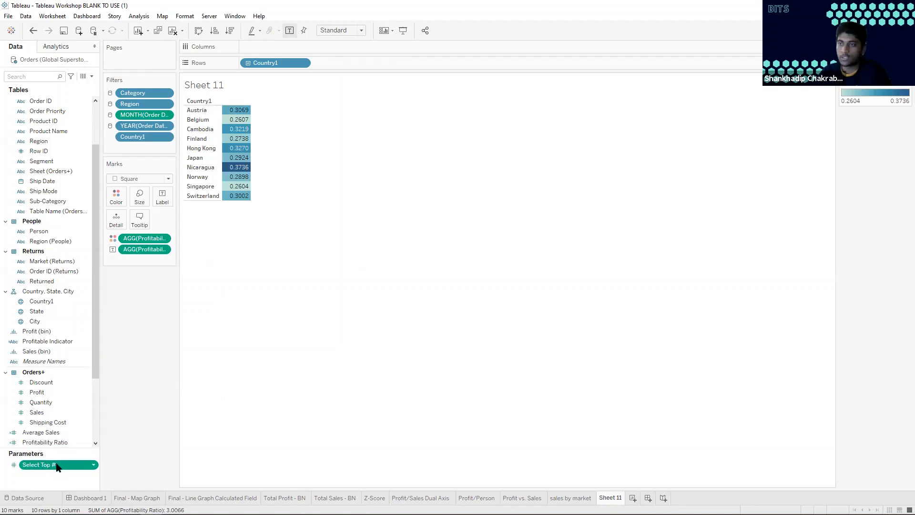
pyautogui.rightClick(57, 467)
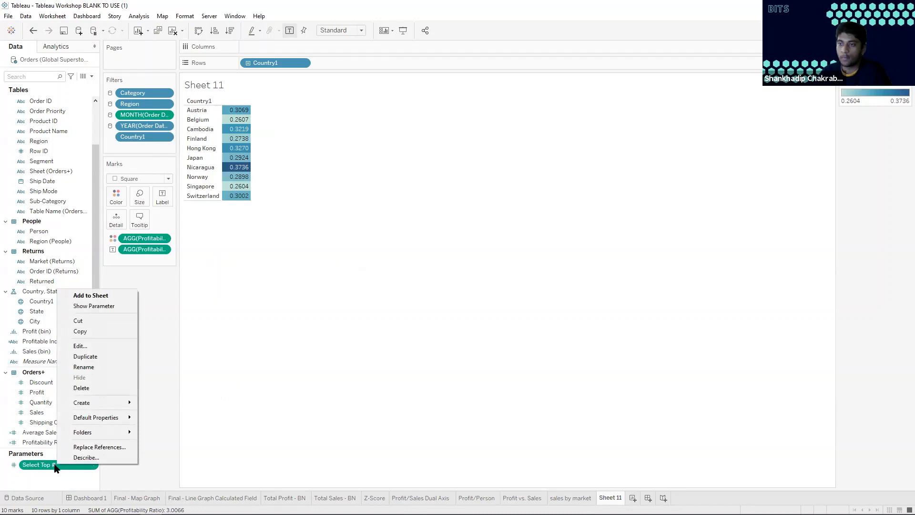
pyautogui.click(100, 306)
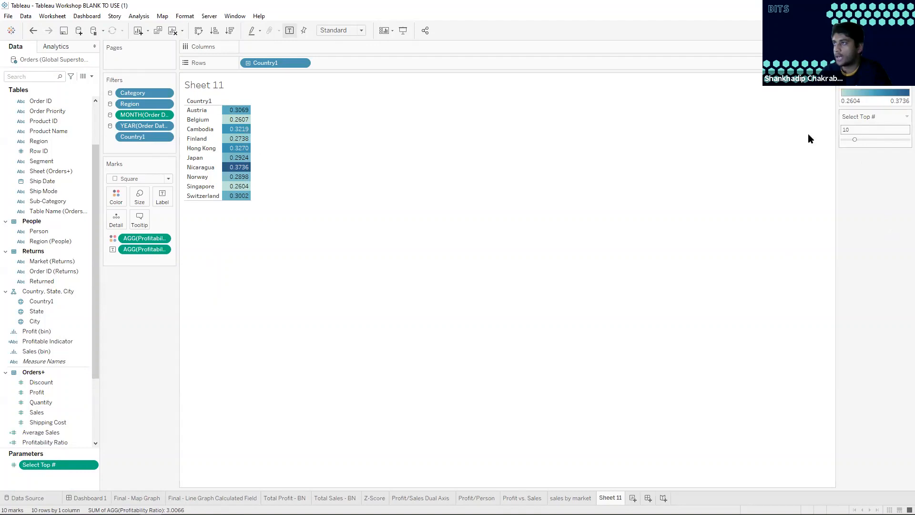
pyautogui.moveTo(231, 134)
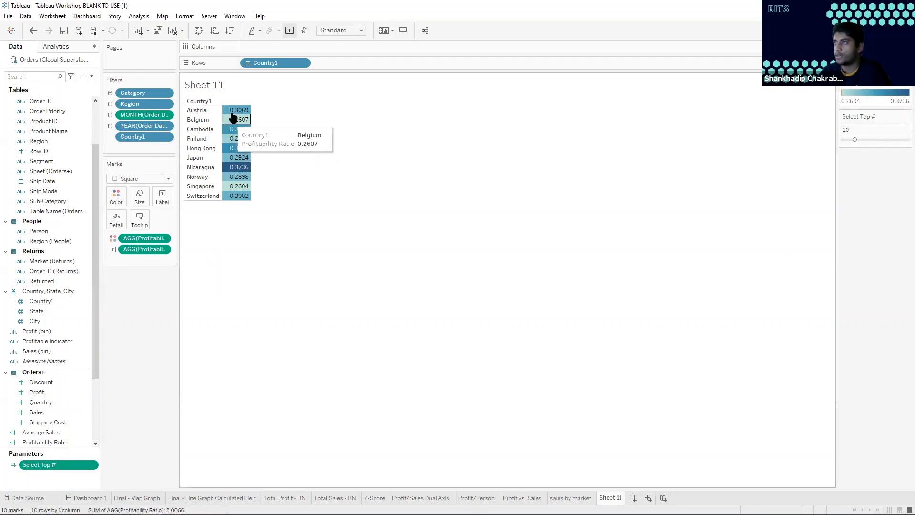
# Rename the worksheet "Profit. Ratio by country" and set the Select Top # parameter to 21
pyautogui.doubleClick(611, 498)
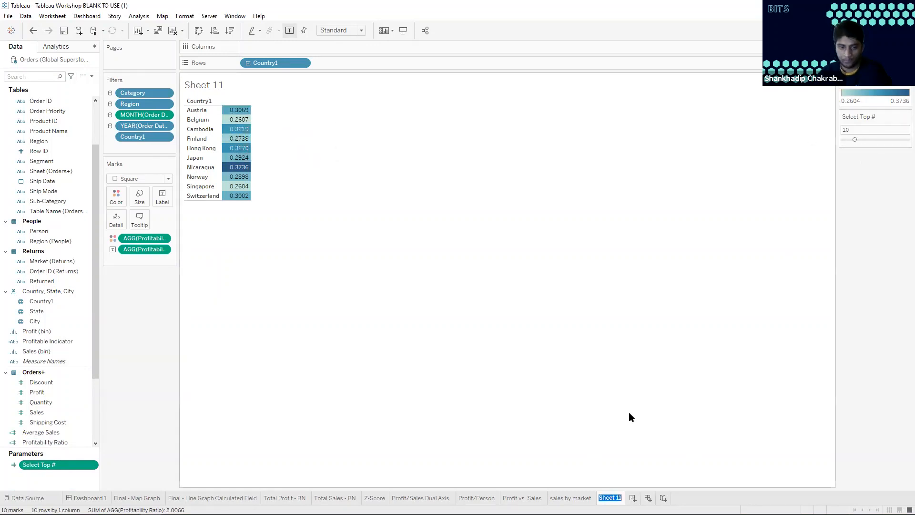
pyautogui.write('Profit.')
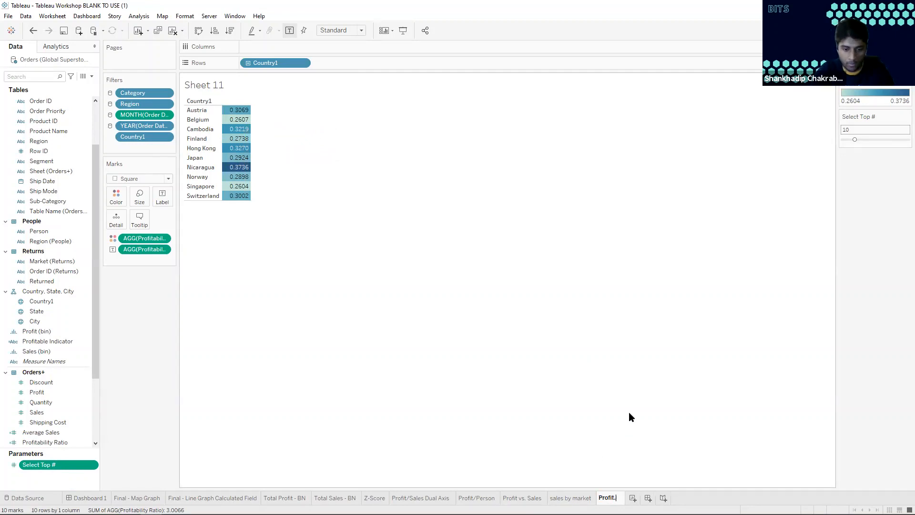
pyautogui.write(' Ratio by country')
pyautogui.press('Return')
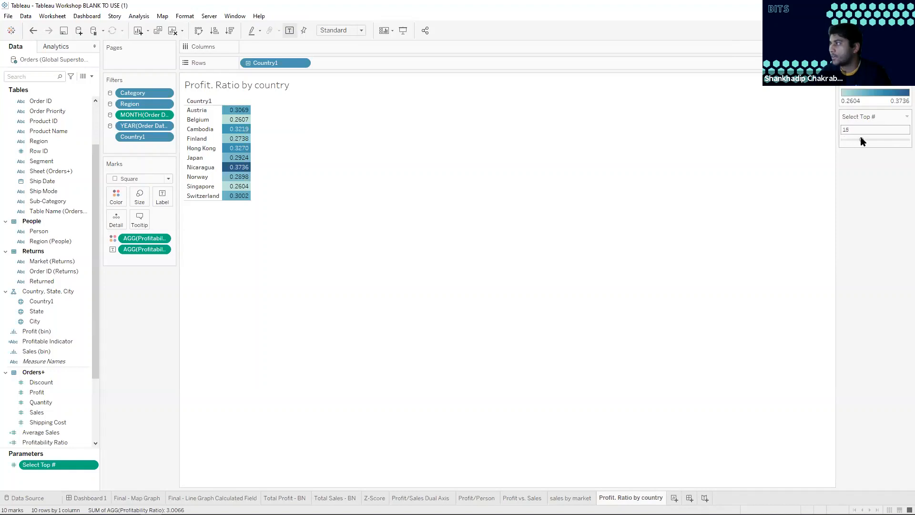
pyautogui.moveTo(862, 140); pyautogui.dragTo(854, 141)
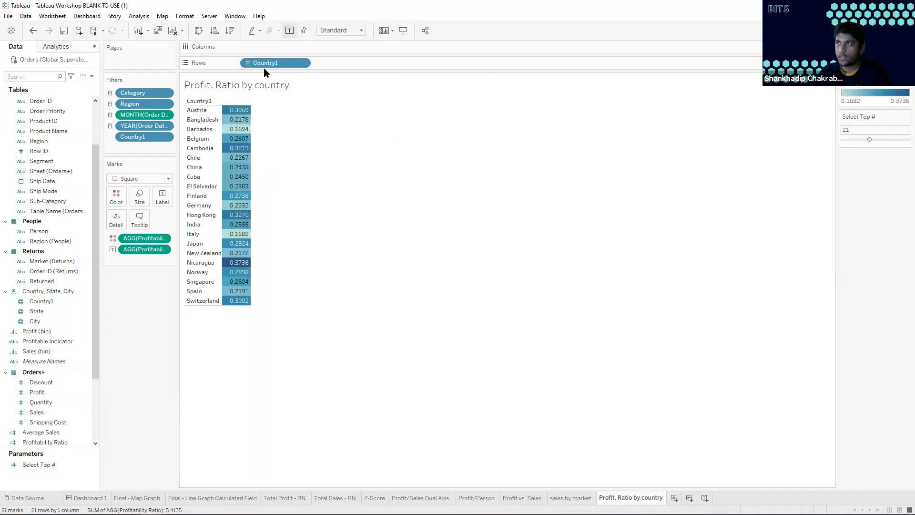
# Format the Profitability Ratio values in the highlight table as percentages with 2 decimal places
pyautogui.rightClick(142, 240)
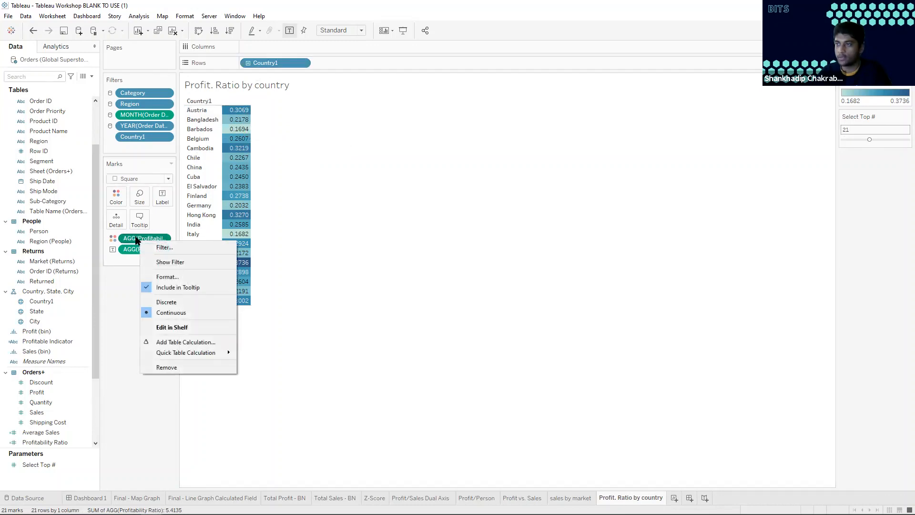
pyautogui.click(161, 277)
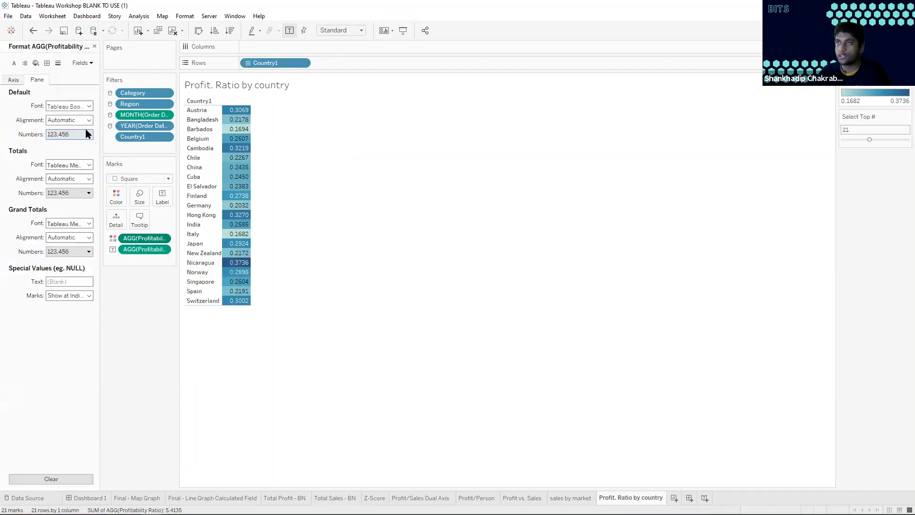
pyautogui.click(86, 134)
pyautogui.click(85, 193)
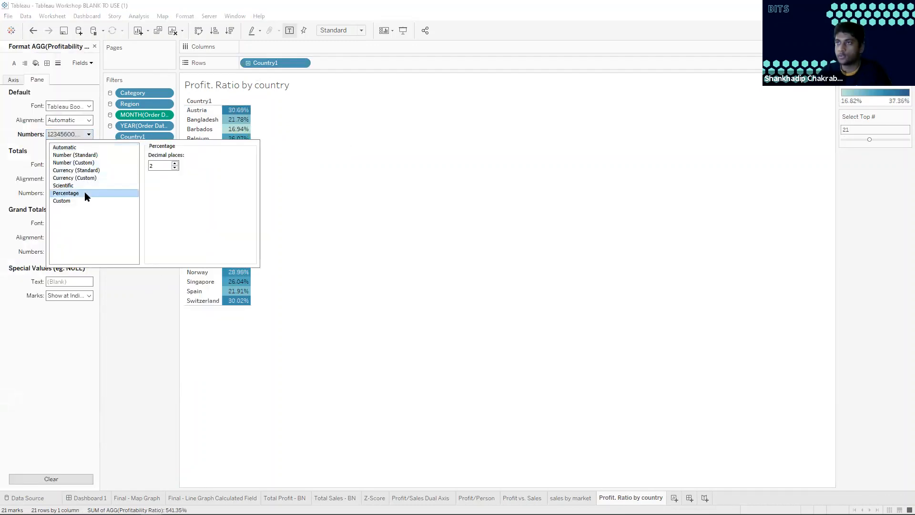
pyautogui.click(451, 161)
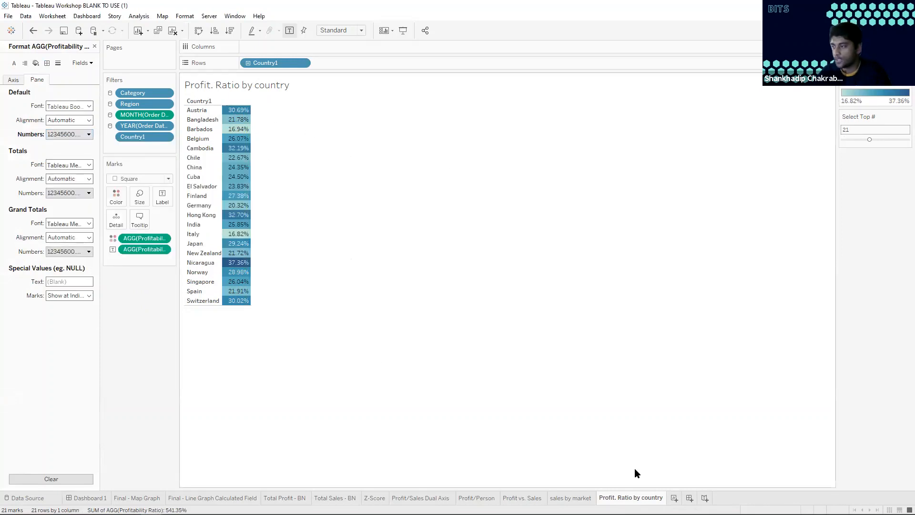
# Add a new worksheet and review the formula of the Sales/Unit calculated field
pyautogui.hotkey('ctrl', 'm')
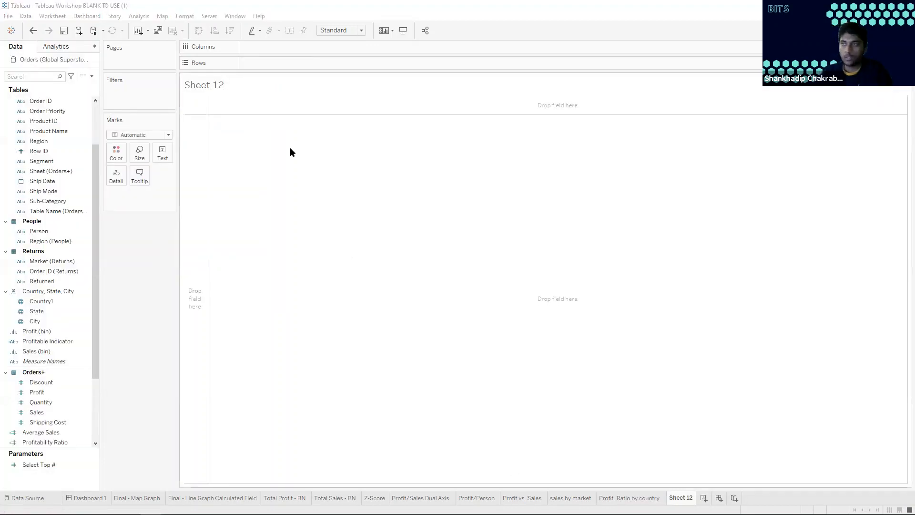
pyautogui.scroll(-1, 51, 393)
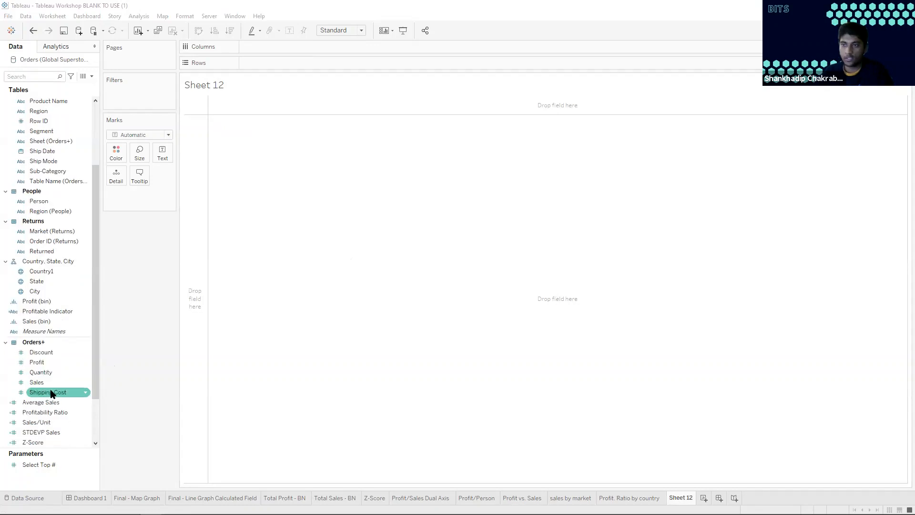
pyautogui.scroll(-1, 52, 392)
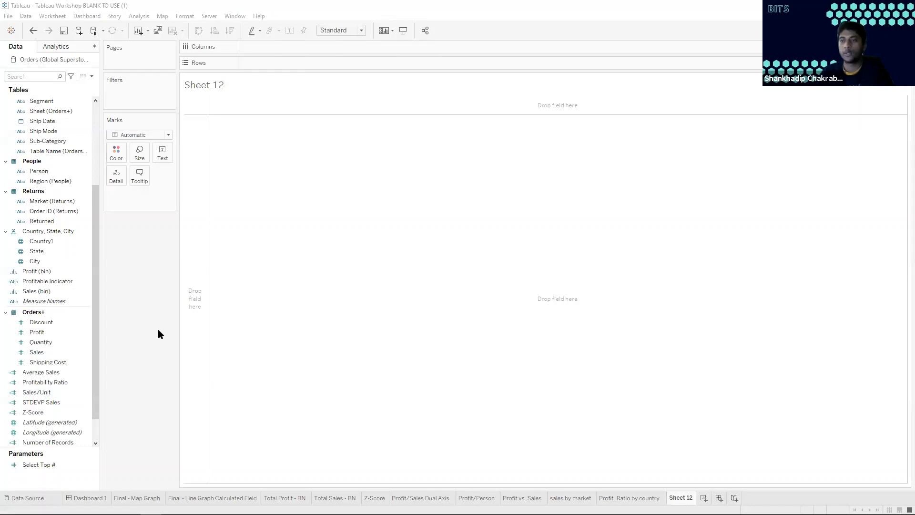
pyautogui.rightClick(48, 393)
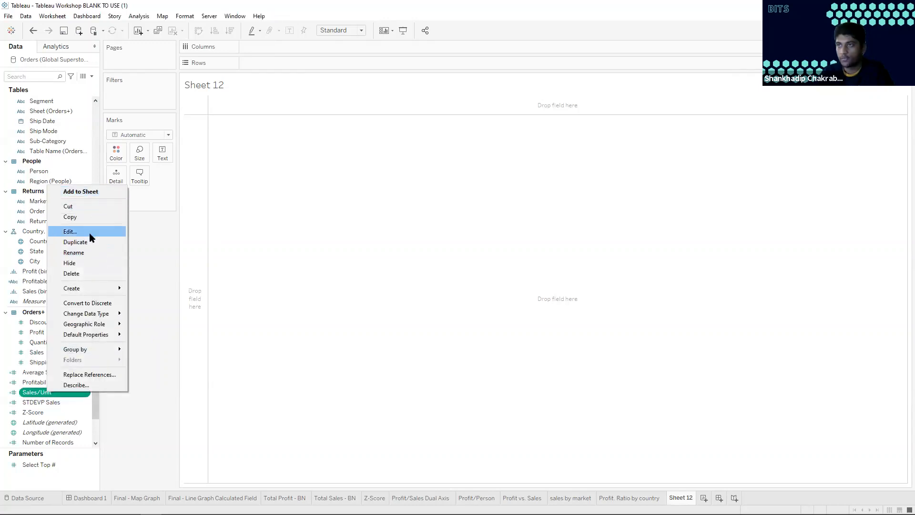
pyautogui.click(70, 232)
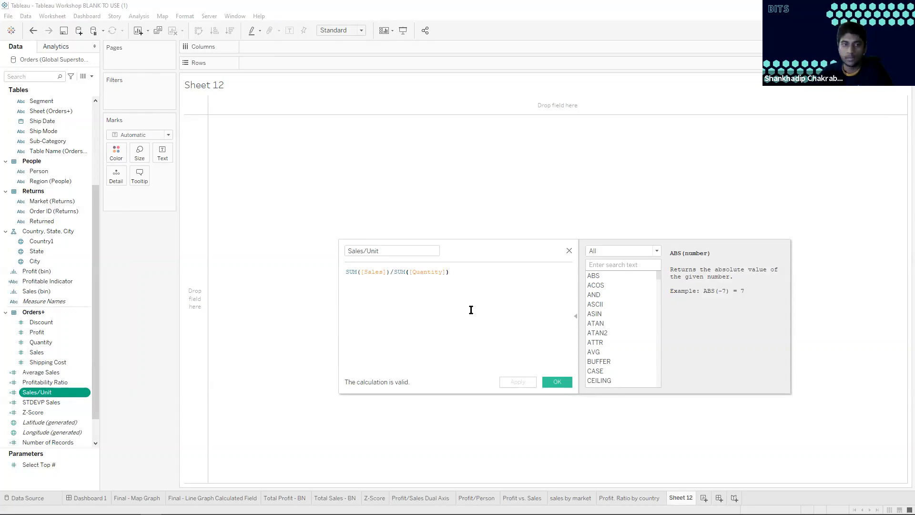
pyautogui.click(558, 382)
# Rename the new worksheet "sales/unit by country"
pyautogui.doubleClick(680, 498)
pyautogui.write('s')
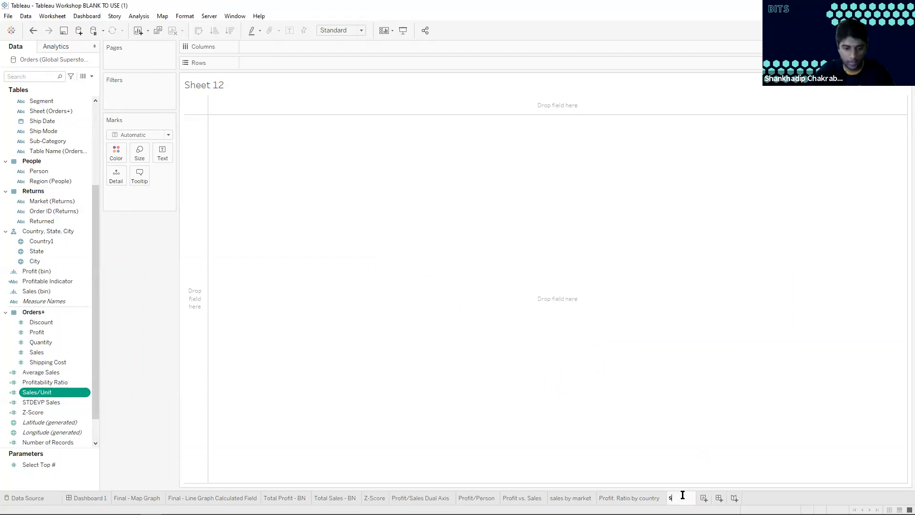
pyautogui.write('ales/unitby country')
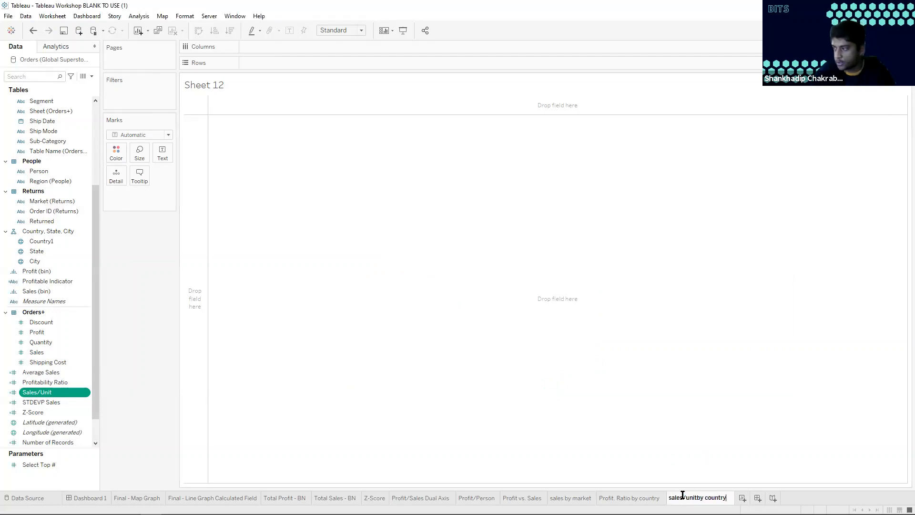
pyautogui.press('Return')
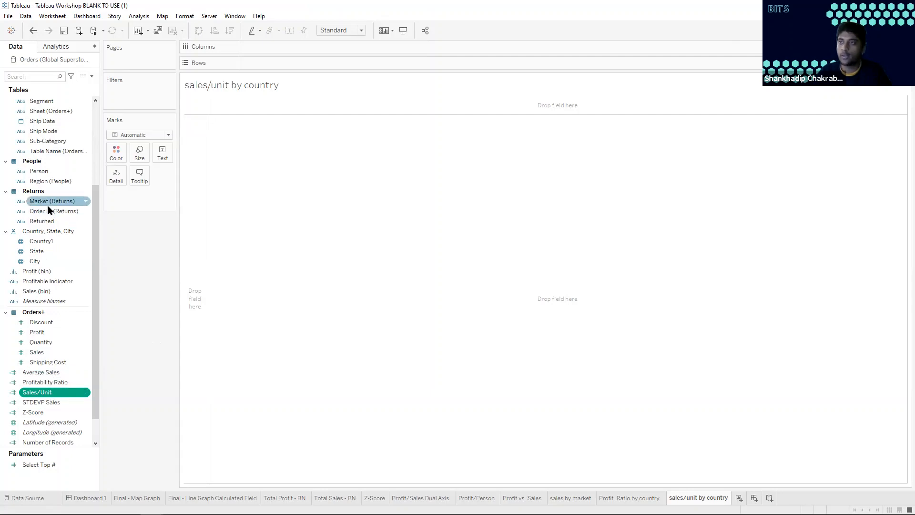
# Create a treemap from Country1 and Sales/Unit, and add Sales/Unit to the mark labels
pyautogui.keyDown('ctrl'); pyautogui.click(53, 241); pyautogui.keyUp('ctrl')
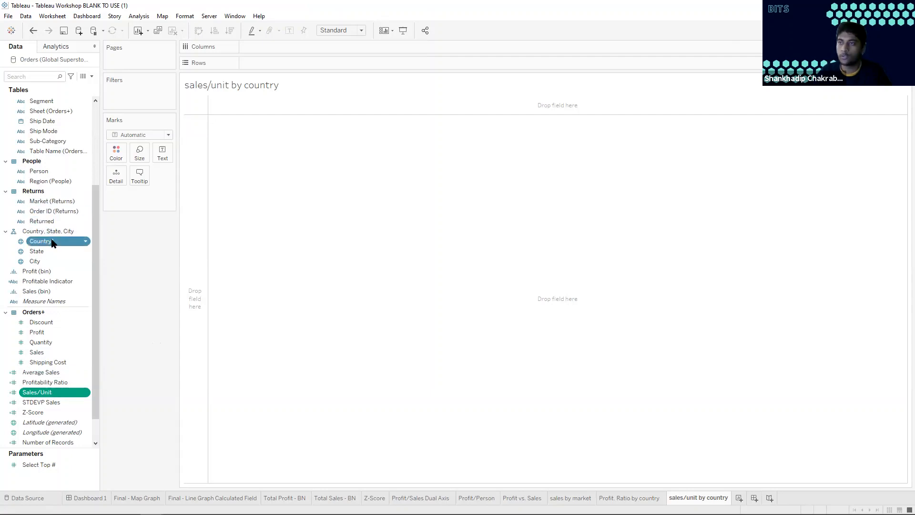
pyautogui.click(895, 30)
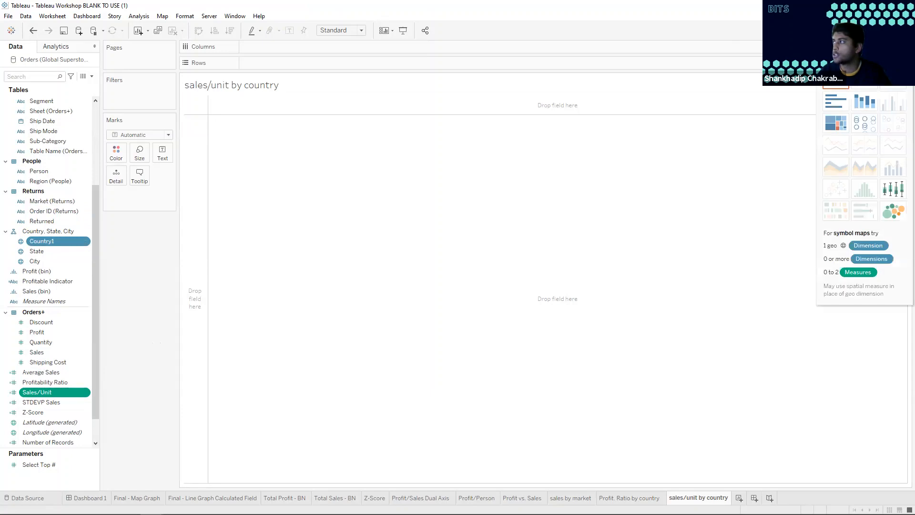
pyautogui.click(842, 128)
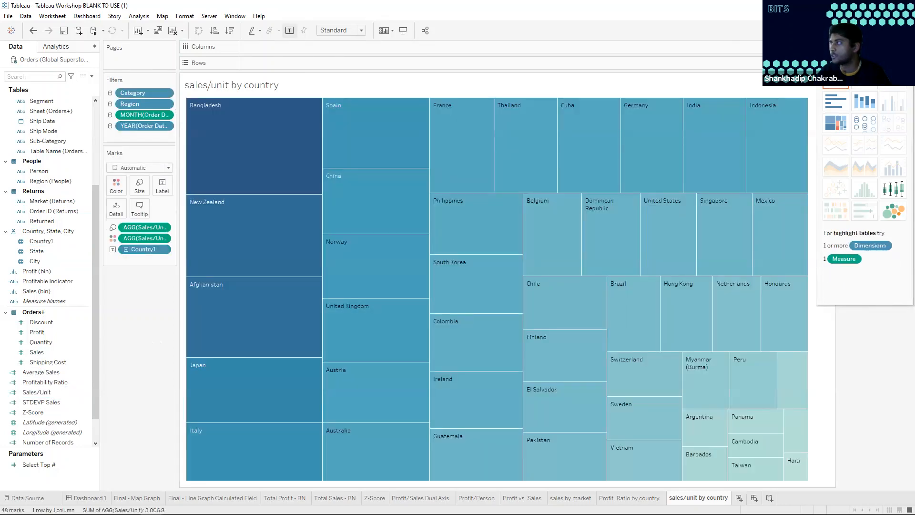
pyautogui.click(893, 30)
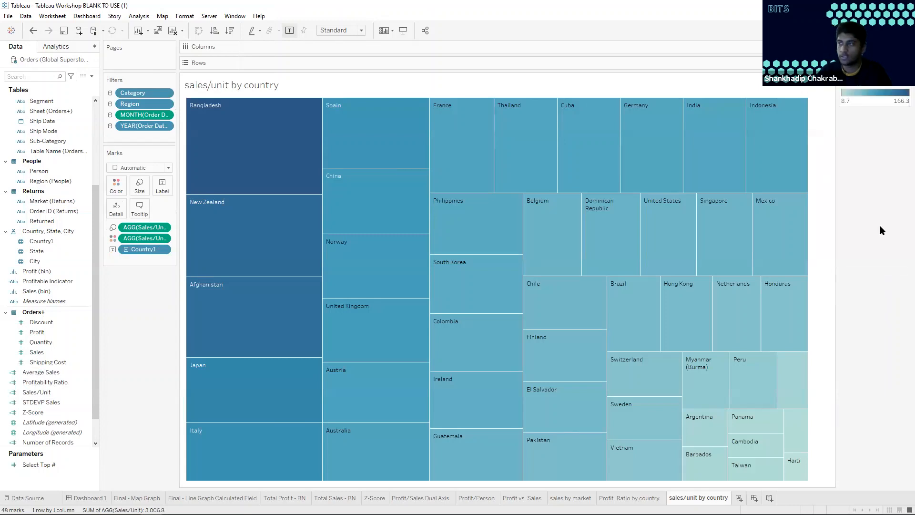
pyautogui.click(53, 353)
pyautogui.moveTo(43, 392); pyautogui.dragTo(162, 186)
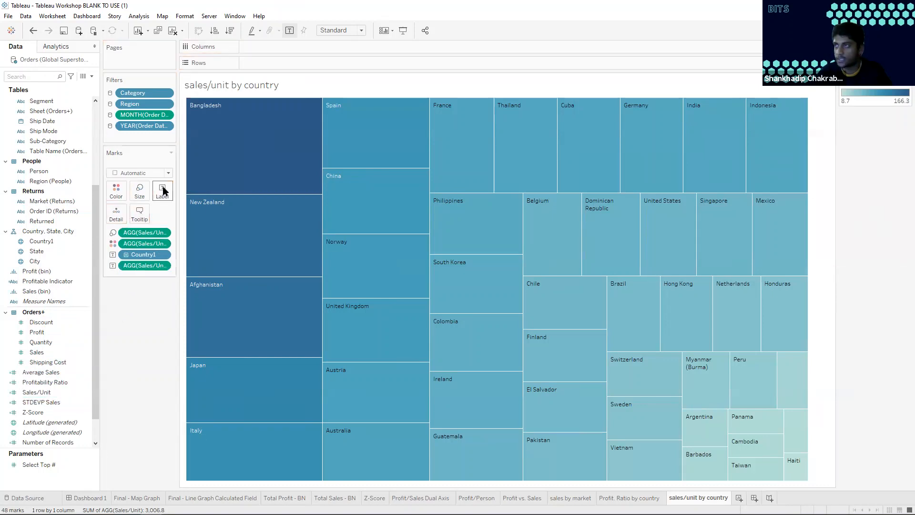
pyautogui.moveTo(196, 122)
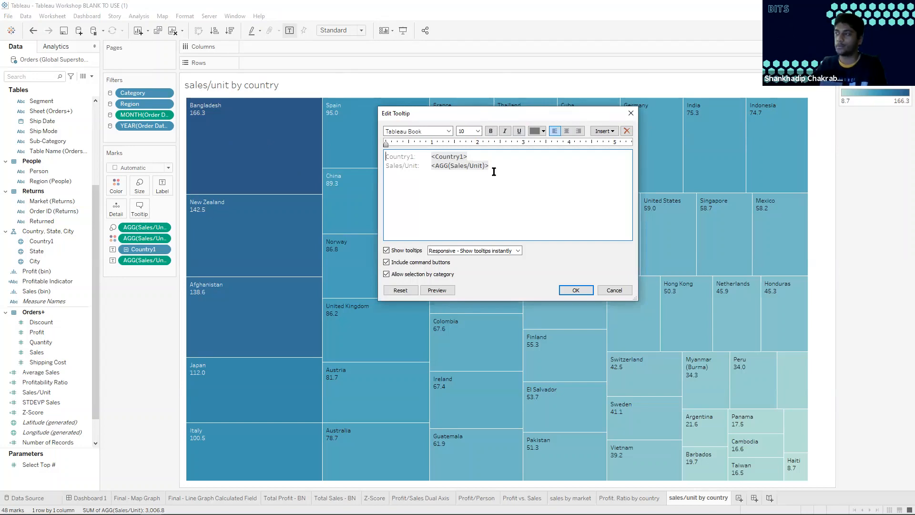
pyautogui.hotkey('ctrl', 'a')
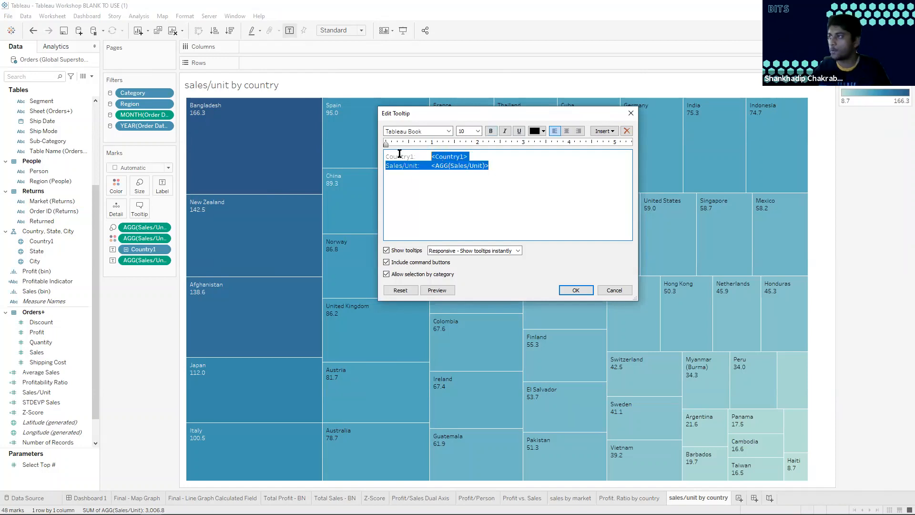
pyautogui.press('BackSpace')
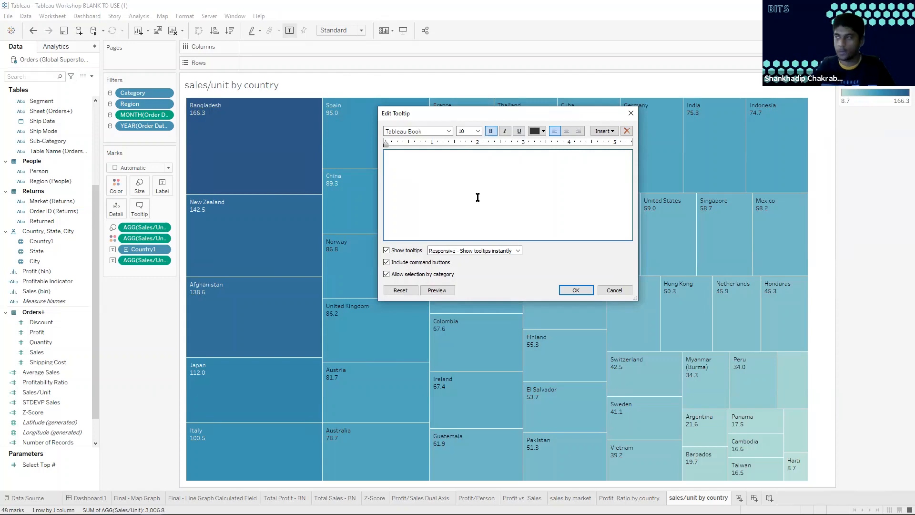
pyautogui.hotkey('ctrl', 'z')
# Remove the caption text from the treemap's tooltip and join the Country1 and Sales/Unit fields on one line with "generates"
pyautogui.moveTo(432, 158); pyautogui.dragTo(386, 159)
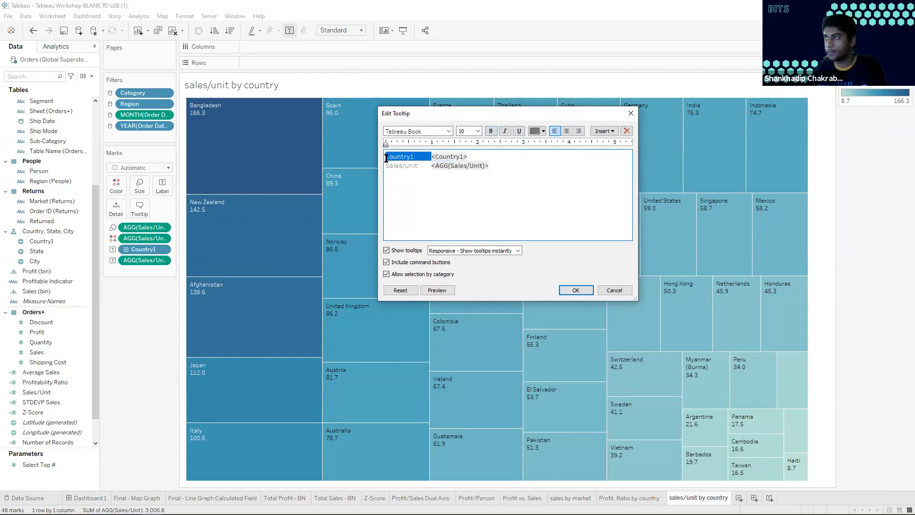
pyautogui.press('BackSpace')
pyautogui.press('Down')
pyautogui.press('Delete')
pyautogui.press('Delete')
pyautogui.press('Delete')
pyautogui.press('Delete')
pyautogui.press('Delete')
pyautogui.press('Delete')
pyautogui.press('Delete')
pyautogui.press('Delete')
pyautogui.press('Delete')
pyautogui.press('Delete')
pyautogui.press('Delete')
pyautogui.press('Delete')
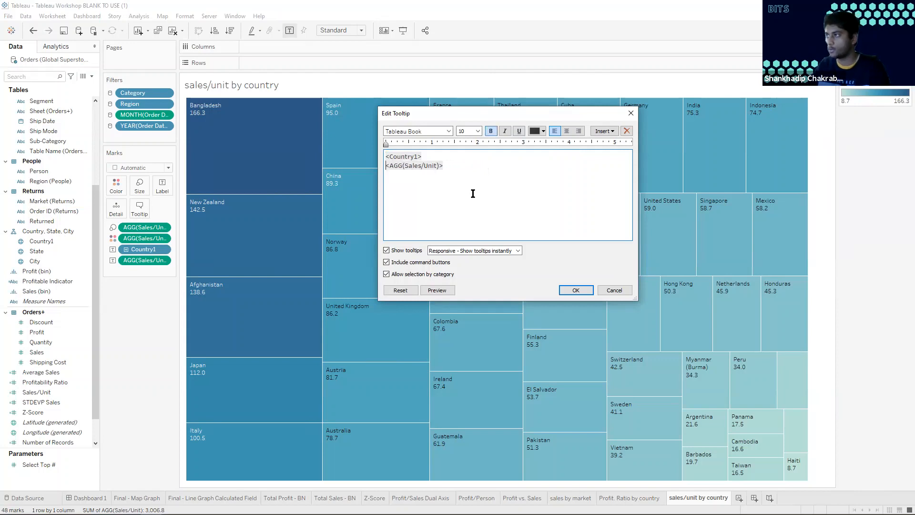
pyautogui.press('BackSpace')
pyautogui.write('generates <AGG(Sales/Unit)>')
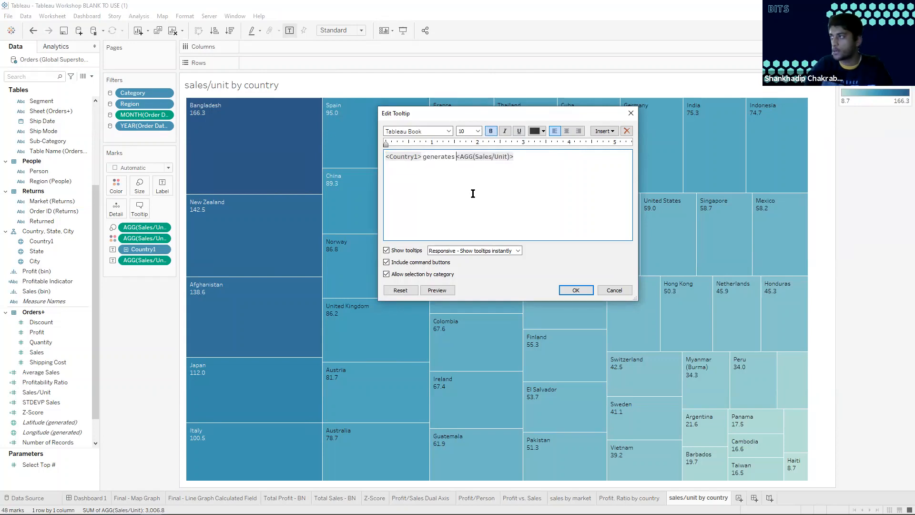
# Insert a "$" directly before the Sales/Unit field in the tooltip sentence
pyautogui.hotkey('shift', 'End')
pyautogui.press('Right')
pyautogui.press('Right')
pyautogui.press('Right')
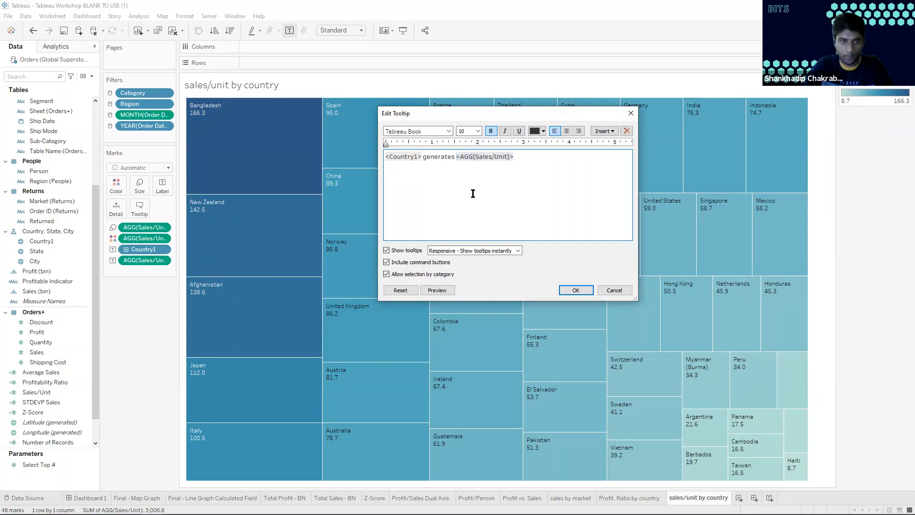
pyautogui.hotkey('shift', 'Left')
pyautogui.press('Left')
pyautogui.press('Left')
pyautogui.press('Left')
pyautogui.press('Left')
pyautogui.write('$')
# Complete the tooltip sentence with "per unit of sales." after the Sales/Unit field and apply the tooltip
pyautogui.press('Right')
pyautogui.press('Right')
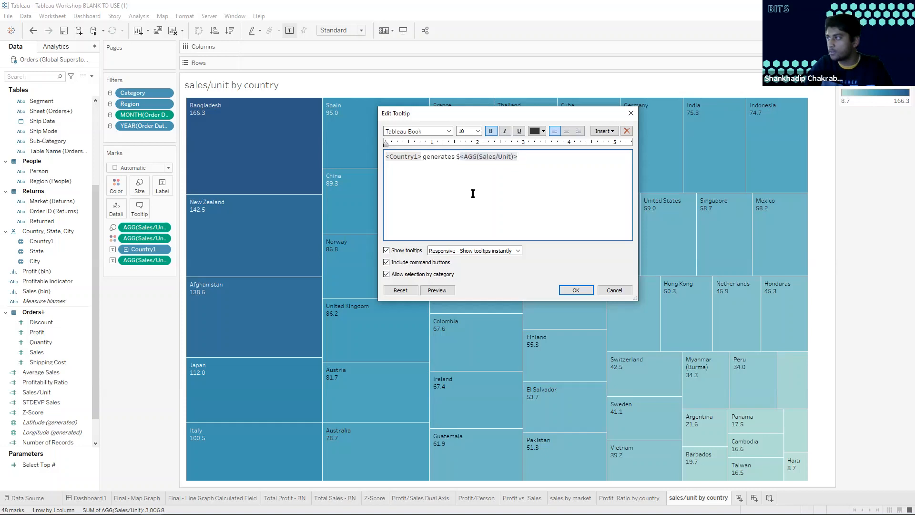
pyautogui.write('per unit of sla')
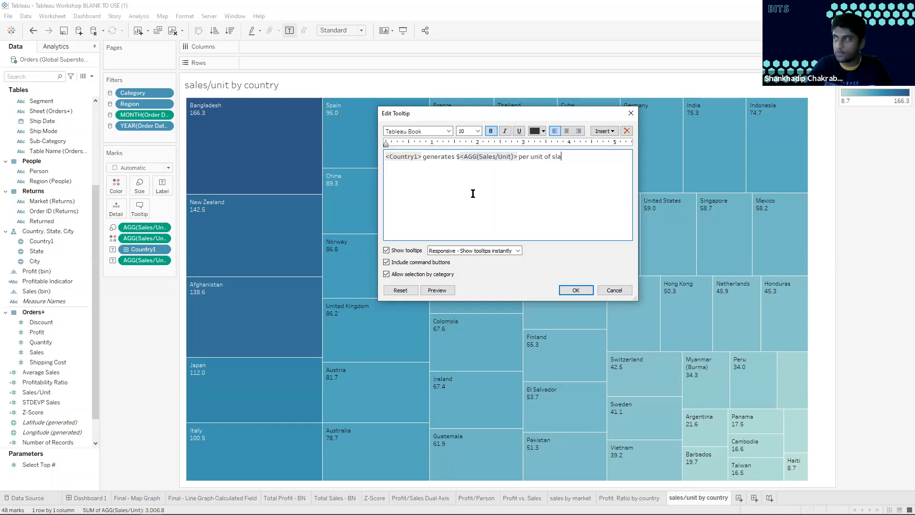
pyautogui.press('BackSpace')
pyautogui.press('BackSpace')
pyautogui.write('ales.')
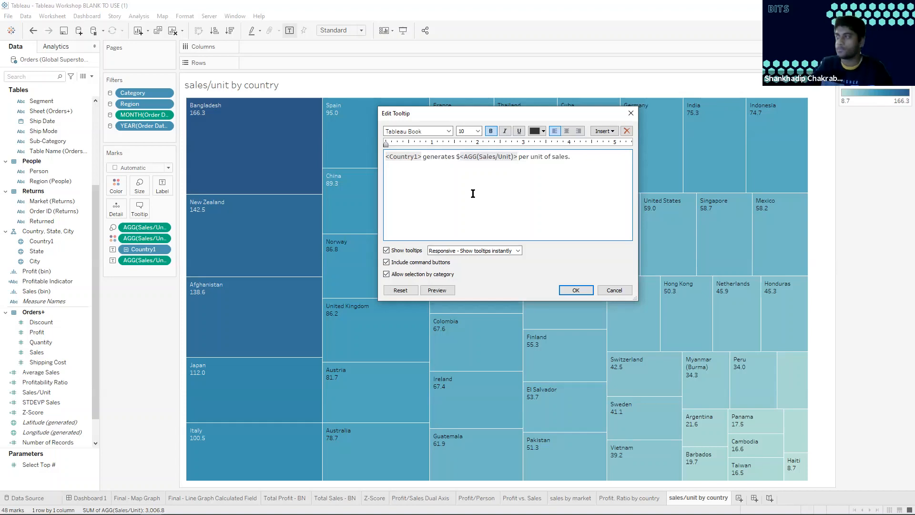
pyautogui.click(577, 290)
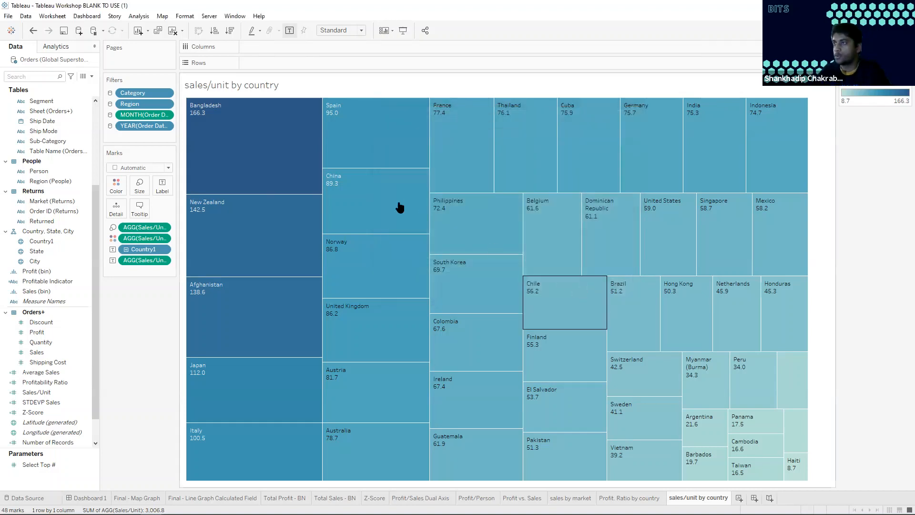
pyautogui.moveTo(270, 164)
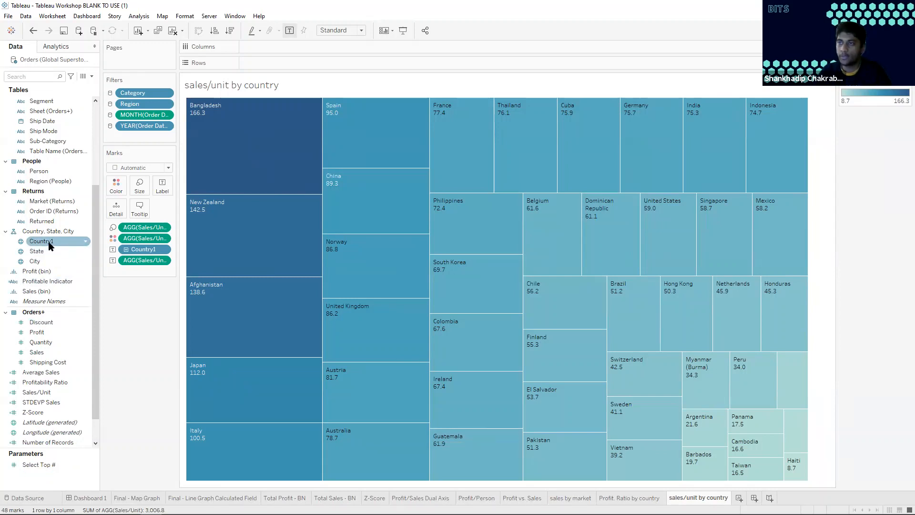
# Filter the treemap by Country1 to the top countries by Sales/Unit, using the Select Top # parameter as the count
pyautogui.moveTo(48, 244); pyautogui.dragTo(133, 136)
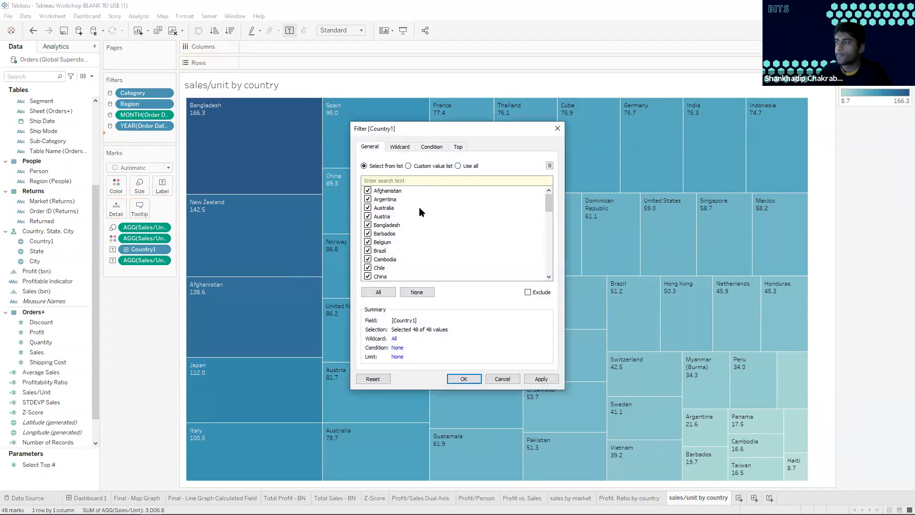
pyautogui.click(459, 148)
pyautogui.click(364, 171)
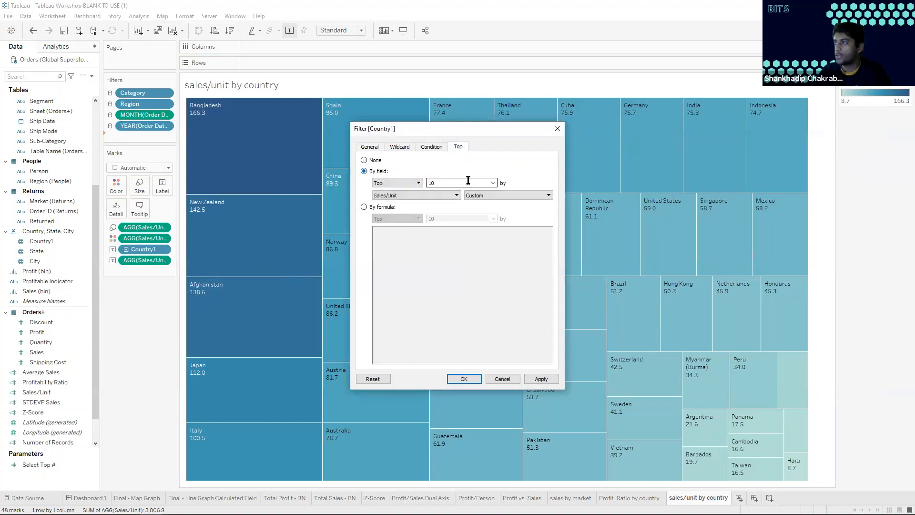
pyautogui.click(494, 184)
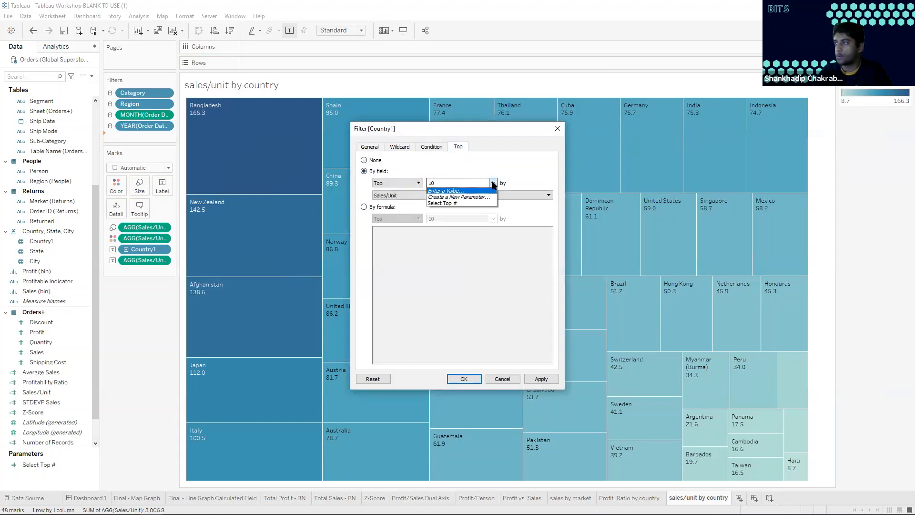
pyautogui.click(455, 203)
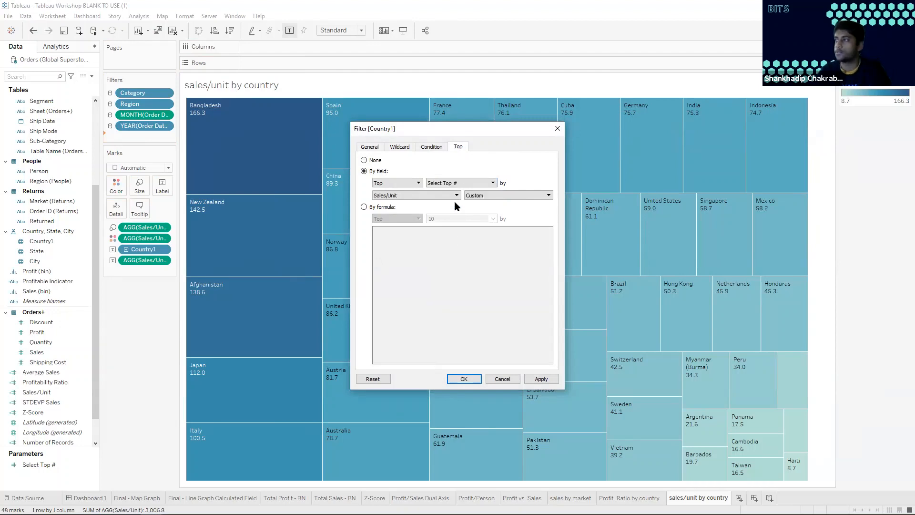
pyautogui.click(464, 379)
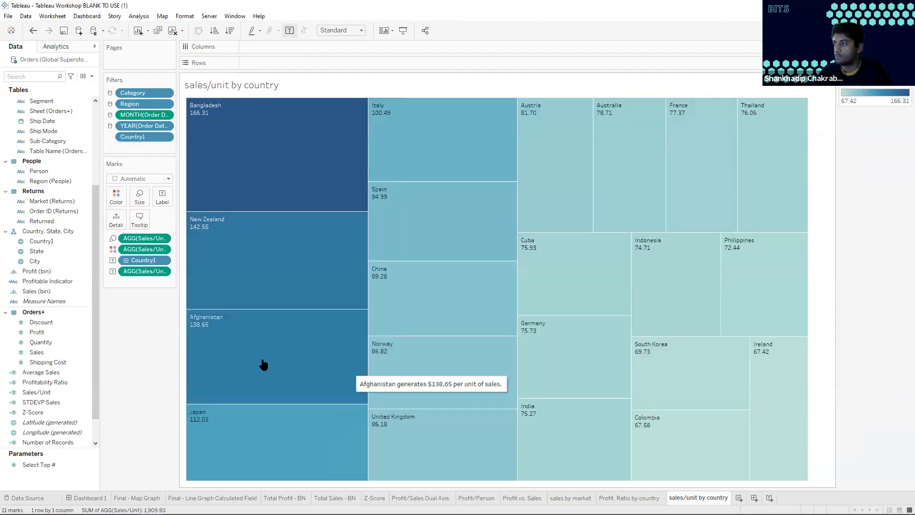
# Show the Select Top # parameter control on the worksheet and set it to 10
pyautogui.rightClick(53, 466)
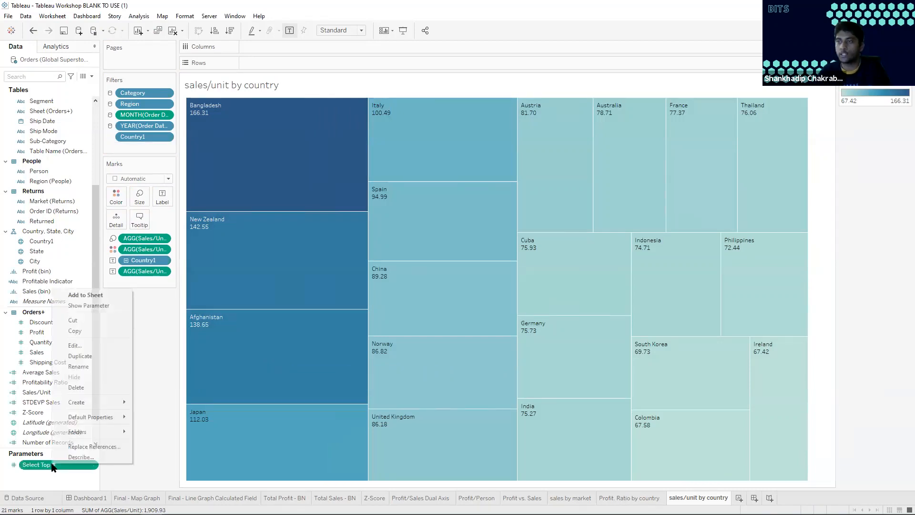
pyautogui.click(134, 450)
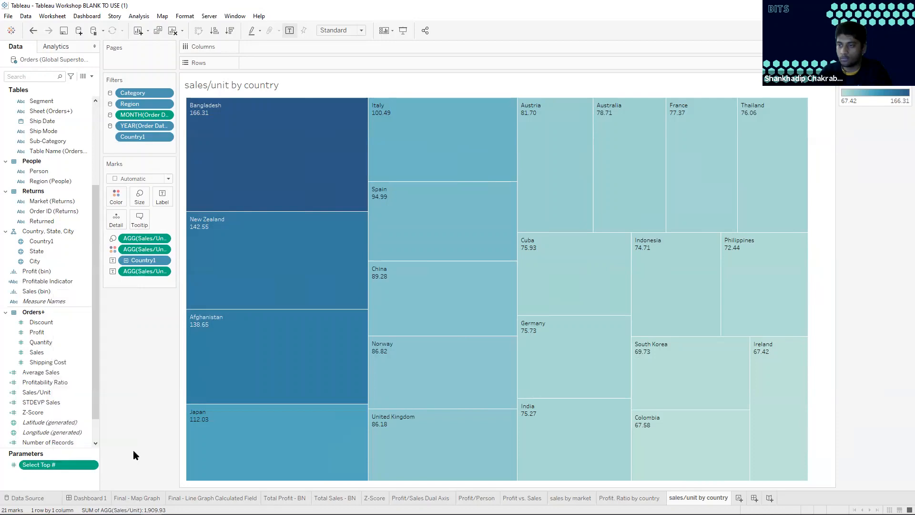
pyautogui.rightClick(53, 466)
pyautogui.click(102, 307)
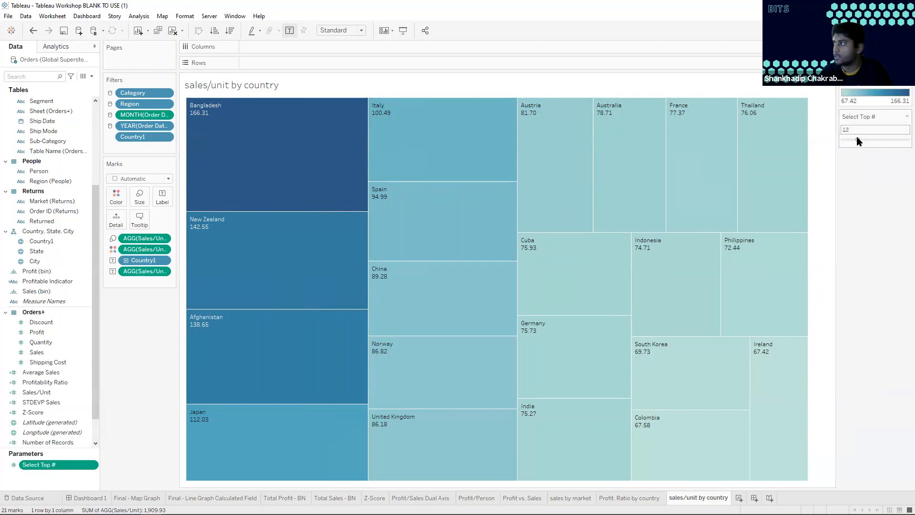
pyautogui.moveTo(857, 138); pyautogui.dragTo(855, 139)
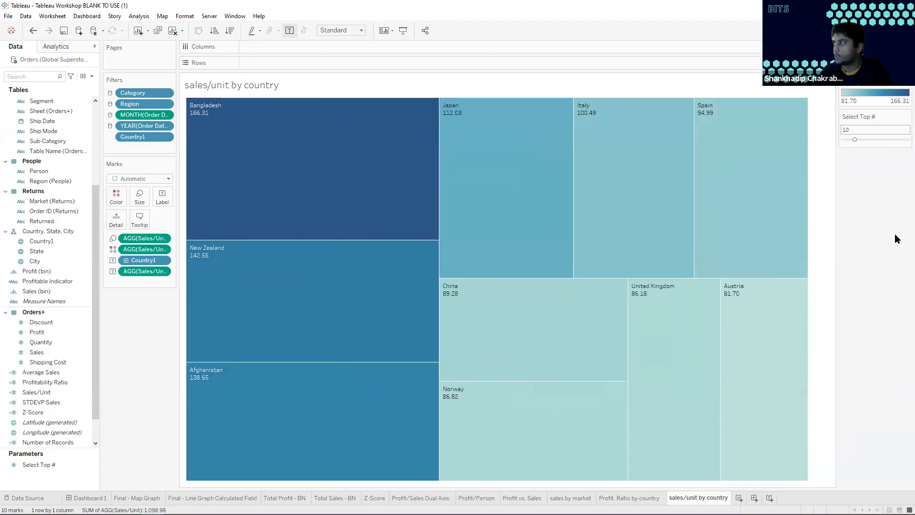
pyautogui.moveTo(691, 219)
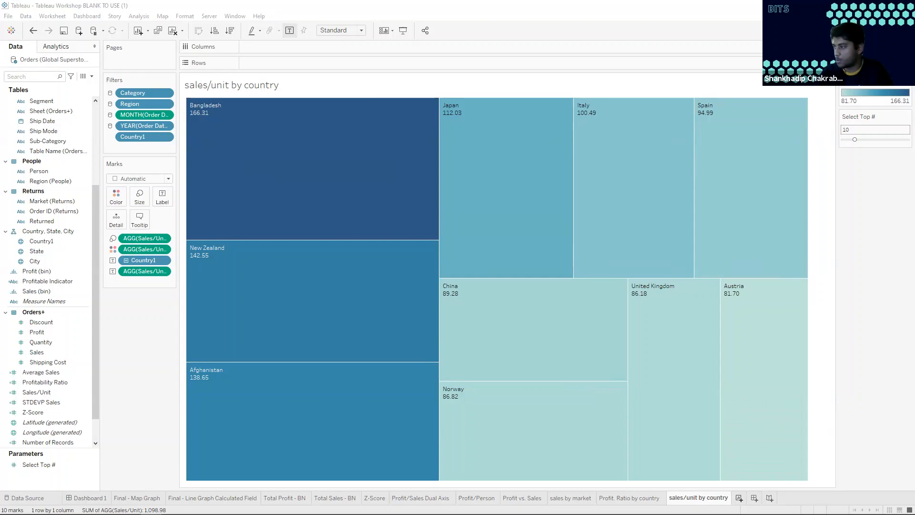
# Add a new worksheet and start a new parameter named "Profit/Sales KPIs"
pyautogui.click(740, 497)
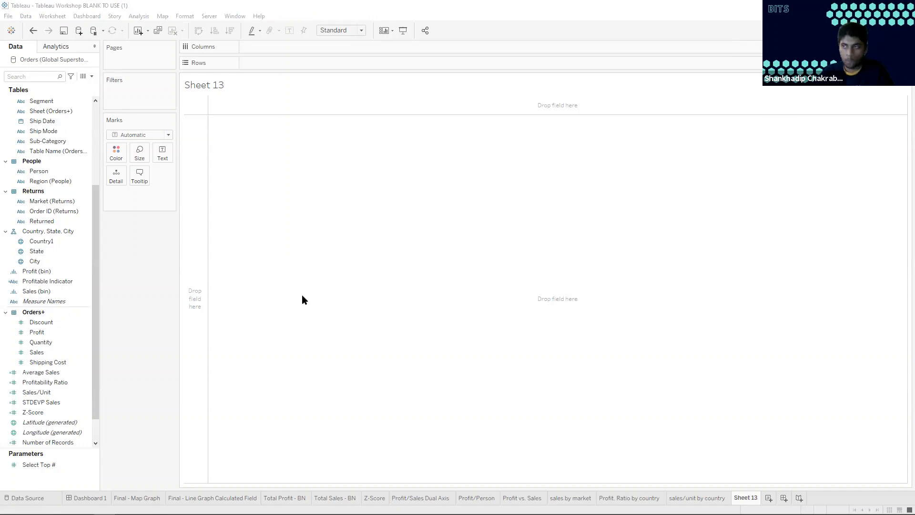
pyautogui.click(601, 364)
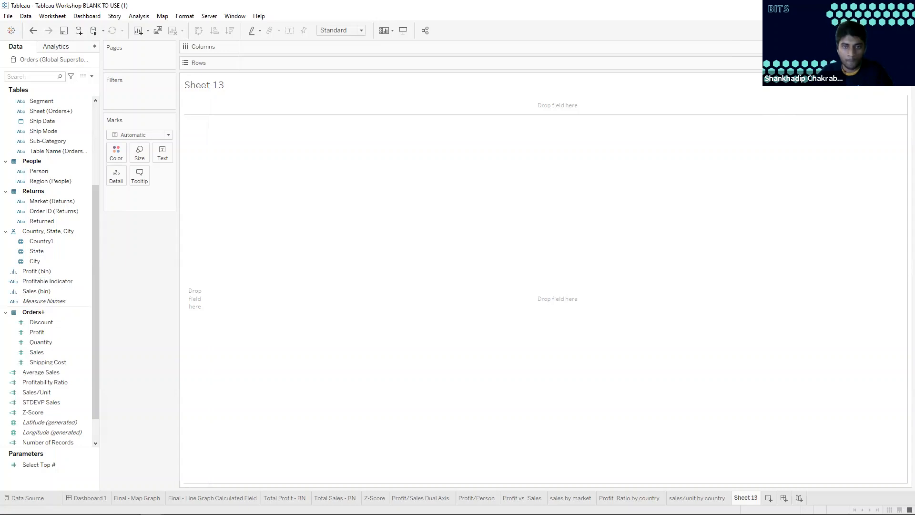
pyautogui.rightClick(42, 476)
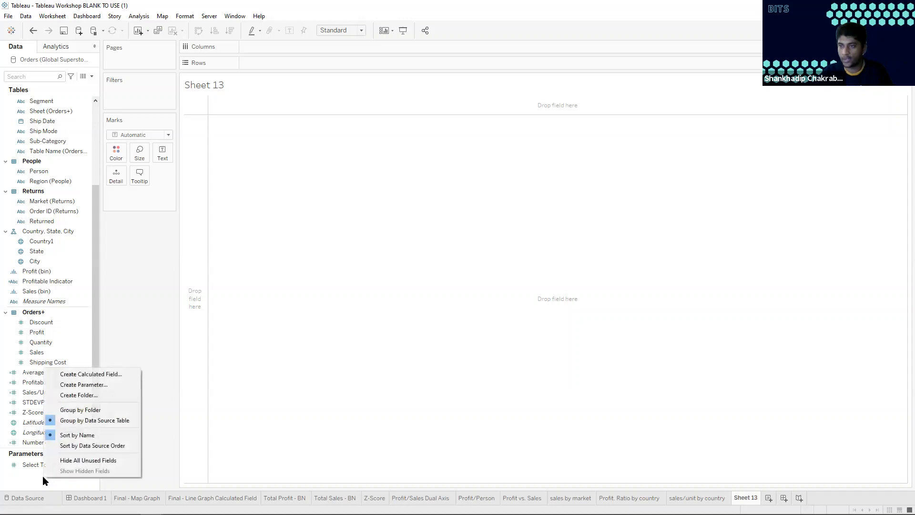
pyautogui.click(98, 385)
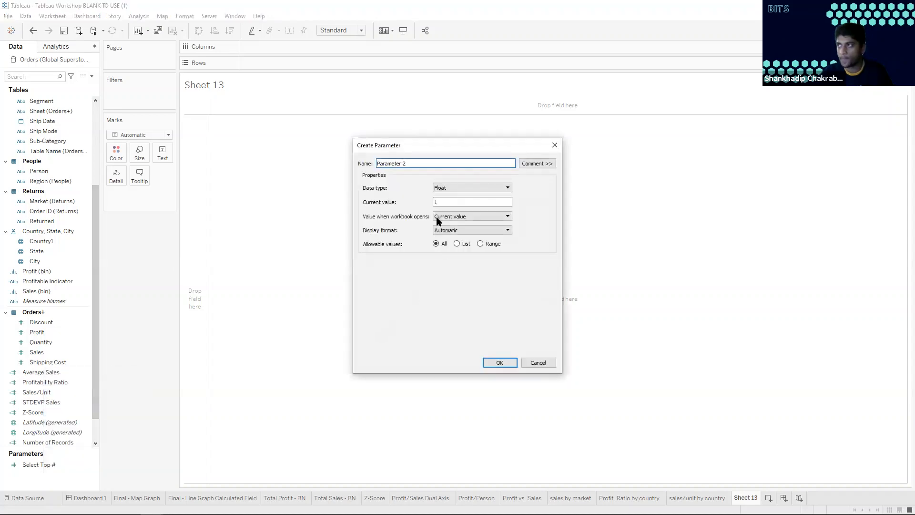
pyautogui.doubleClick(412, 164)
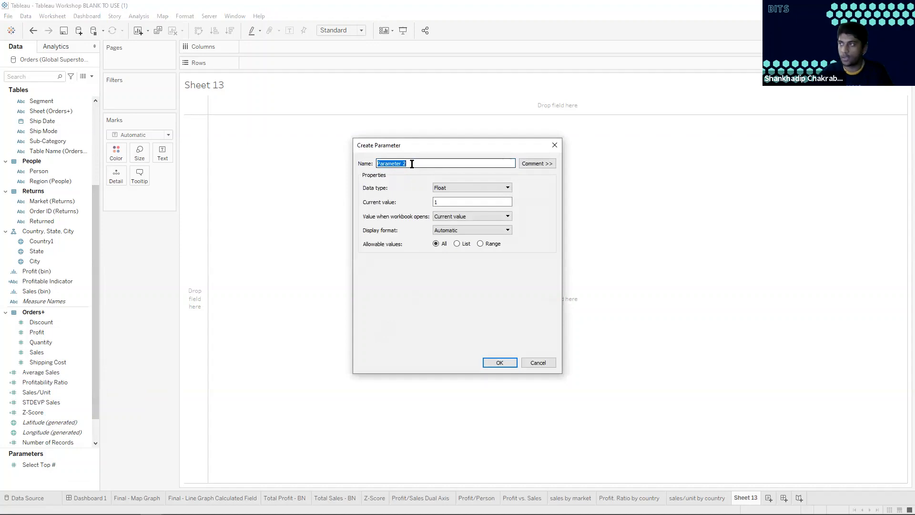
pyautogui.write('Profit/Sales KPIs')
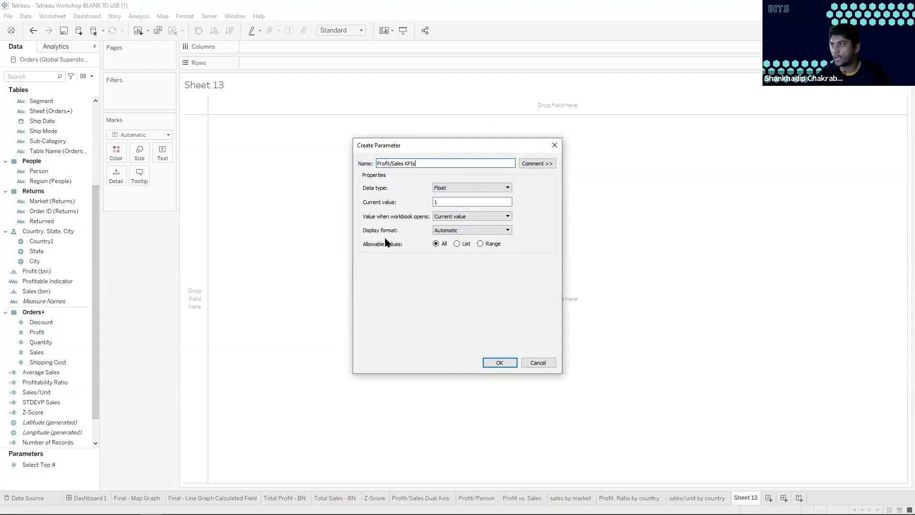
# Restrict the parameter's allowable values to a list containing 1, 2 and 3
pyautogui.click(458, 243)
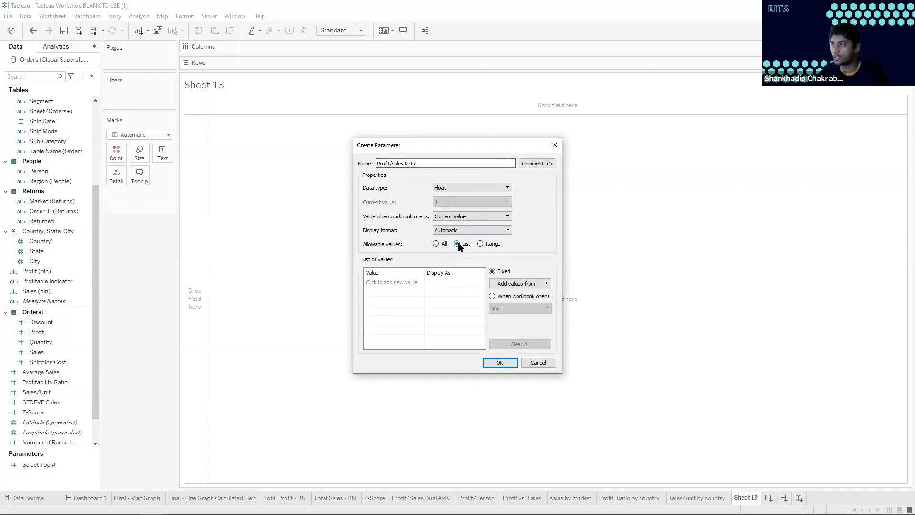
pyautogui.click(410, 283)
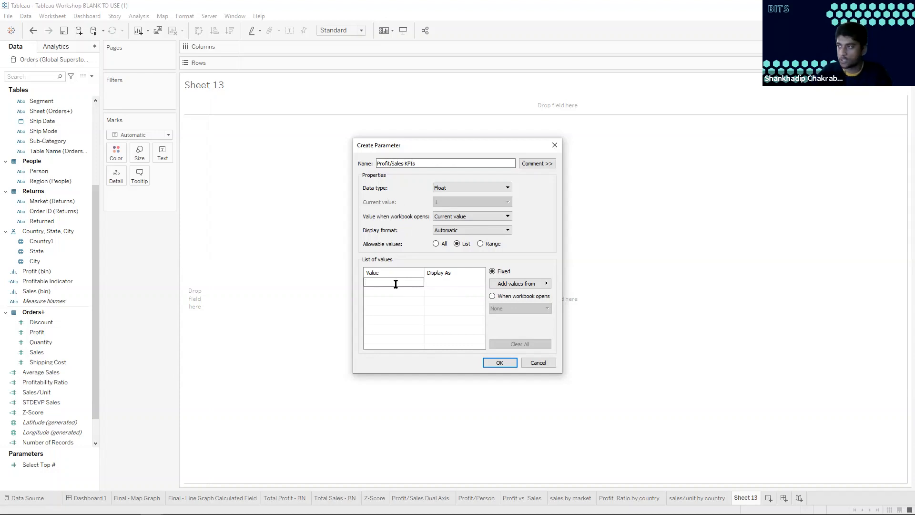
pyautogui.write('1')
pyautogui.press('Return')
pyautogui.write('2')
pyautogui.press('Return')
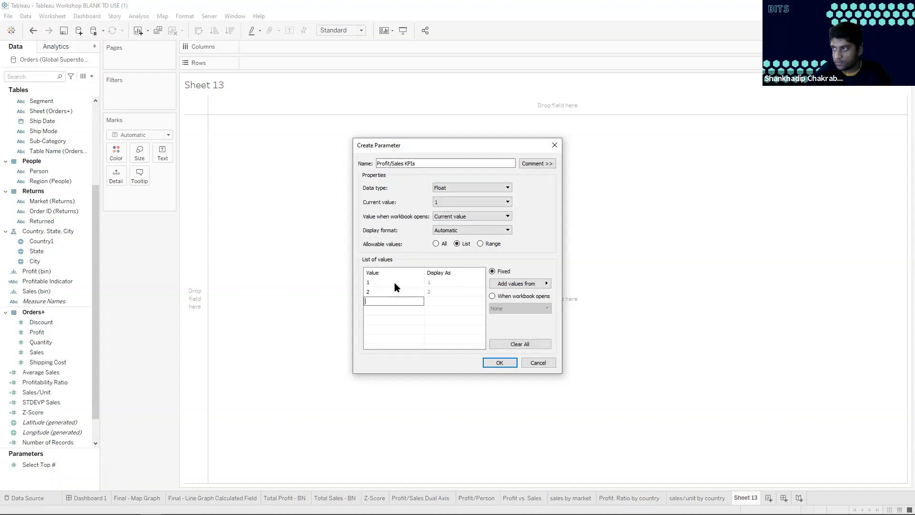
# Display parameter values 1, 2 and 3 as "Profitability Ratio", "Sales/Unit" and "Total Profit", and create the parameter
pyautogui.click(445, 284)
pyautogui.click(446, 284)
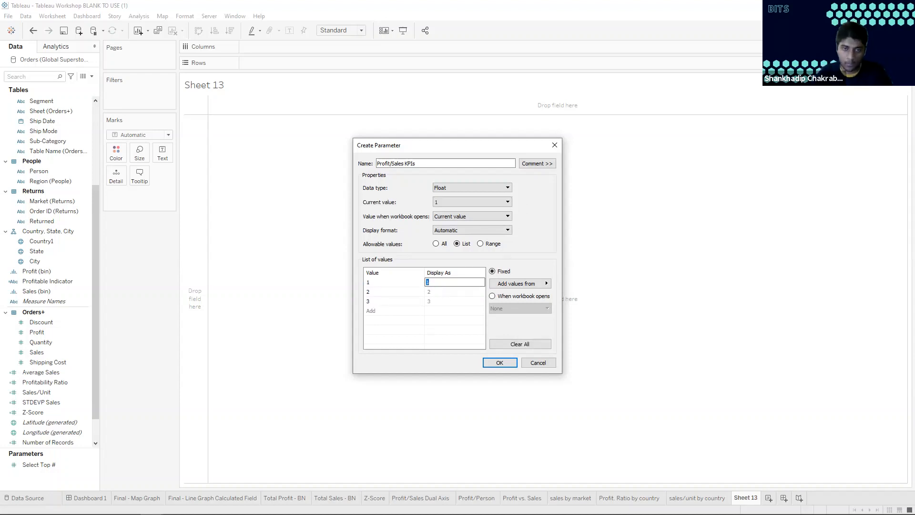
pyautogui.write('Profitabl')
pyautogui.write('li')
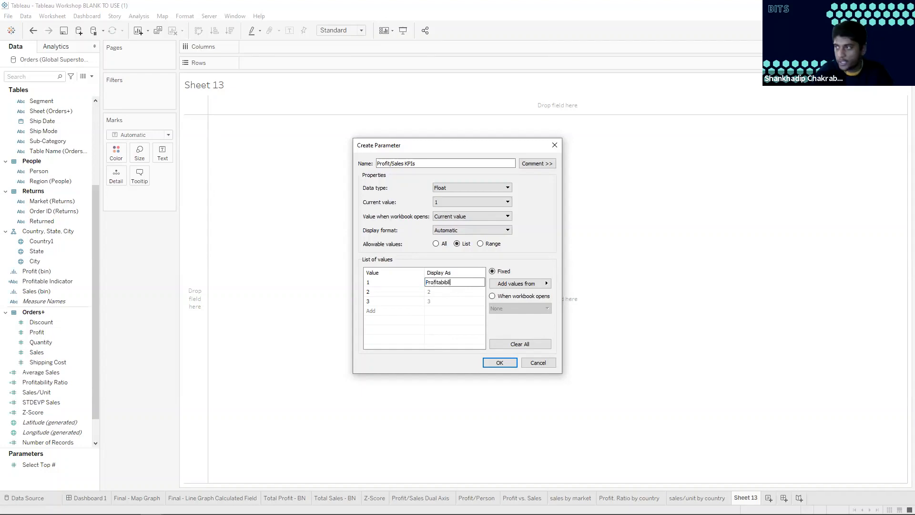
pyautogui.write('ty Ratio')
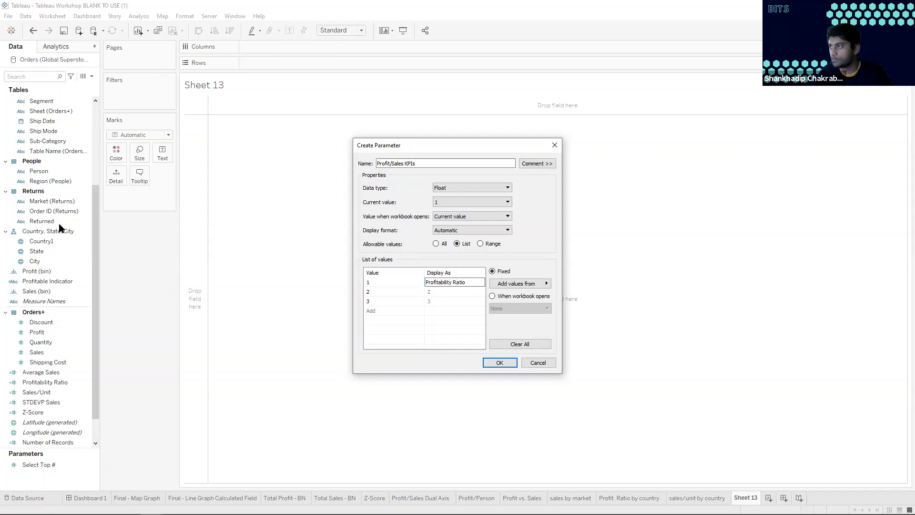
pyautogui.click(434, 293)
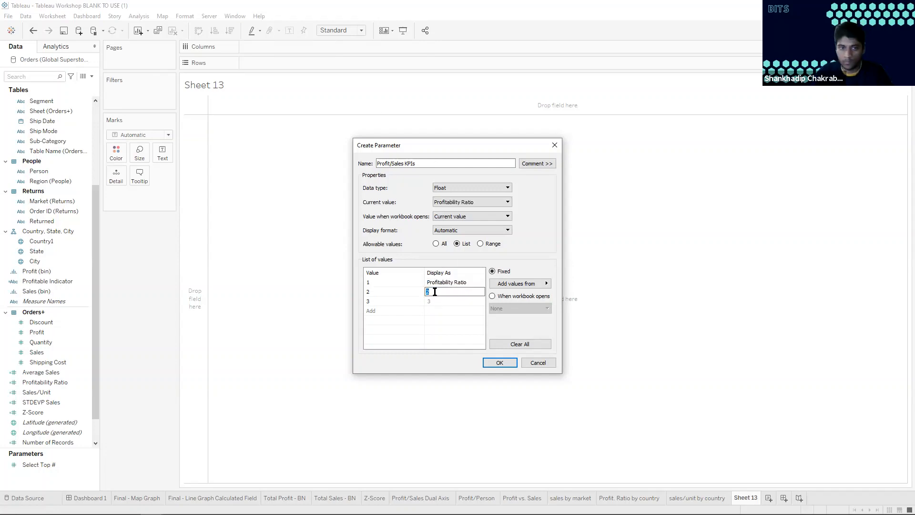
pyautogui.write('Sales/Unit')
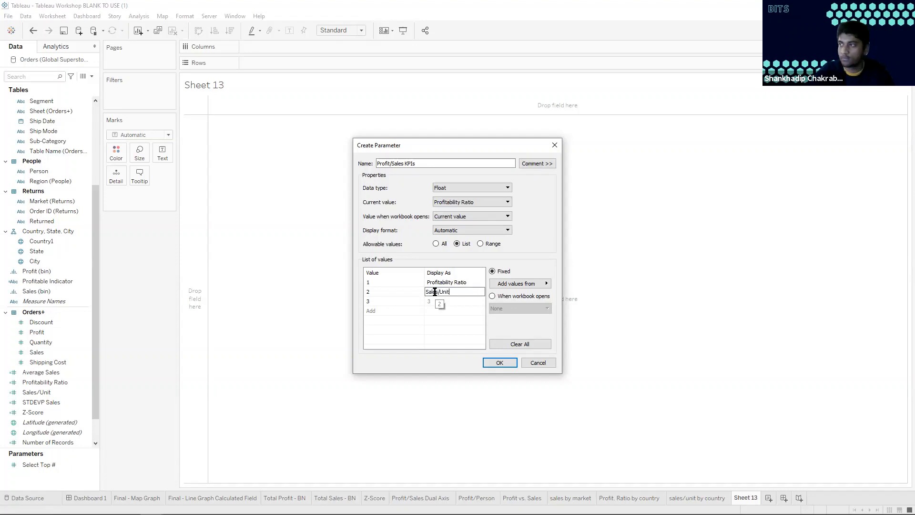
pyautogui.click(437, 300)
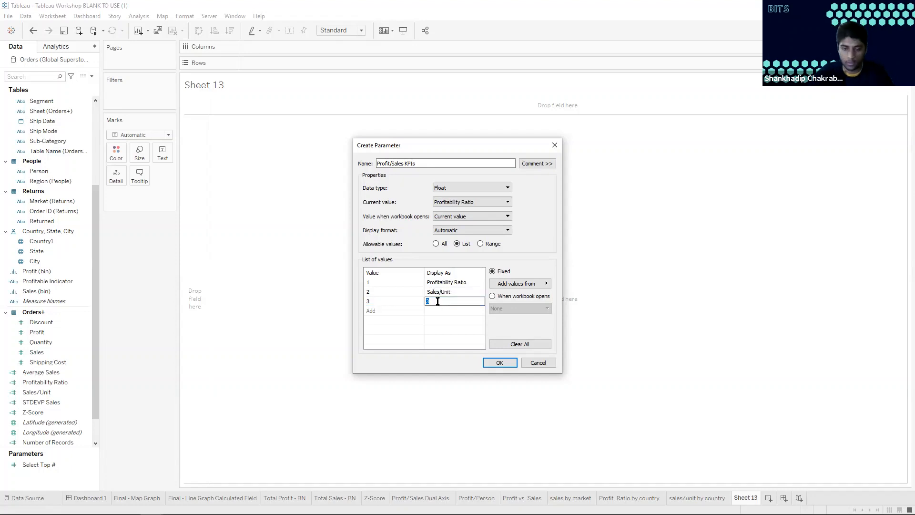
pyautogui.write('Total Profit')
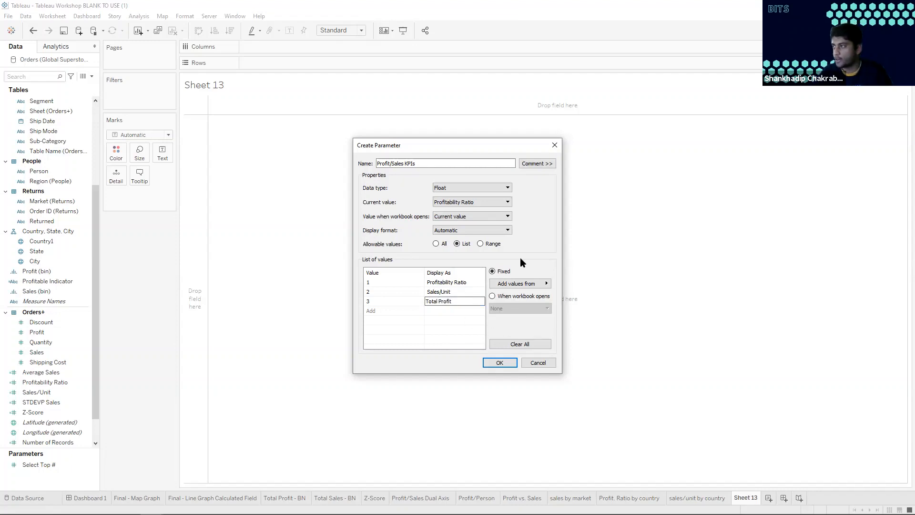
pyautogui.click(499, 362)
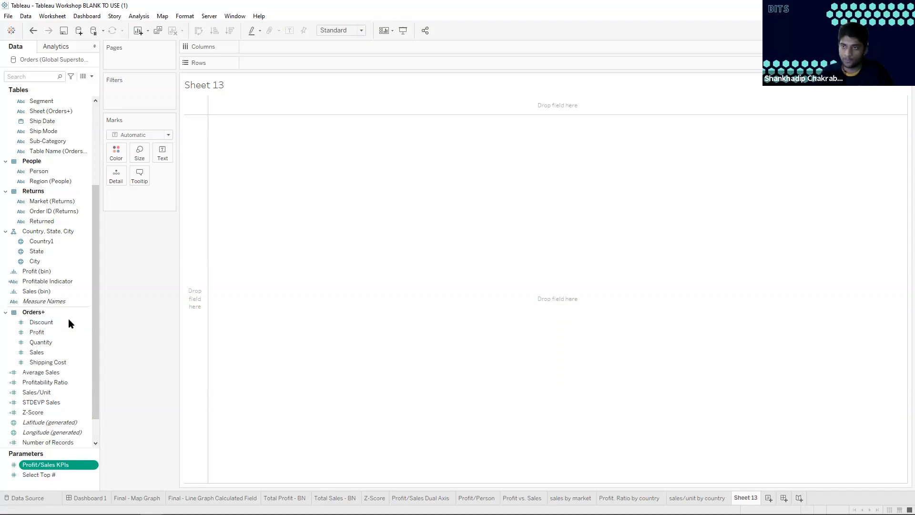
# Start a new calculated field named "Profit/Sales KPIs"
pyautogui.click(139, 16)
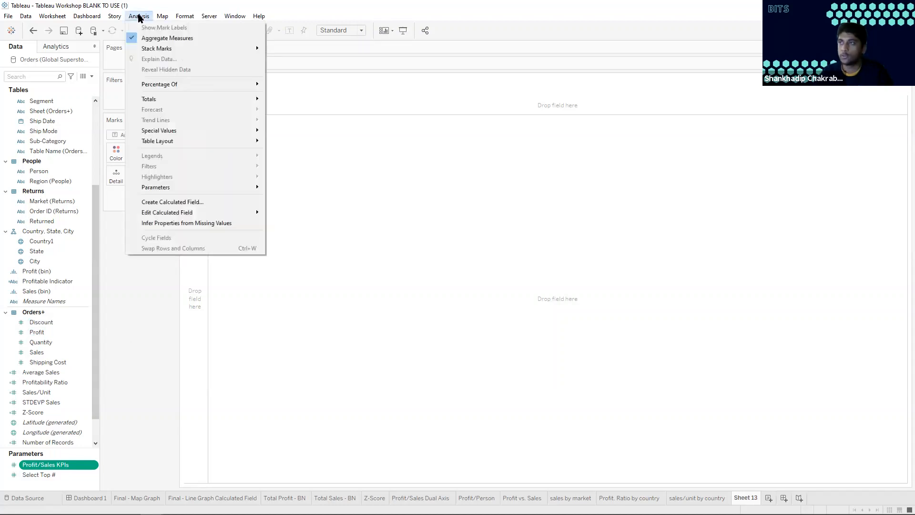
pyautogui.click(186, 202)
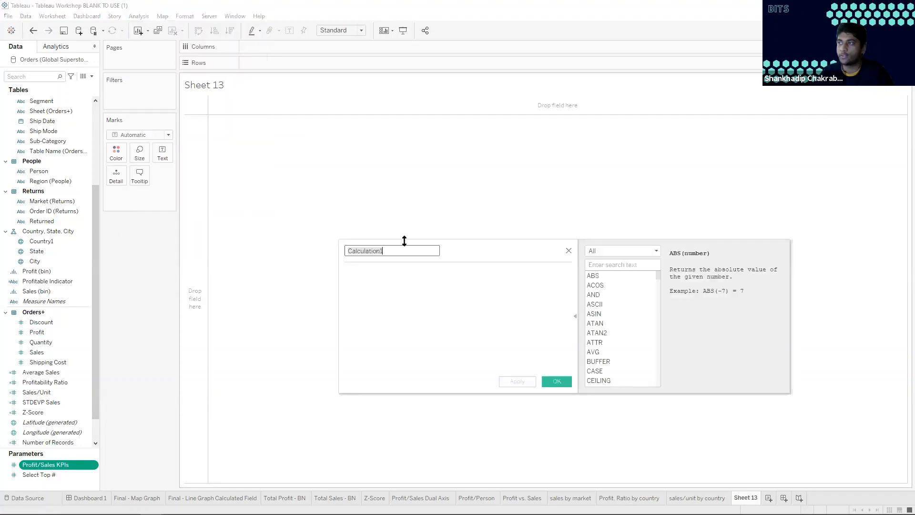
pyautogui.write('Profit/Sales KPIs')
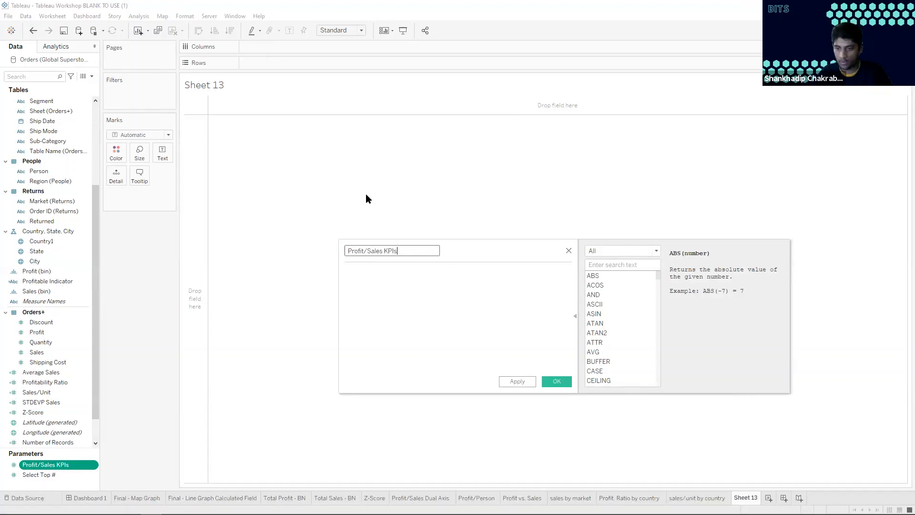
pyautogui.click(394, 269)
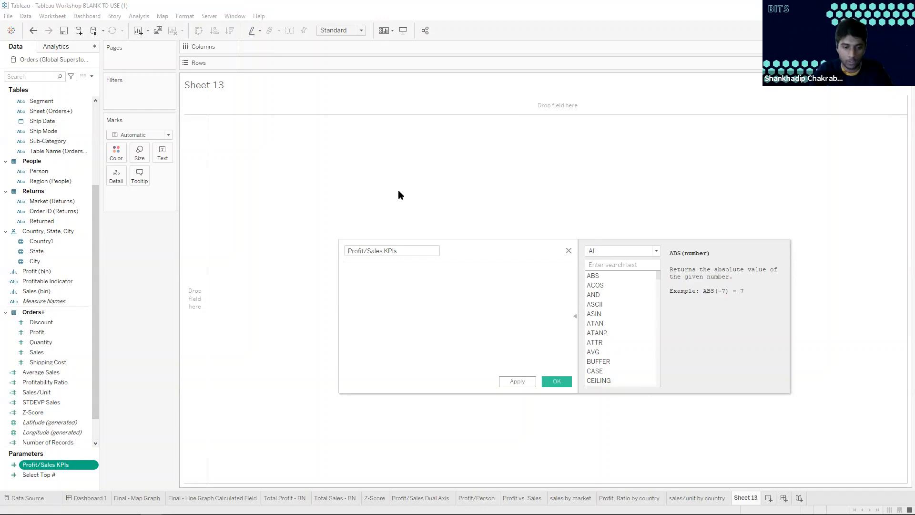
# Begin the formula with CASE on the Profit/Sales KPIs parameter and add the branch WHEN 1 THEN [Profitability Ratio]
pyautogui.write('CASE')
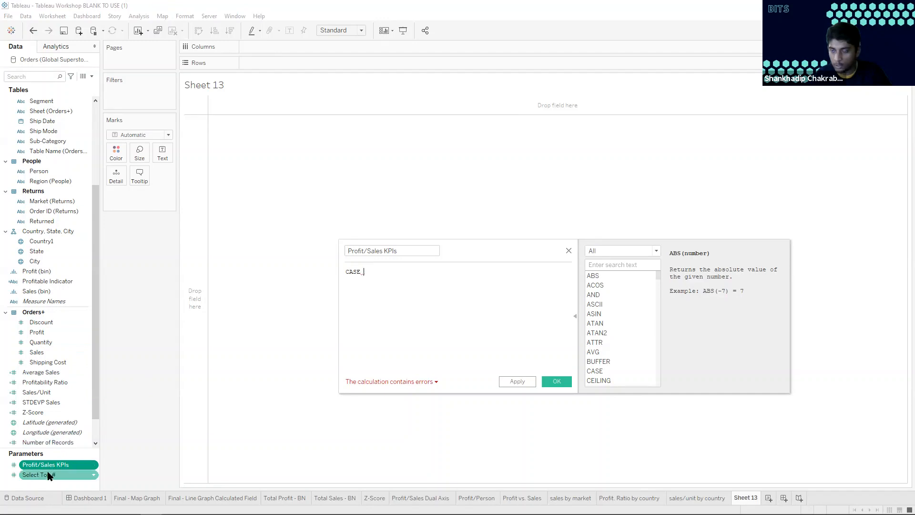
pyautogui.moveTo(52, 467); pyautogui.dragTo(411, 272)
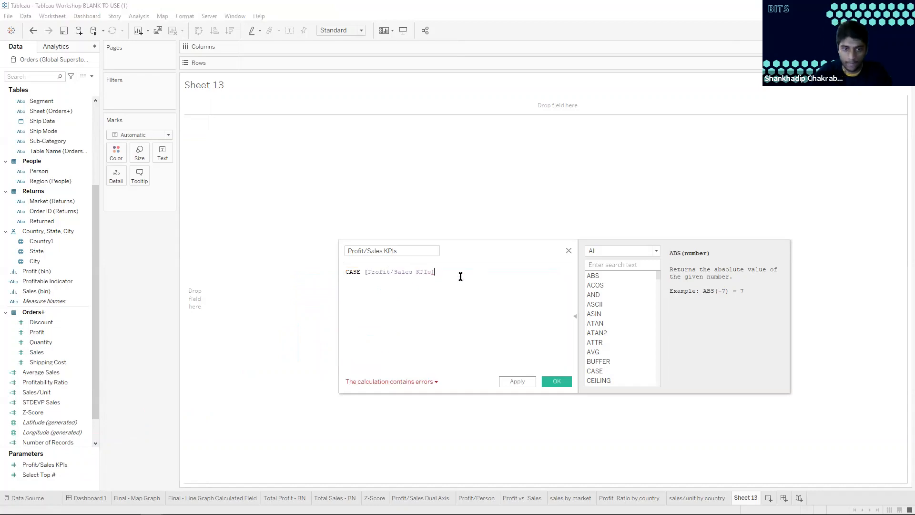
pyautogui.press('Return')
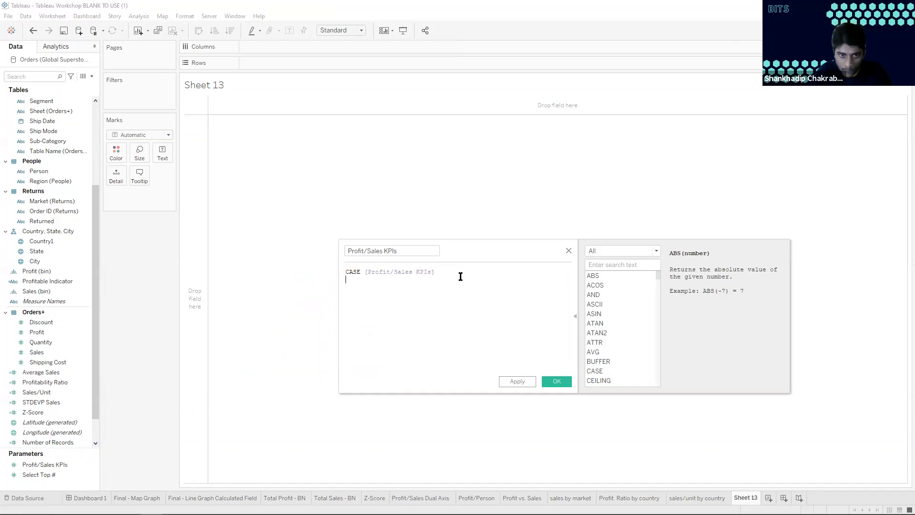
pyautogui.write('W')
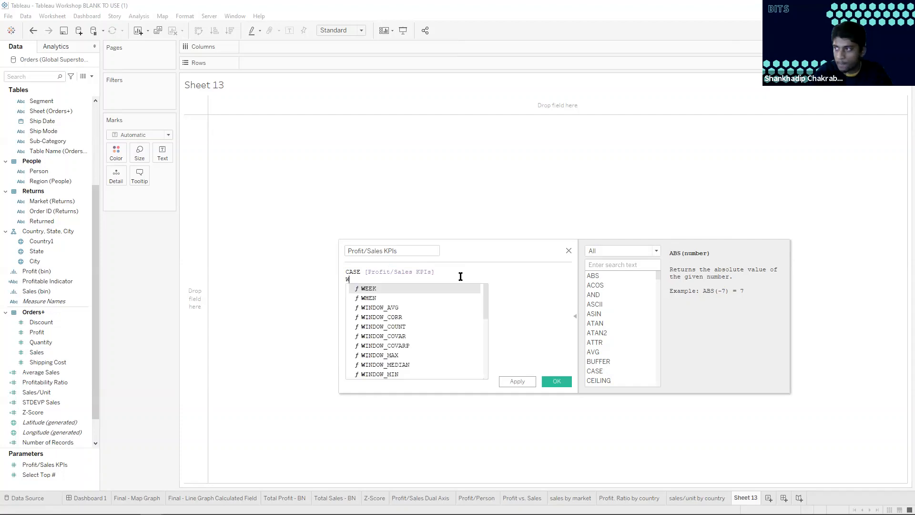
pyautogui.write('HEN 1 THEN')
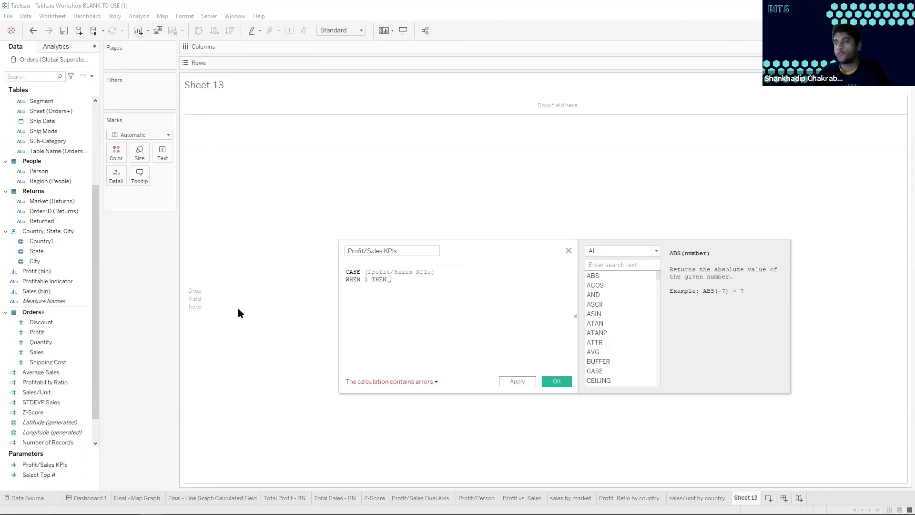
pyautogui.click(64, 382)
pyautogui.moveTo(63, 383); pyautogui.dragTo(414, 287)
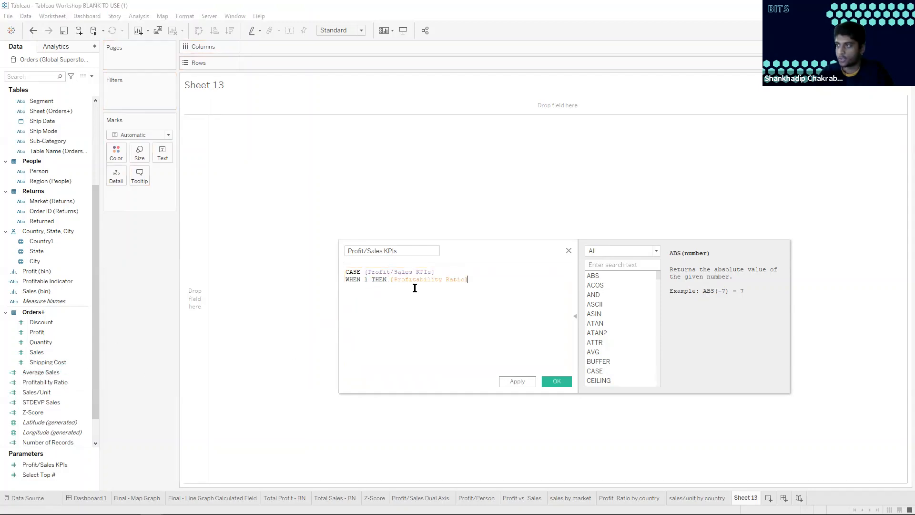
# Add a second line to the CASE formula reading WHEN 2 THEN [Sales/Unit]
pyautogui.press('Return')
pyautogui.write('WHE')
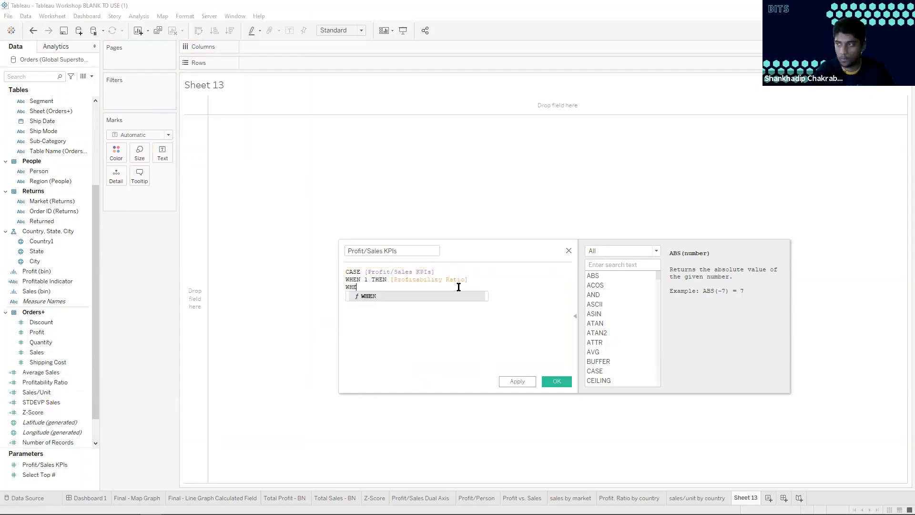
pyautogui.write('N 2 THEN')
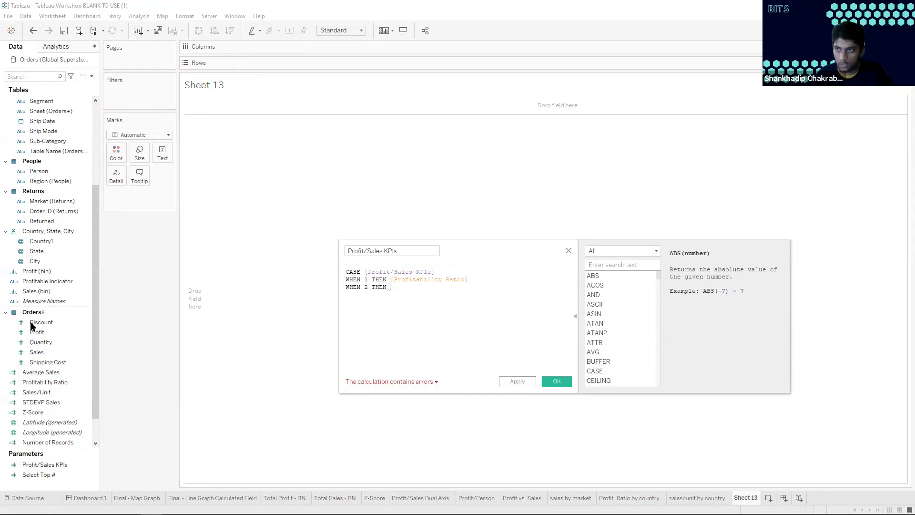
pyautogui.click(49, 364)
pyautogui.moveTo(43, 392); pyautogui.dragTo(427, 291)
pyautogui.hotkey('ctrl', 'z')
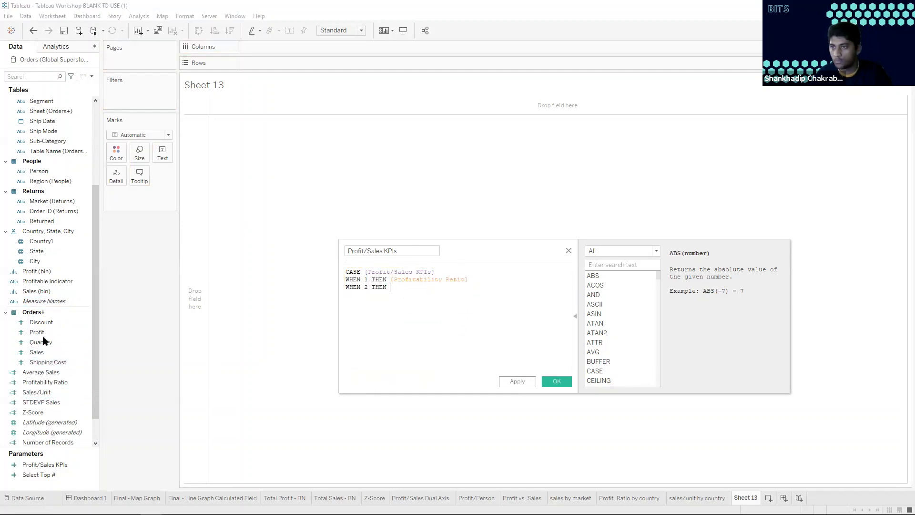
pyautogui.moveTo(43, 393); pyautogui.dragTo(415, 298)
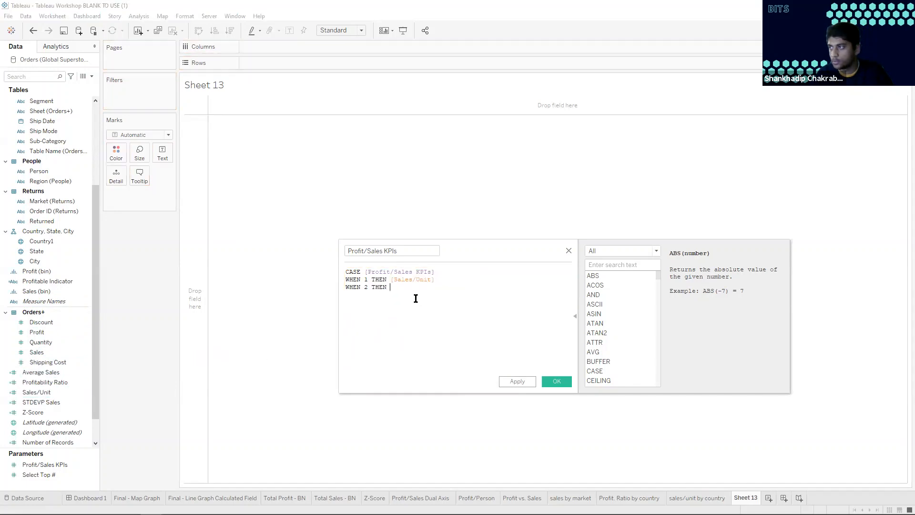
pyautogui.hotkey('ctrl', 'z')
pyautogui.moveTo(46, 392); pyautogui.dragTo(449, 317)
# Add a third line to the CASE formula reading WHEN 3 THEN SUM([Profit])
pyautogui.write('WHE')
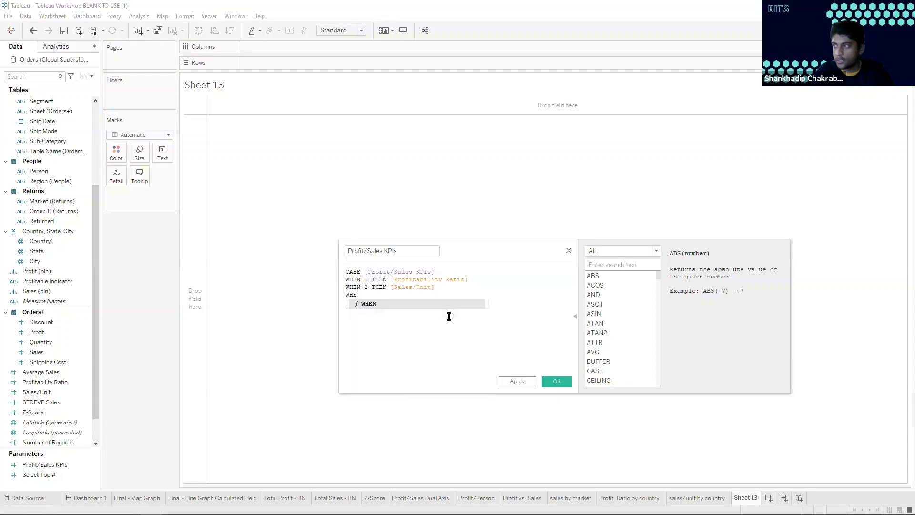
pyautogui.write('N 3 THEN')
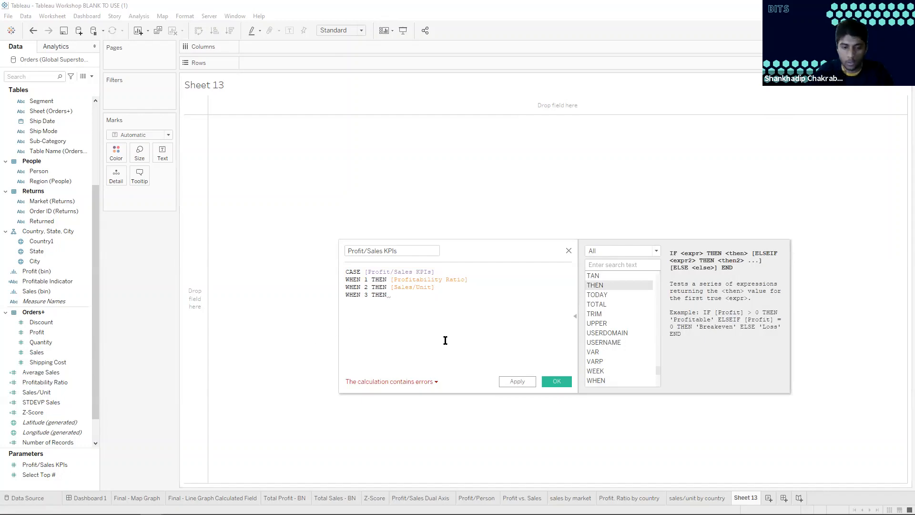
pyautogui.write(' SUM')
pyautogui.press('Return')
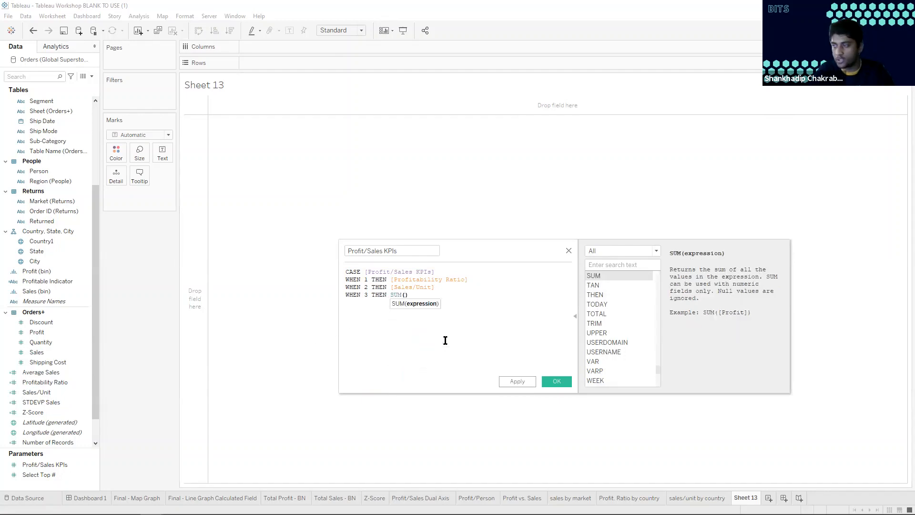
pyautogui.moveTo(43, 333); pyautogui.dragTo(405, 300)
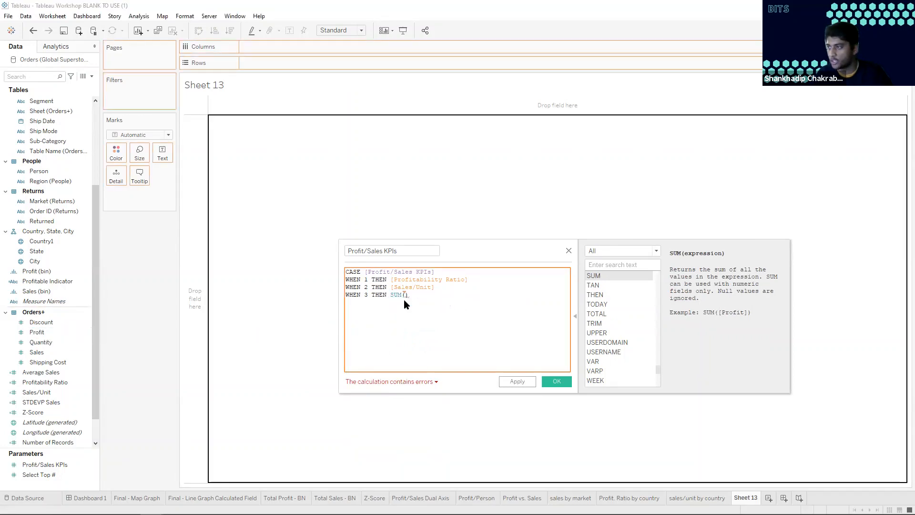
# Close the CASE formula with END on its own line and save the Profit/Sales KPIs calculated field
pyautogui.press('Right')
pyautogui.press('Return')
pyautogui.write('END')
pyautogui.click(493, 343)
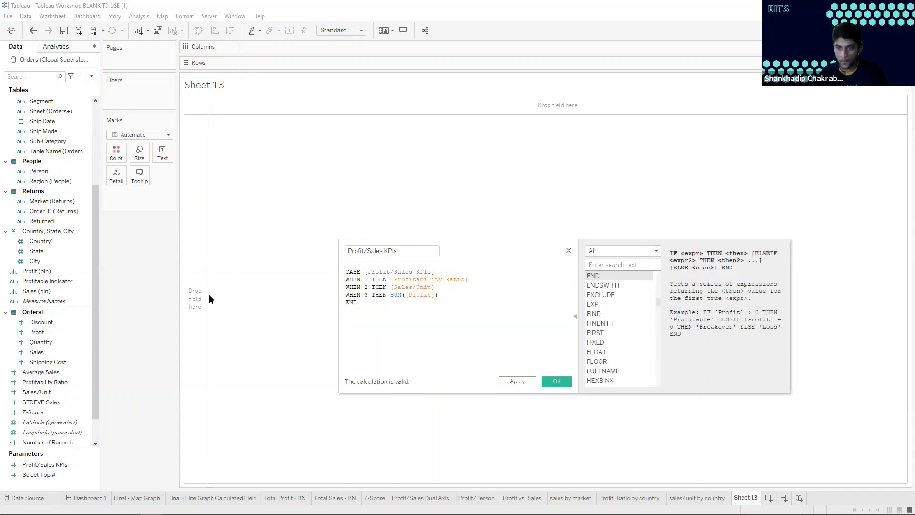
pyautogui.click(555, 382)
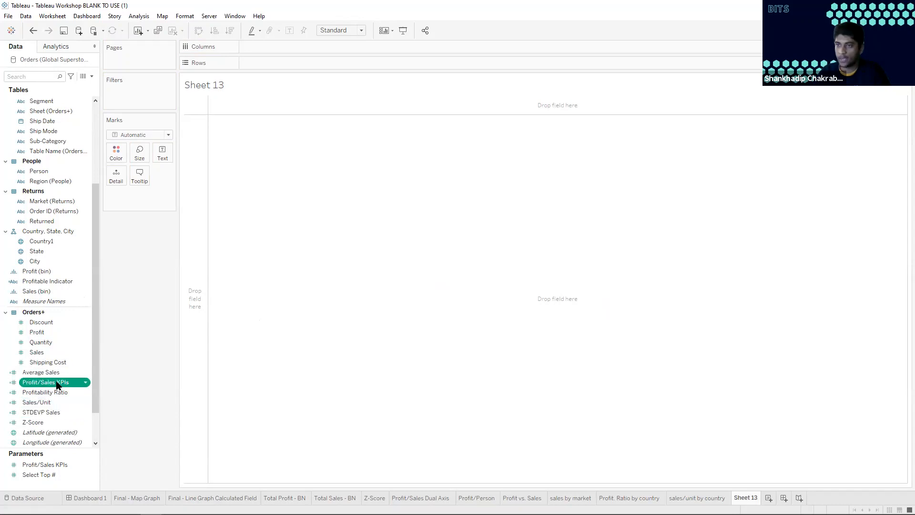
# Build a bar chart on Sheet 13 with the Profit/Sales KPIs field in Rows and Country1 in Columns
pyautogui.moveTo(59, 384); pyautogui.dragTo(278, 63)
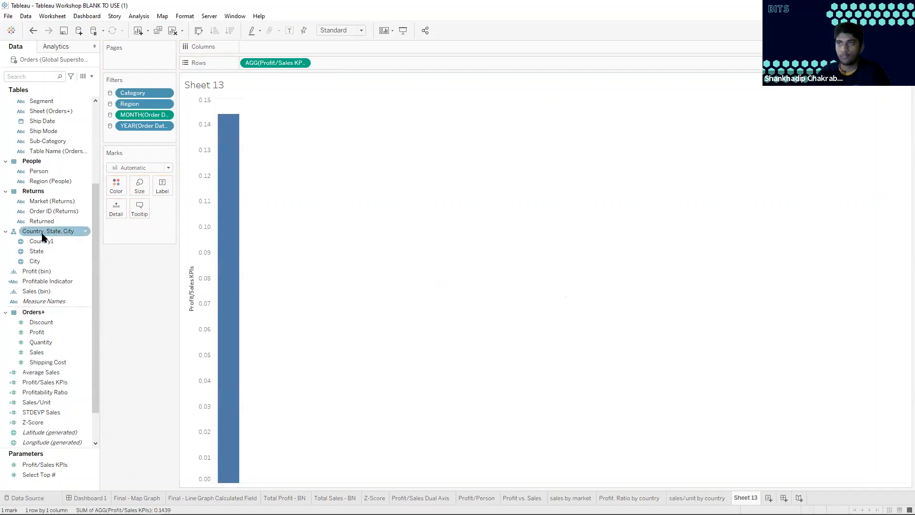
pyautogui.moveTo(48, 242); pyautogui.dragTo(143, 229)
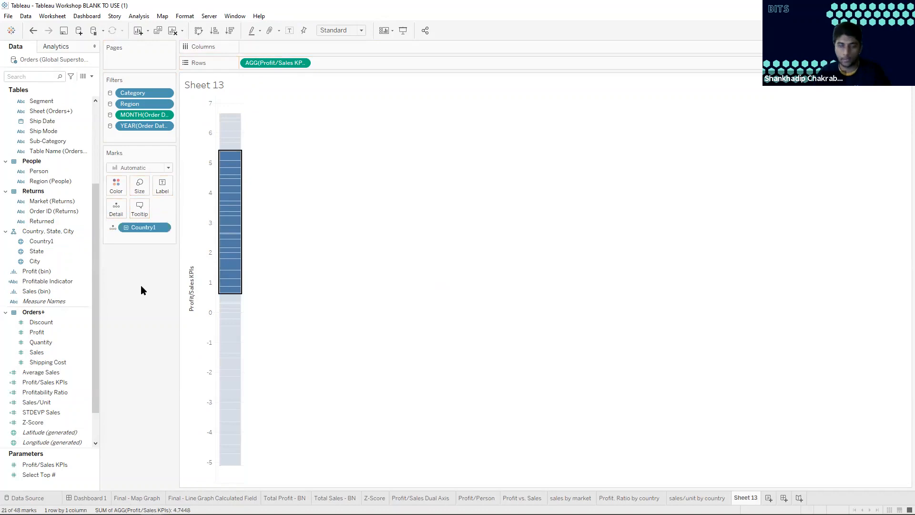
pyautogui.hotkey('ctrl', 'z')
pyautogui.click(52, 242)
pyautogui.moveTo(52, 244); pyautogui.dragTo(246, 46)
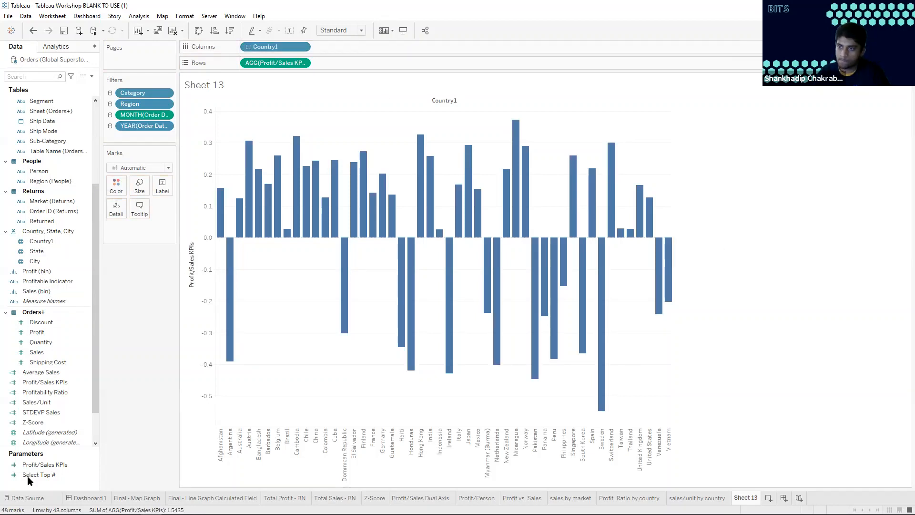
# Show the Profit/Sales KPIs parameter control as a single value list and test it with Sales/Unit and Profitability Ratio
pyautogui.rightClick(42, 465)
pyautogui.click(73, 311)
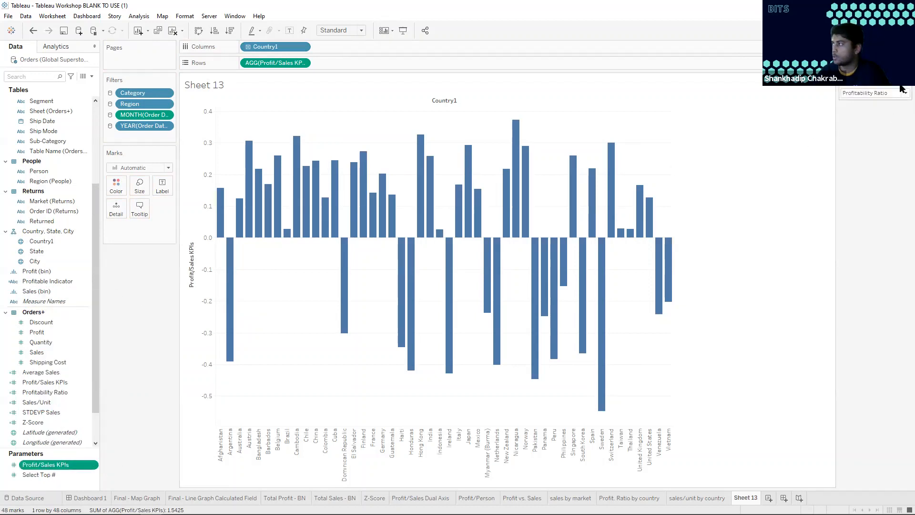
pyautogui.click(902, 85)
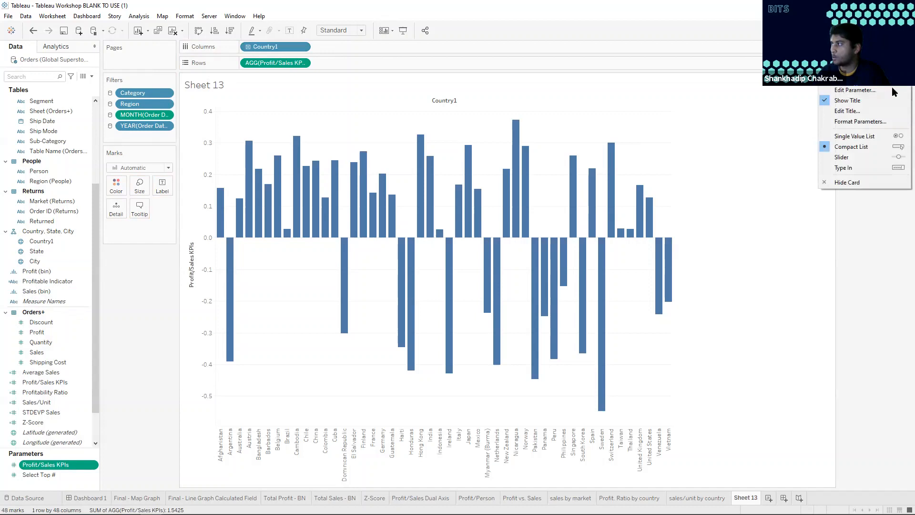
pyautogui.click(868, 136)
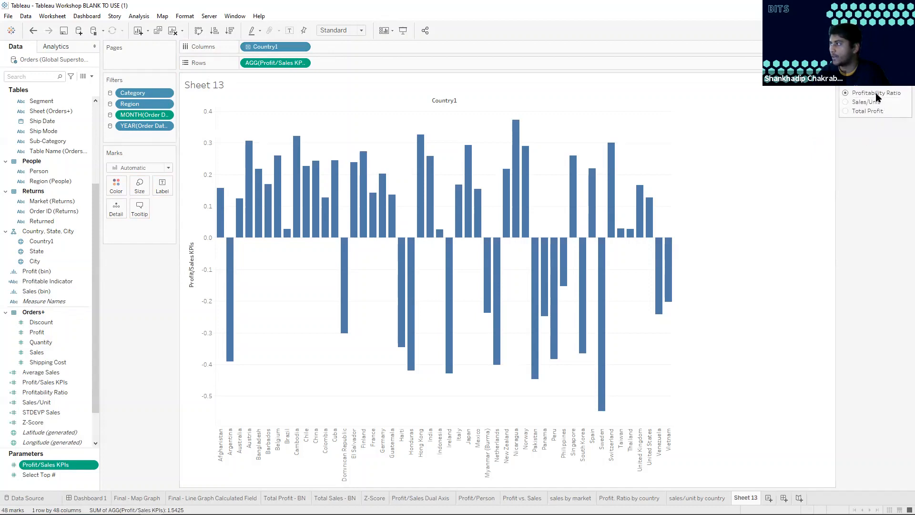
pyautogui.click(845, 102)
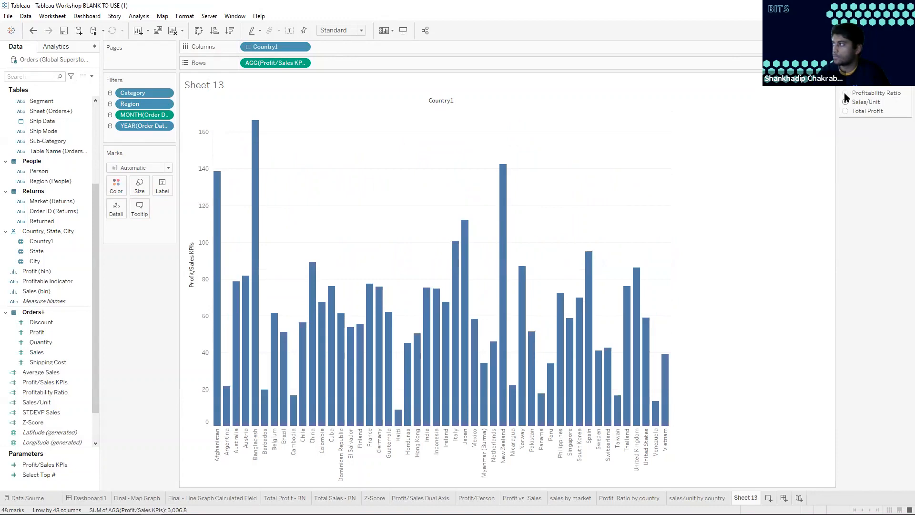
pyautogui.click(845, 94)
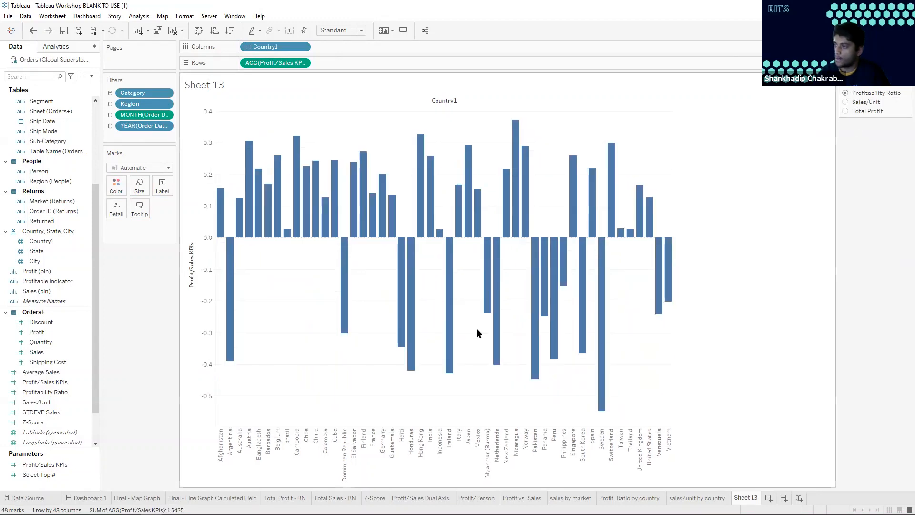
# Filter Country1 by field to the top countries by Profit/Sales KPIs, using the Select Top # parameter as the limit
pyautogui.click(55, 475)
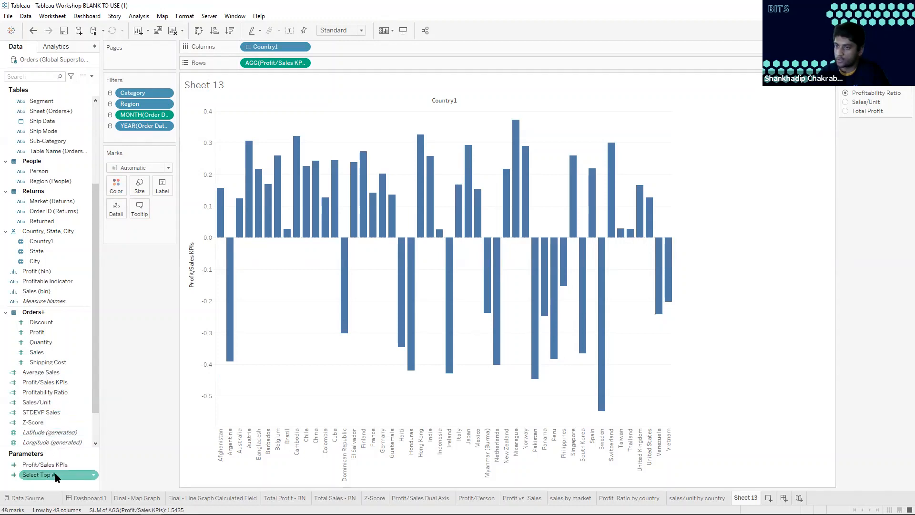
pyautogui.click(42, 242)
pyautogui.moveTo(118, 145); pyautogui.dragTo(127, 136)
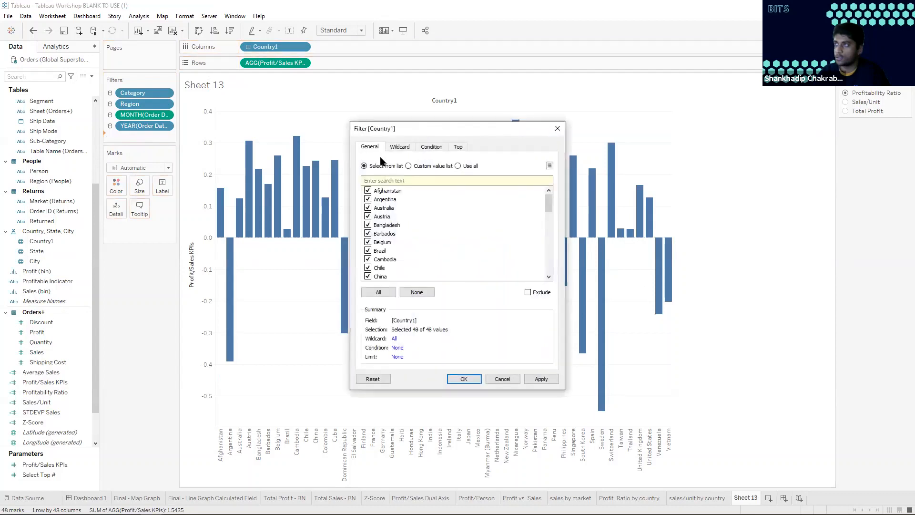
pyautogui.click(457, 147)
pyautogui.click(364, 171)
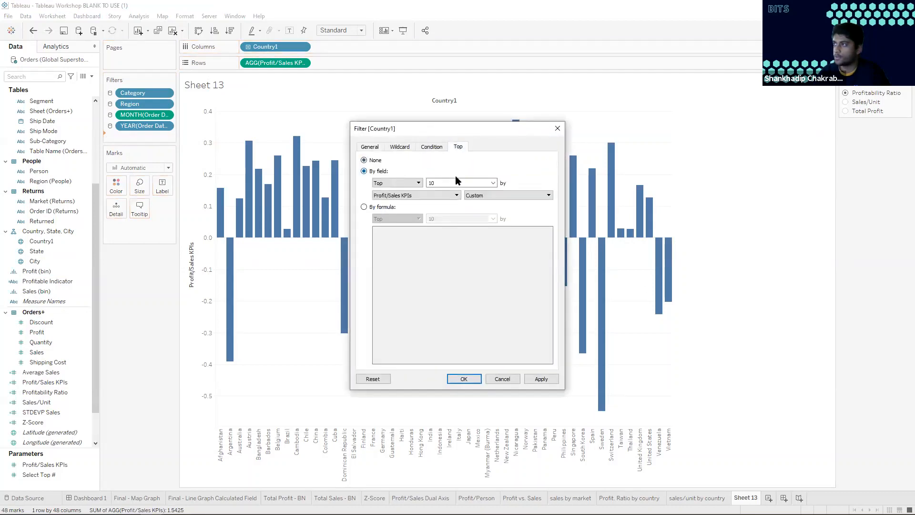
pyautogui.click(493, 183)
pyautogui.click(470, 210)
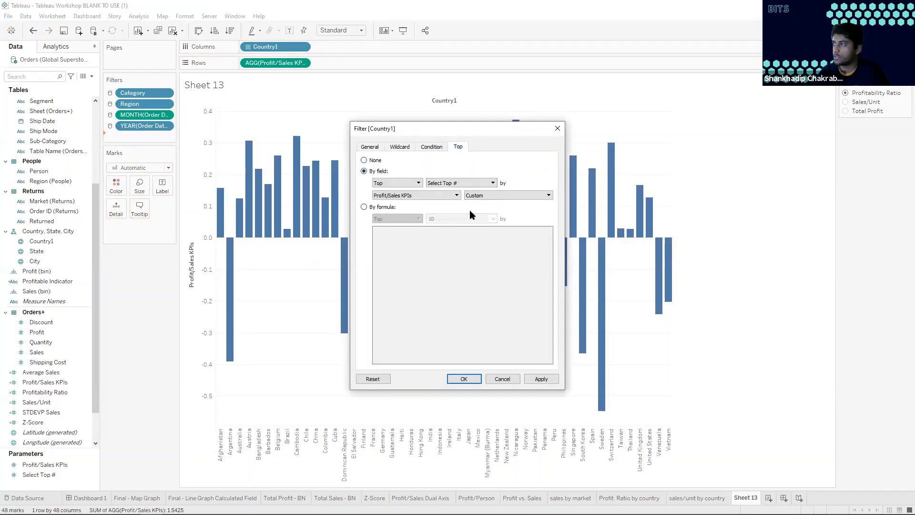
pyautogui.click(464, 380)
# Show the Select Top # parameter control and set it to 14
pyautogui.click(39, 475)
pyautogui.rightClick(40, 477)
pyautogui.click(96, 316)
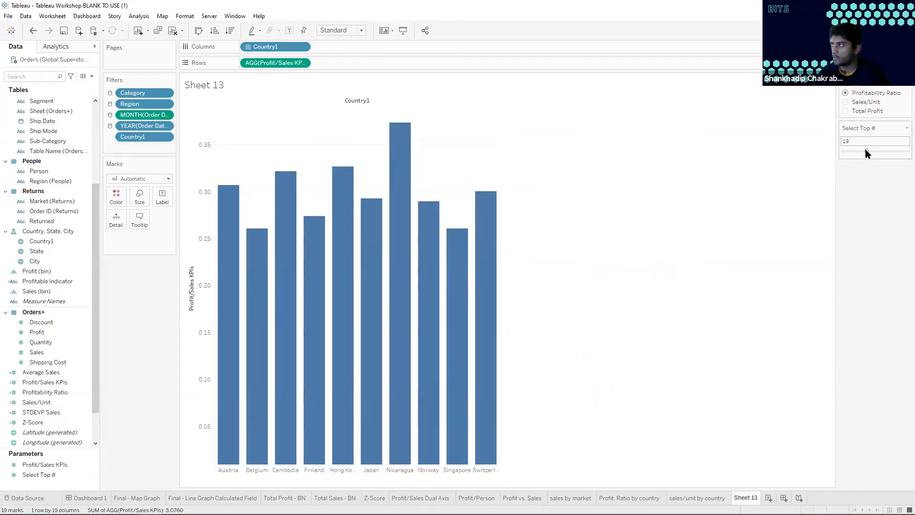
pyautogui.moveTo(866, 149); pyautogui.dragTo(860, 150)
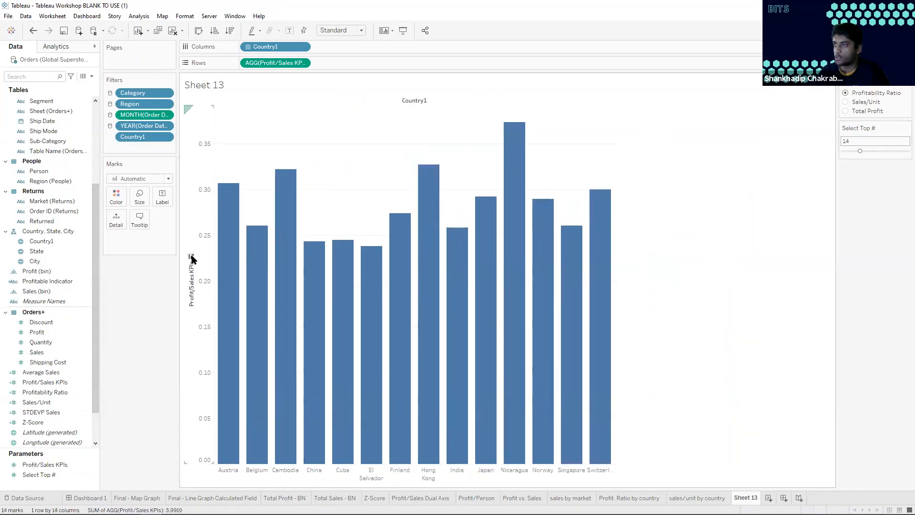
# Sort the countries in descending order of Profit/Sales KPIs and switch the KPI parameter to Total Profit
pyautogui.click(191, 258)
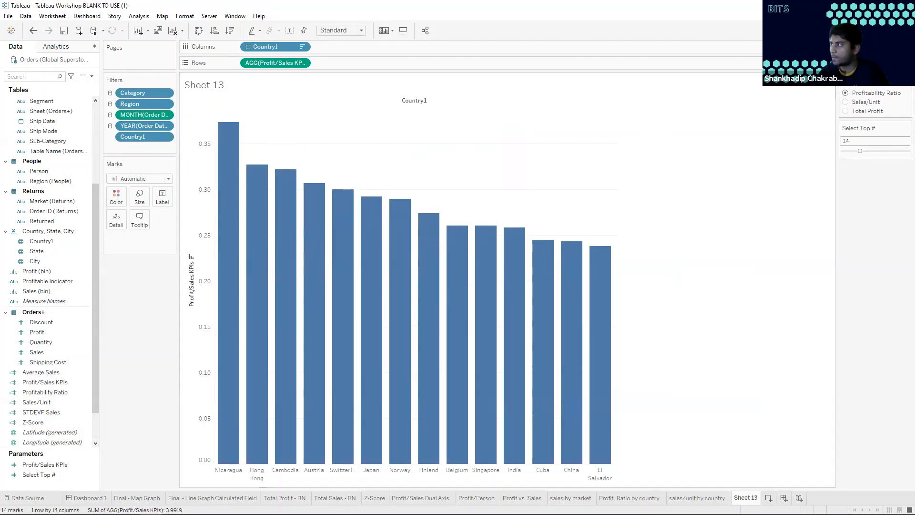
pyautogui.click(846, 108)
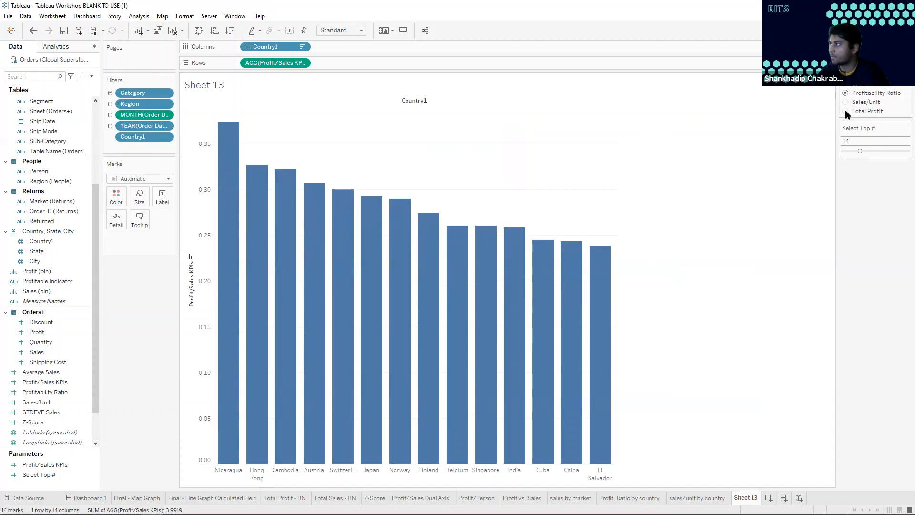
pyautogui.click(846, 110)
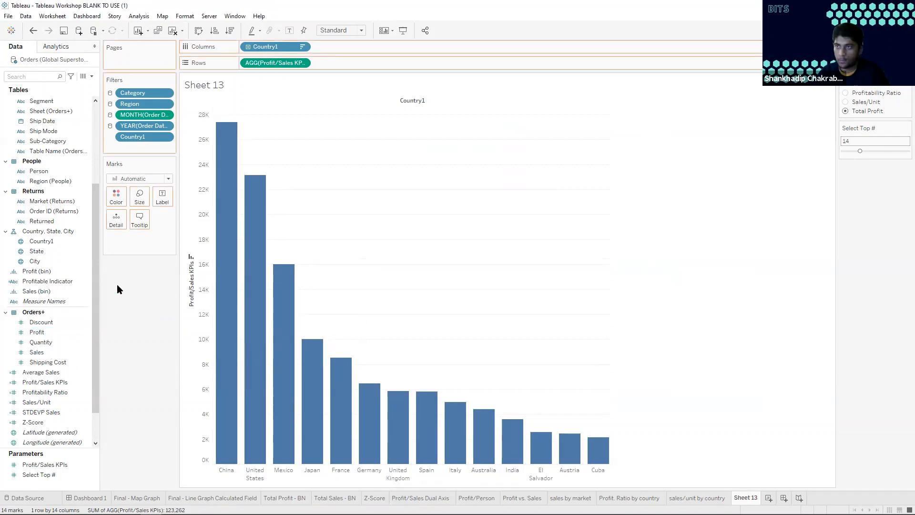
# Color the country bars by Sales, switch the KPI parameter to Sales/Unit and inspect China's details
pyautogui.moveTo(35, 358)
pyautogui.mouseDown()
pyautogui.moveTo(90, 306)
pyautogui.moveTo(112, 204)
pyautogui.mouseUp()
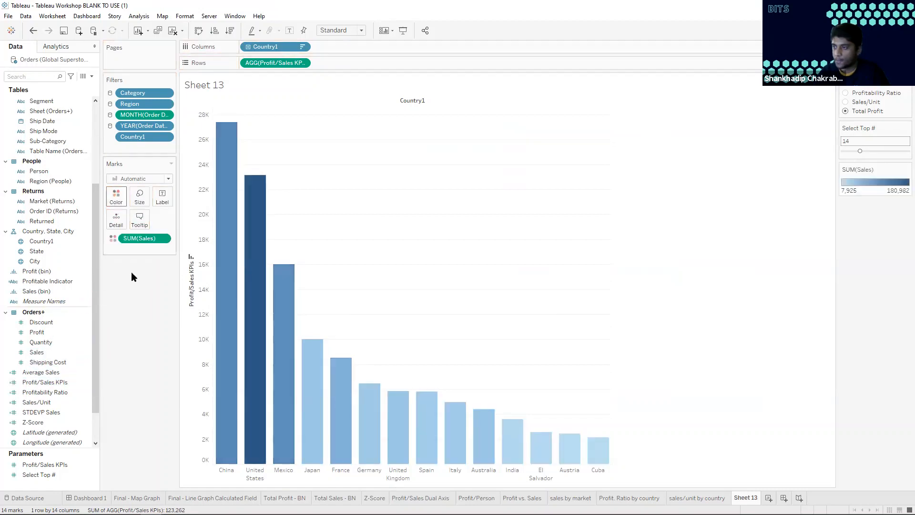
pyautogui.moveTo(237, 348)
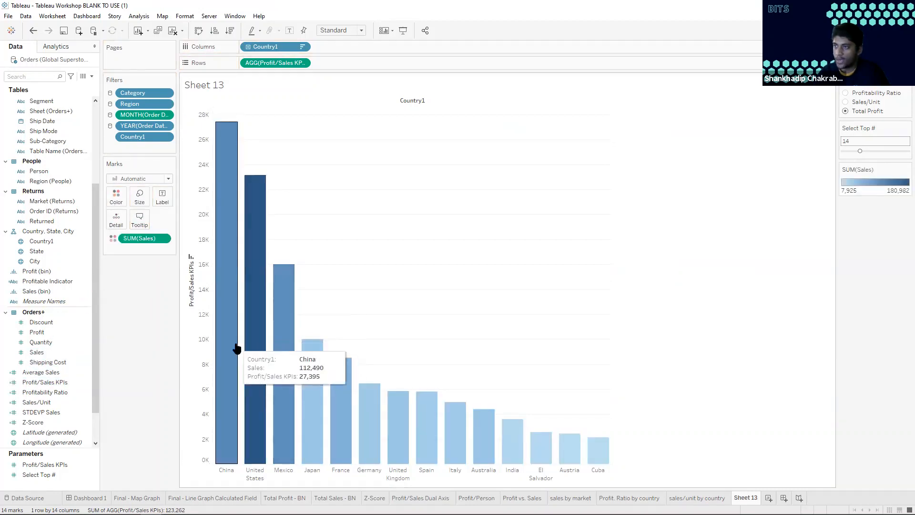
pyautogui.click(845, 100)
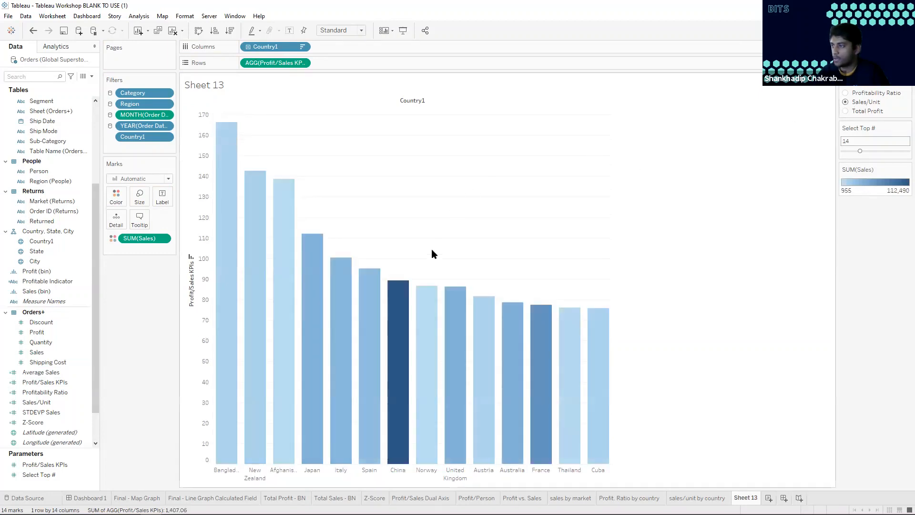
pyautogui.moveTo(400, 303)
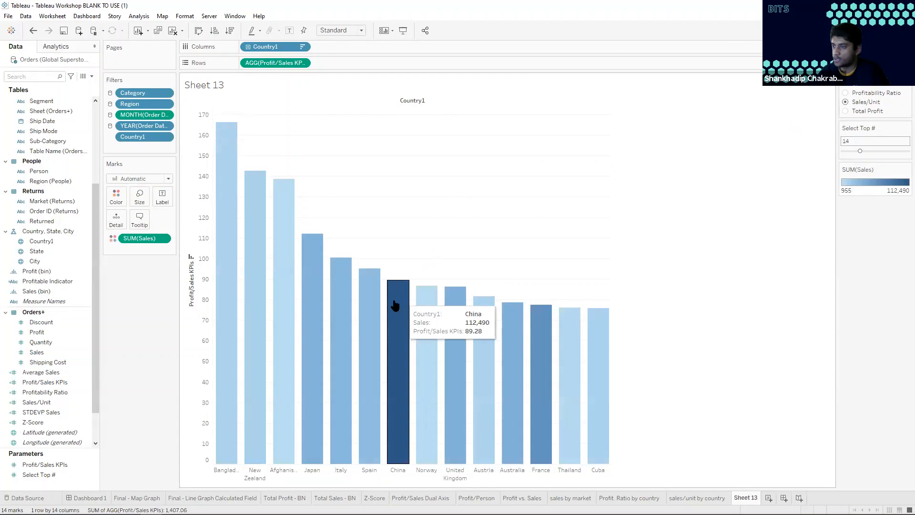
pyautogui.moveTo(253, 332)
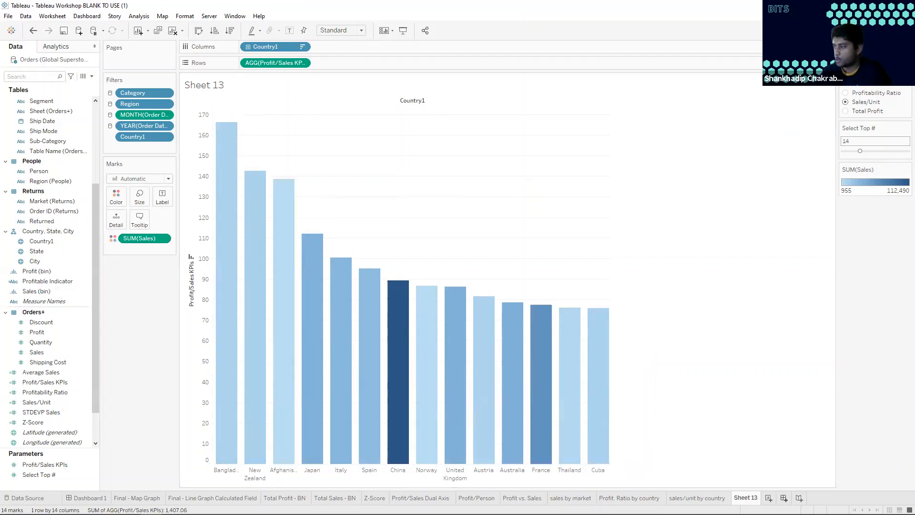
# Create a new dashboard, review the Final - Map Graph, Total Profit - BN and Total Sales - BN sheets, and return to it
pyautogui.click(784, 499)
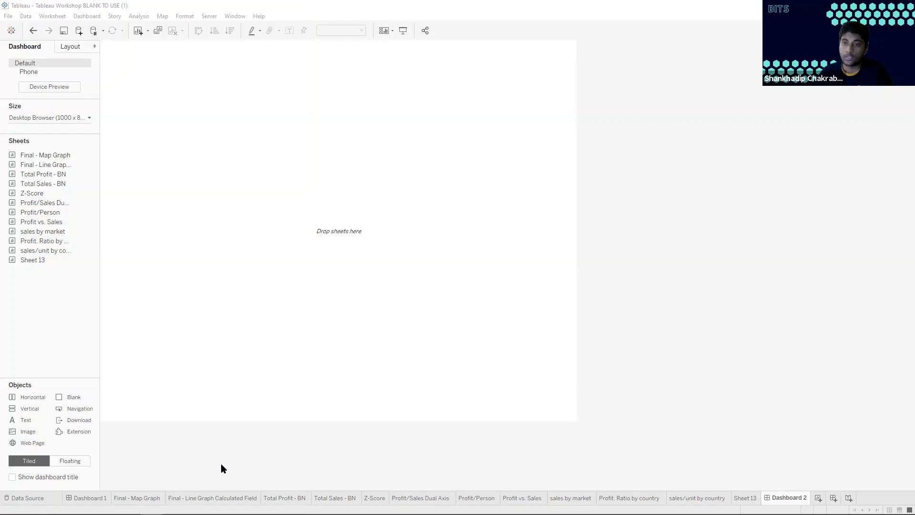
pyautogui.click(138, 498)
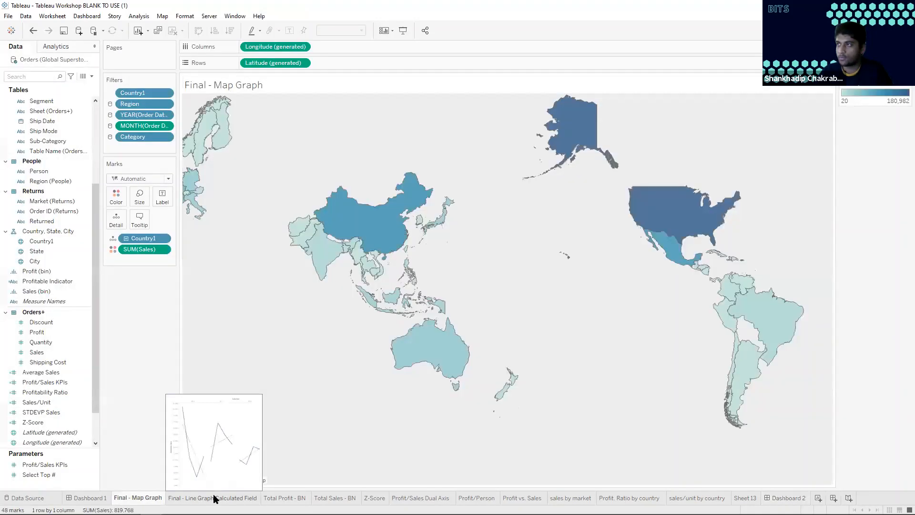
pyautogui.moveTo(287, 498)
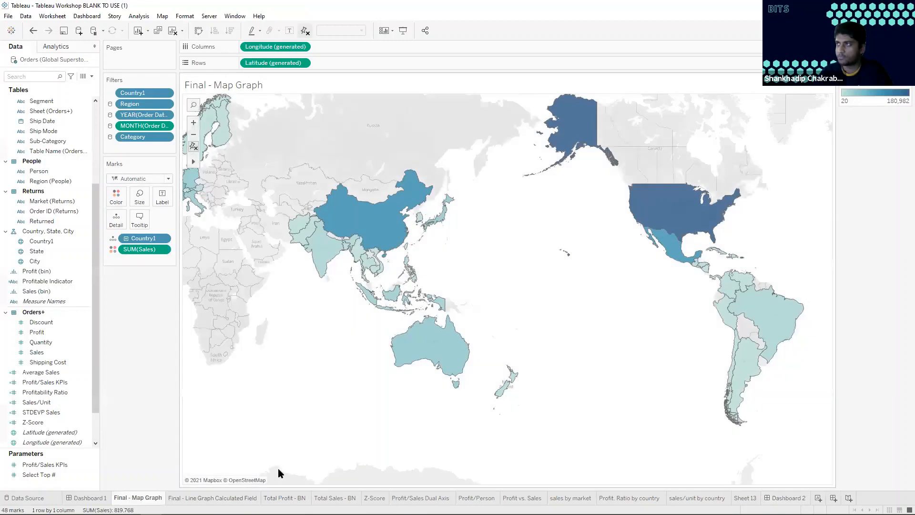
pyautogui.click(285, 498)
pyautogui.click(335, 498)
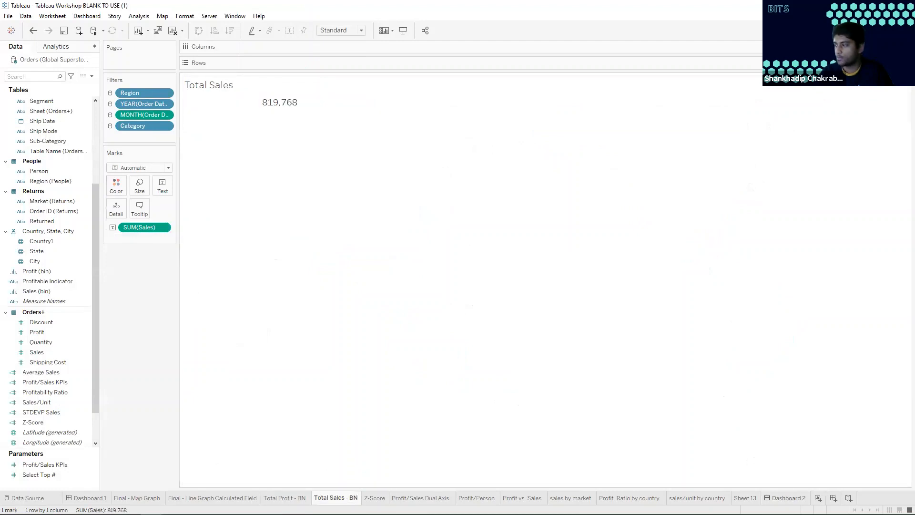
pyautogui.click(787, 499)
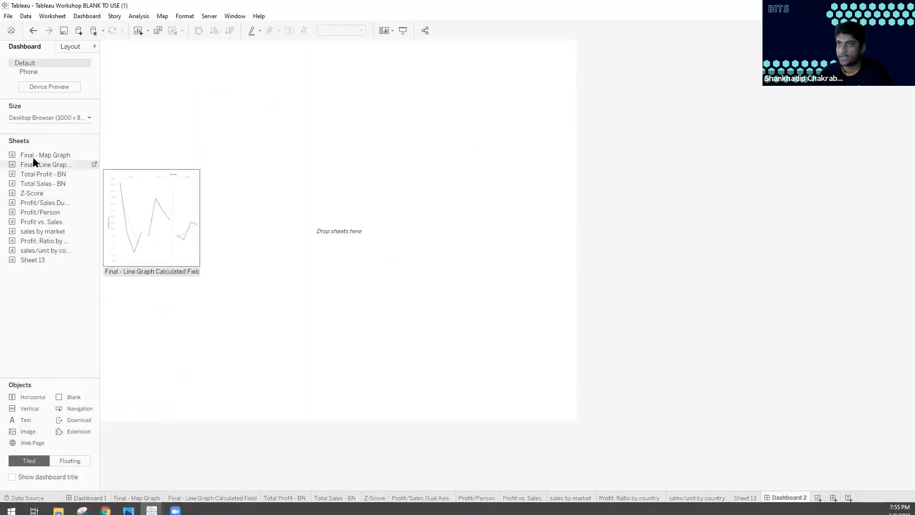
# Place the Final - Map Graph sheet on Dashboard 2 and pan its map so Europe and Africa are centred
pyautogui.moveTo(39, 157); pyautogui.dragTo(328, 179)
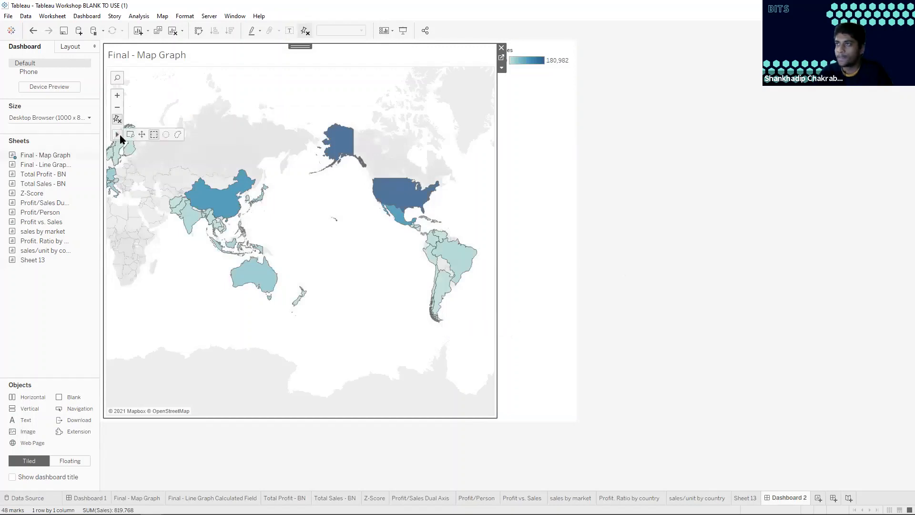
pyautogui.click(142, 135)
pyautogui.moveTo(307, 230); pyautogui.dragTo(487, 243)
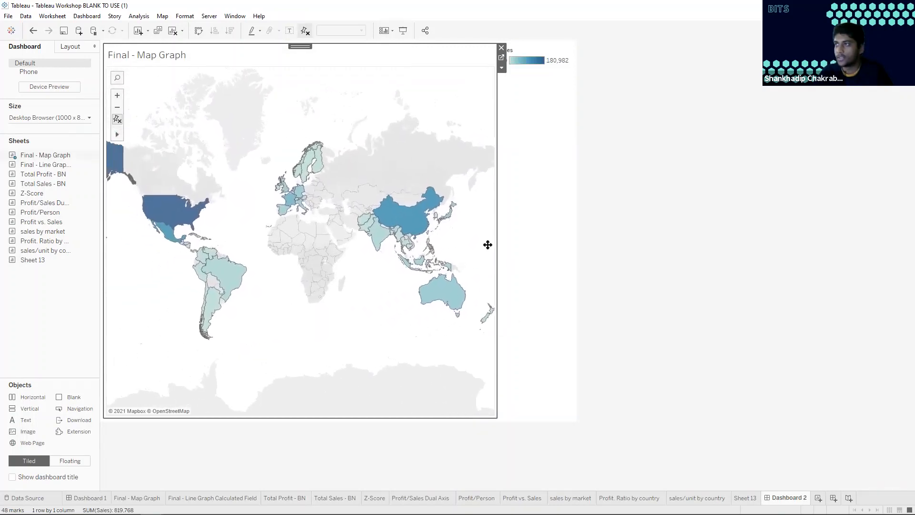
# Give Dashboard 2 a fixed custom size with a width of 1600 px
pyautogui.click(639, 205)
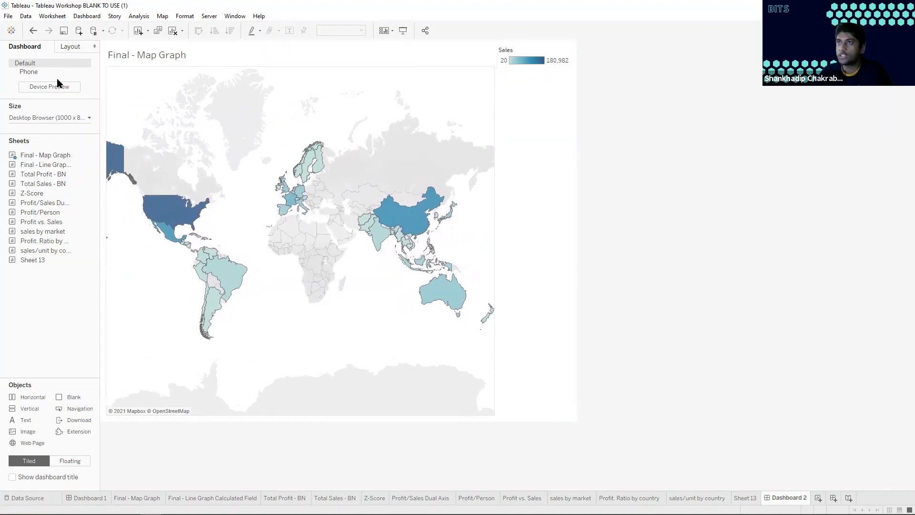
pyautogui.click(88, 119)
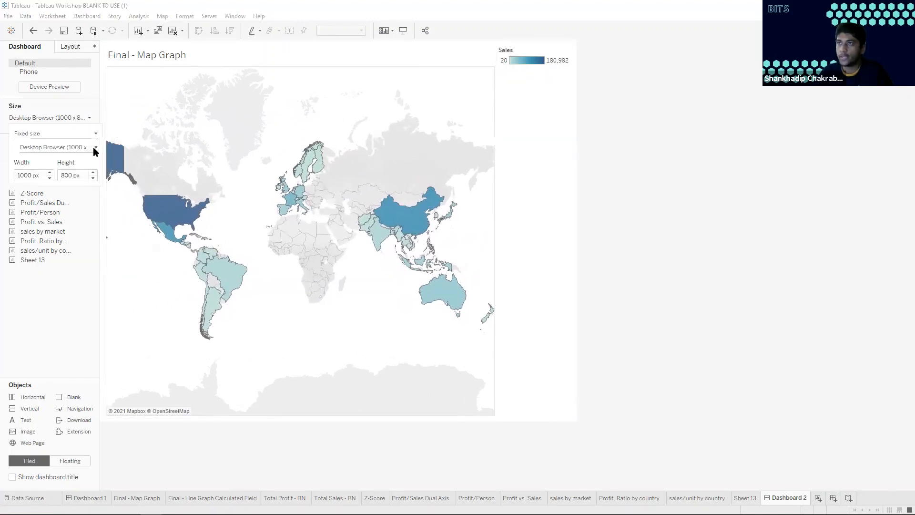
pyautogui.click(95, 147)
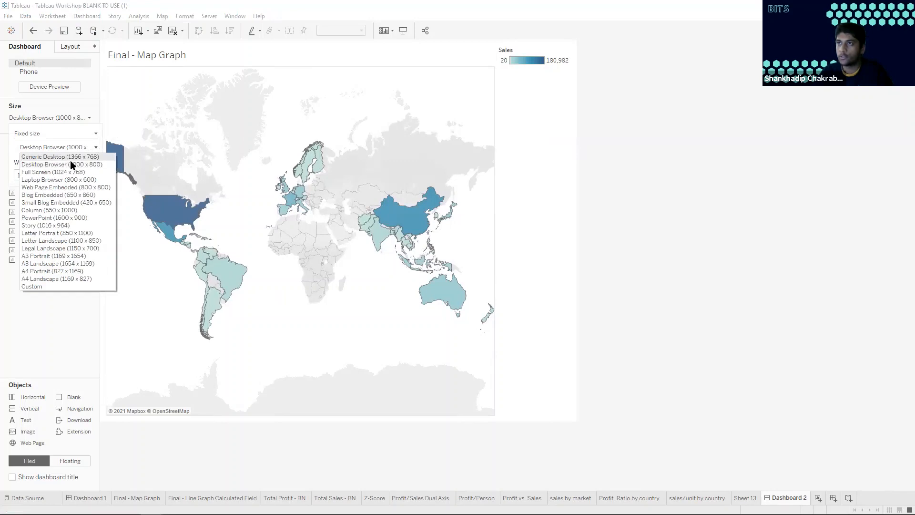
pyautogui.click(44, 286)
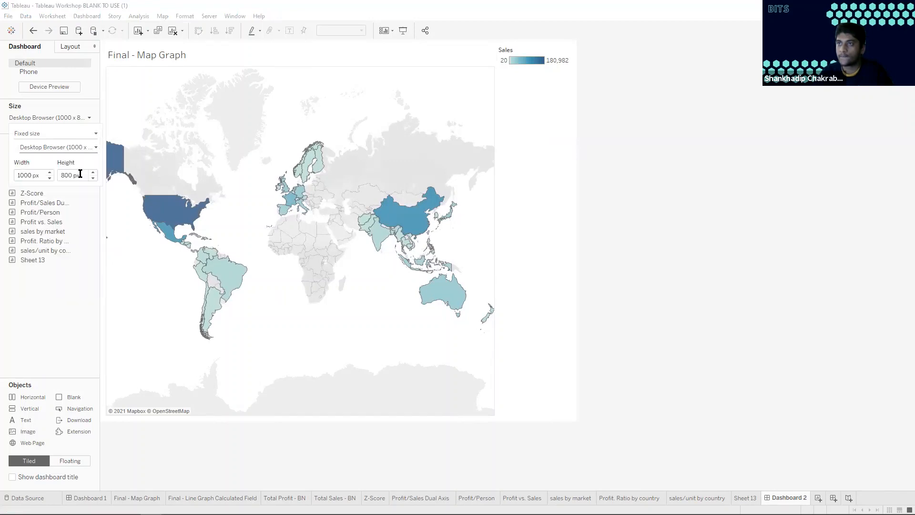
pyautogui.click(49, 173)
pyautogui.click(49, 172)
pyautogui.click(49, 173)
pyautogui.click(50, 172)
pyautogui.click(49, 172)
pyautogui.click(49, 172)
pyautogui.click(49, 172)
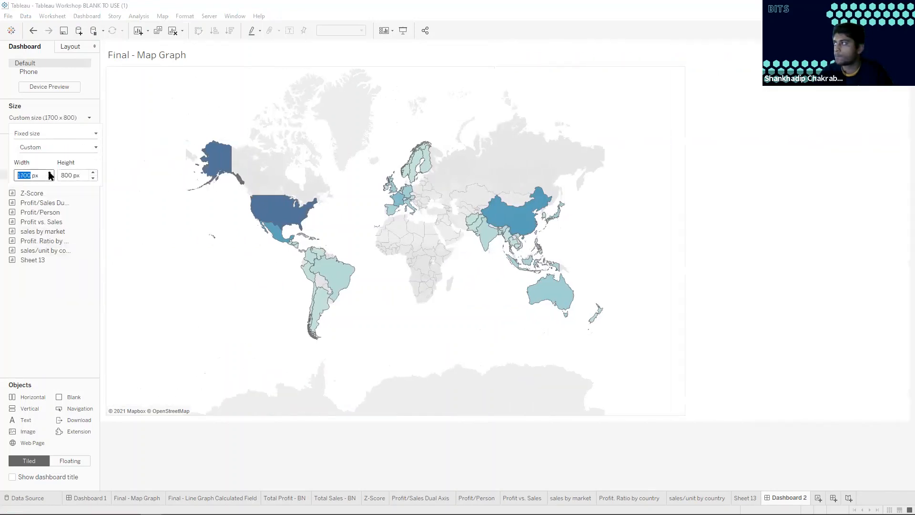
# Set the fixed dashboard height to 900 px
pyautogui.click(93, 177)
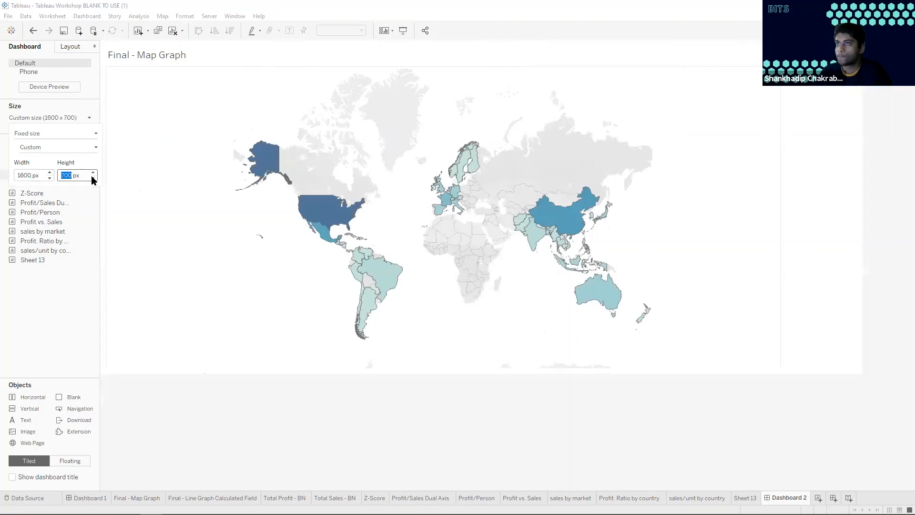
pyautogui.click(93, 177)
pyautogui.click(93, 177)
pyautogui.click(93, 173)
pyautogui.click(93, 173)
pyautogui.click(93, 173)
pyautogui.click(93, 173)
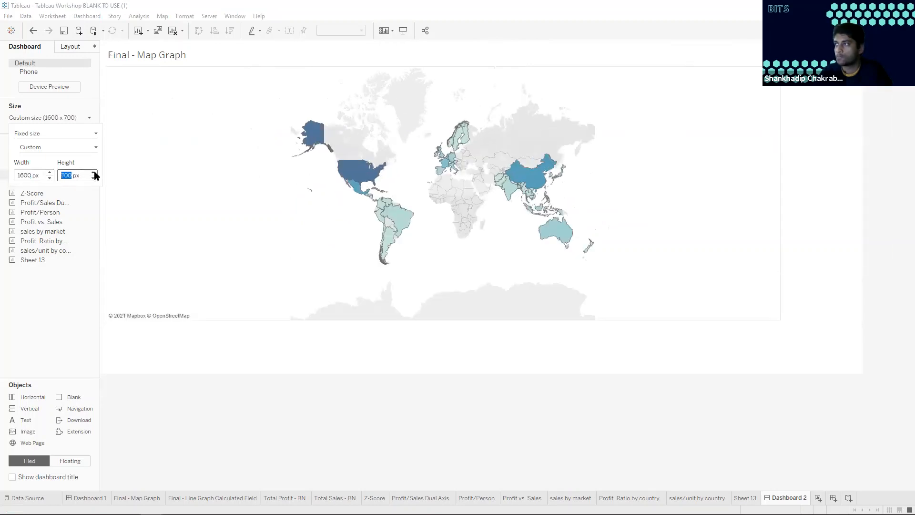
pyautogui.click(93, 173)
pyautogui.click(93, 172)
pyautogui.click(93, 179)
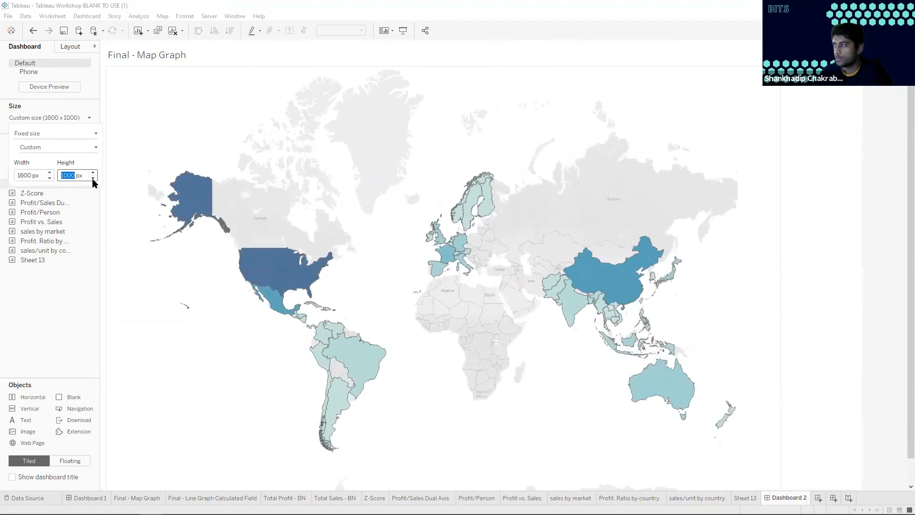
pyautogui.click(93, 178)
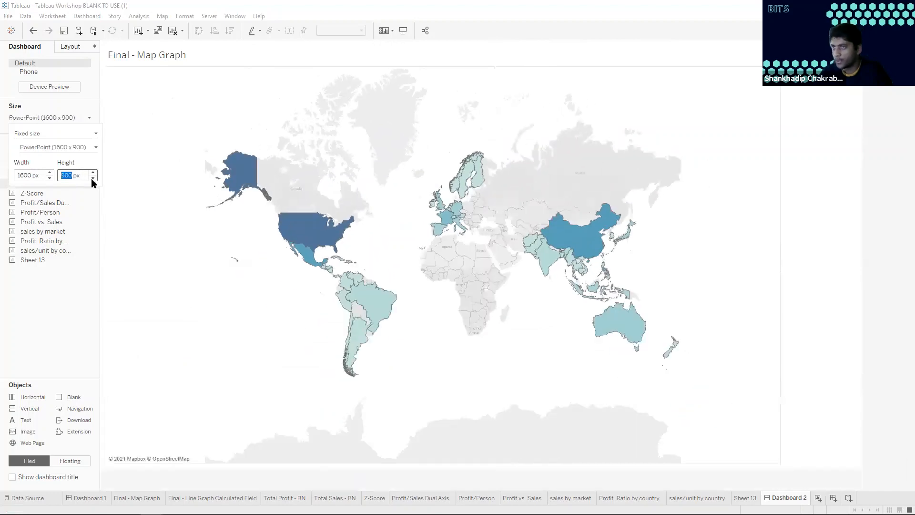
pyautogui.click(62, 117)
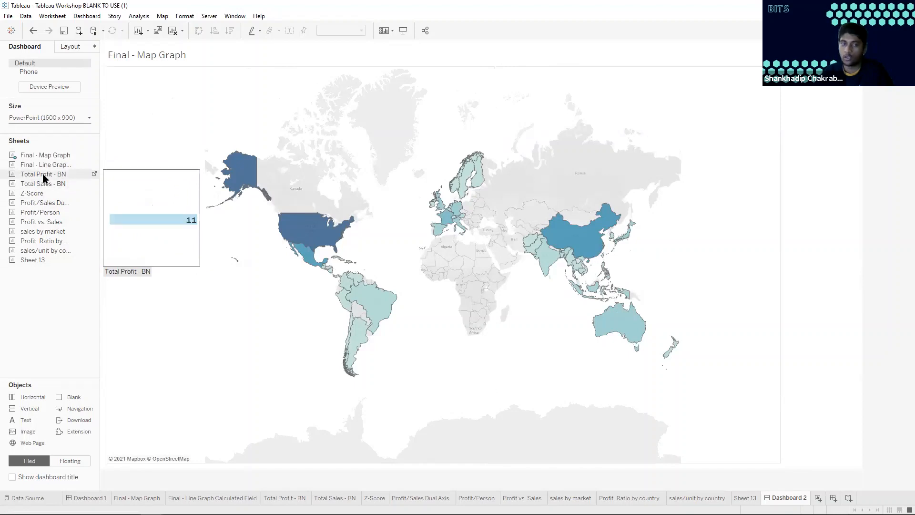
# Place the Total Profit - BN and Total Sales - BN sheets side by side above the map and shrink them to a thin row
pyautogui.moveTo(45, 175)
pyautogui.mouseDown()
pyautogui.moveTo(192, 95)
pyautogui.moveTo(164, 71)
pyautogui.mouseUp()
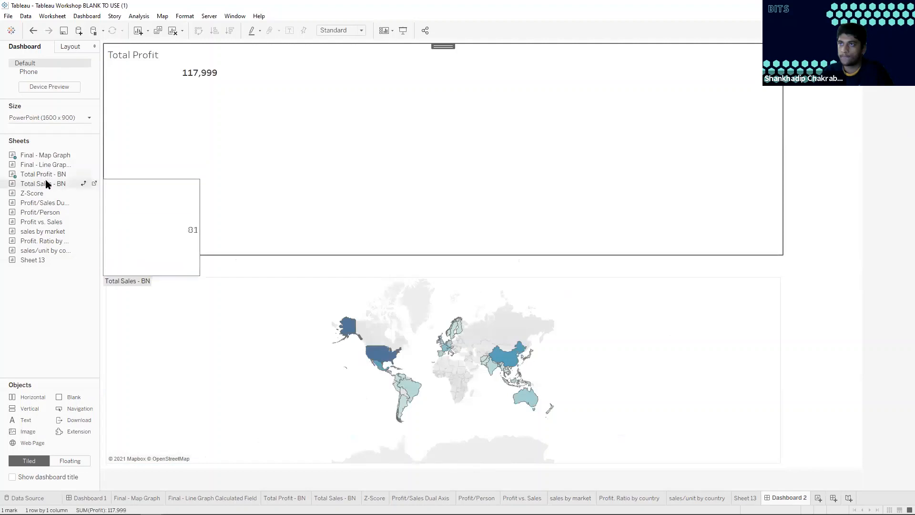
pyautogui.moveTo(170, 159); pyautogui.dragTo(429, 232)
pyautogui.moveTo(454, 170); pyautogui.dragTo(455, 90)
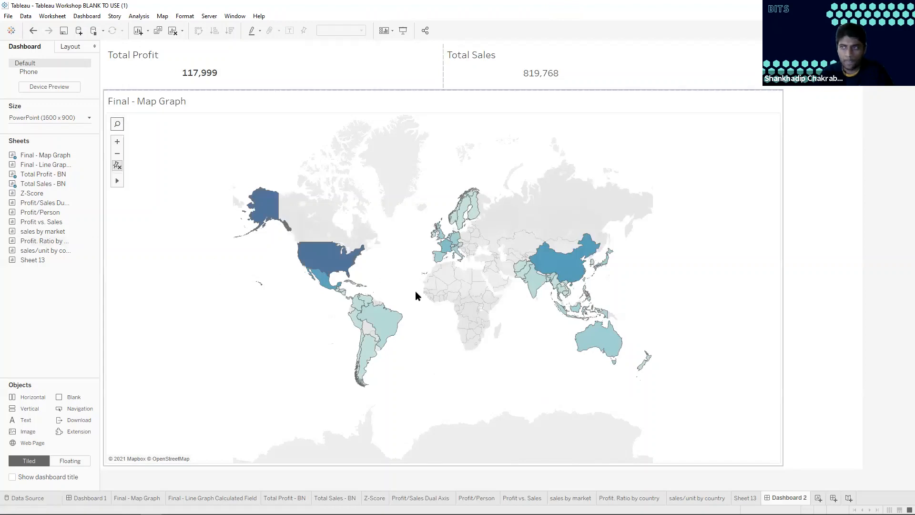
# Place the Profit. Ratio by country sheet as a narrow column beside the map and set Select Top # to 11
pyautogui.moveTo(44, 206)
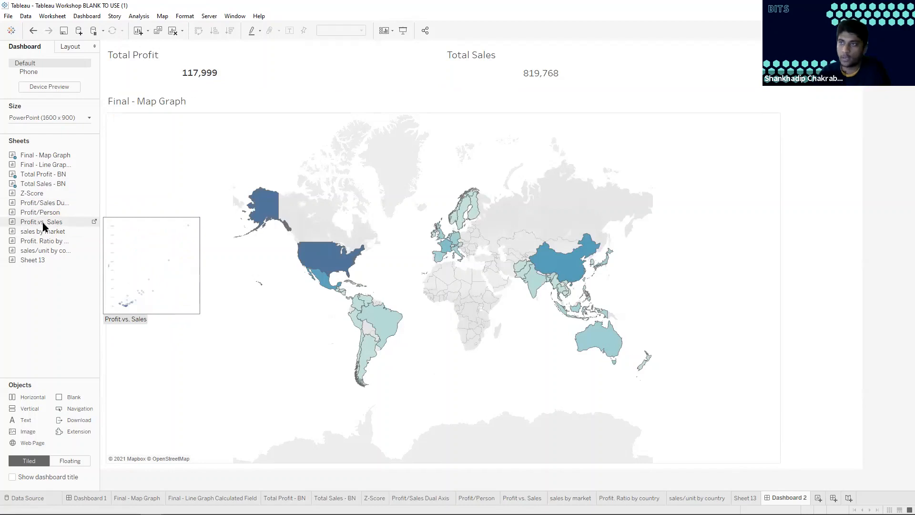
pyautogui.moveTo(45, 241)
pyautogui.moveTo(54, 242)
pyautogui.mouseDown()
pyautogui.moveTo(121, 227)
pyautogui.moveTo(116, 203)
pyautogui.moveTo(128, 285)
pyautogui.mouseUp()
pyautogui.moveTo(353, 282); pyautogui.dragTo(356, 278)
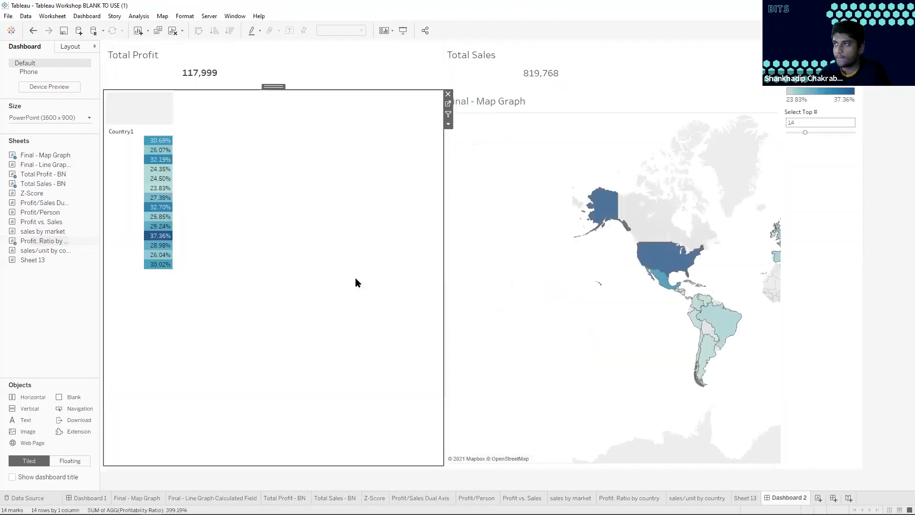
pyautogui.moveTo(443, 253); pyautogui.dragTo(185, 240)
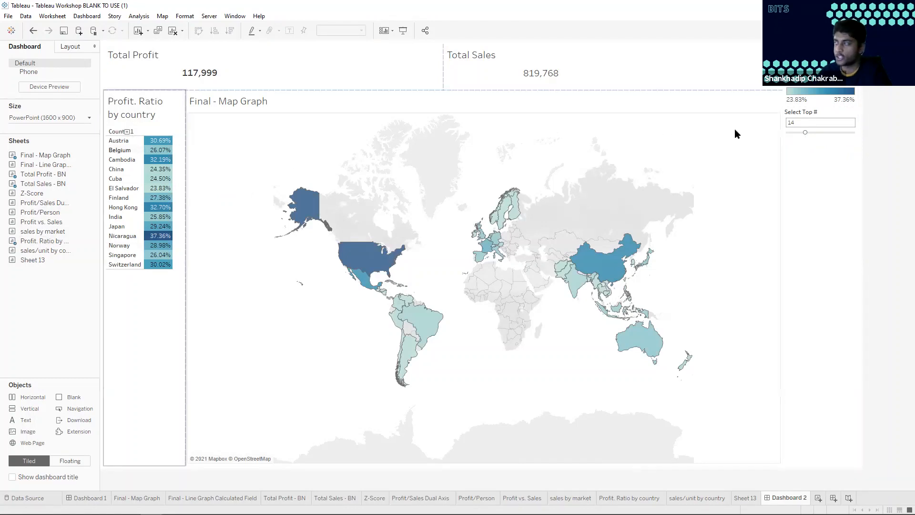
pyautogui.moveTo(806, 132); pyautogui.dragTo(811, 135)
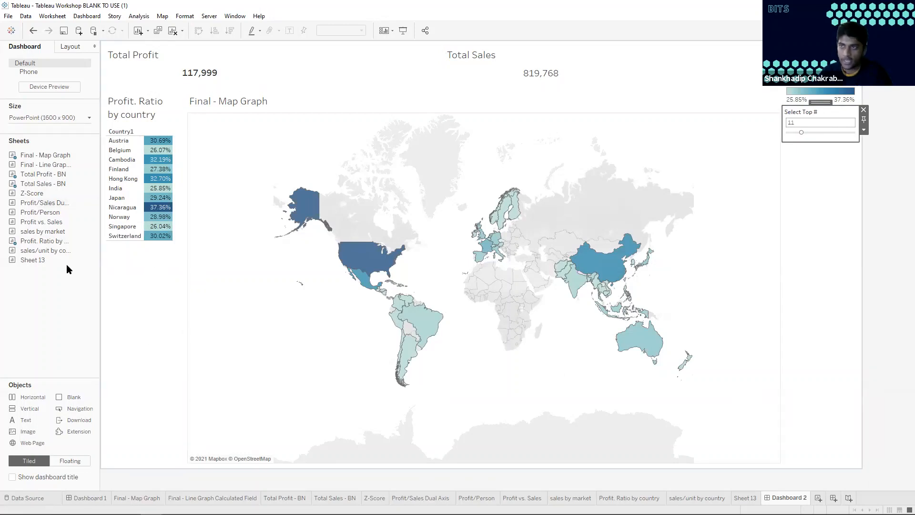
# Rename Sheet 13 as kpis
pyautogui.click(745, 498)
pyautogui.doubleClick(746, 498)
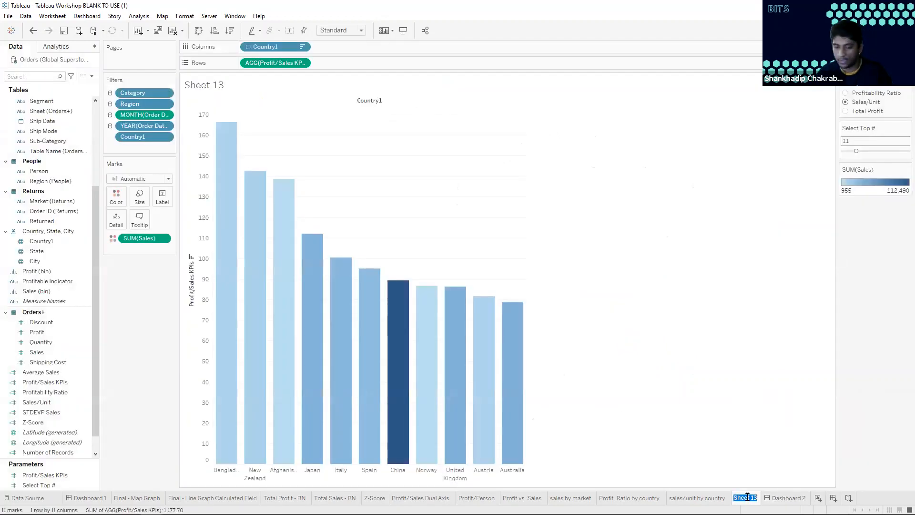
pyautogui.write('kpis')
pyautogui.press('Return')
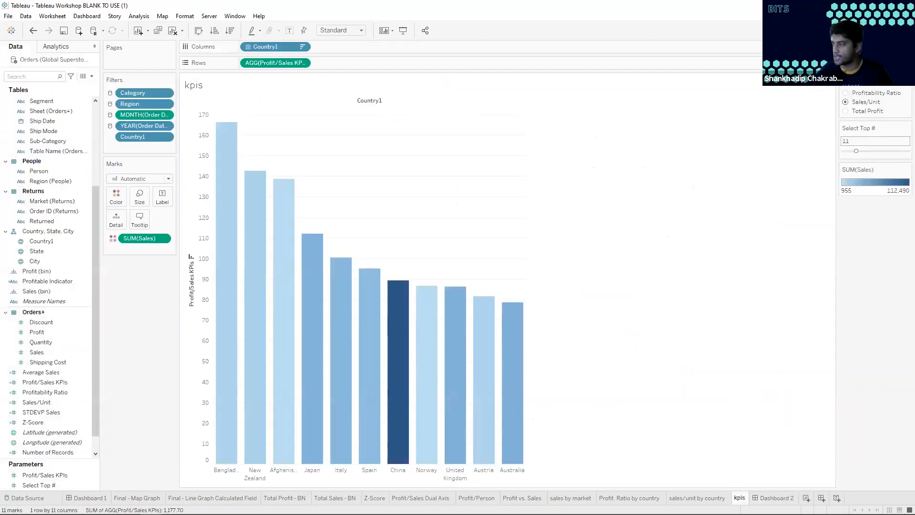
# Place the kpis sheet on Dashboard 2 as a short full-width row below the map
pyautogui.click(777, 497)
pyautogui.moveTo(44, 261); pyautogui.dragTo(186, 443)
pyautogui.moveTo(245, 451); pyautogui.dragTo(222, 451)
pyautogui.moveTo(235, 235); pyautogui.dragTo(239, 356)
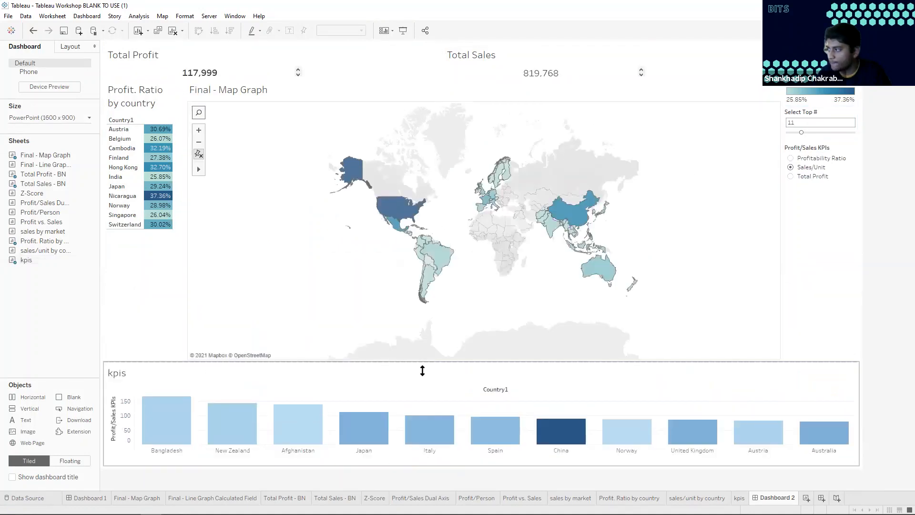
# Hide the kpis, Profit. Ratio by country and map titles, and slightly enlarge the totals row above the map
pyautogui.rightClick(117, 373)
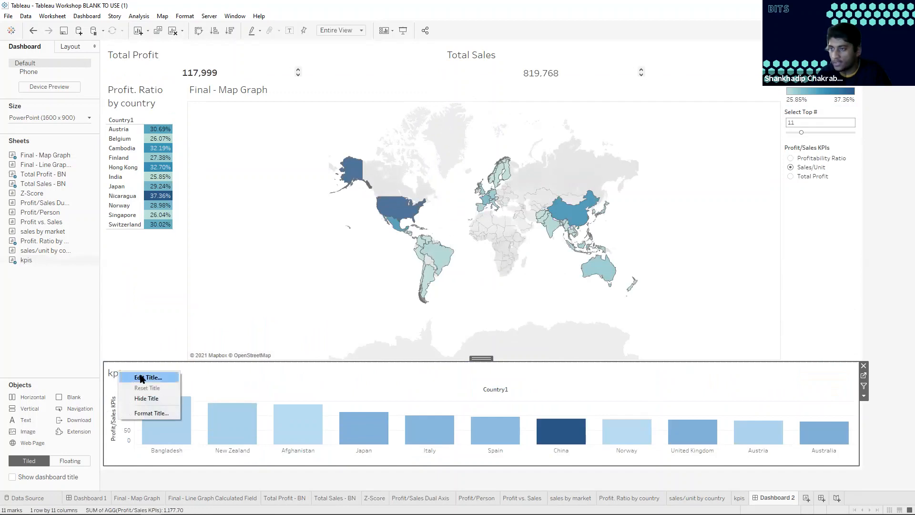
pyautogui.click(135, 398)
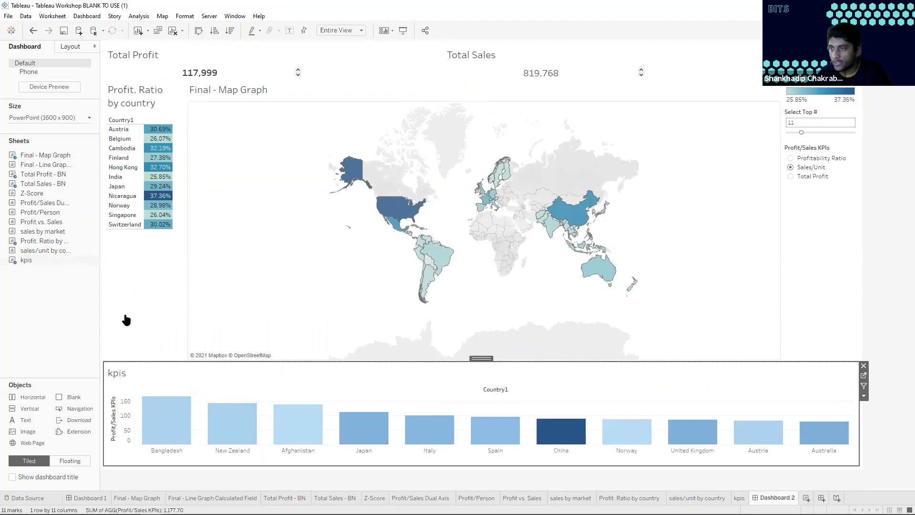
pyautogui.rightClick(133, 92)
pyautogui.click(160, 121)
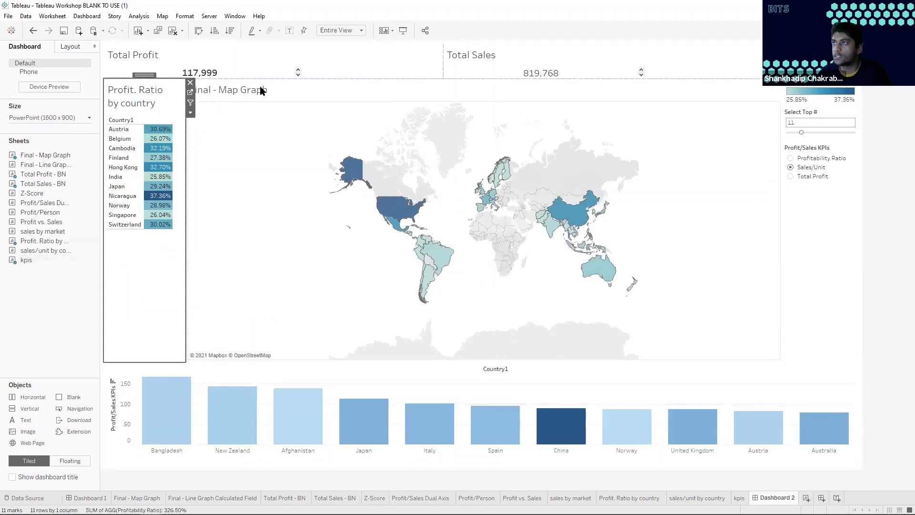
pyautogui.rightClick(242, 90)
pyautogui.click(272, 116)
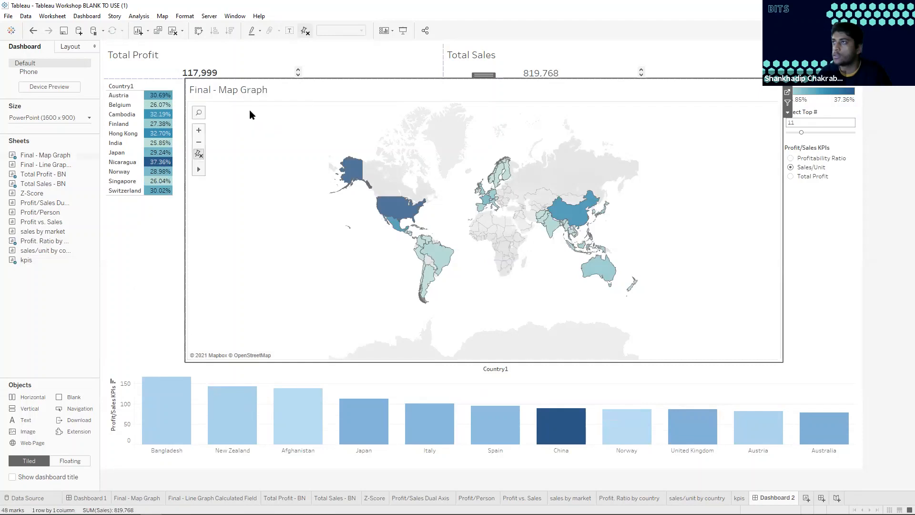
pyautogui.moveTo(323, 78); pyautogui.dragTo(323, 84)
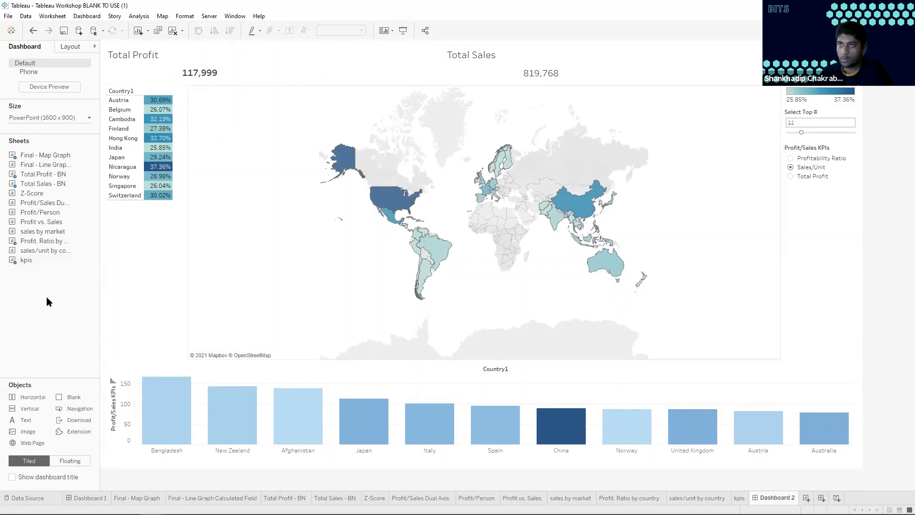
# Add the sales by market pie chart beside the kpis bars, hide its title and narrow it in favour of the bars
pyautogui.moveTo(44, 231)
pyautogui.moveTo(44, 230); pyautogui.dragTo(672, 408)
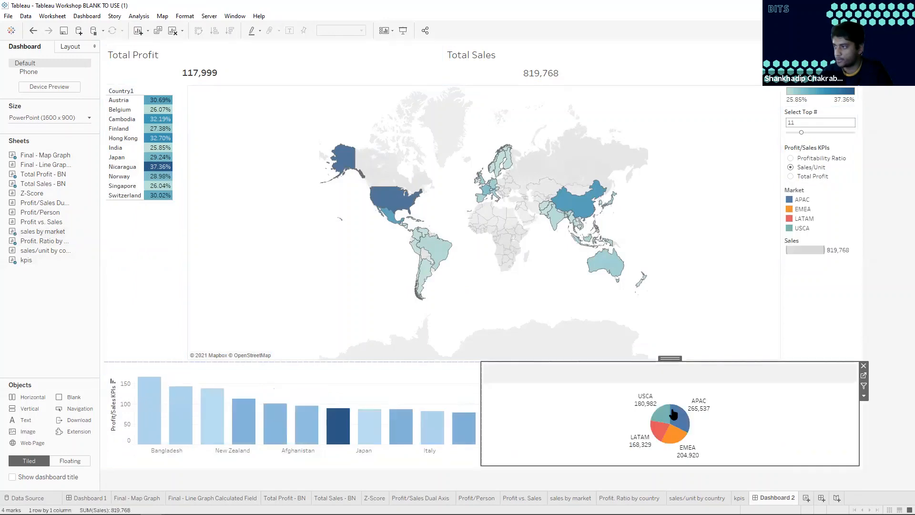
pyautogui.rightClick(532, 374)
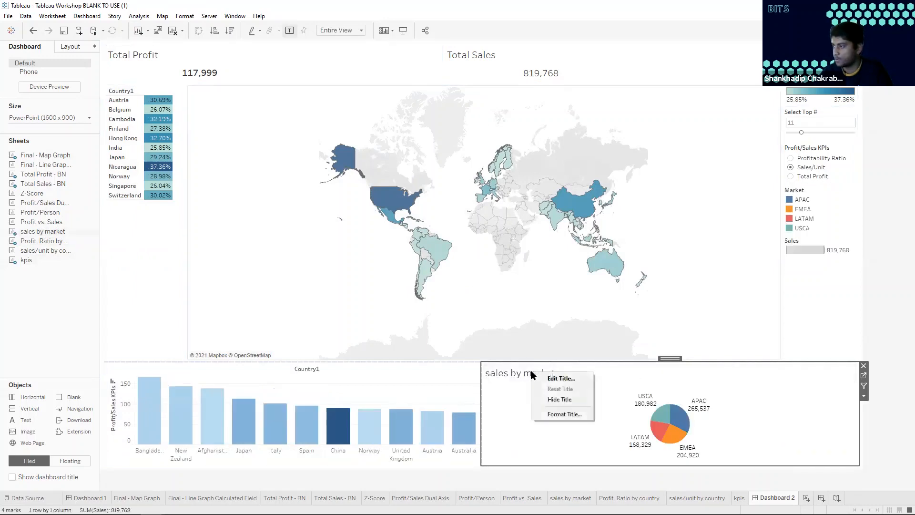
pyautogui.click(551, 398)
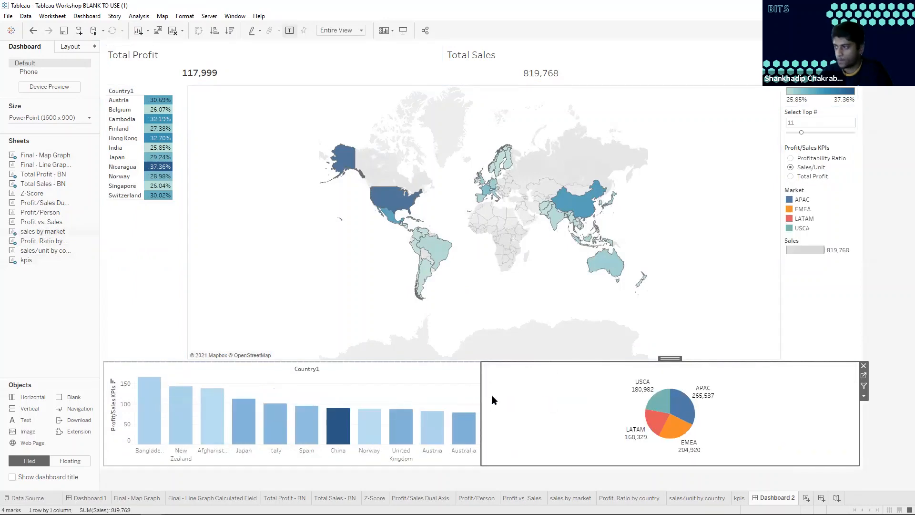
pyautogui.moveTo(482, 396); pyautogui.dragTo(627, 393)
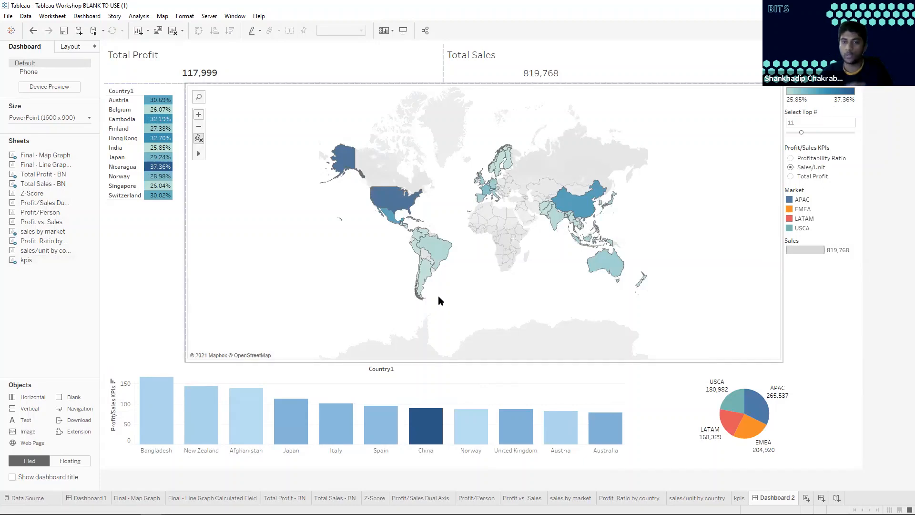
# Make the Market color legend floating and position it just beside the pie chart without covering its labels
pyautogui.moveTo(238, 514)
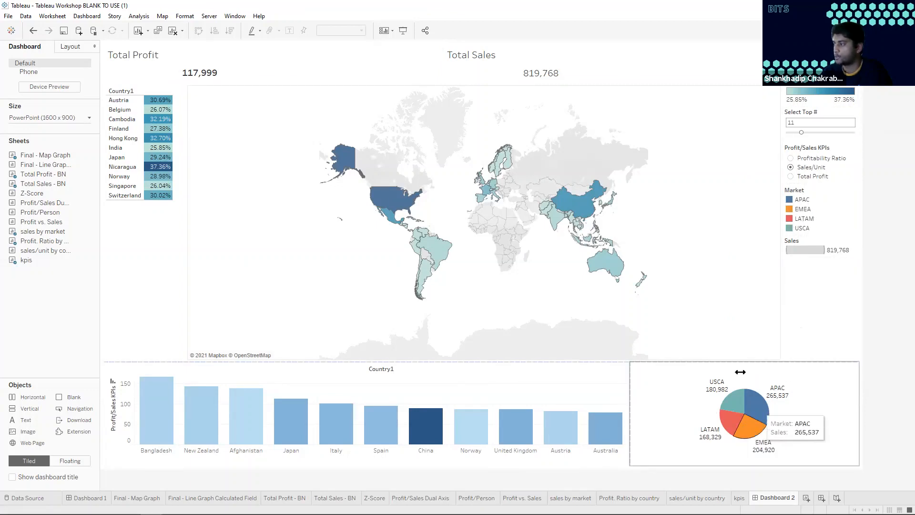
pyautogui.click(828, 191)
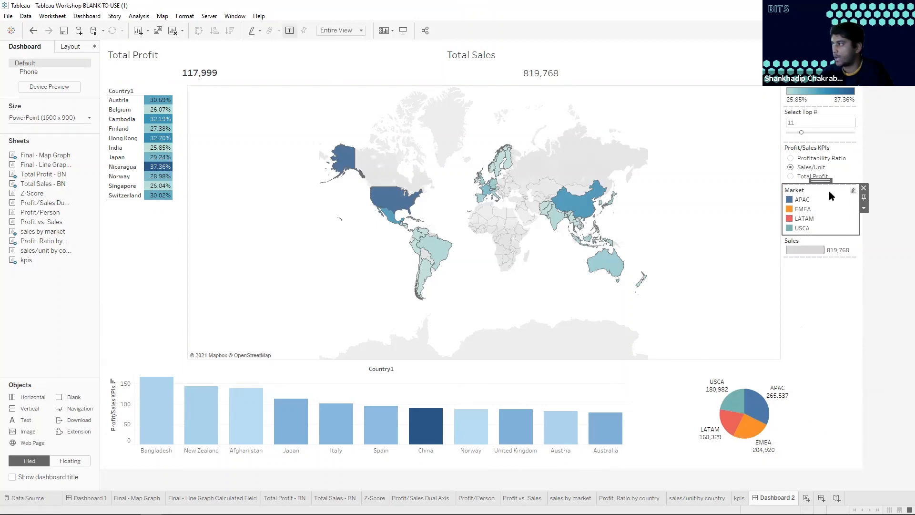
pyautogui.click(864, 208)
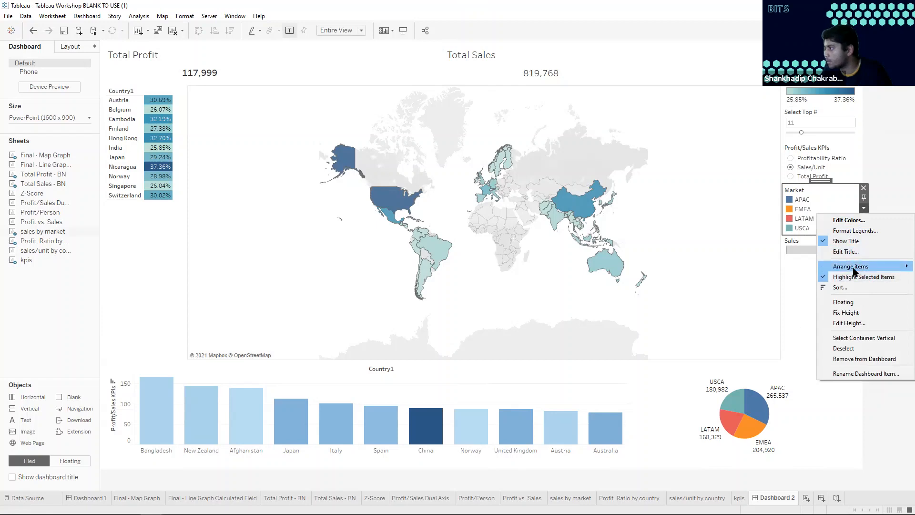
pyautogui.click(843, 302)
pyautogui.moveTo(810, 225); pyautogui.dragTo(829, 395)
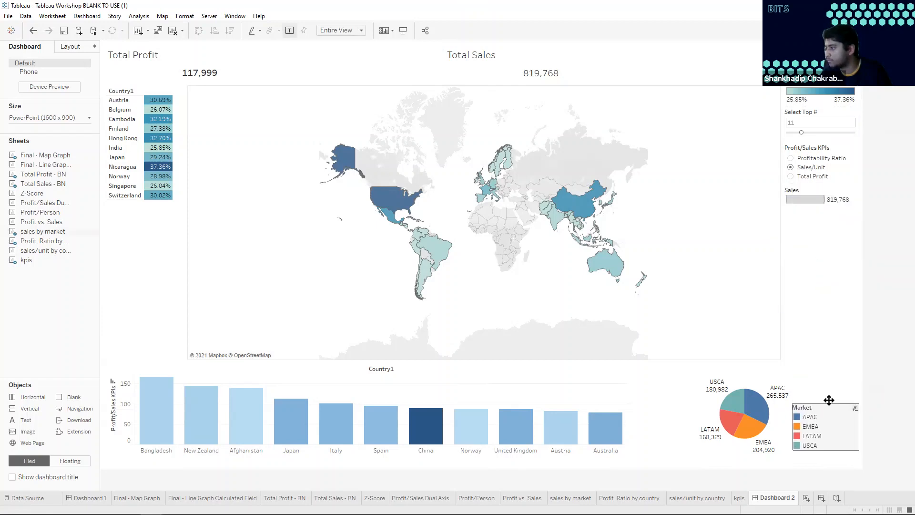
pyautogui.click(775, 413)
pyautogui.click(859, 375)
pyautogui.click(828, 432)
pyautogui.moveTo(836, 397); pyautogui.dragTo(848, 398)
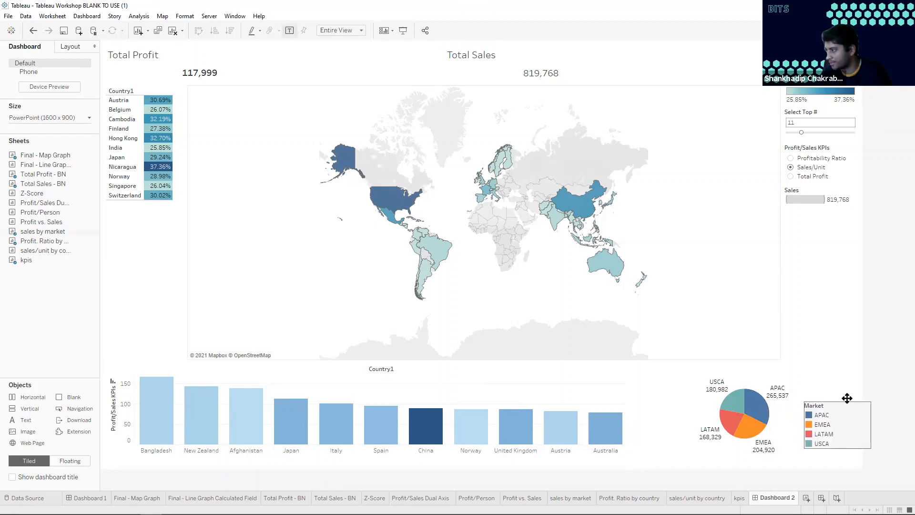
pyautogui.click(880, 376)
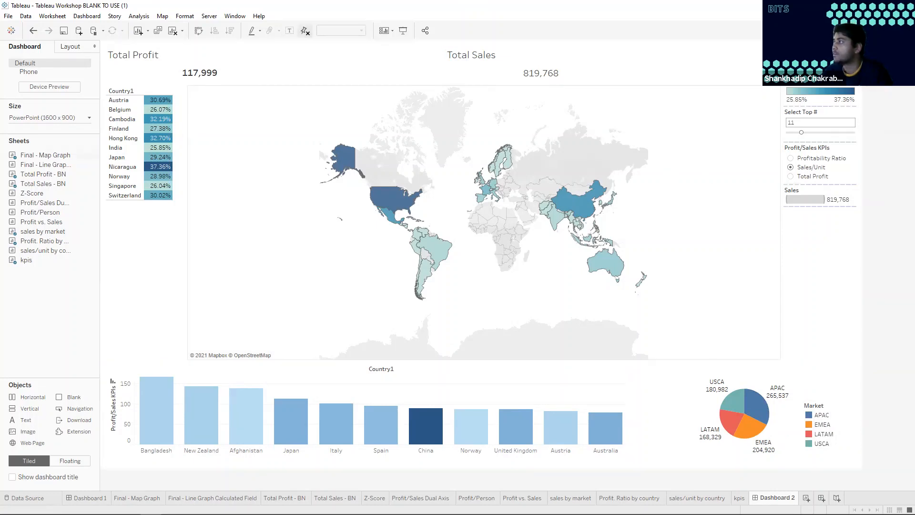
pyautogui.rightClick(821, 89)
pyautogui.click(847, 141)
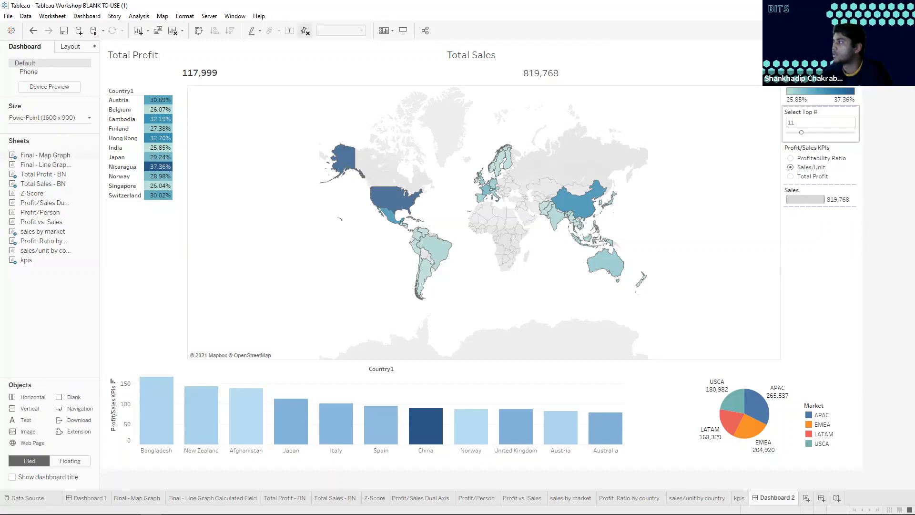
# Float the Sales color legend over the lower-right corner of the map, just above the pie chart
pyautogui.moveTo(802, 54); pyautogui.dragTo(737, 314)
pyautogui.click(879, 229)
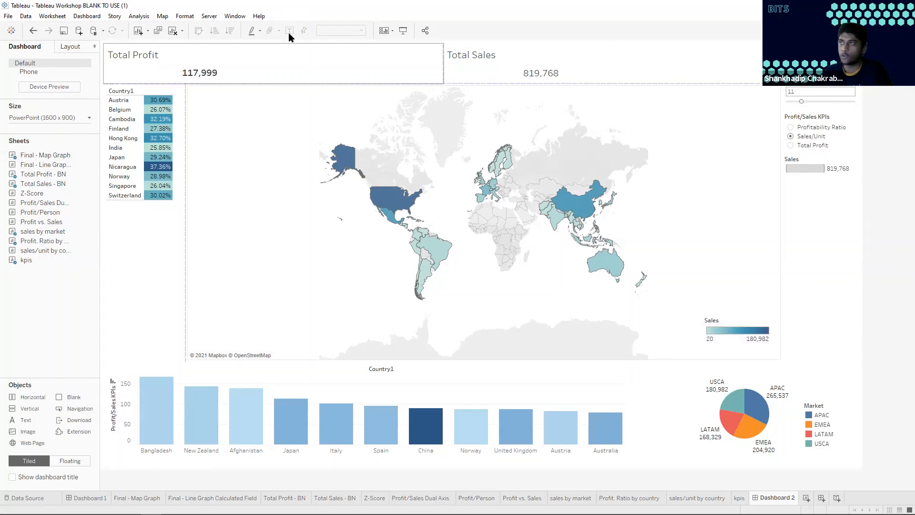
# Center-align the Total Profit and Total Sales titles above their figures
pyautogui.click(213, 56)
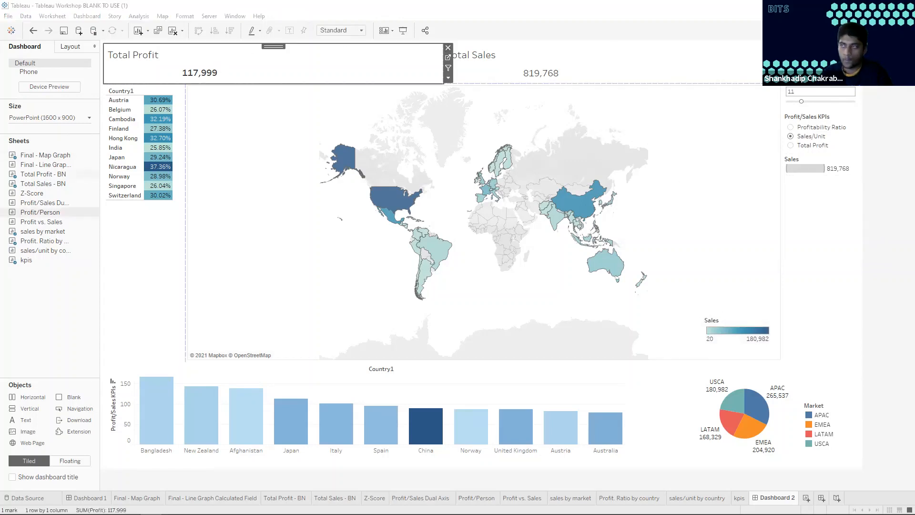
pyautogui.doubleClick(138, 55)
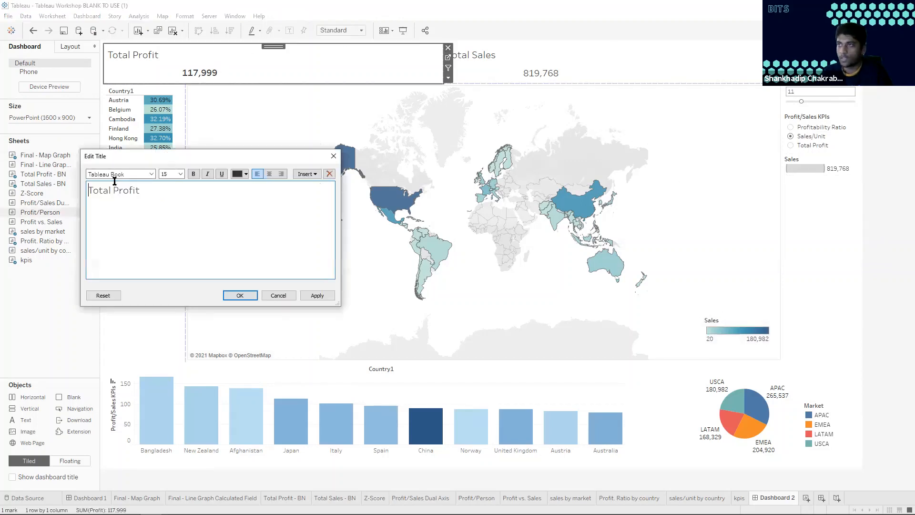
pyautogui.click(268, 175)
pyautogui.click(244, 295)
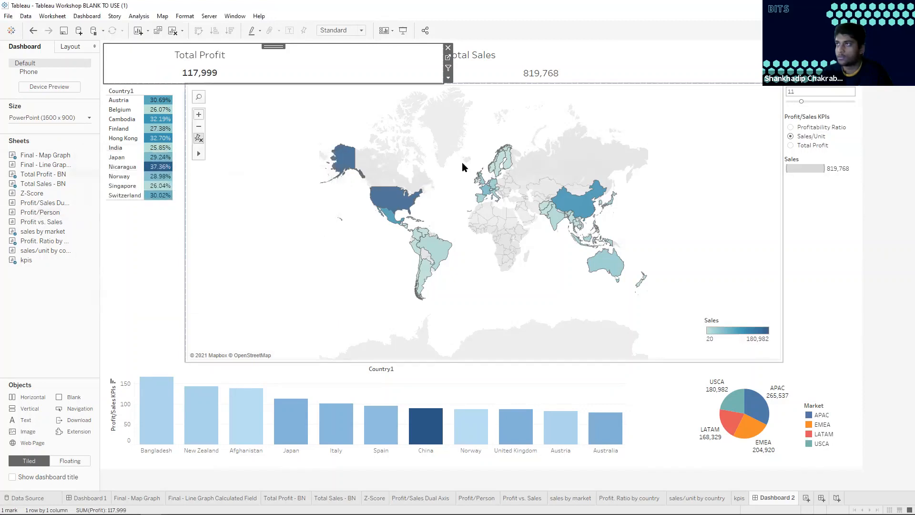
pyautogui.doubleClick(540, 54)
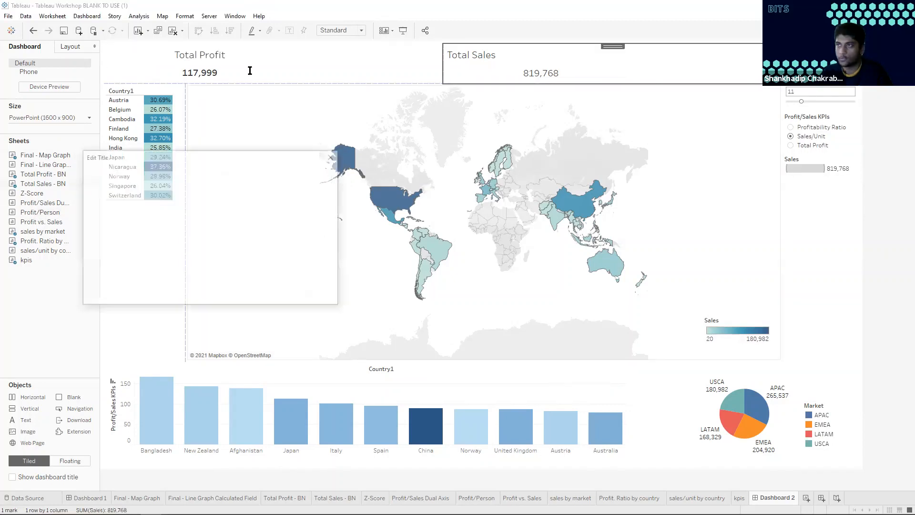
pyautogui.click(270, 173)
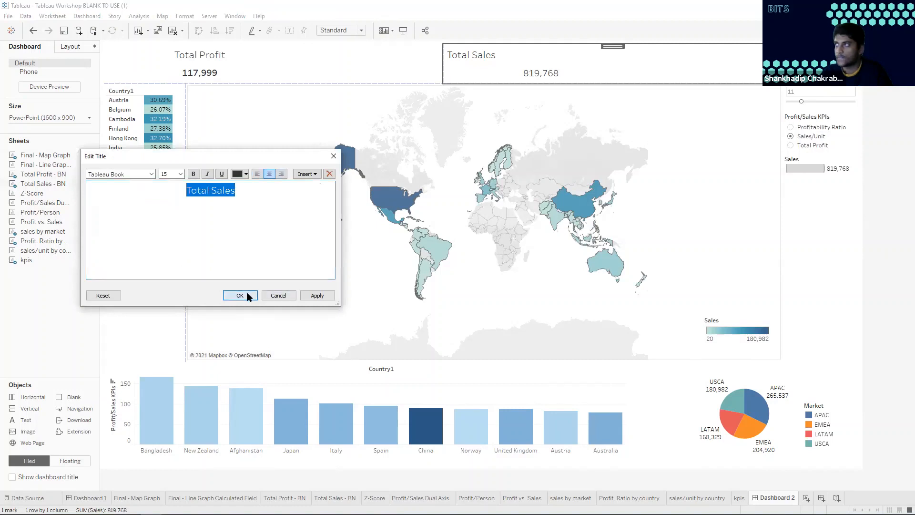
pyautogui.click(245, 296)
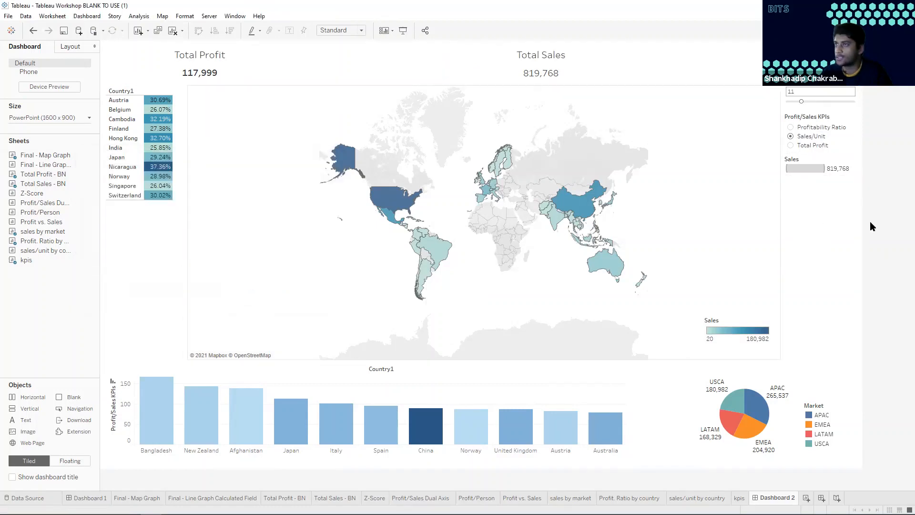
# Try the Select Top # parameter at 19 and reduce it to 10
pyautogui.click(802, 100)
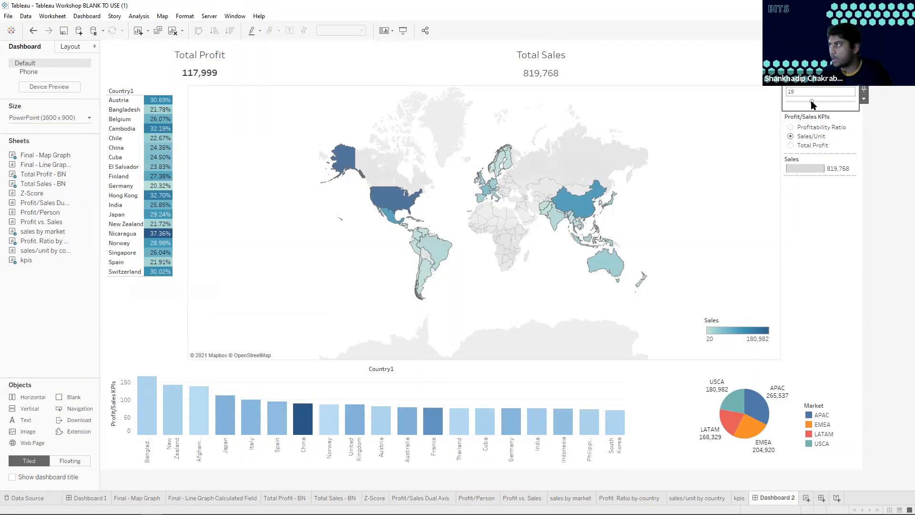
pyautogui.moveTo(813, 104); pyautogui.dragTo(800, 106)
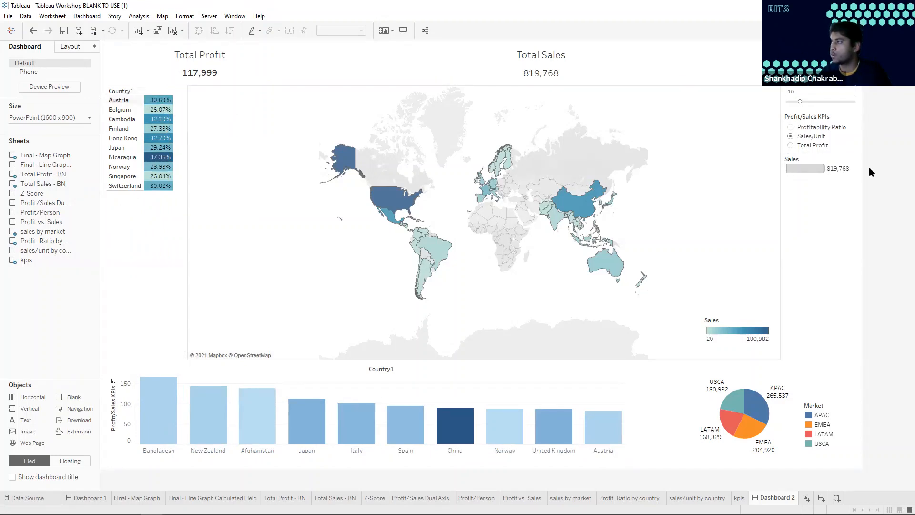
# Use all six dashboard sheets as filters: Total Profit, Total Sales, the map, the profit ratio table, the kpis bars and the pie chart
pyautogui.click(326, 68)
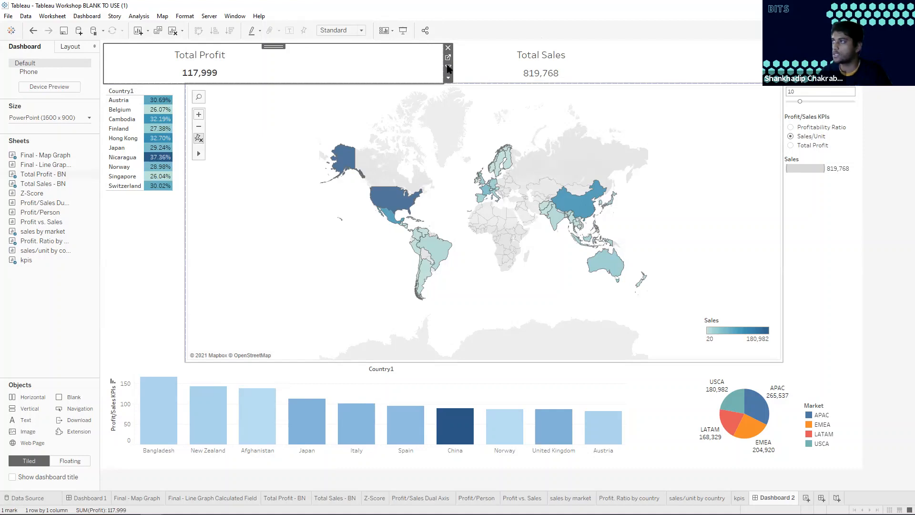
pyautogui.click(543, 69)
pyautogui.click(700, 119)
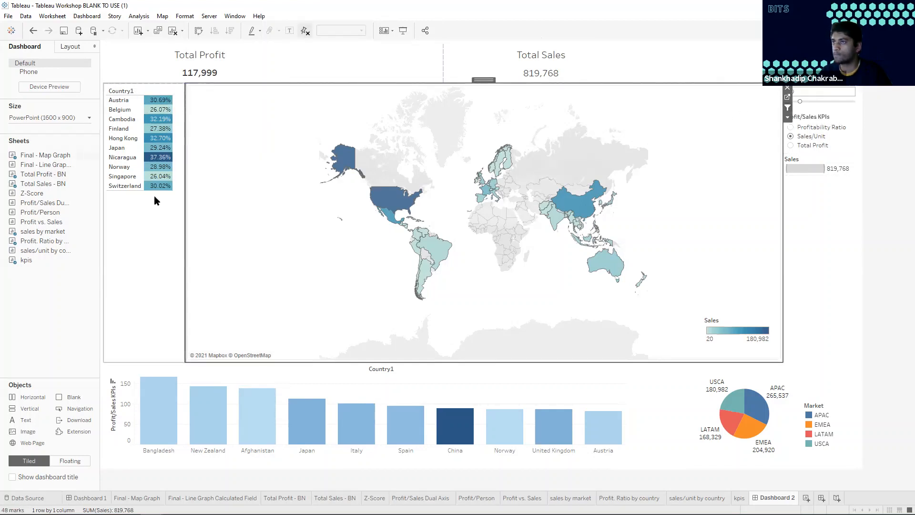
pyautogui.click(140, 95)
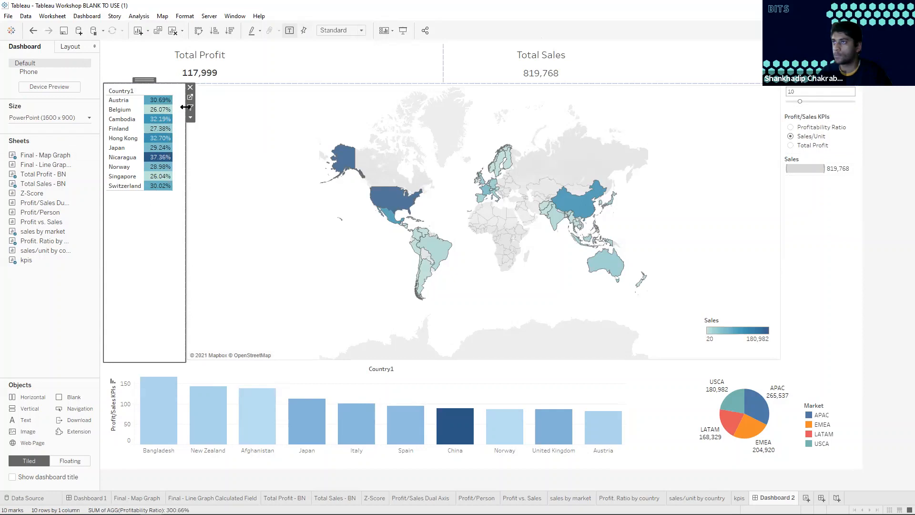
pyautogui.click(613, 379)
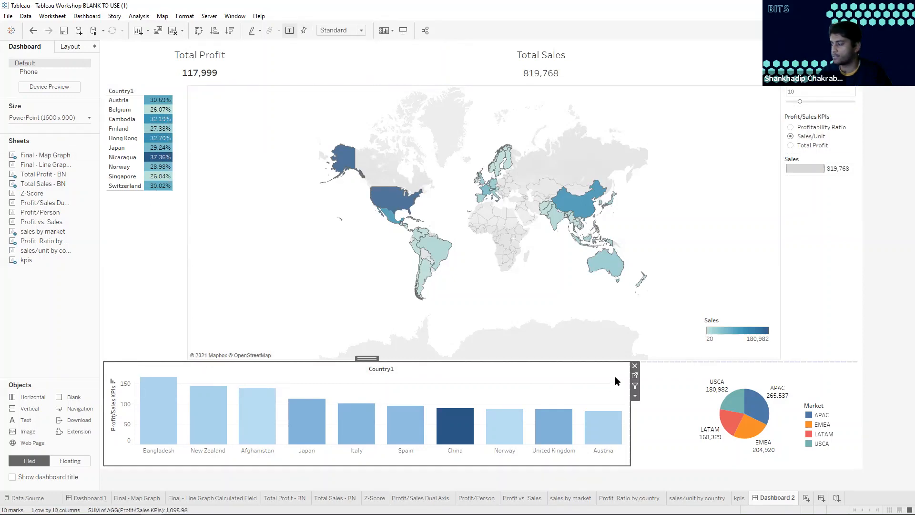
pyautogui.click(665, 372)
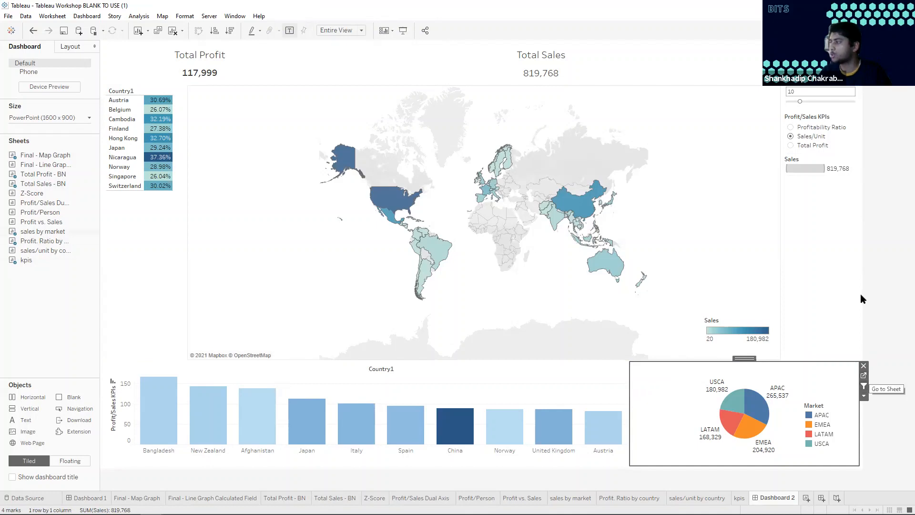
# Test the map filter by lasso-selecting the United States and Mexico together
pyautogui.click(595, 108)
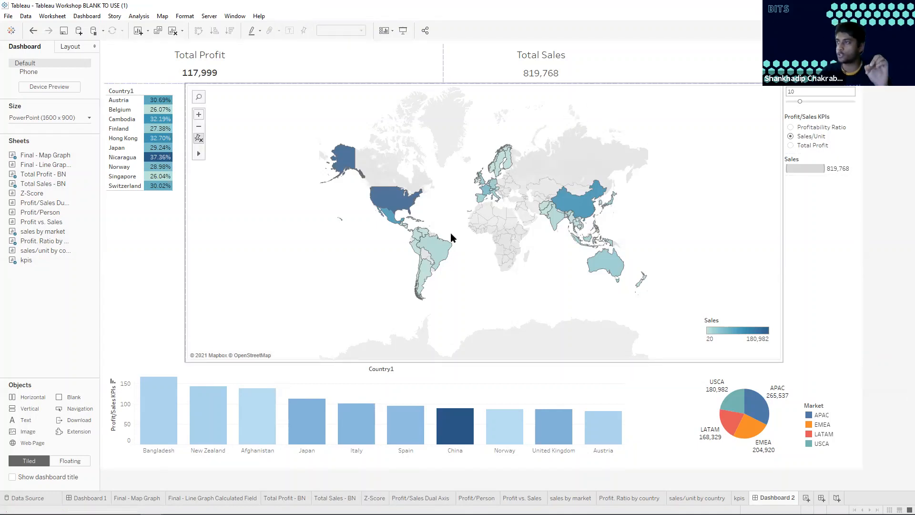
pyautogui.click(198, 155)
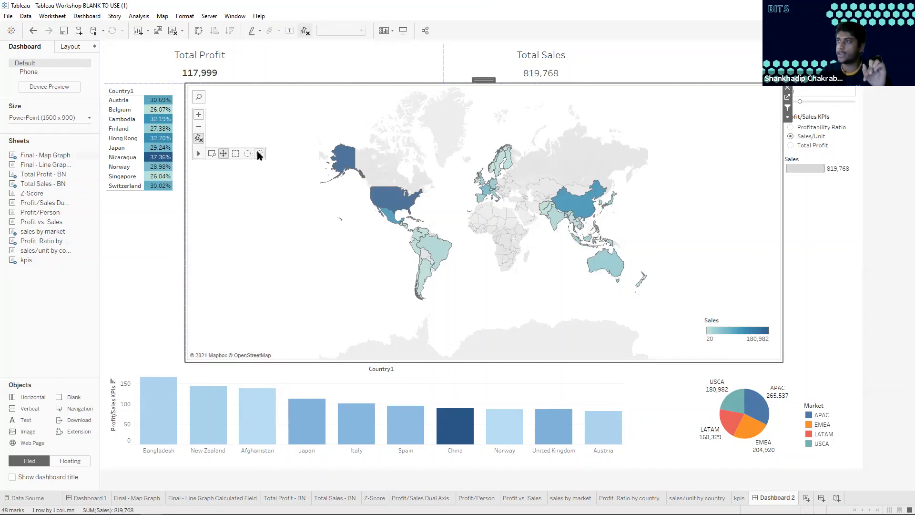
pyautogui.scroll(3, 411, 198)
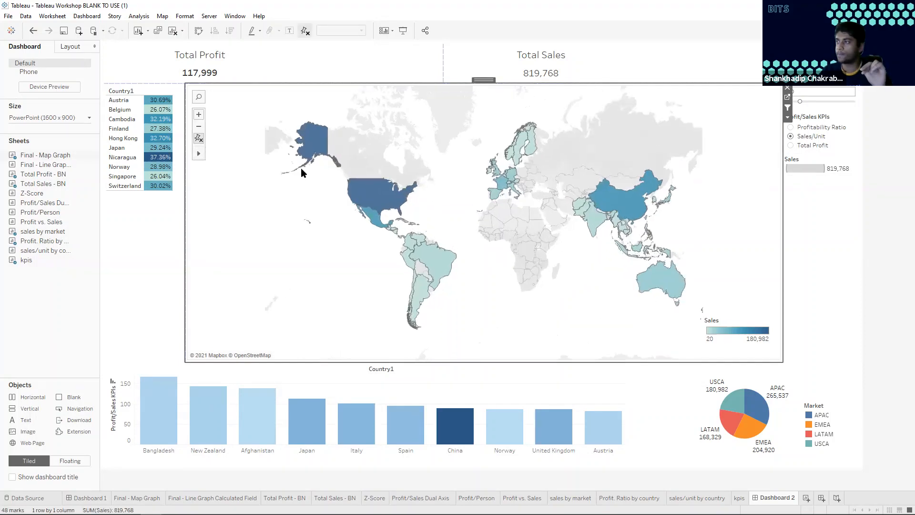
pyautogui.scroll(2, 320, 175)
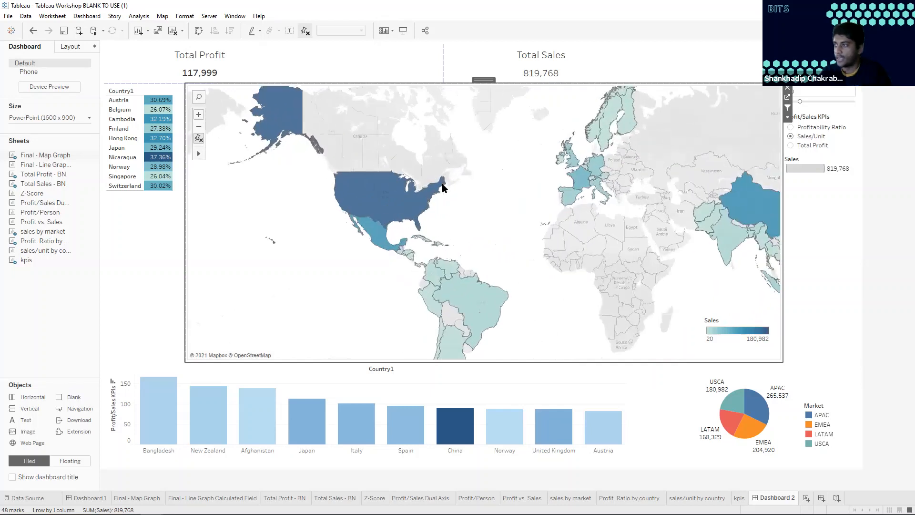
pyautogui.moveTo(199, 153)
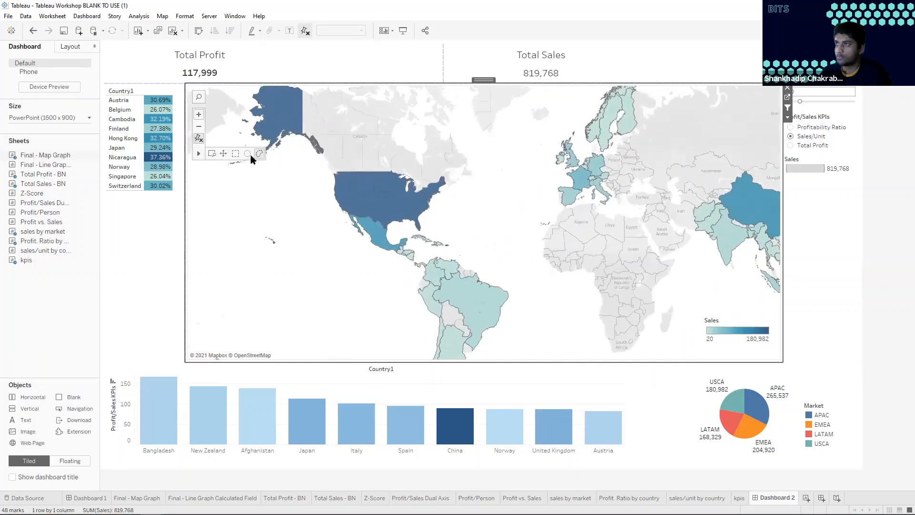
pyautogui.moveTo(320, 201)
pyautogui.mouseDown()
pyautogui.moveTo(358, 249)
pyautogui.moveTo(425, 233)
pyautogui.moveTo(453, 193)
pyautogui.moveTo(355, 156)
pyautogui.moveTo(324, 180)
pyautogui.moveTo(448, 190)
pyautogui.mouseUp()
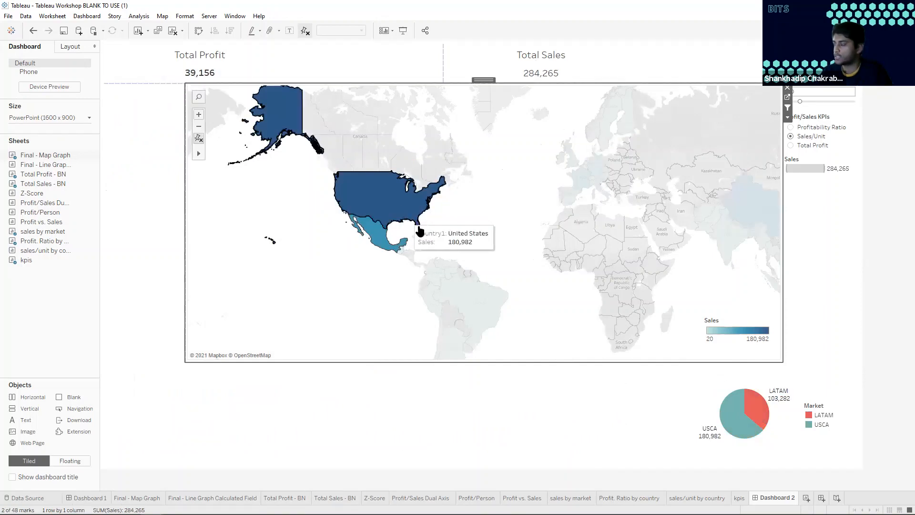
# Filter the dashboard to the United States alone from the map, and clear the map selection
pyautogui.moveTo(784, 402)
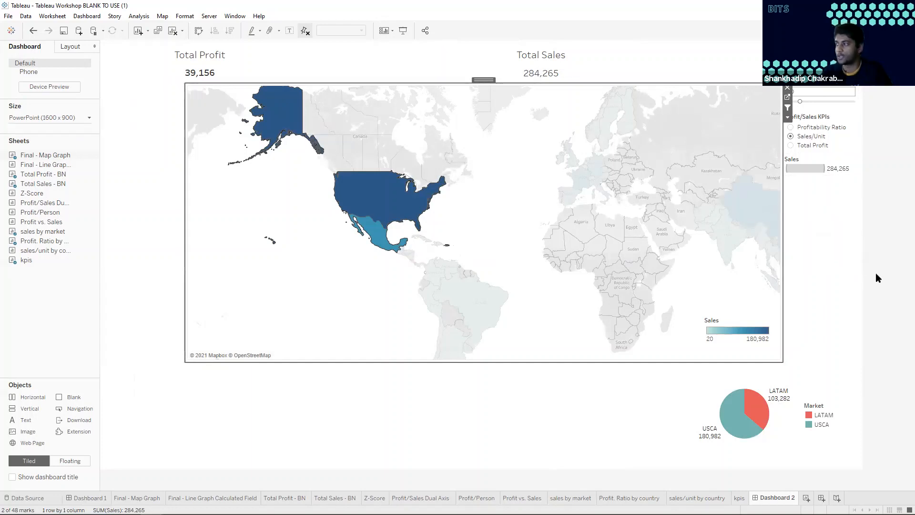
pyautogui.click(877, 254)
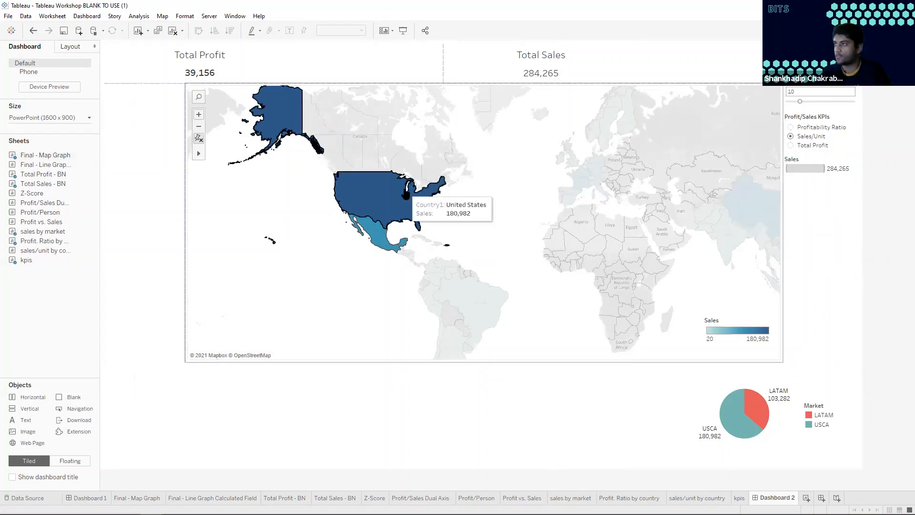
pyautogui.click(394, 201)
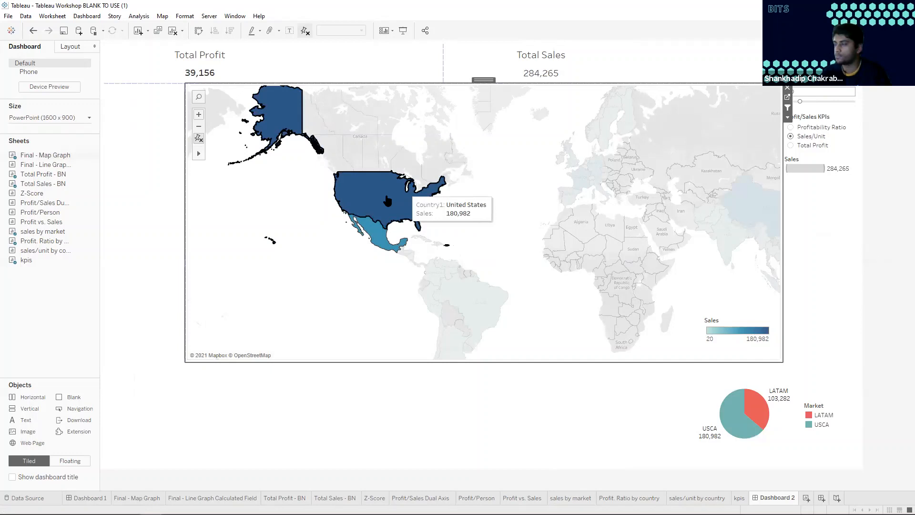
pyautogui.click(387, 200)
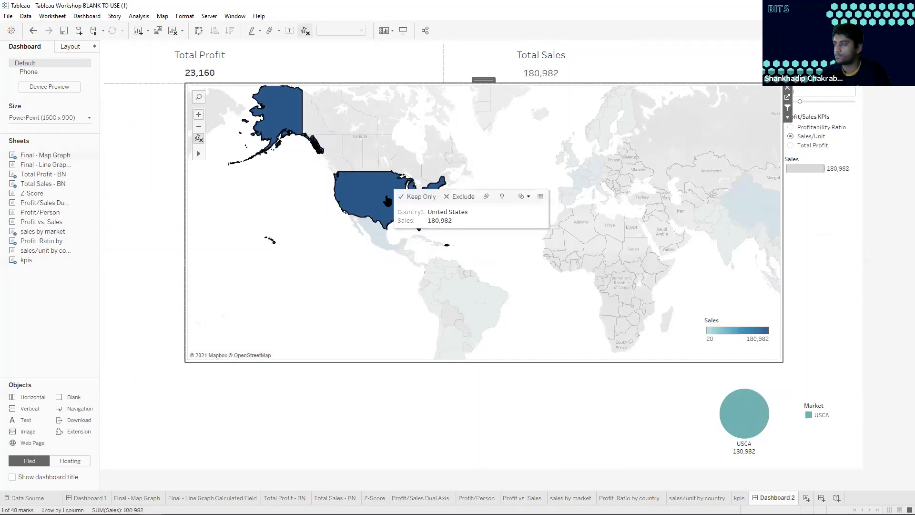
pyautogui.click(257, 228)
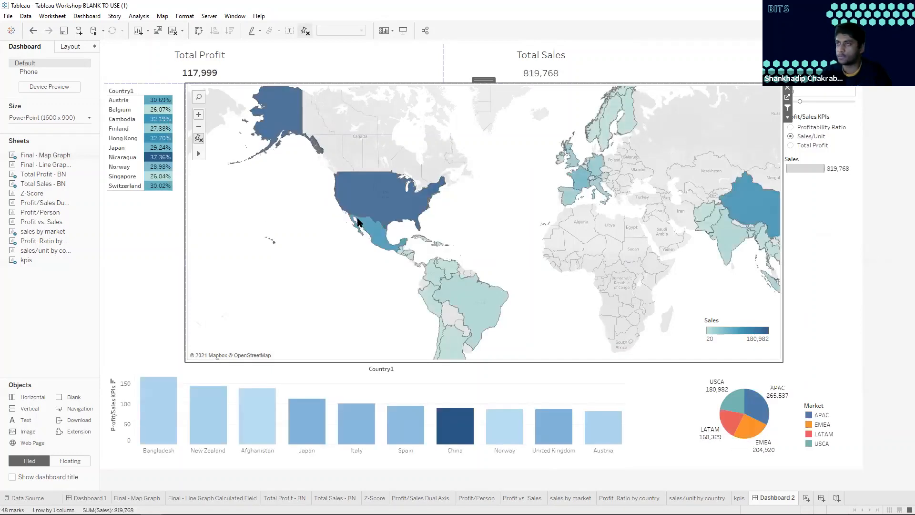
# Set Select Top # to 14 and zoom the map back out to the whole world
pyautogui.click(800, 101)
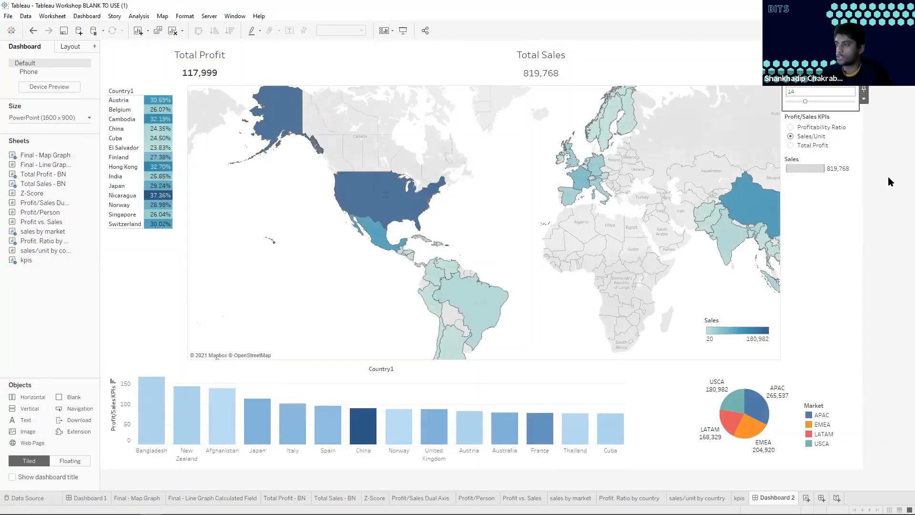
pyautogui.moveTo(429, 514)
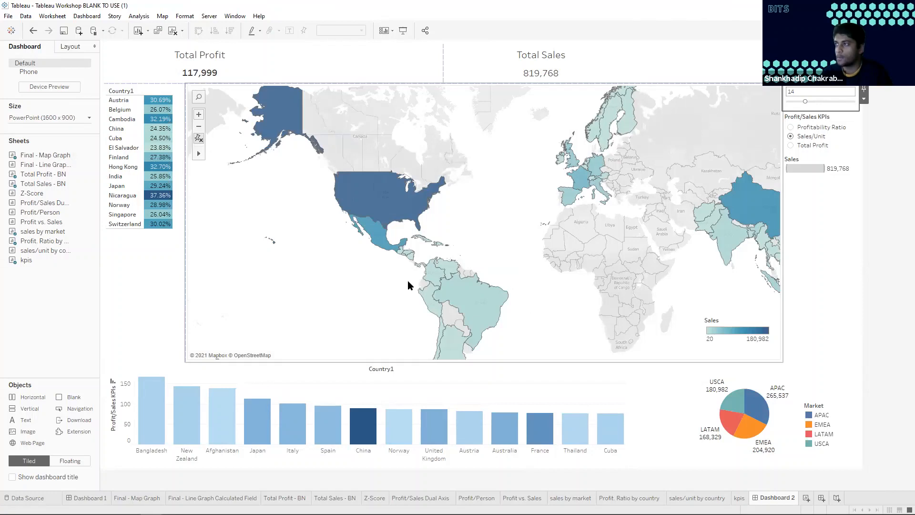
pyautogui.scroll(-1, 378, 281)
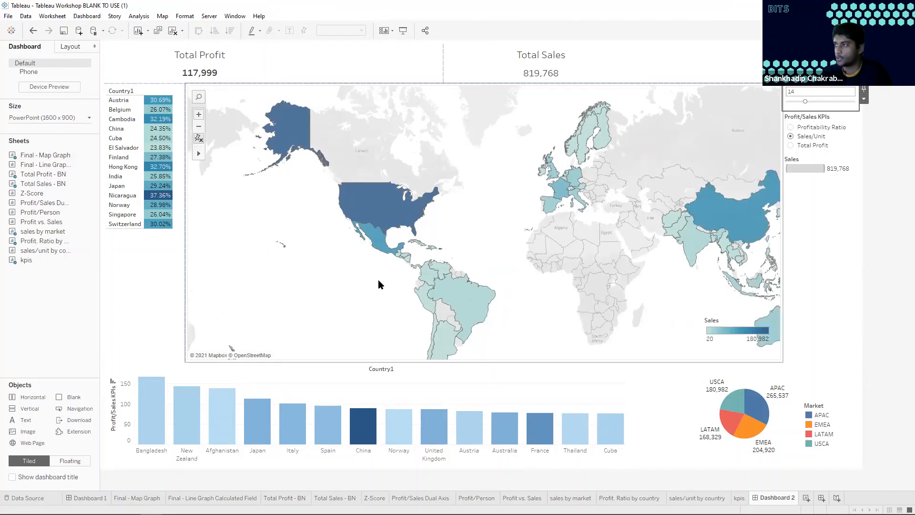
pyautogui.scroll(-2, 378, 280)
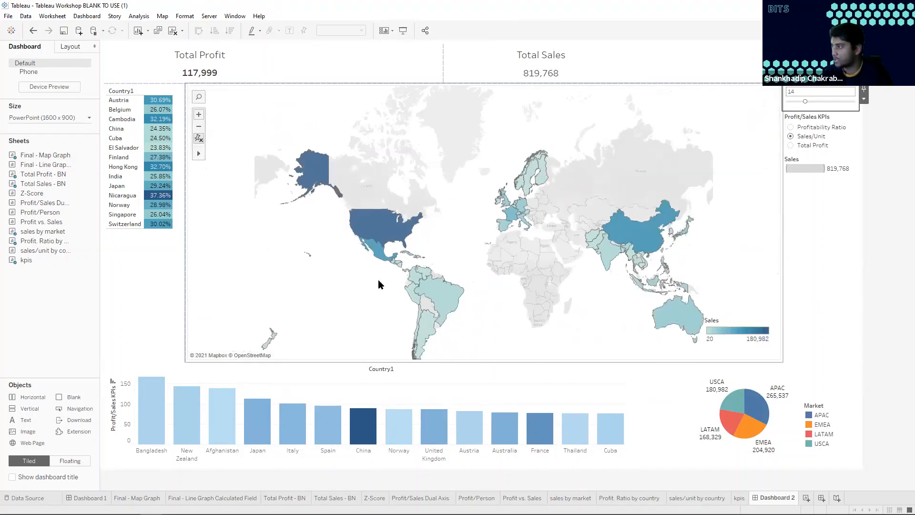
pyautogui.scroll(1, 379, 285)
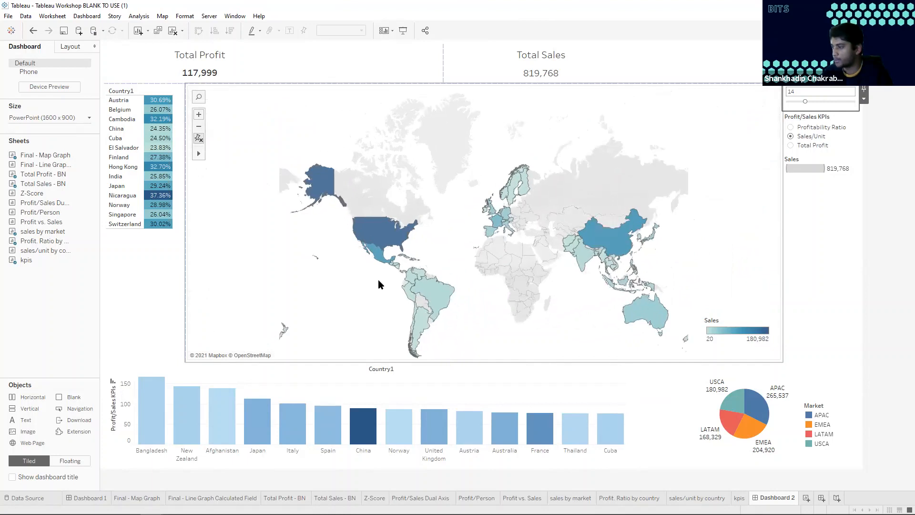